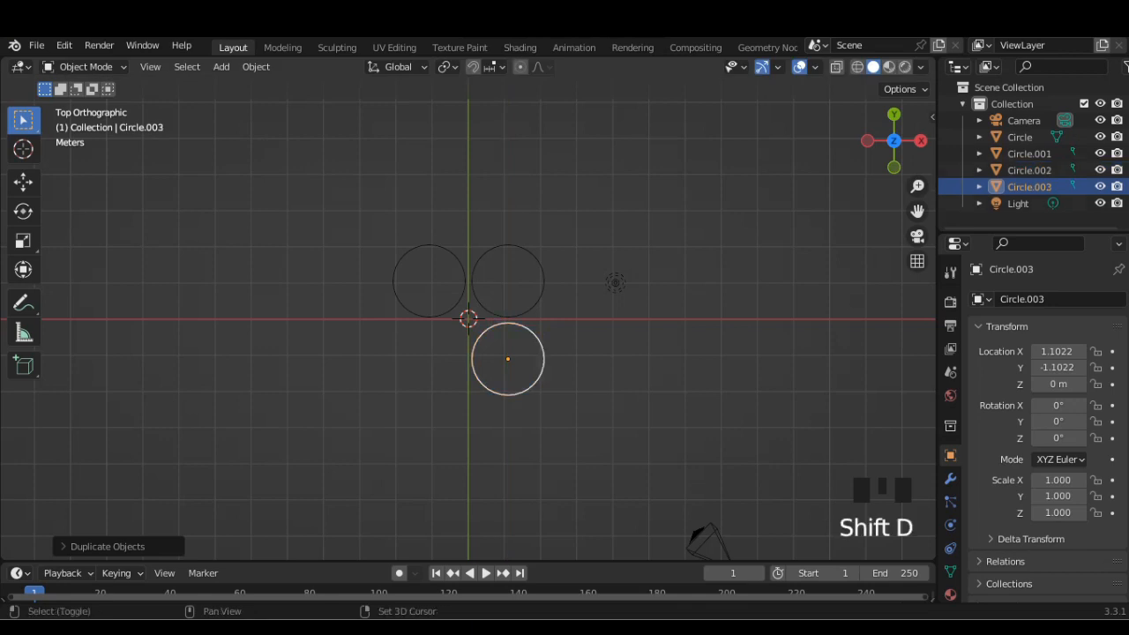
Finish the fourth circle, join all four circles into one object and set its origin at their shared center.
key("Return")
left_click_drag(354, 222, 563, 415)
key("ctrl+j")
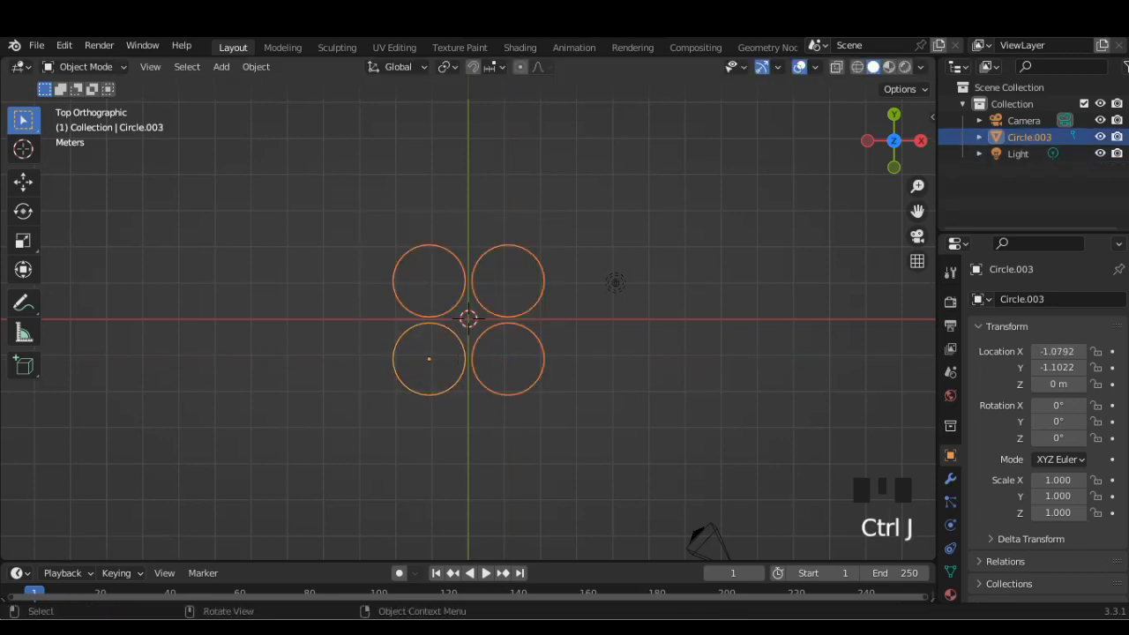
left_click(256, 66)
mouse_move(282, 103)
left_click(460, 120)
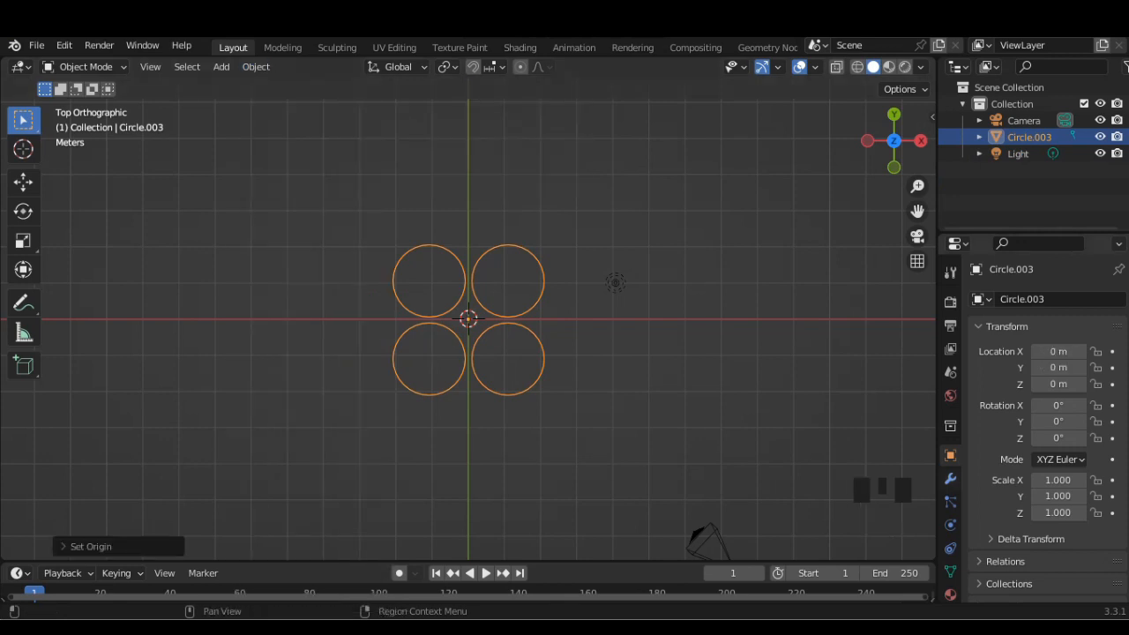
Add a Screw modifier to the joined circles with the X axis and a screw distance of about 9.2 m.
left_click(950, 479)
left_click(1024, 299)
left_click(790, 547)
left_click(1042, 455)
left_click_drag(1059, 406, 1106, 406)
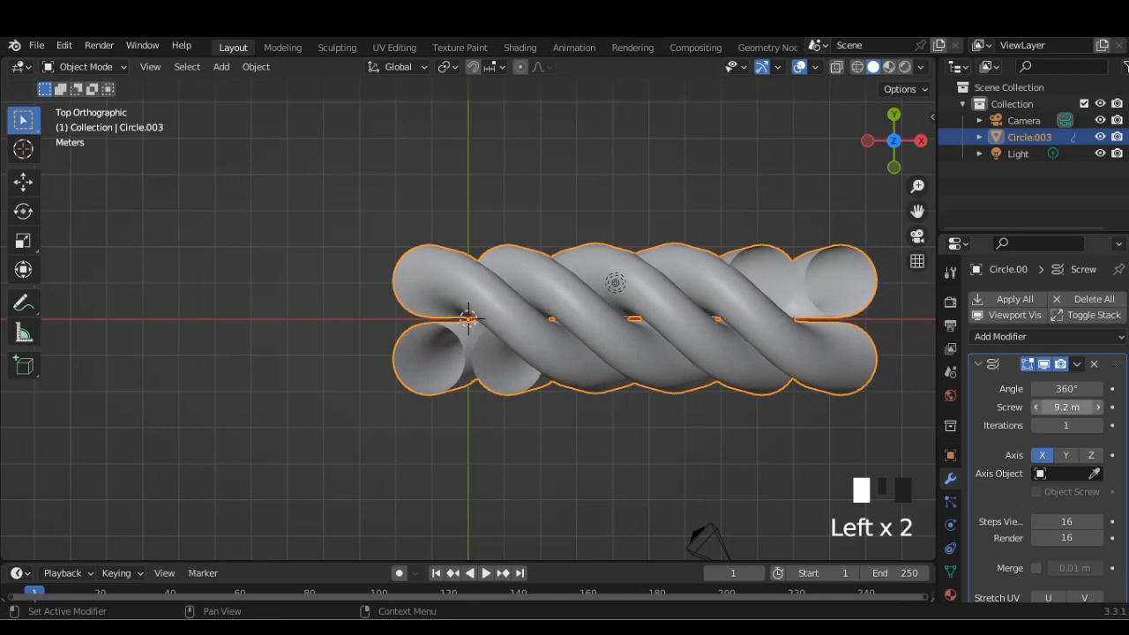
Scale the twisted rope down and move it off the X axis towards positive Y.
scroll(784, 386, "down", 2)
key("s")
left_click(642, 356)
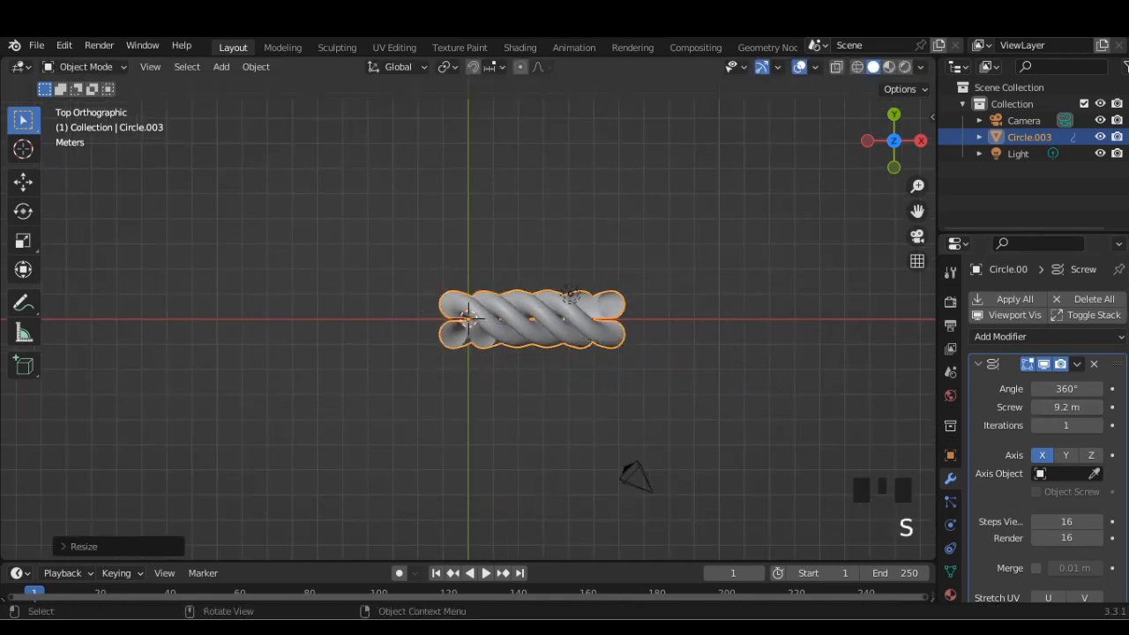
middle_click_drag(641, 355, 643, 383, "shift")
key("g")
left_click(526, 286)
middle_click_drag(526, 286, 555, 329, "shift")
Set the Screw modifier's iterations to 4 and scale the rope down further.
left_click(1098, 425)
left_click(1099, 425)
middle_click_drag(617, 397, 549, 351, "shift")
key("s")
left_click(641, 297)
left_click(1099, 425)
middle_click_drag(641, 318, 649, 354, "shift")
Add a NURBS path along the X axis, scale it well beyond the rope's length and open it for editing.
left_click(220, 67)
mouse_move(245, 102)
left_click(379, 175)
key("s")
left_click(819, 422)
key("s")
left_click(669, 420)
key("s")
left_click(635, 416)
key("g")
key("Return")
key("Tab")
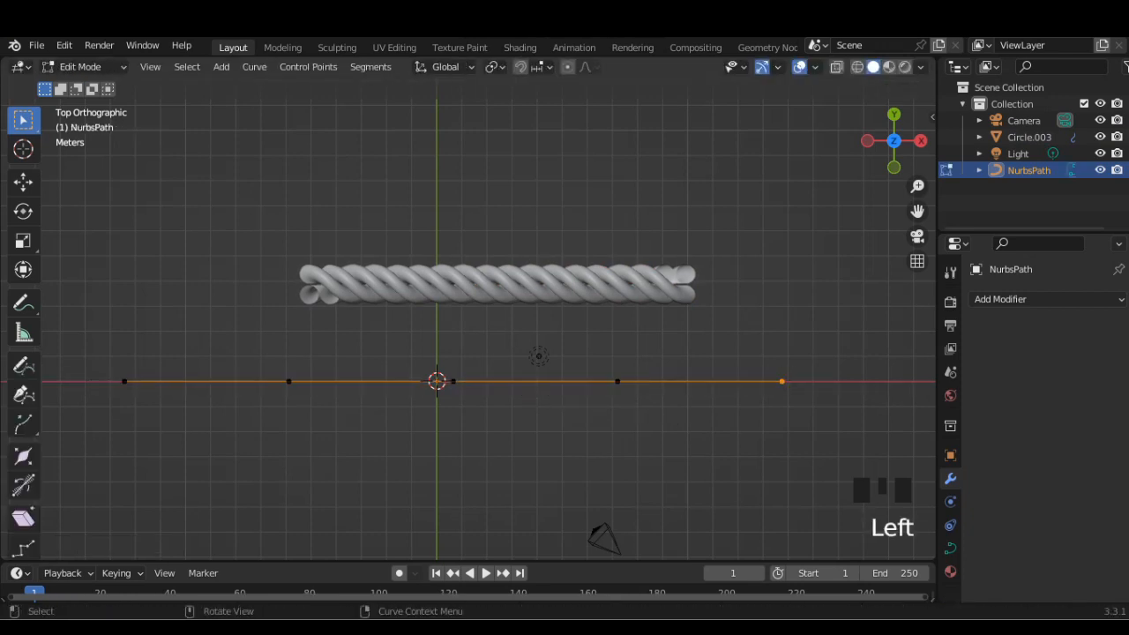
Extrude several control points from each end of the path to outline a small knot loop with a short tail.
key("e")
left_click(765, 362)
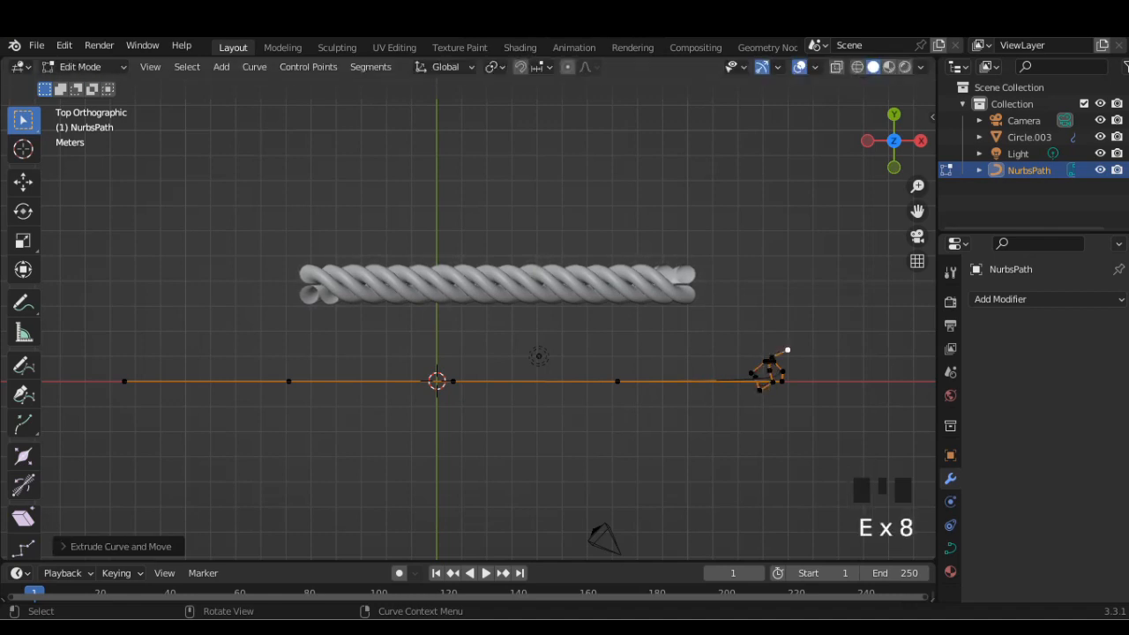
key("e")
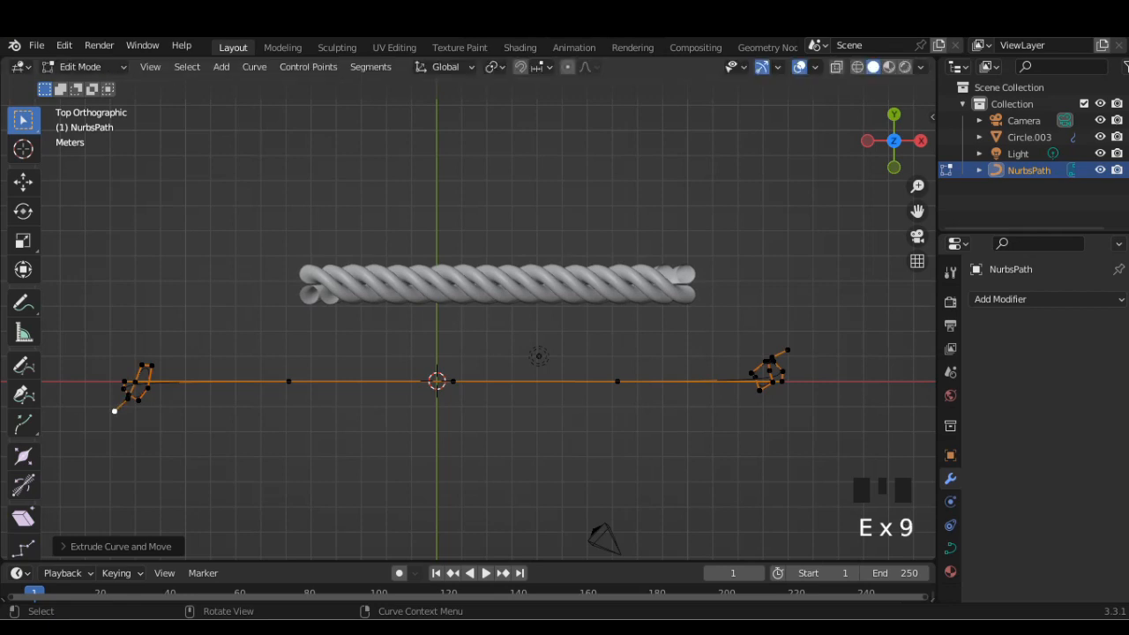
Select neighboring control points in the knot loop at the path's positive X end and move them along Z.
key("Tab")
middle_click_drag(529, 370, 494, 265)
scroll(494, 265, "up", 3)
key("Tab")
middle_click_drag(529, 353, 508, 357)
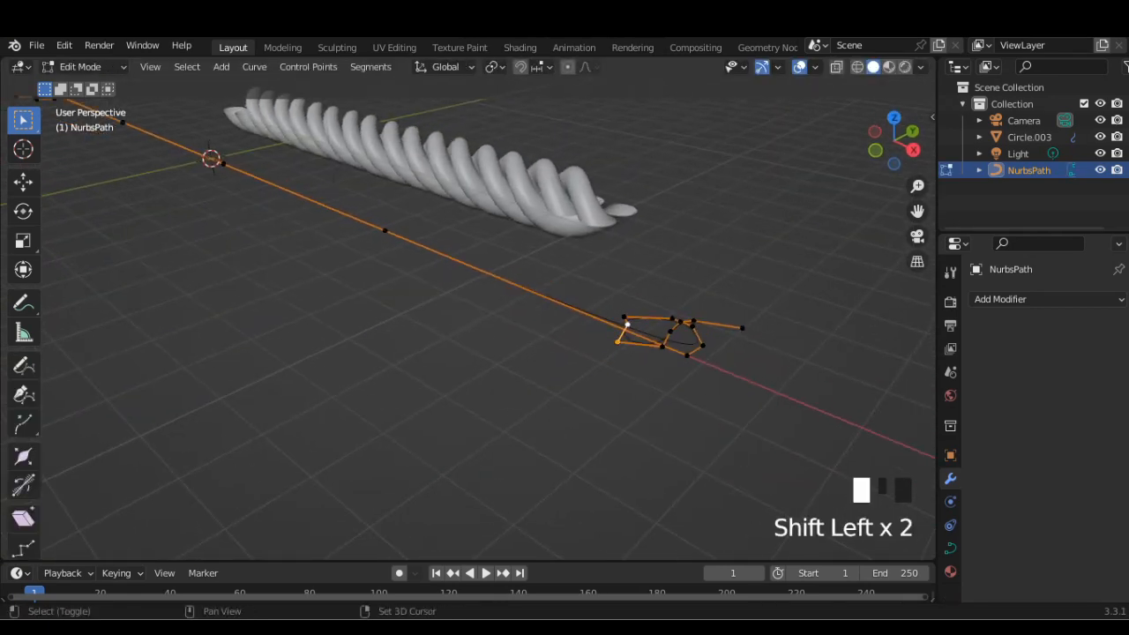
left_click(913, 131)
left_click(920, 140)
middle_click_drag(617, 212, 625, 268, "shift")
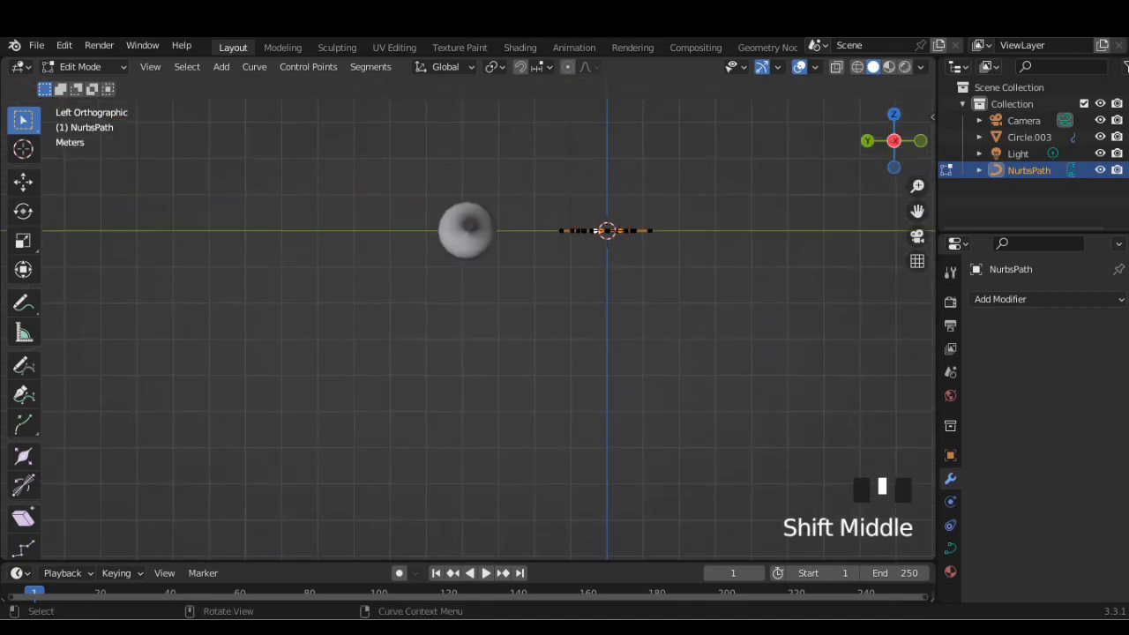
key("g")
key("z")
left_click(624, 259)
Select the control points near the tail of the positive X knot and move them vertically in a side view.
middle_click_drag(758, 264, 494, 370)
left_click(532, 387)
middle_click_drag(494, 441, 556, 313, "shift")
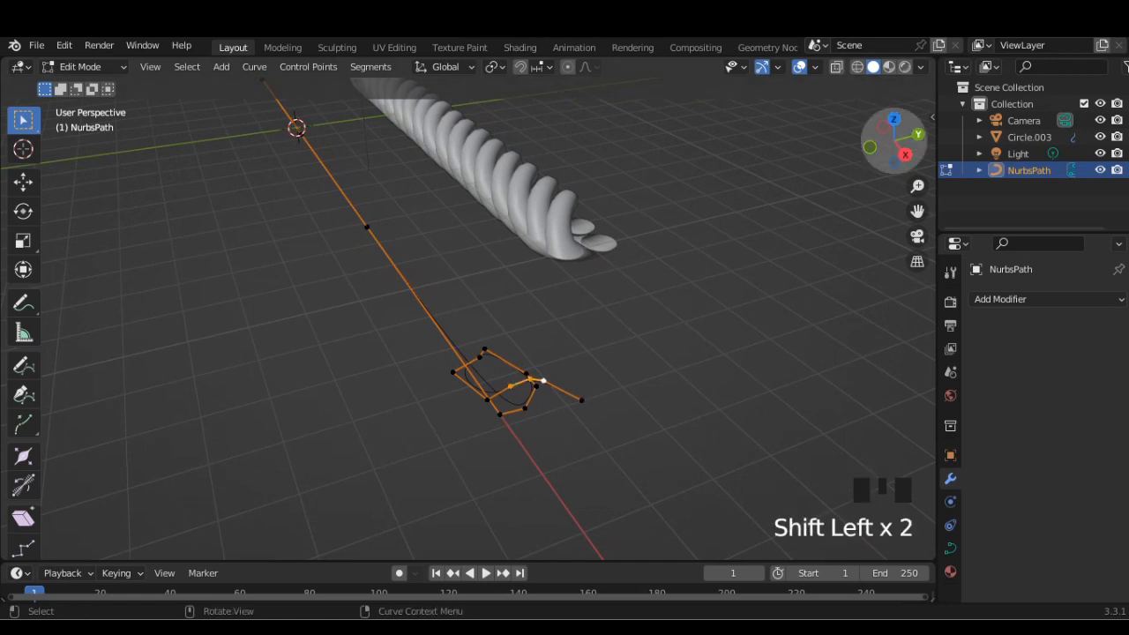
left_click(870, 148)
key("g")
left_click(717, 196)
middle_click_drag(717, 196, 649, 240)
key("Tab")
middle_click_drag(648, 240, 589, 219)
key("Tab")
key("Tab")
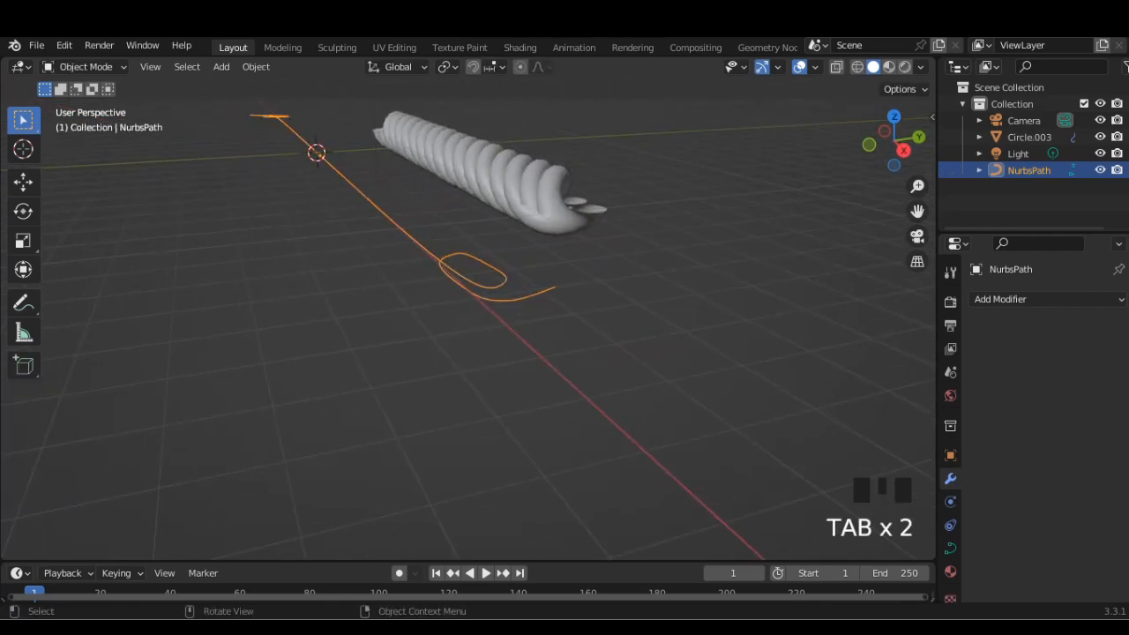
Move further control points of the positive X knot so the curve passes over and under itself.
key("Tab")
left_click(869, 146)
key("g")
left_click(724, 173)
middle_click_drag(723, 175, 641, 229)
middle_click_drag(609, 411, 537, 355)
key("g")
left_click(636, 393)
Reposition the upper control point of the positive X knot to refine its crossing.
key("Tab")
scroll(593, 409, "up", 3)
key("Tab")
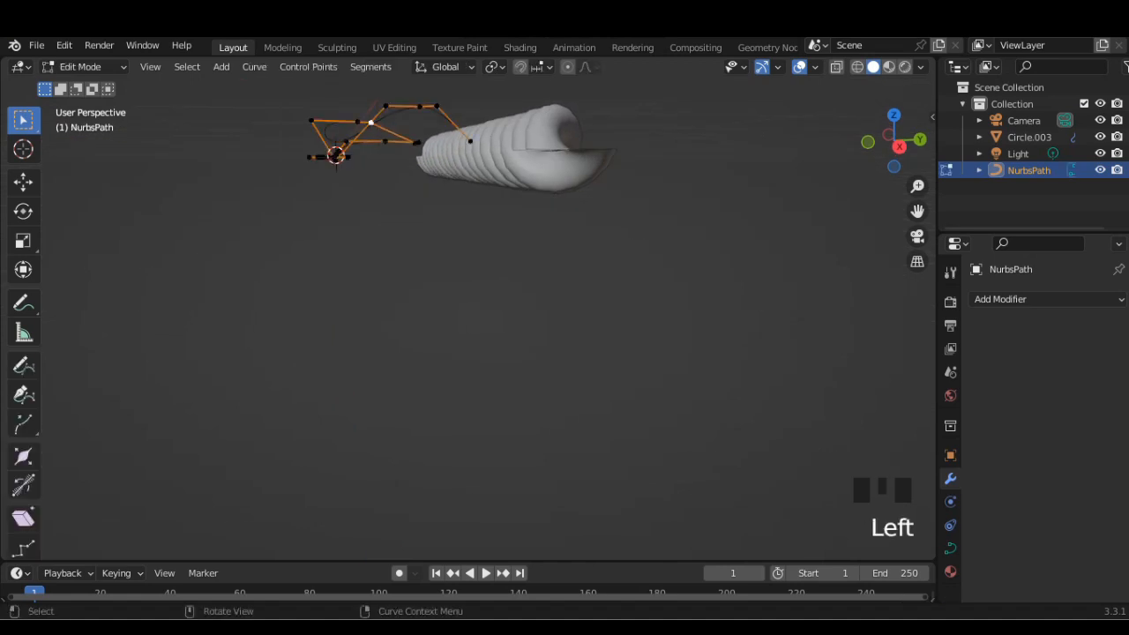
key("g")
right_click(378, 129)
left_click(386, 106)
key("g")
left_click(380, 151)
Raise two neighboring control points of the knot loop at the path's negative X end along Z.
key("Tab")
middle_click_drag(380, 151, 847, 221)
scroll(521, 197, "down", 1)
scroll(847, 212, "down", 2)
scroll(863, 216, "up", 2)
key("Tab")
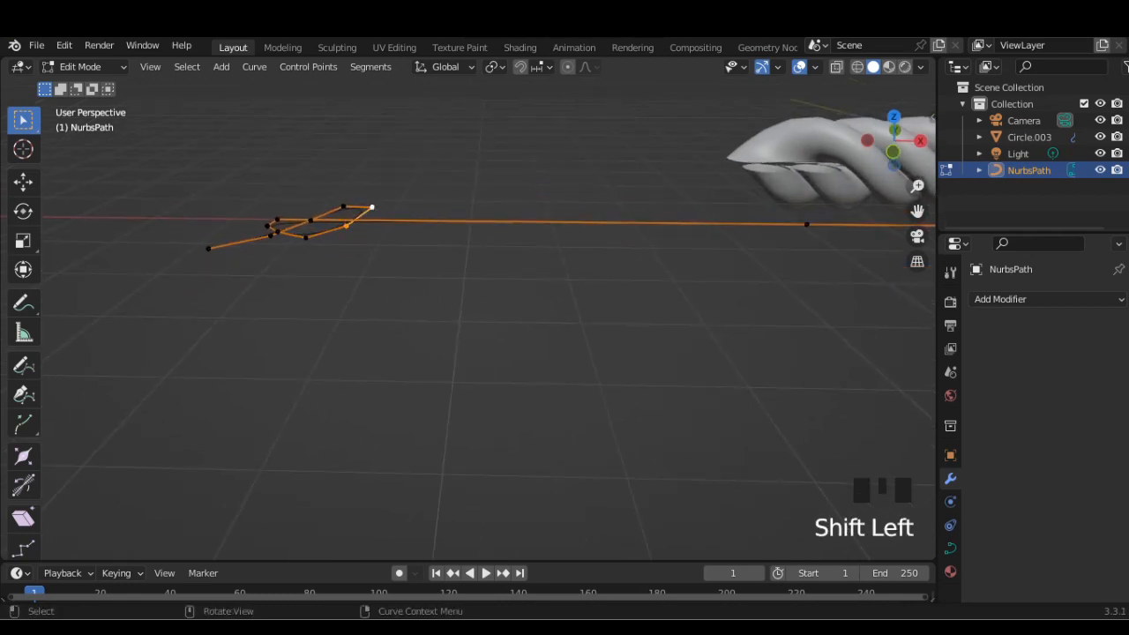
key("g")
key("z")
left_click(371, 197)
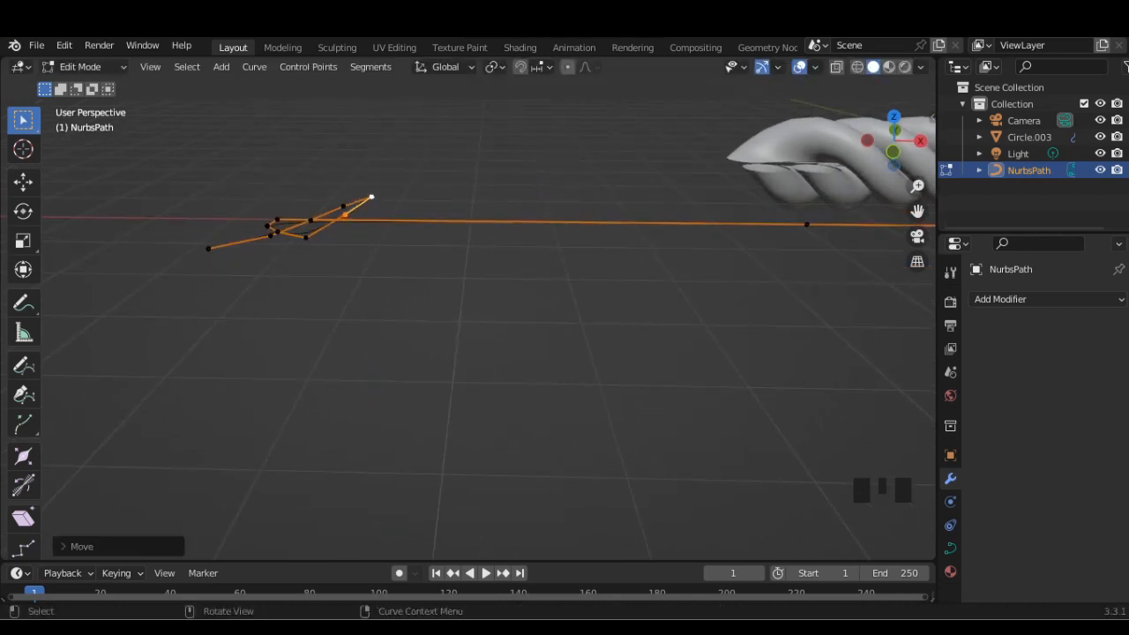
Move control points near the crossing of the negative X knot along Z.
key("g")
key("z")
left_click(279, 243)
left_click(379, 291)
middle_click_drag(379, 291, 492, 362)
key("Tab")
scroll(556, 282, "up", 2)
left_click(881, 146)
scroll(670, 220, "up", 1)
middle_click_drag(492, 362, 499, 319)
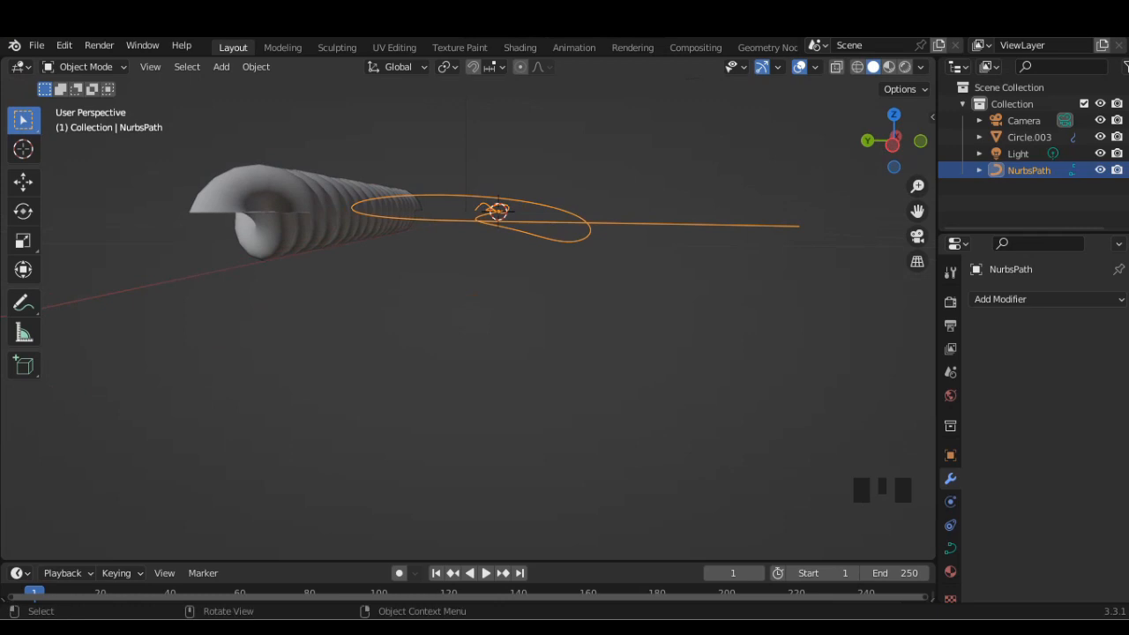
Reposition two more control points of the negative X knot to separate its overlapping strands.
key("Tab")
key("Tab")
key("Tab")
key("g")
left_click(504, 246)
left_click(444, 223)
key("g")
left_click(457, 199)
key("Tab")
middle_click_drag(456, 200, 322, 210)
middle_click_drag(459, 230, 480, 340)
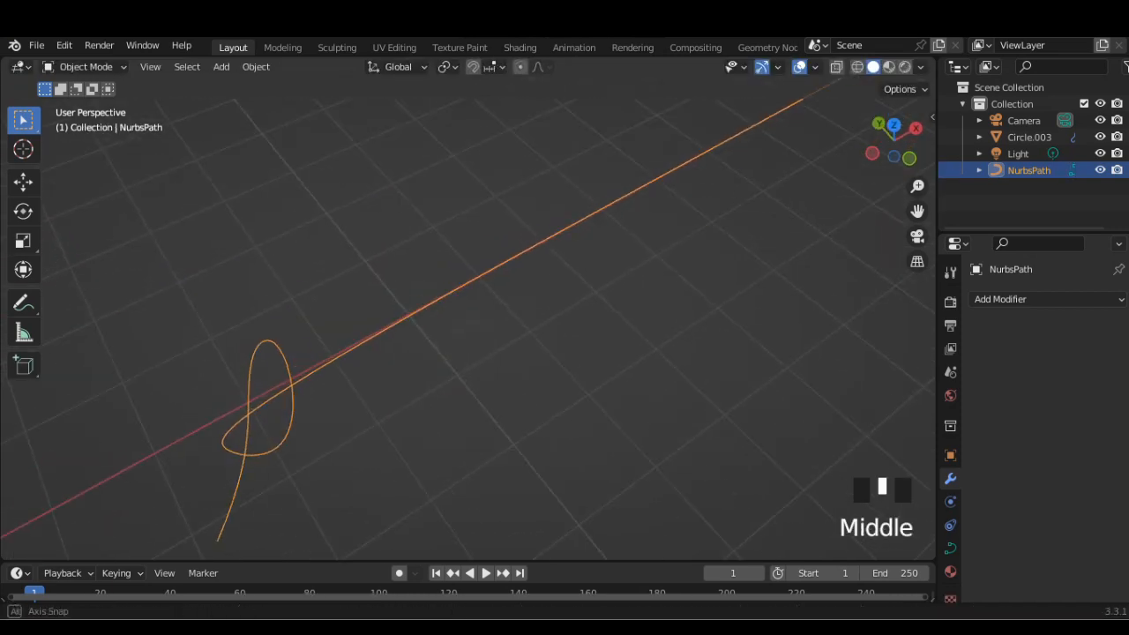
Add a Curve modifier to the rope and use NurbsPath as its curve object.
scroll(481, 339, "down", 2)
left_click(892, 126)
scroll(580, 265, "down", 3)
middle_click_drag(785, 264, 567, 261, "shift")
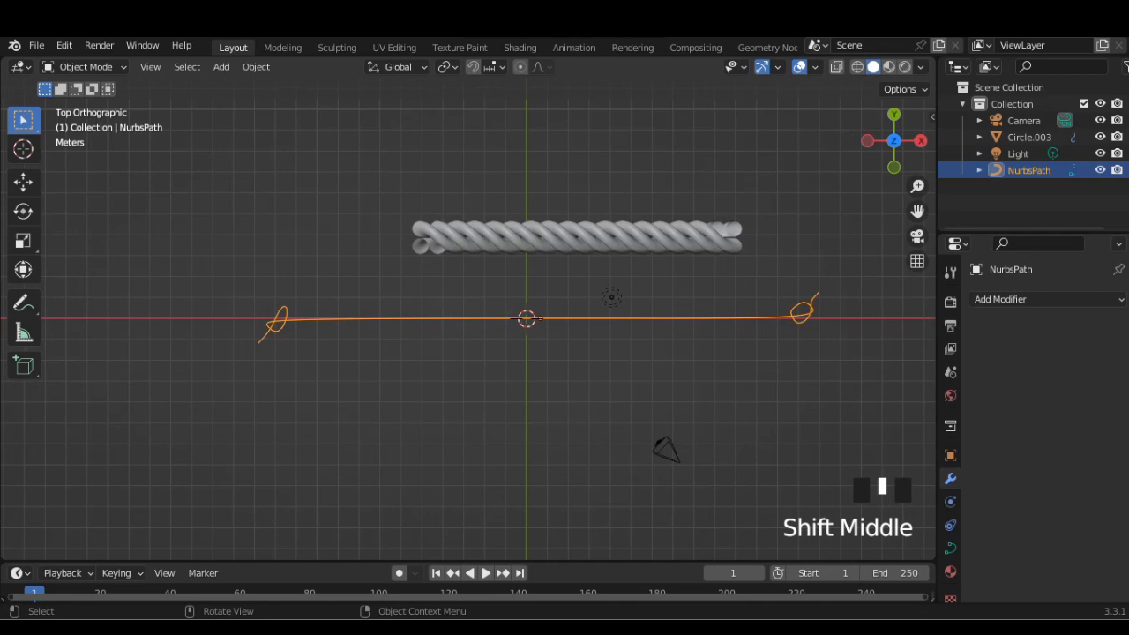
left_click(572, 238)
left_click(1001, 336)
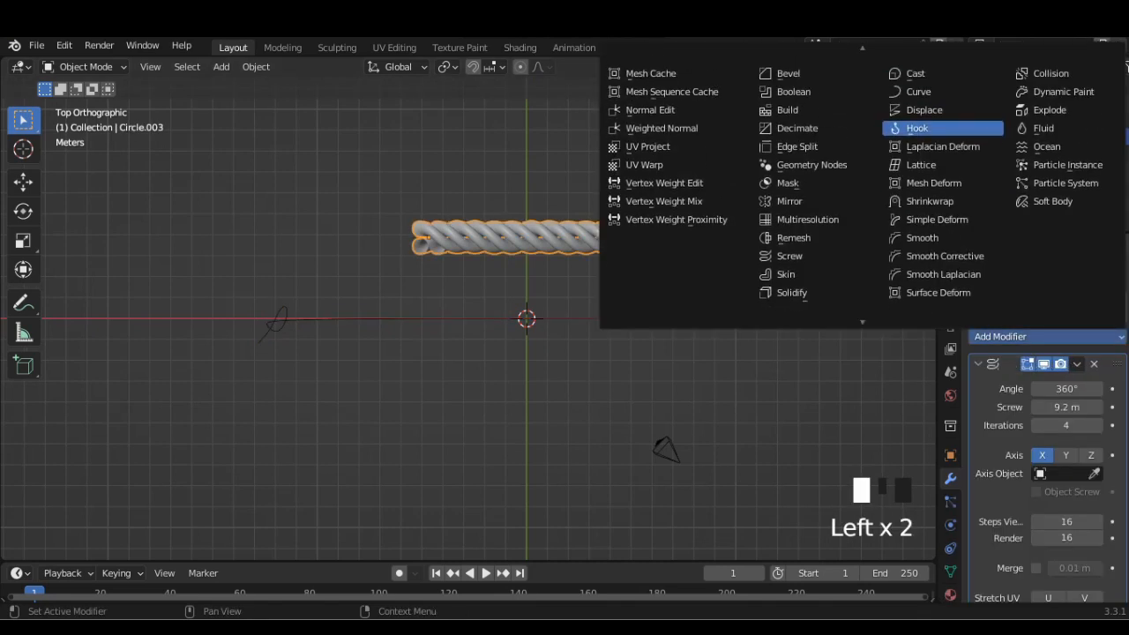
left_click(918, 116)
scroll(1066, 406, "down", 9)
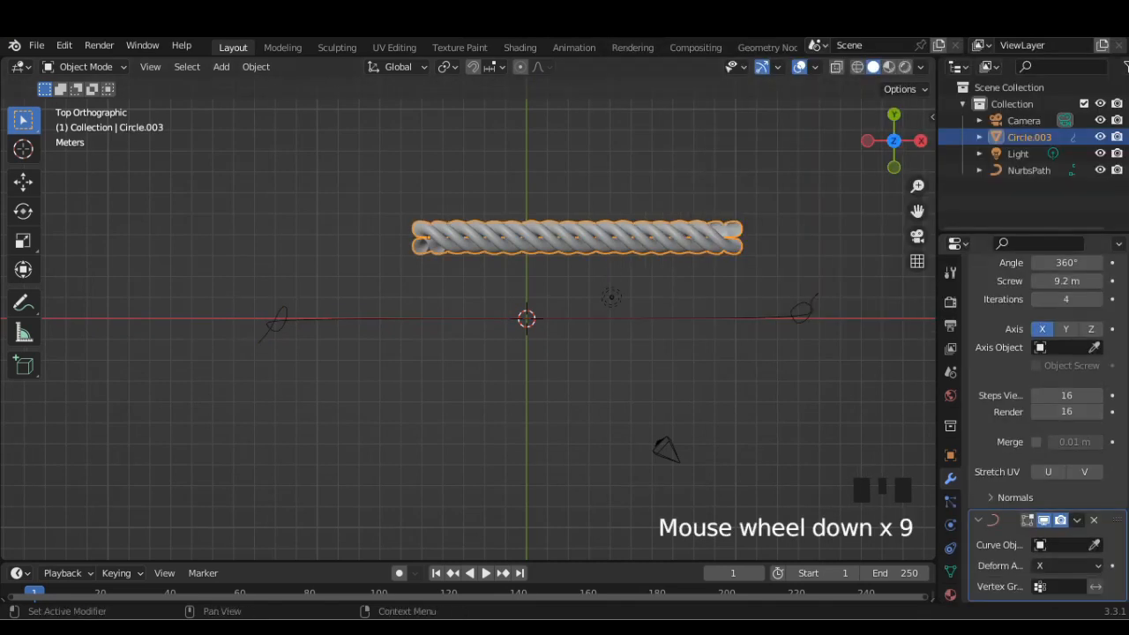
left_click(1063, 544)
left_click(971, 373)
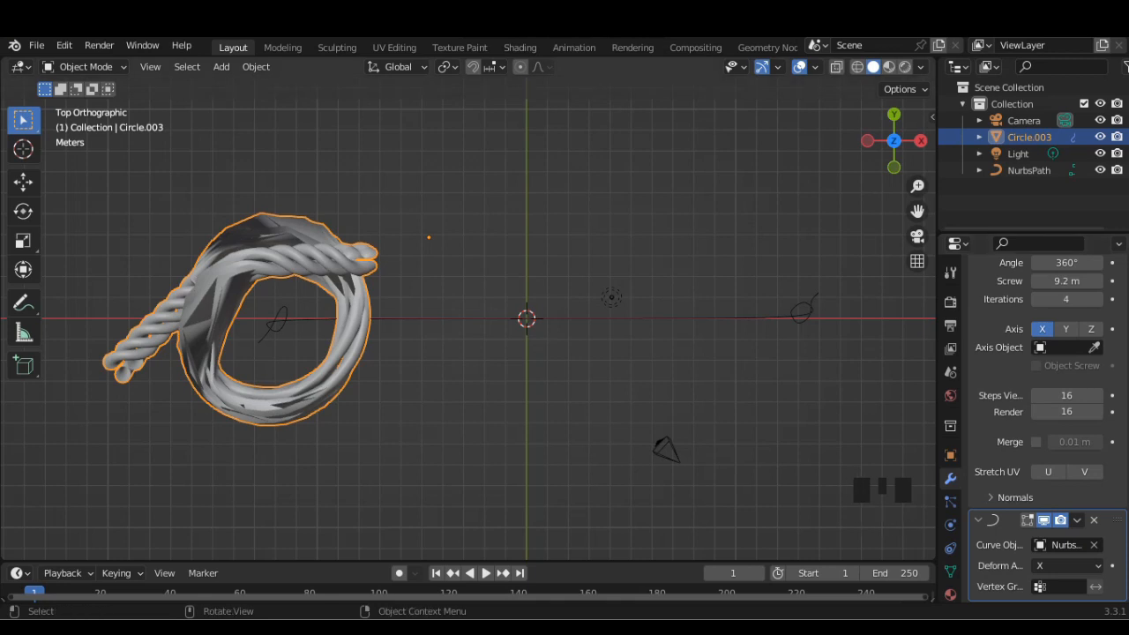
Move the rope about -3.3 m along Y onto the path and set its screw iterations to 8.
key("g")
key("y")
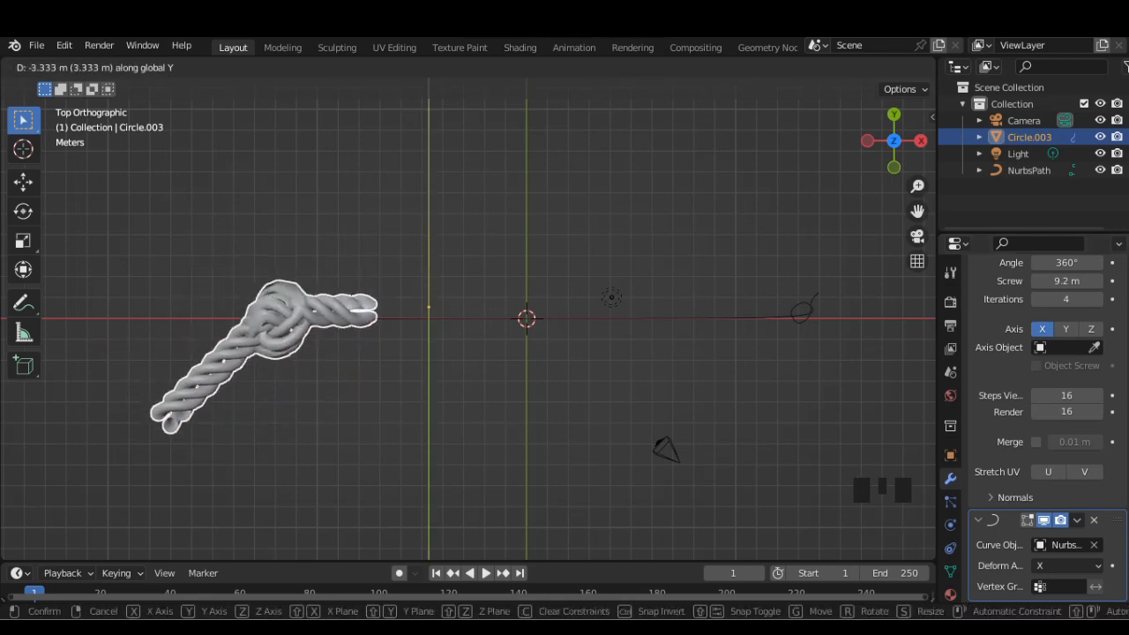
key("Return")
left_click(1098, 299)
left_click(1098, 299)
left_click(1099, 299)
left_click(1098, 299)
Scale the rope down and extend it along the whole path with 24 screw iterations, adjusting its position.
key("s")
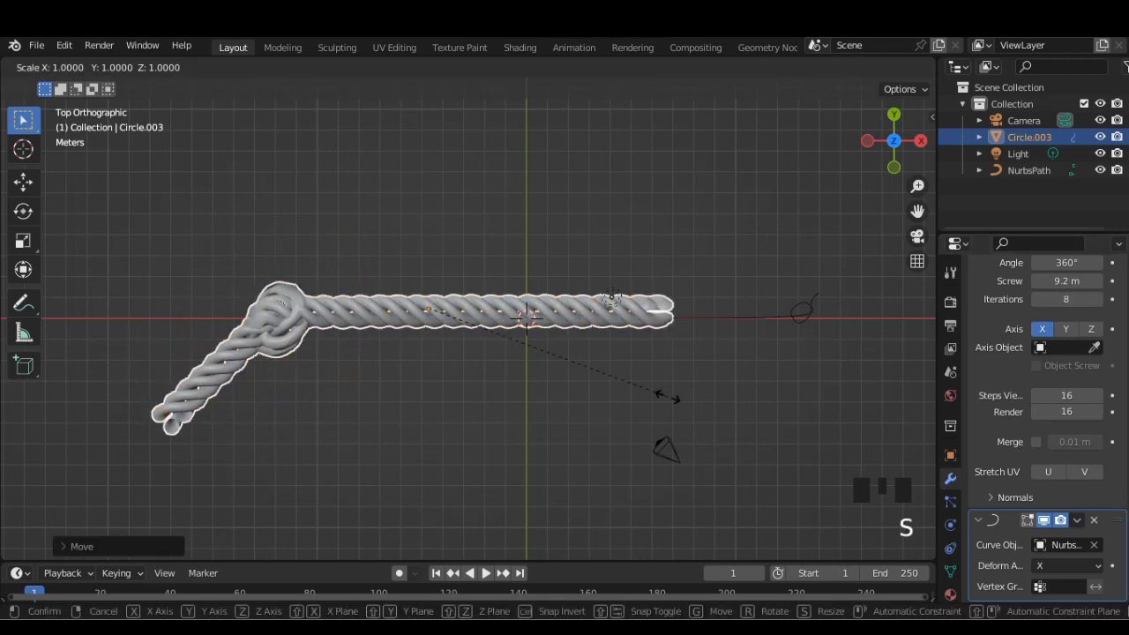
left_click(532, 348)
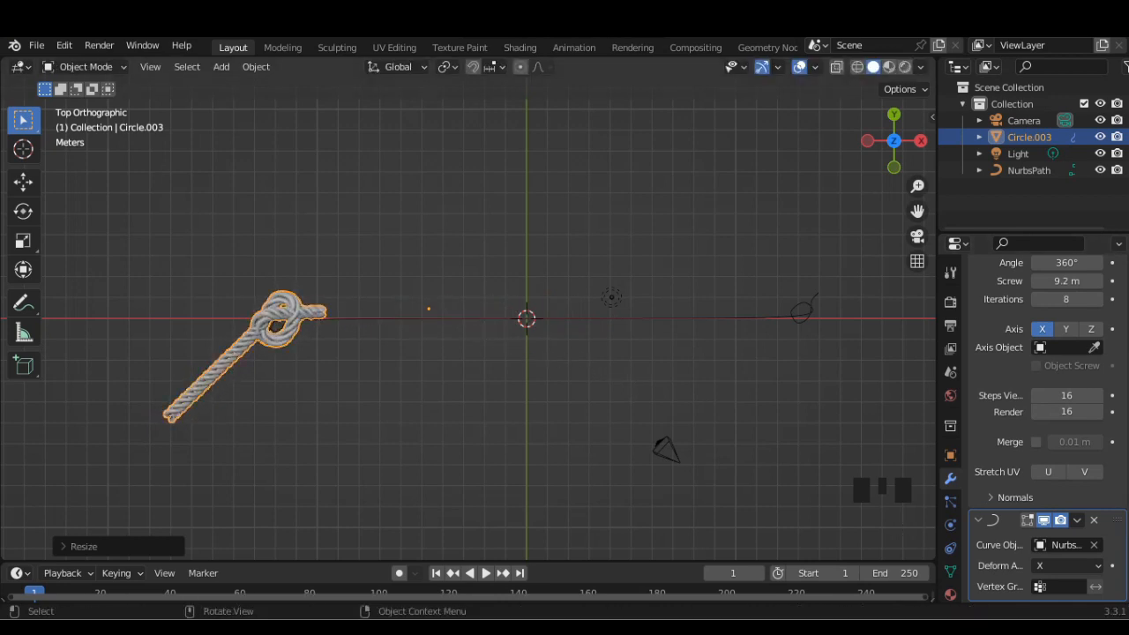
key("g")
key("Return")
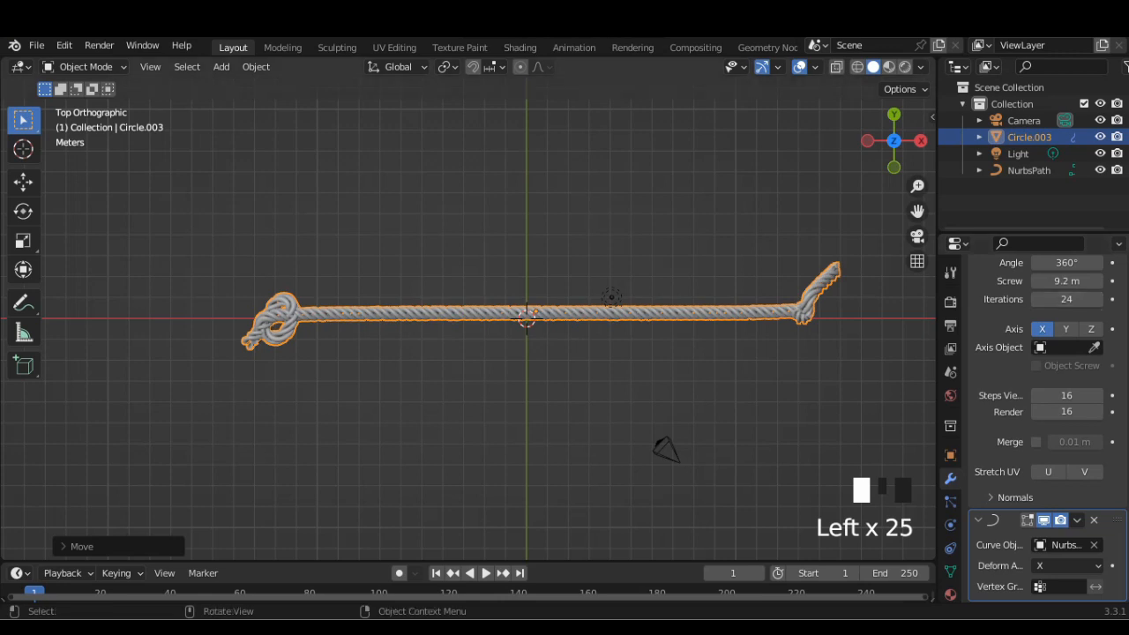
Move the rope about -0.56 m along Y to align it with the path.
key("g")
key("y")
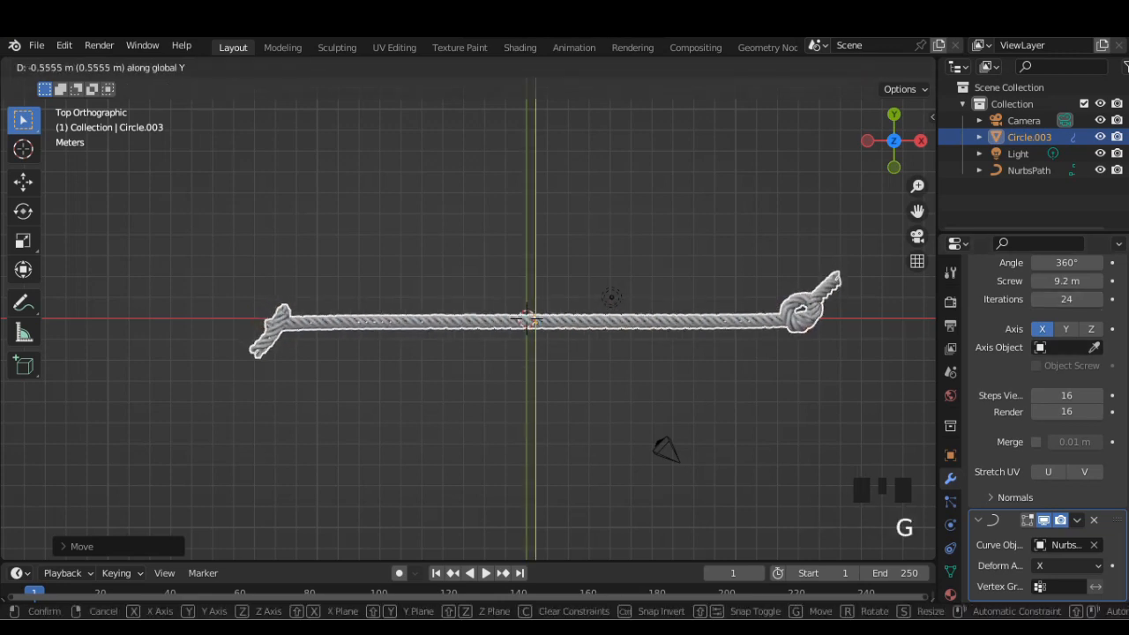
key("Return")
Examine the rope and the knots at its ends from several angles.
key("Tab")
key("Tab")
middle_click_drag(533, 319, 741, 308)
scroll(564, 264, "up", 2)
scroll(631, 340, "up", 2)
middle_click_drag(529, 255, 531, 252)
middle_click_drag(521, 238, 776, 274)
scroll(490, 314, "down", 2)
middle_click_drag(794, 361, 816, 353)
scroll(816, 379, "up", 3)
middle_click_drag(617, 353, 640, 344)
scroll(574, 339, "up", 1)
Scale the rope down slightly, to about 0.96 of its size.
left_click(640, 352)
key("s")
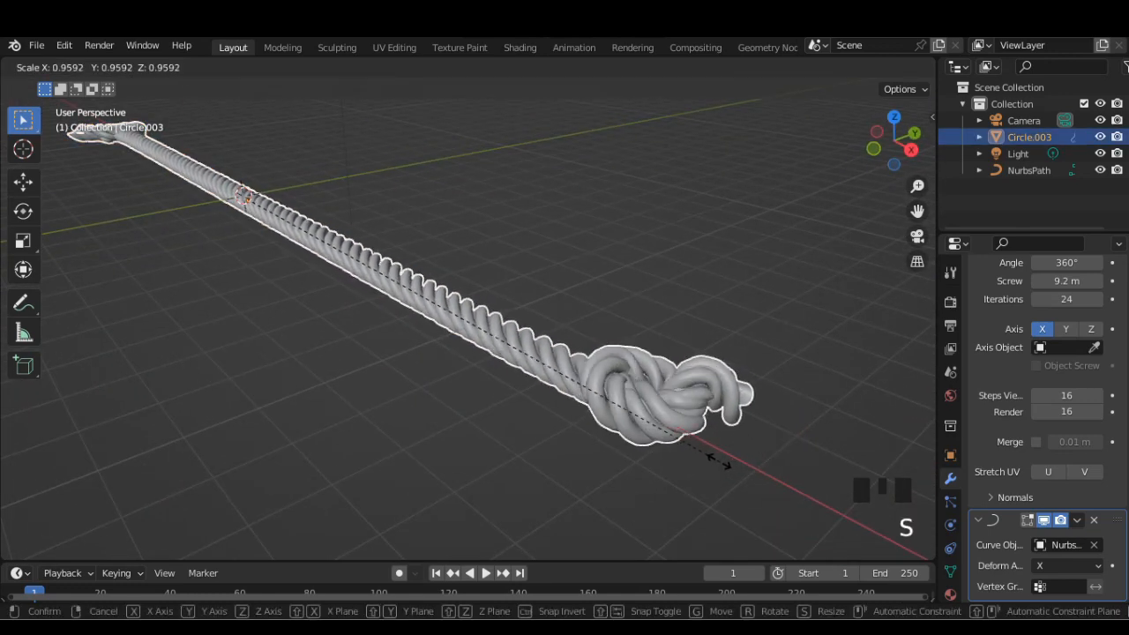
scroll(297, 244, "down", 3)
Open the NURBS path for control-point editing, with the knot at the rope's negative X end in view.
middle_click_drag(297, 244, 661, 352)
middle_click_drag(661, 264, 636, 282)
scroll(636, 282, "up", 2)
key("Tab")
key("Tab")
left_click(1028, 171)
key("Tab")
scroll(423, 335, "up", 1)
scroll(423, 335, "down", 1)
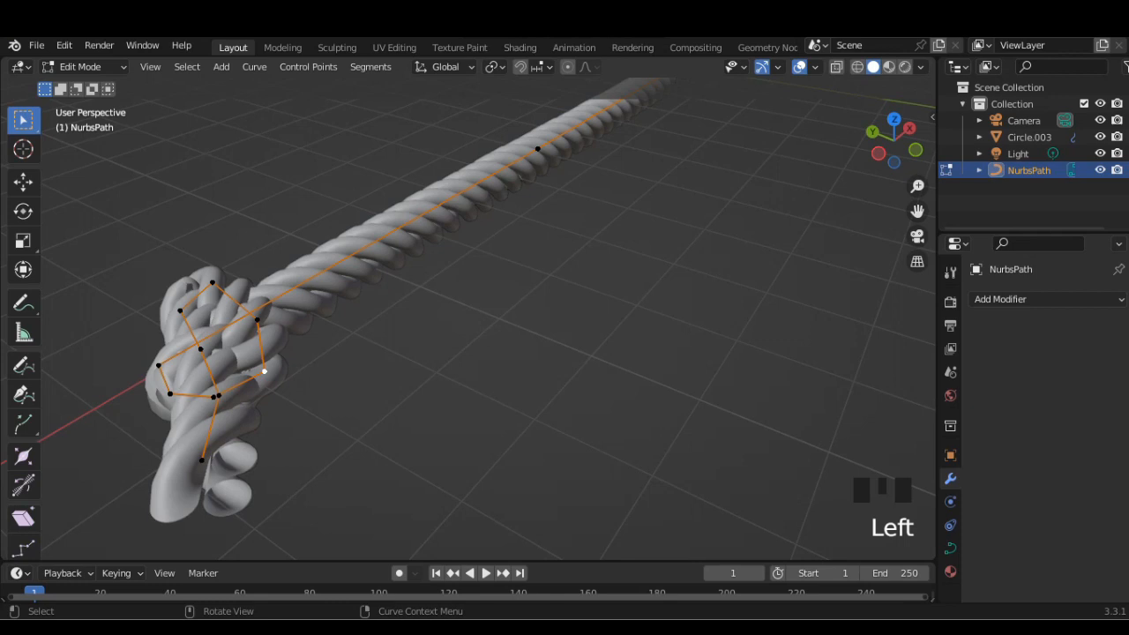
key("g")
key("Escape")
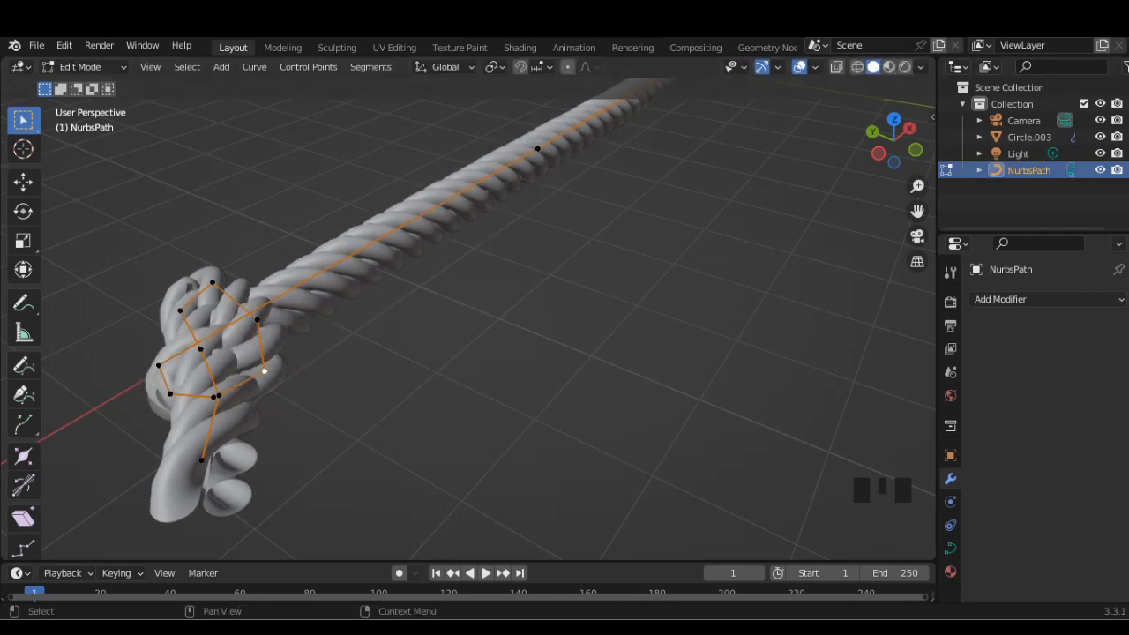
From the top view, scale up the control points of the knot at the negative X end.
left_click(894, 119)
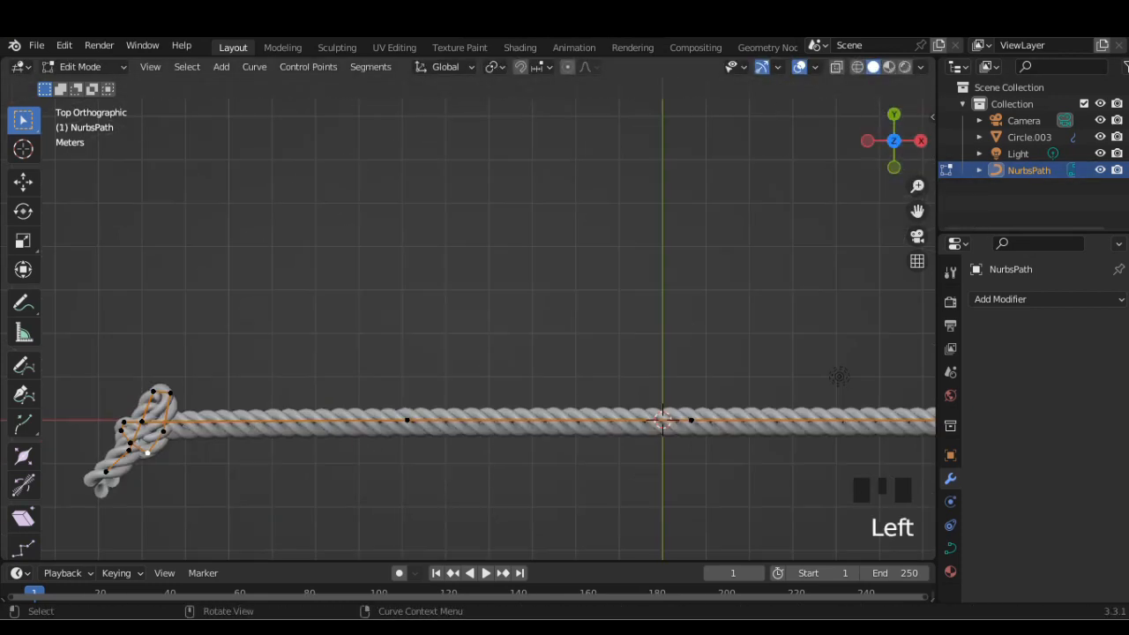
left_click_drag(190, 454, 189, 454)
key("s")
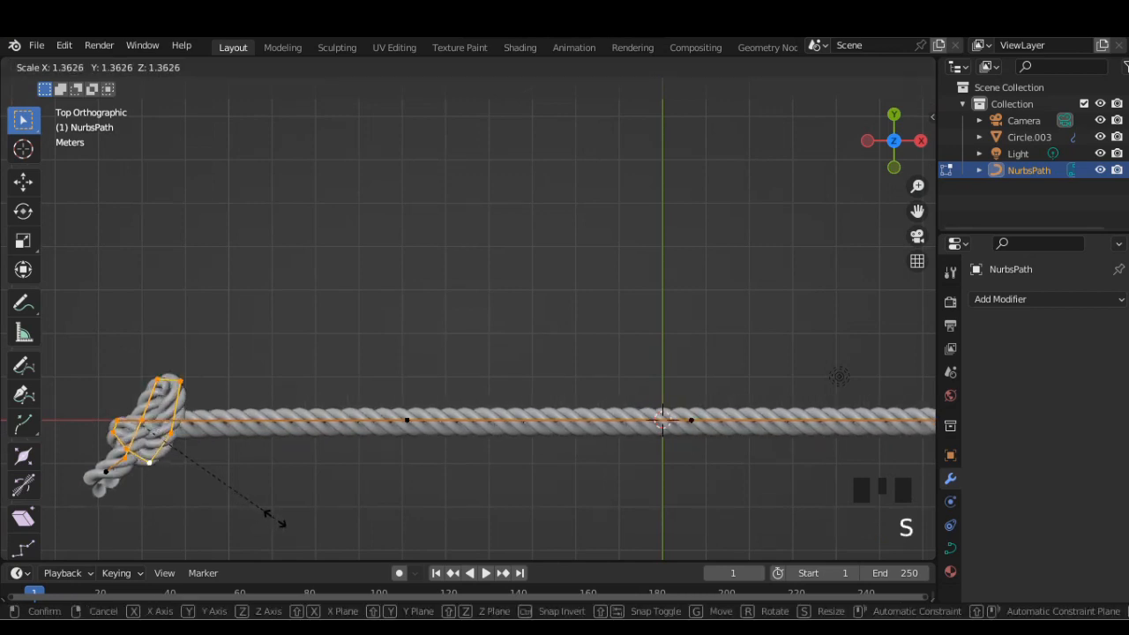
left_click(301, 529)
Scale up the control points of the knot at the path's positive X end to open its loop.
scroll(617, 441, "down", 2)
middle_click_drag(750, 414, 493, 391, "shift")
left_click_drag(693, 300, 701, 308)
left_click_drag(765, 395, 726, 292)
key("s")
right_click(816, 412)
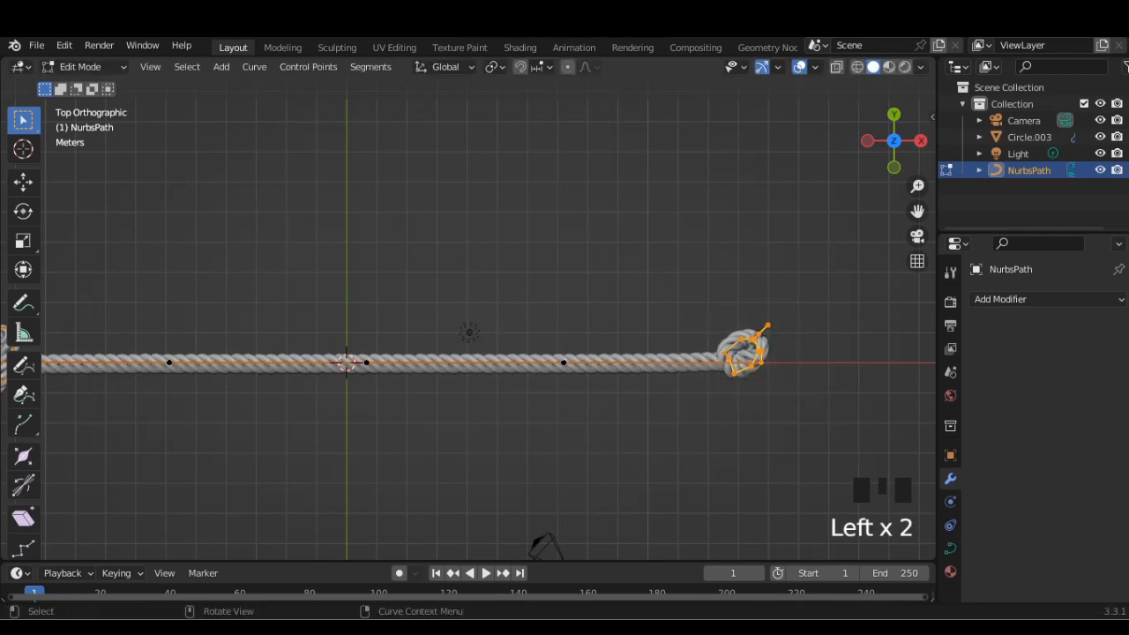
key("s")
left_click(865, 425)
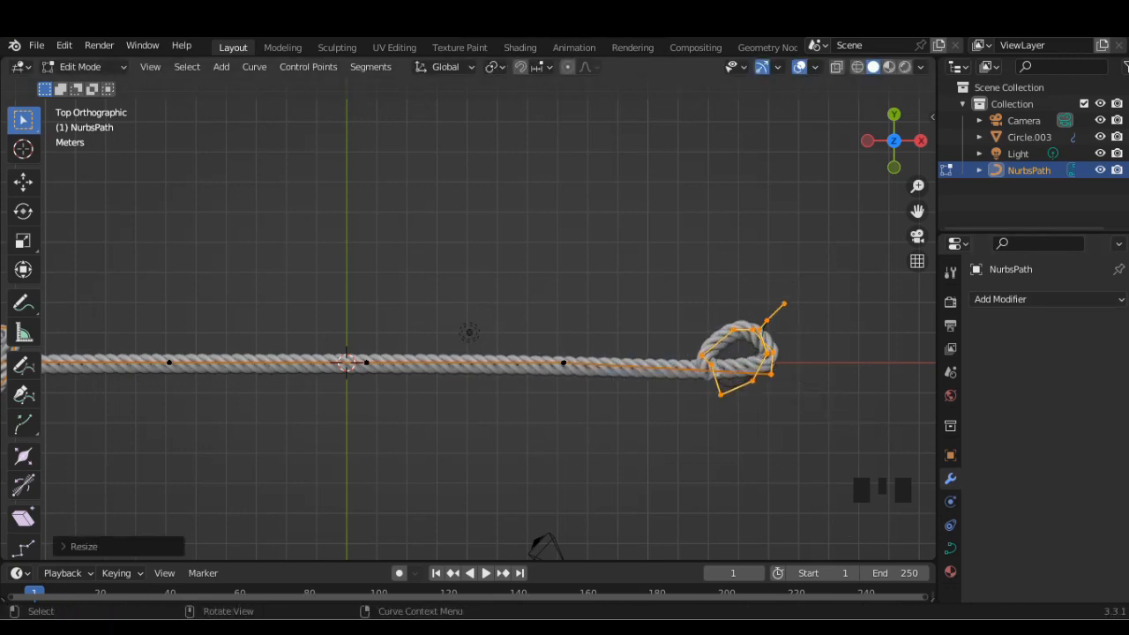
Enlarge the negative X knot's control points a little more and finish editing the path.
middle_click_drag(529, 397, 675, 385, "shift")
left_click_drag(416, 398, 318, 297)
scroll(366, 353, "up", 3)
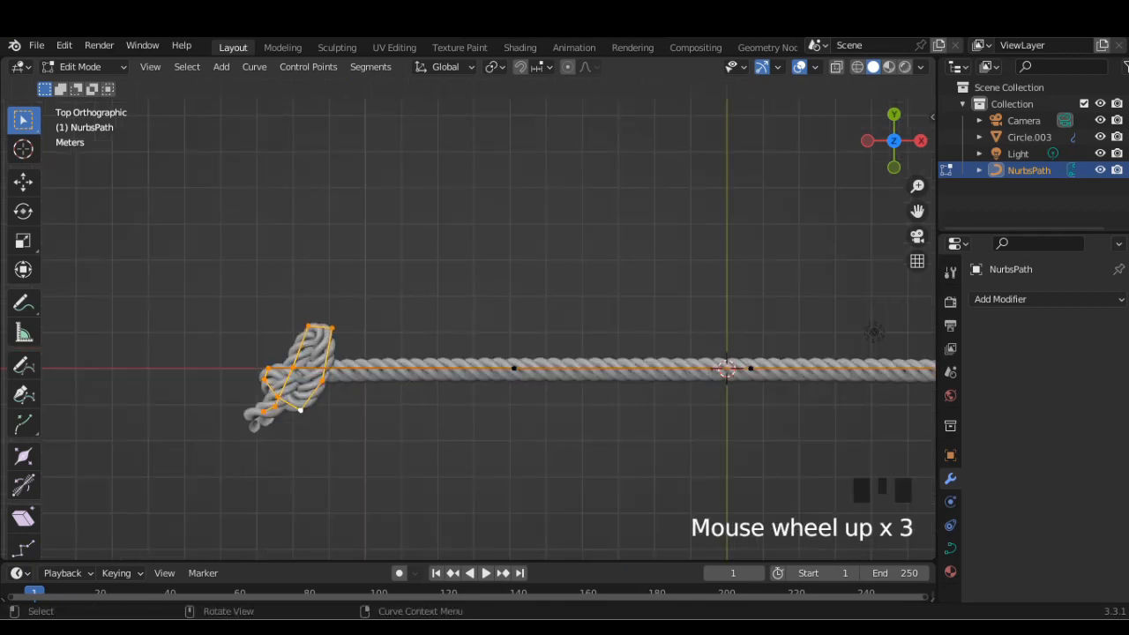
key("s")
left_click(408, 446)
key("Tab")
middle_click_drag(409, 447, 529, 406)
middle_click_drag(530, 353, 552, 432)
Scale the rope object down and raise its Screw iterations to 38 so it covers both knots.
left_click(894, 134)
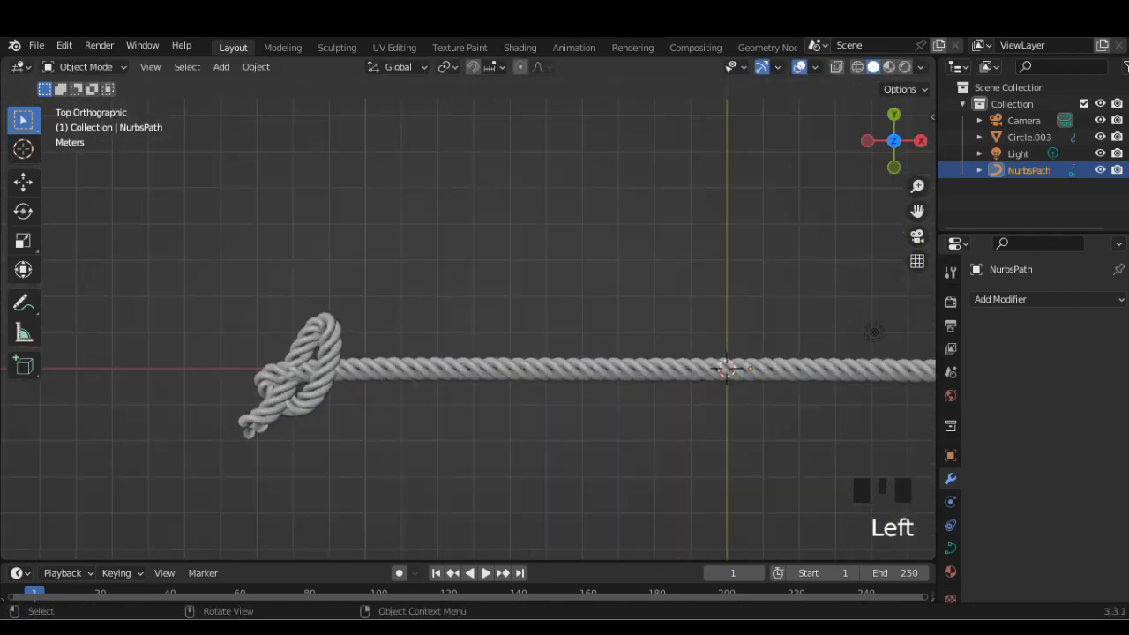
left_click(869, 369)
scroll(736, 352, "down", 7)
key("s")
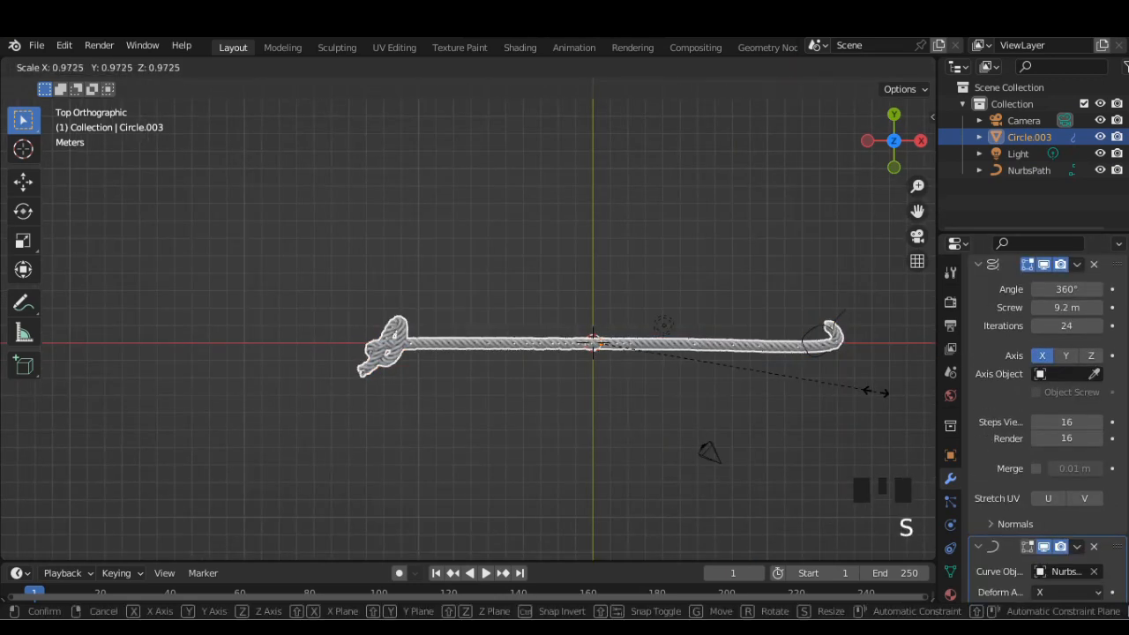
left_click(818, 389)
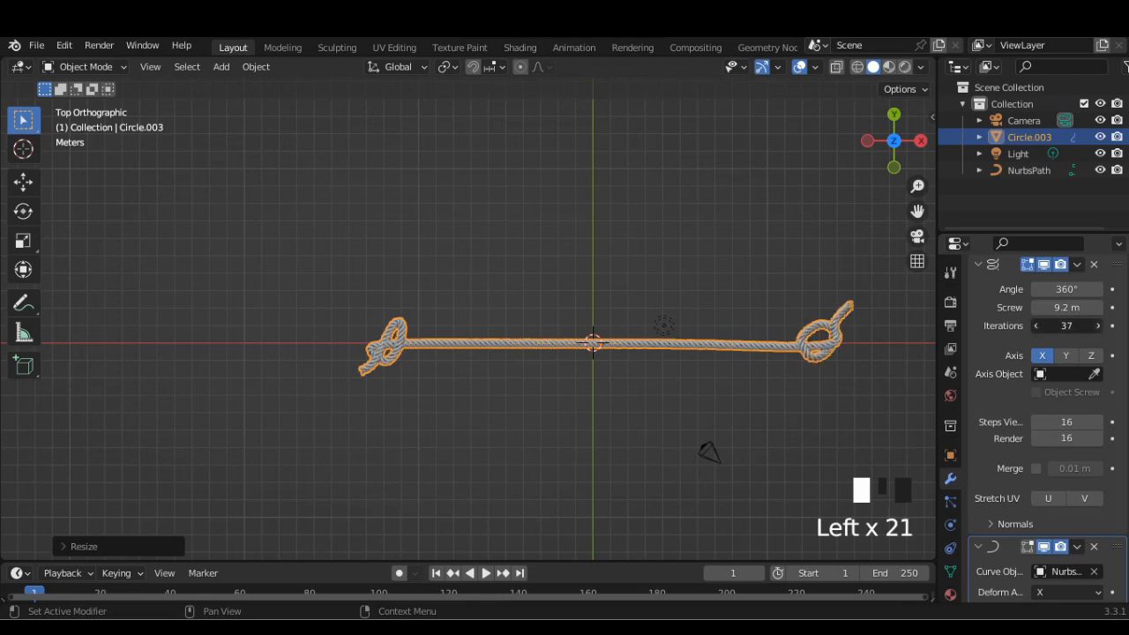
Edit the NURBS path again and reposition part of the knot at its negative X end.
scroll(451, 321, "down", 2)
scroll(457, 319, "up", 6)
middle_click_drag(457, 319, 578, 238, "shift")
middle_click_drag(578, 238, 730, 159, "shift")
key("Tab")
key("Tab")
left_click(1029, 171)
key("Tab")
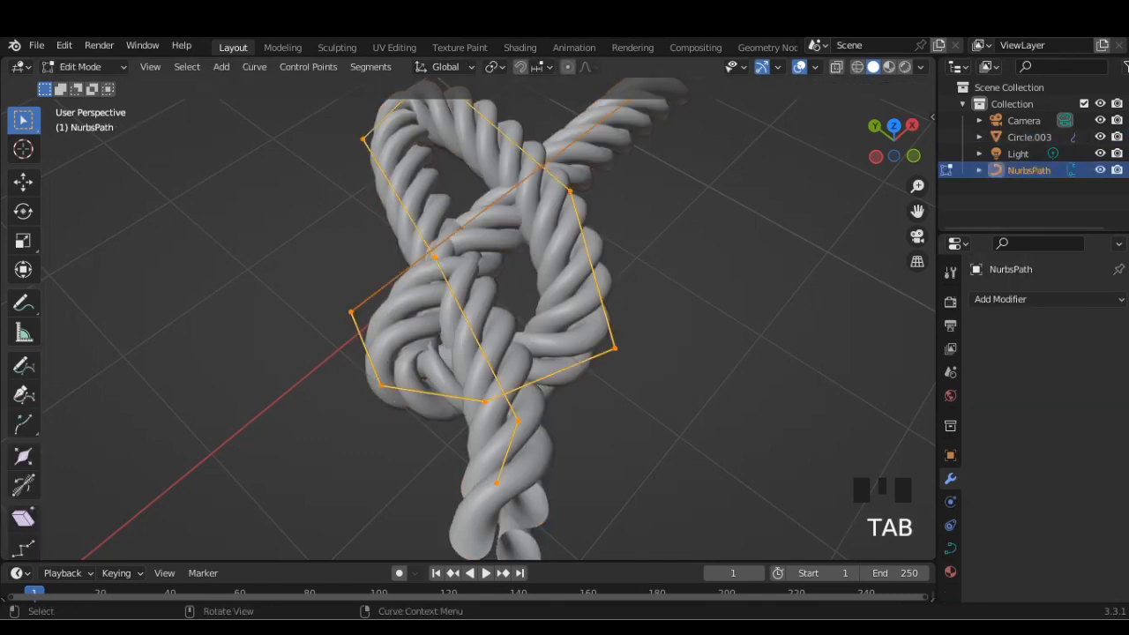
left_click(875, 125)
scroll(470, 256, "down", 5)
scroll(471, 238, "up", 4)
middle_click_drag(470, 238, 442, 321, "shift")
key("g")
left_click(551, 283)
Adjust the negative X knot with several control-point moves, shifting the loop's lower point about 0.26 m.
middle_click_drag(551, 282, 589, 265)
key("g")
left_click(574, 337)
key("g")
left_click(575, 348)
key("g")
left_click(585, 330)
key("g")
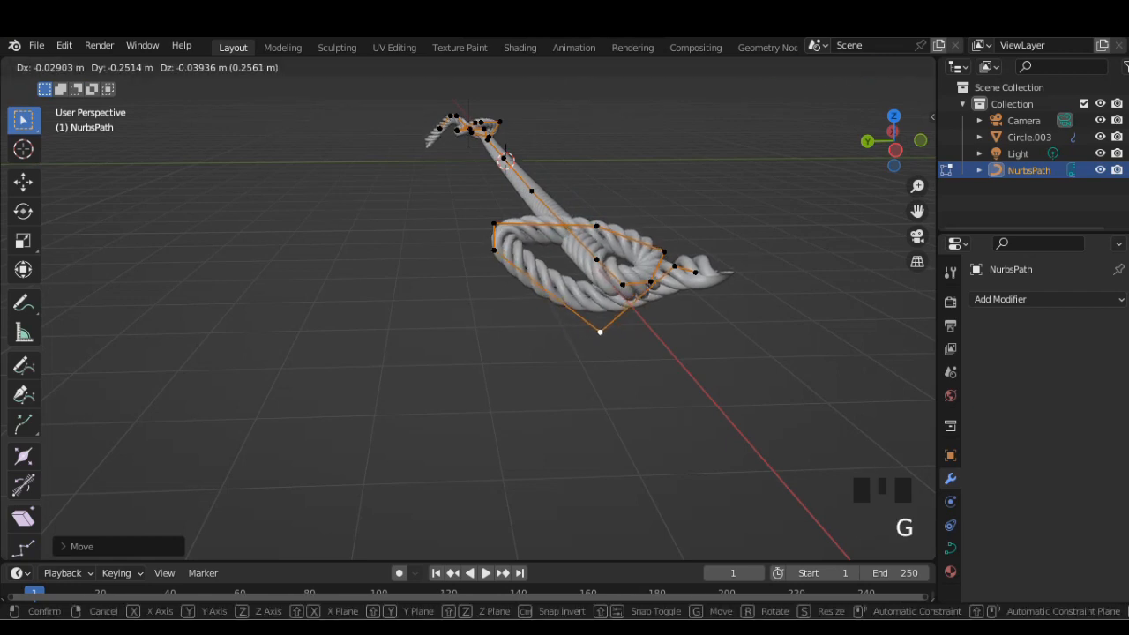
left_click(600, 332)
Raise the upper control point of the negative X knot's loop and pull its outer side inward.
left_click(596, 226)
key("g")
left_click(606, 195)
left_click(494, 223)
key("g")
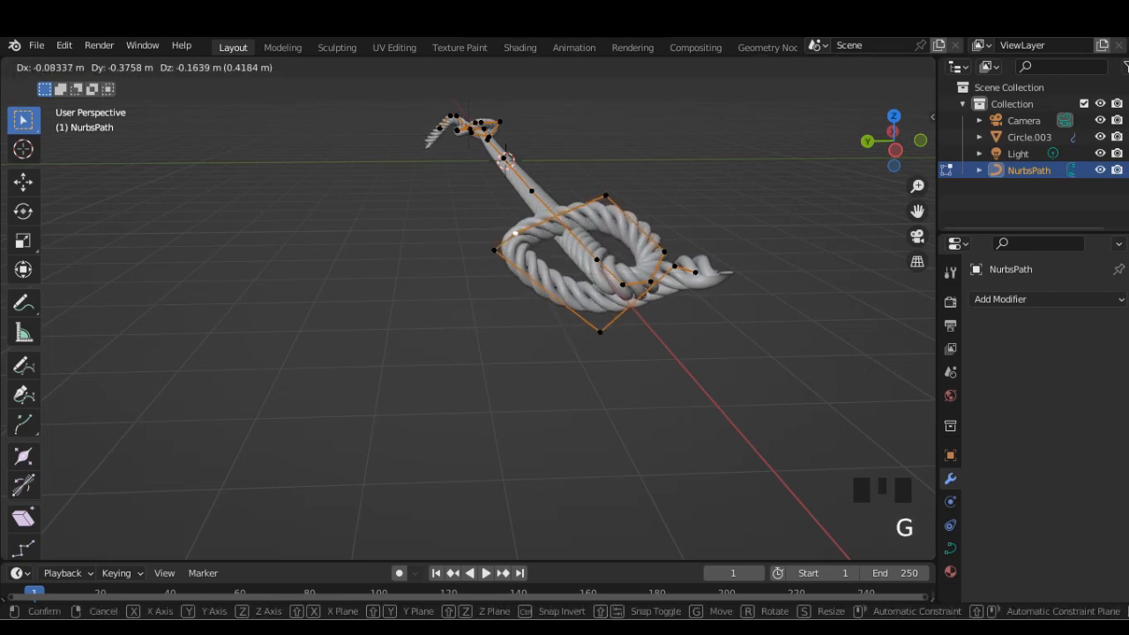
left_click(512, 251)
key("g")
left_click(513, 237)
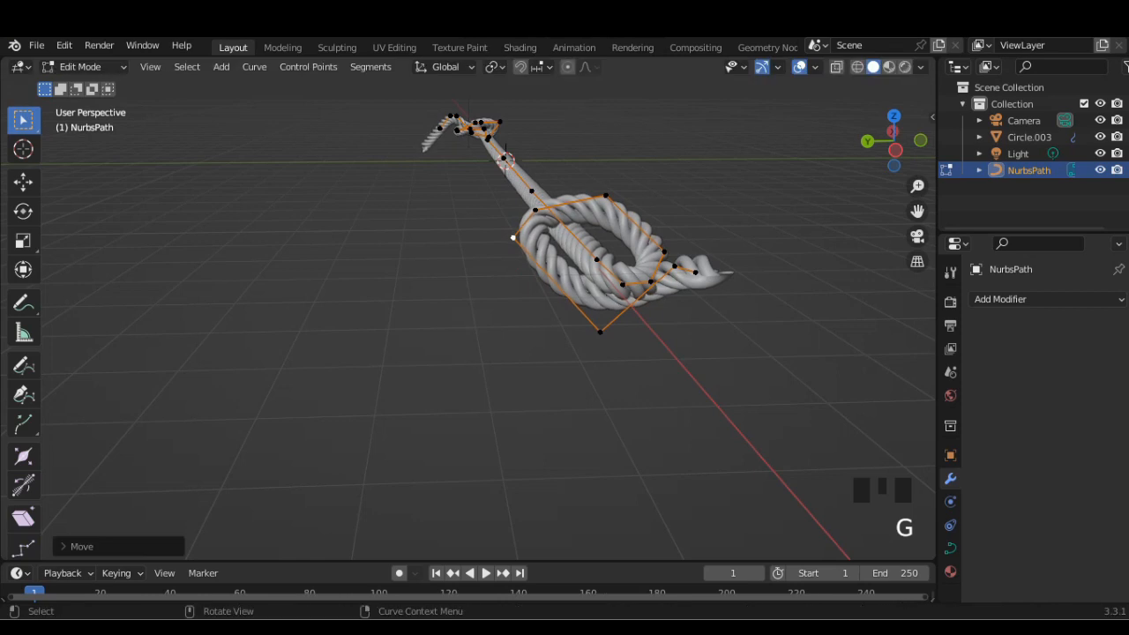
Bring the path's end point and its neighbouring point into the loop of the negative X knot.
left_click(695, 272)
key("g")
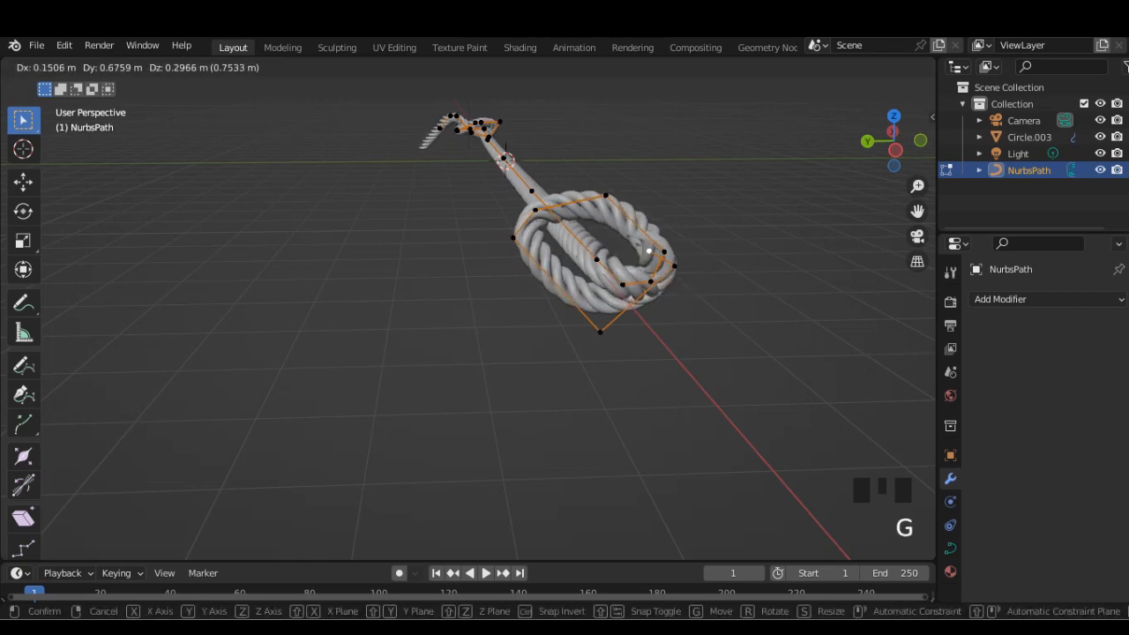
key("Return")
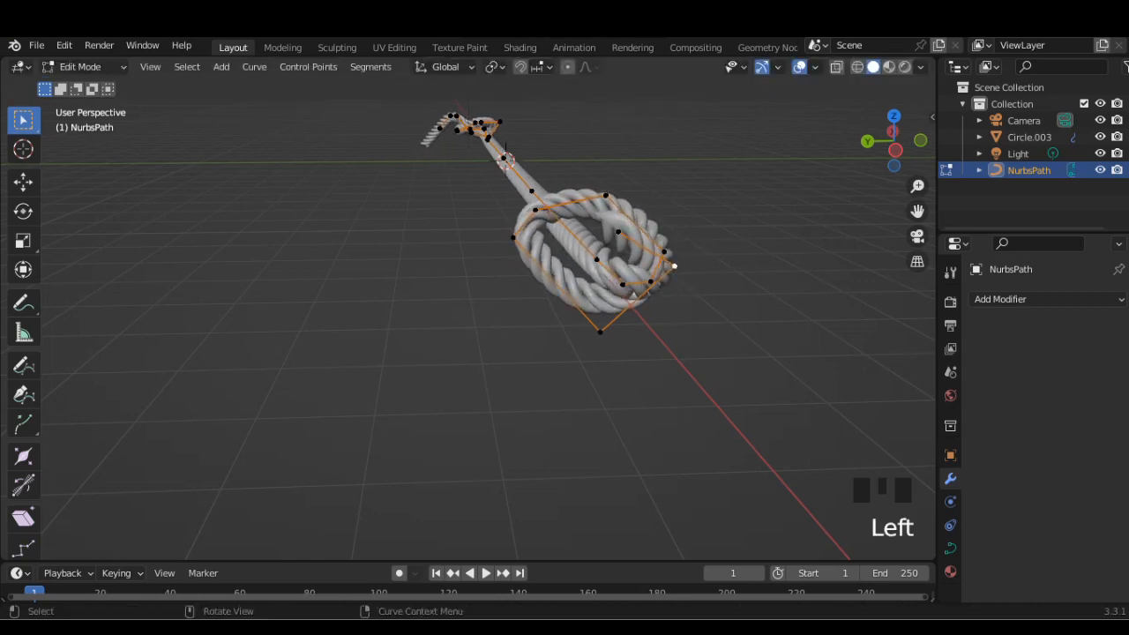
key("g")
left_click(625, 229)
key("g")
left_click(651, 213)
Refine the control-point placement around the negative X knot from another angle.
middle_click_drag(651, 213, 604, 232)
key("g")
left_click(553, 280)
key("g")
left_click(568, 271)
middle_click_drag(568, 271, 283, 258)
At the positive X knot, move three control points around the crossing up and down to interweave the strands.
key("Tab")
scroll(731, 303, "down", 4)
scroll(405, 295, "up", 2)
scroll(322, 264, "up", 1)
key("Tab")
middle_click_drag(478, 158, 471, 167)
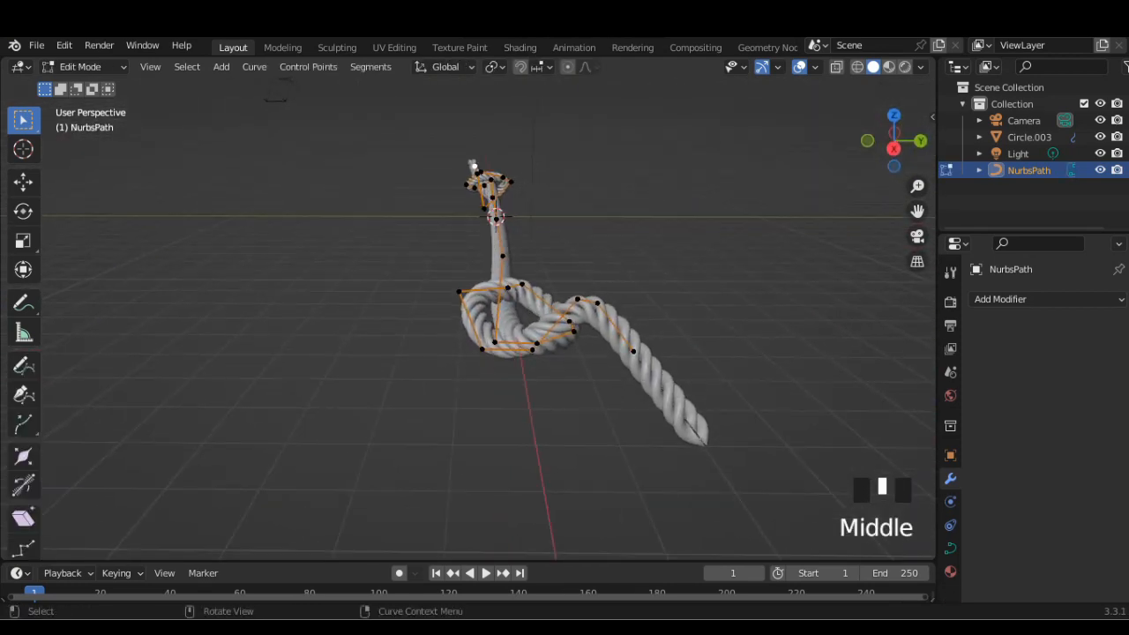
scroll(474, 138, "up", 2)
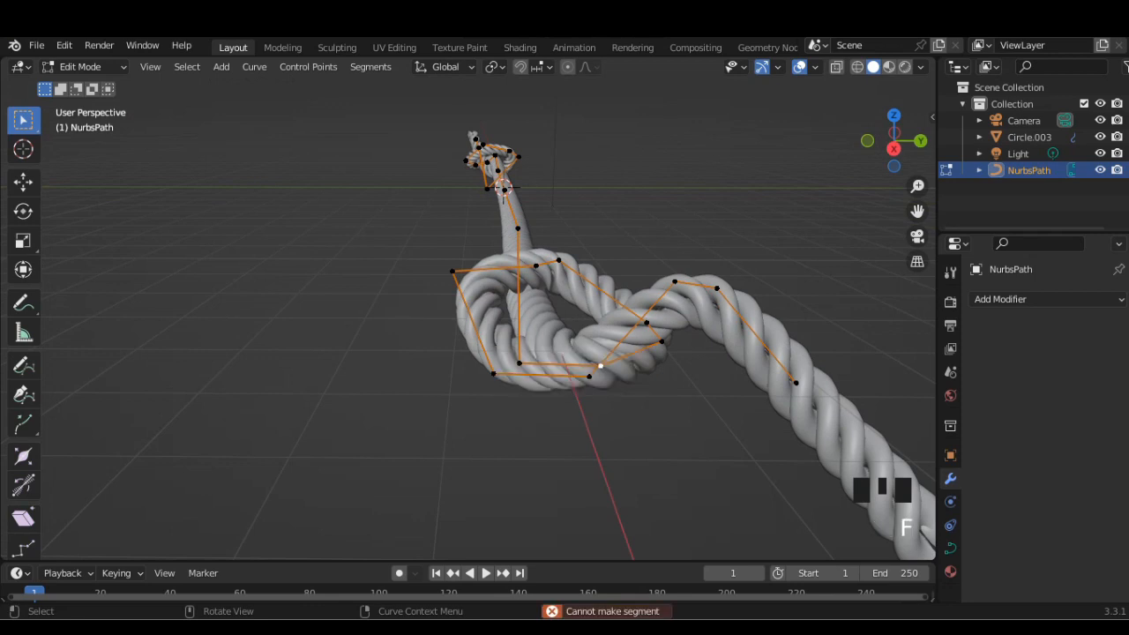
key("g")
left_click(594, 239)
left_click(662, 342)
key("g")
left_click(654, 447)
left_click(647, 322)
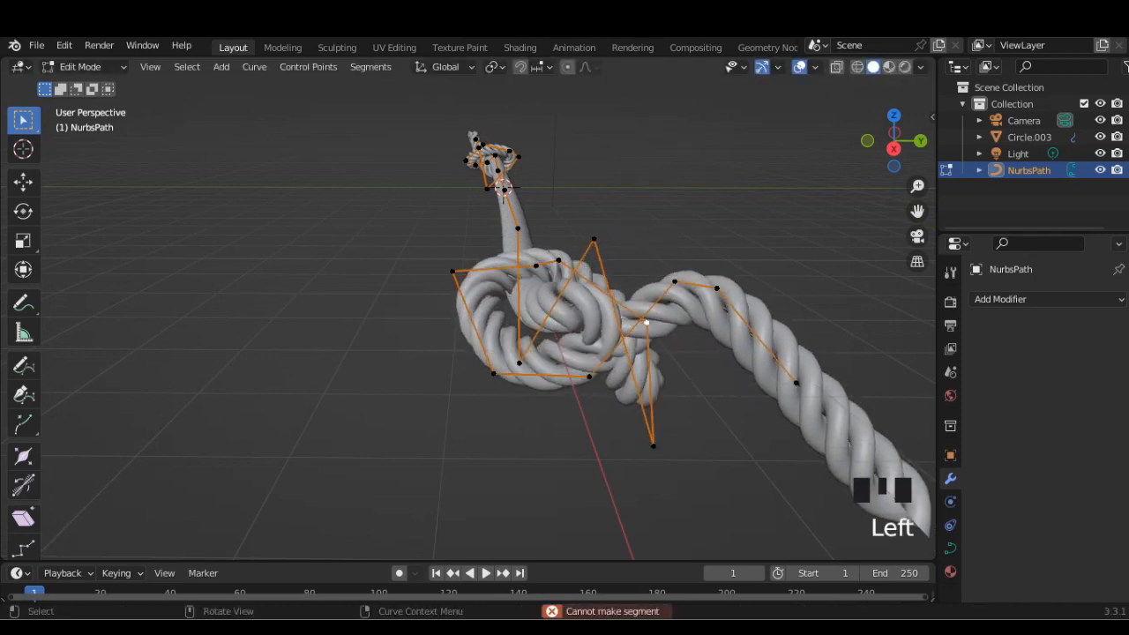
key("g")
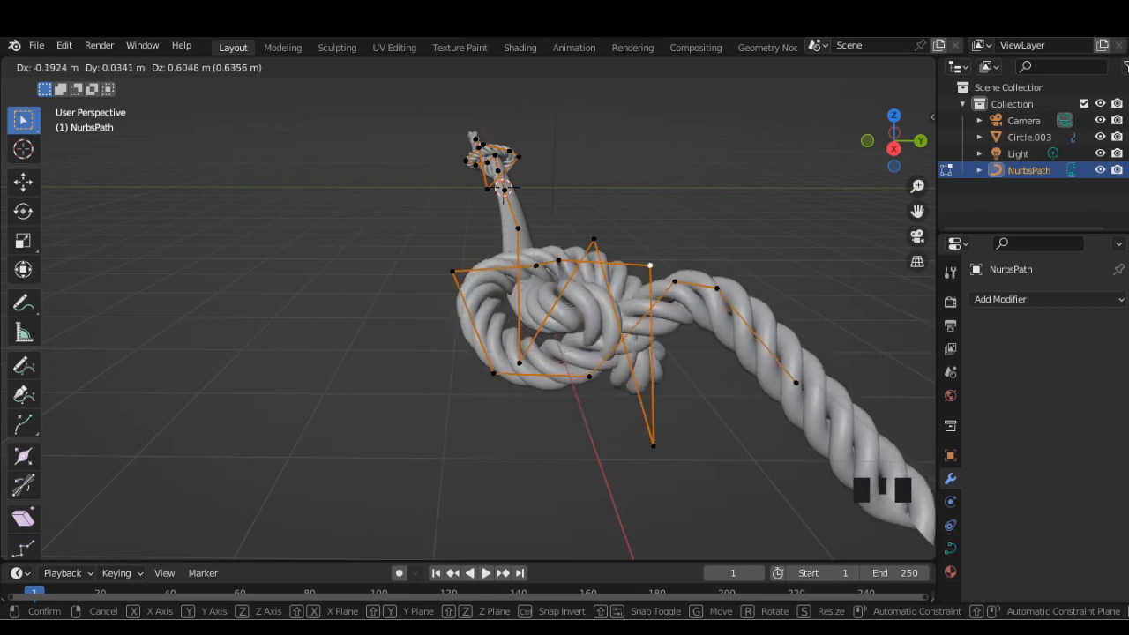
left_click(661, 259)
Reposition another control point of the positive X knot, placing it inside the loop in the top view.
middle_click_drag(661, 260, 632, 274)
left_click(409, 344)
key("g")
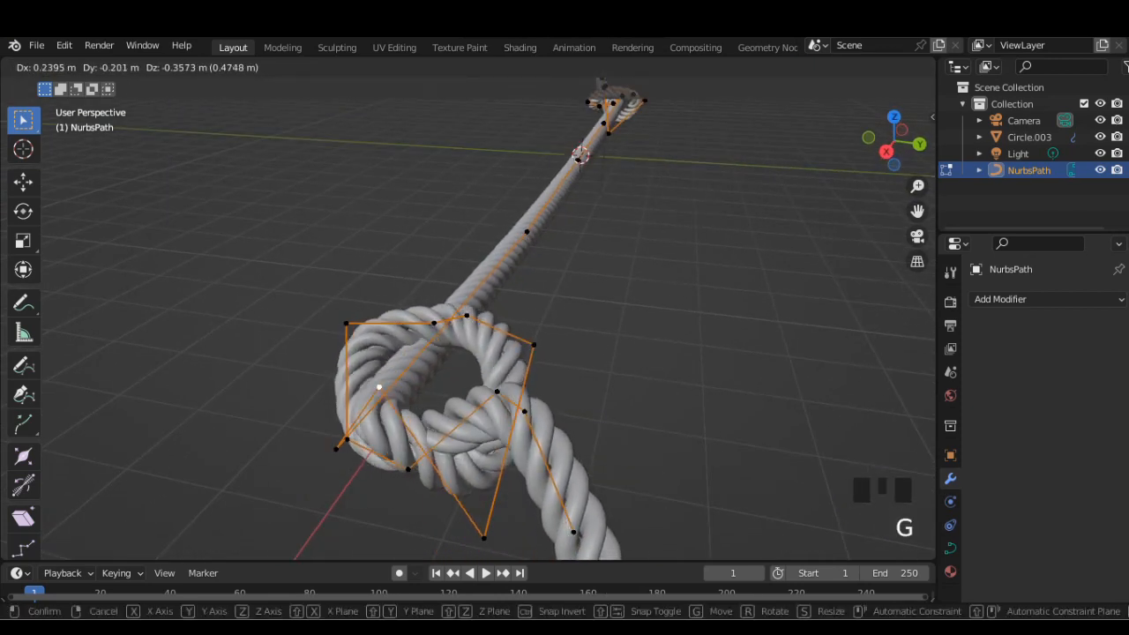
left_click(334, 392)
middle_click_drag(333, 393, 388, 415)
left_click(885, 153)
scroll(776, 238, "down", 2)
middle_click_drag(706, 265, 794, 340)
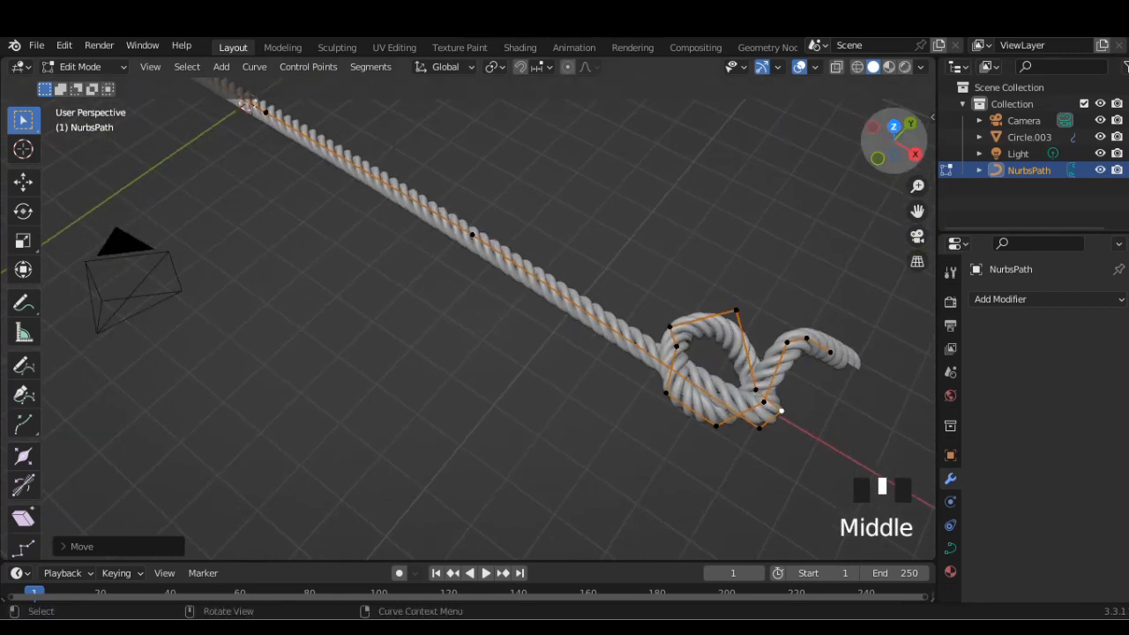
left_click(893, 126)
key("g")
left_click(692, 257)
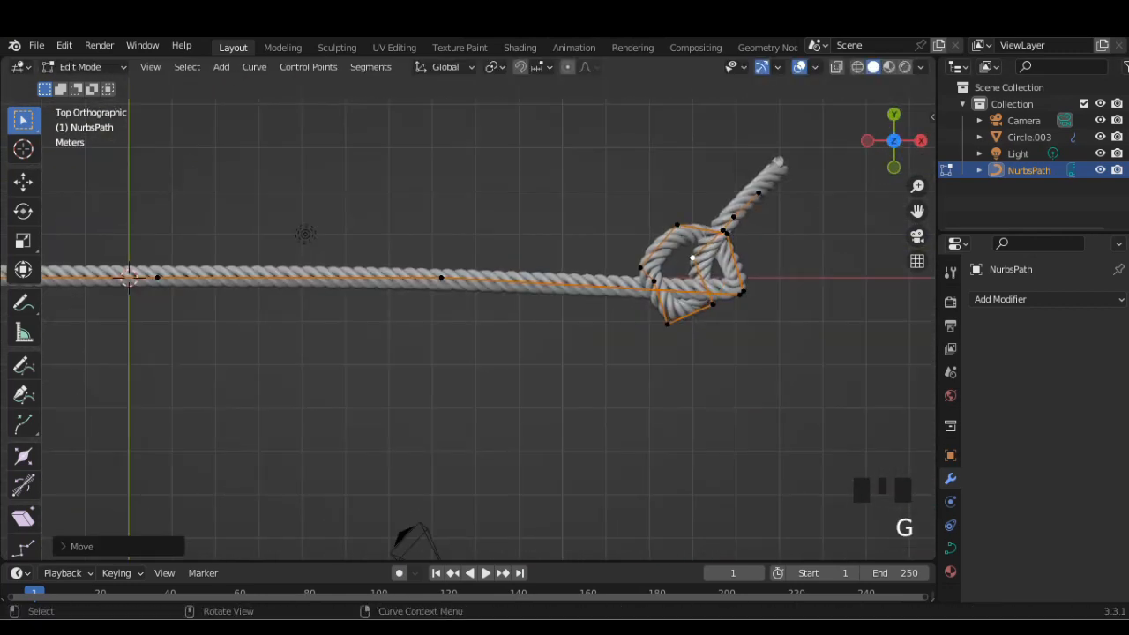
Move two more control points of the positive X knot slightly outward and leave path editing.
left_click(713, 304)
key("g")
left_click(719, 317)
left_click(654, 282)
key("g")
left_click(644, 290)
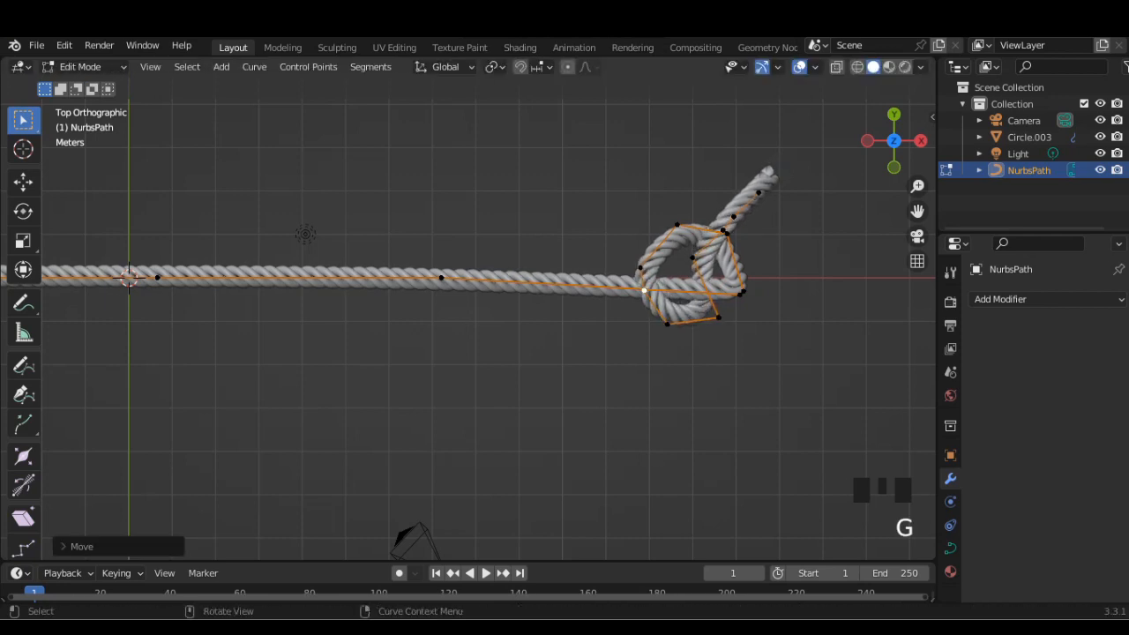
middle_click_drag(530, 353, 617, 300)
key("Tab")
middle_click_drag(530, 304, 639, 371)
scroll(618, 287, "down", 2)
scroll(639, 371, "up", 2)
Move the whole rope about 0.5 m toward negative X in the top view and deselect it.
left_click(894, 124)
middle_click_drag(882, 291, 587, 297, "shift")
left_click(582, 300)
key("g")
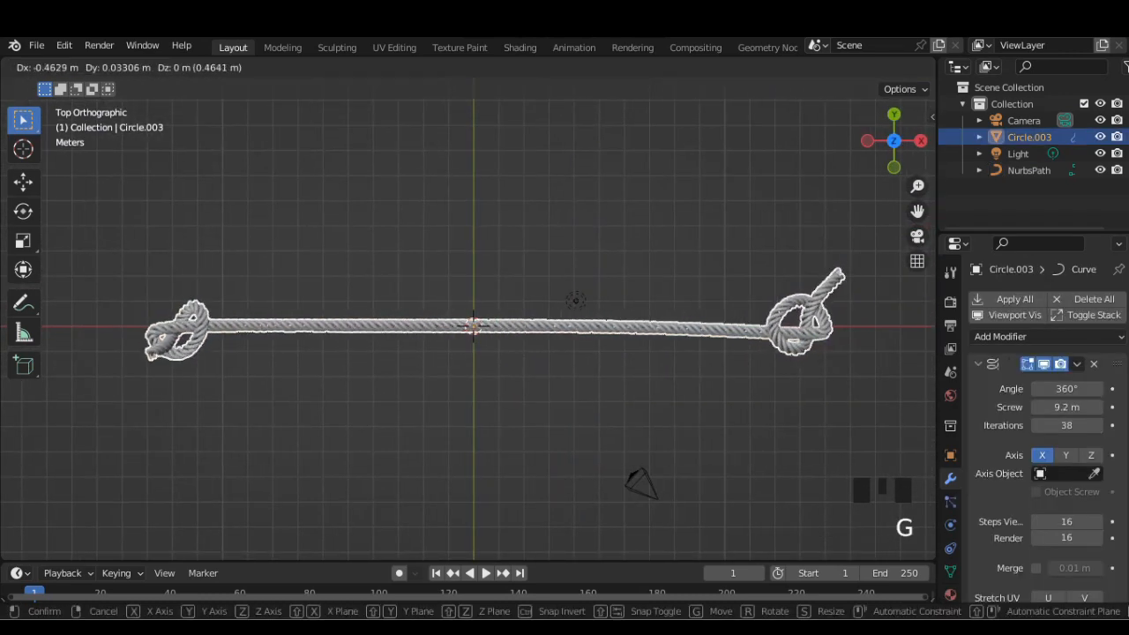
left_click(567, 299)
left_click(565, 375)
scroll(564, 375, "down", 2)
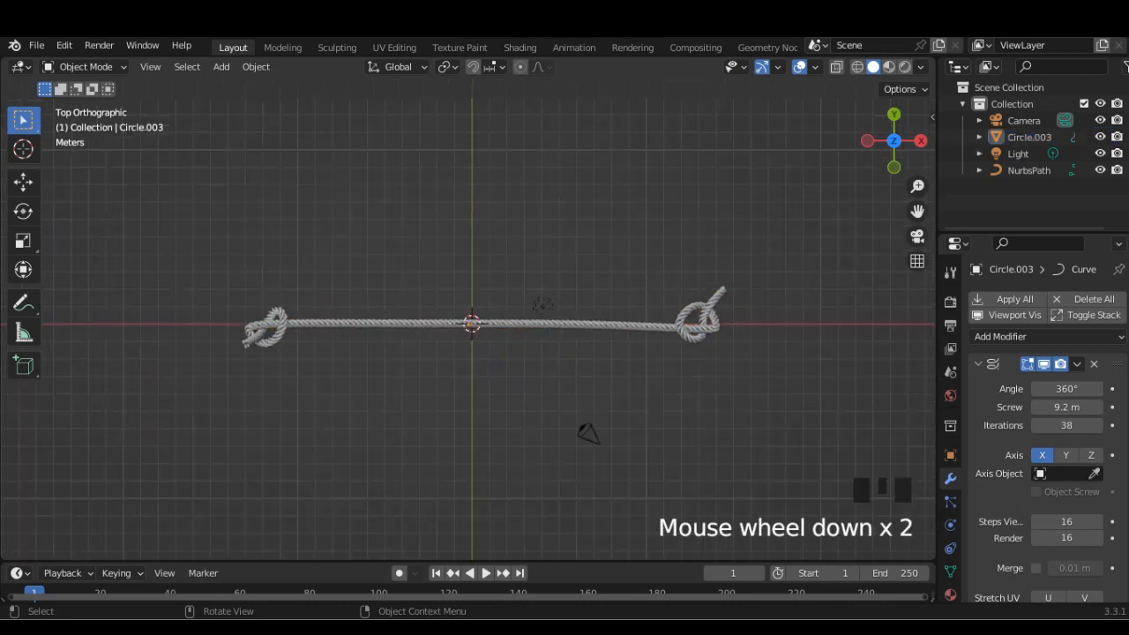
Scale the rope up to thicken it and reduce its Screw iterations to 32.
left_click(1077, 363)
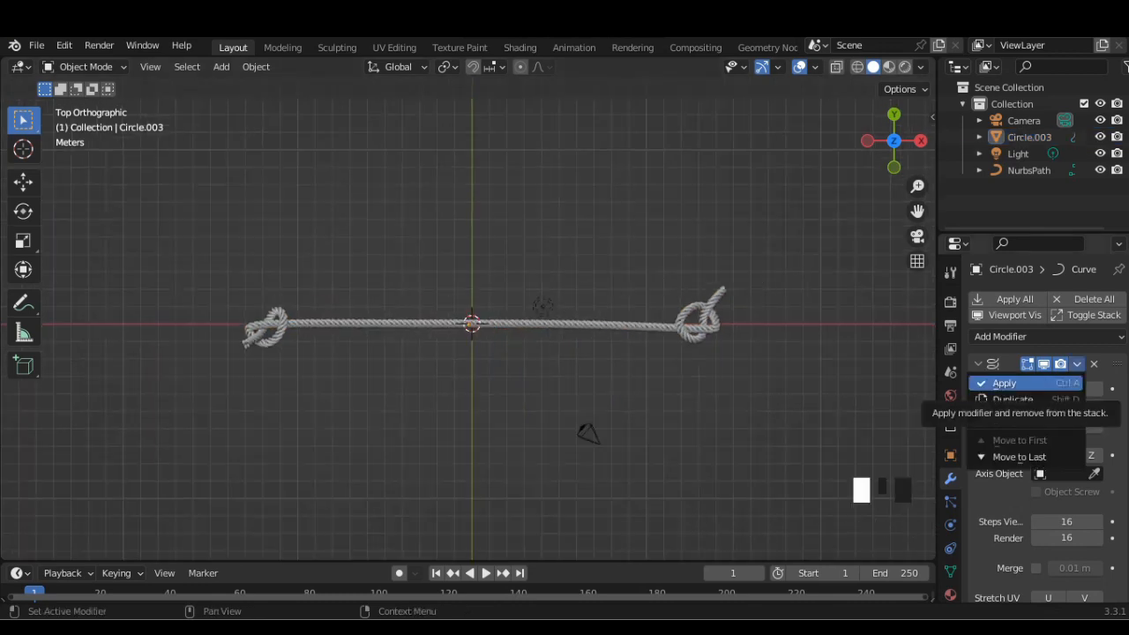
left_click(698, 328)
key("s")
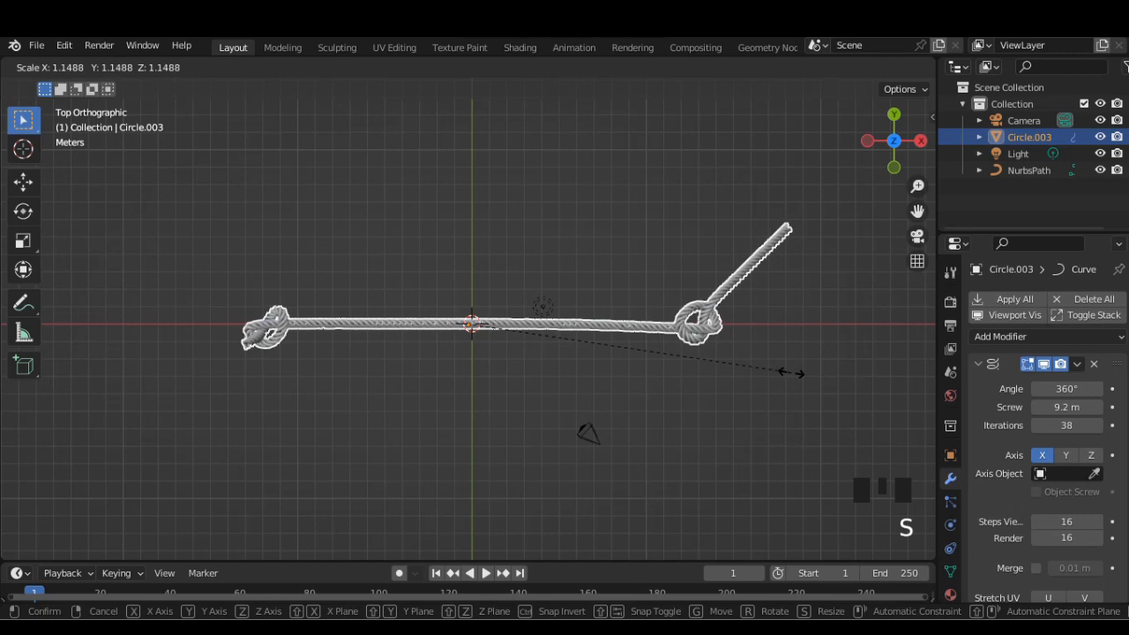
left_click(804, 375)
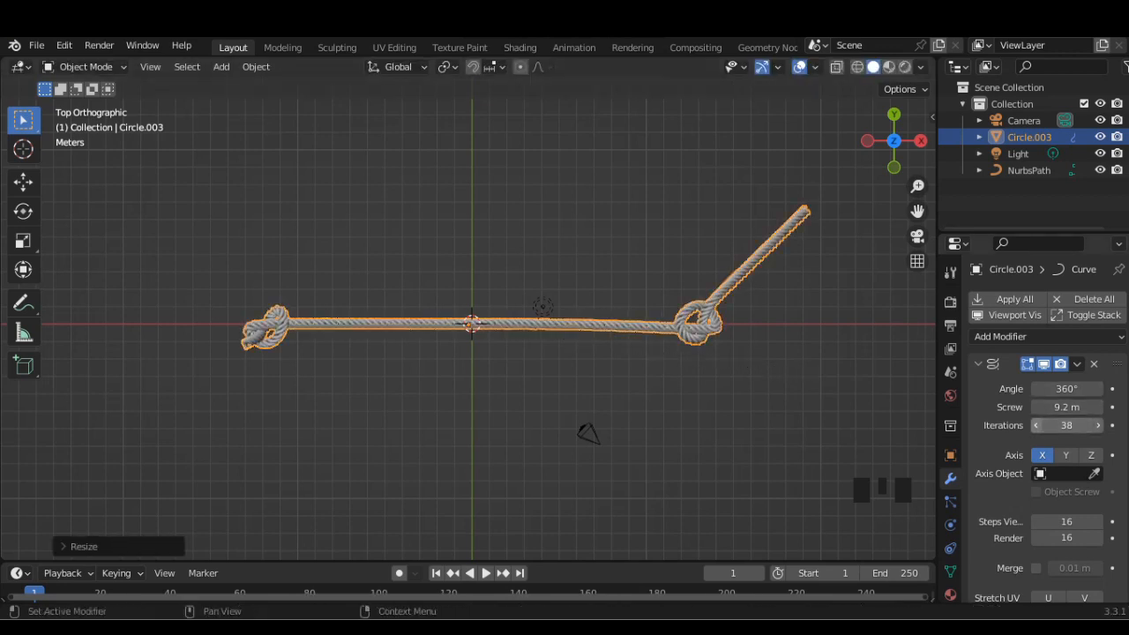
left_click(1037, 425)
left_click(1037, 425)
left_click(1036, 425)
left_click(1037, 425)
Scale the rope up by about 1.1 again and set its Screw iterations to 29.
key("s")
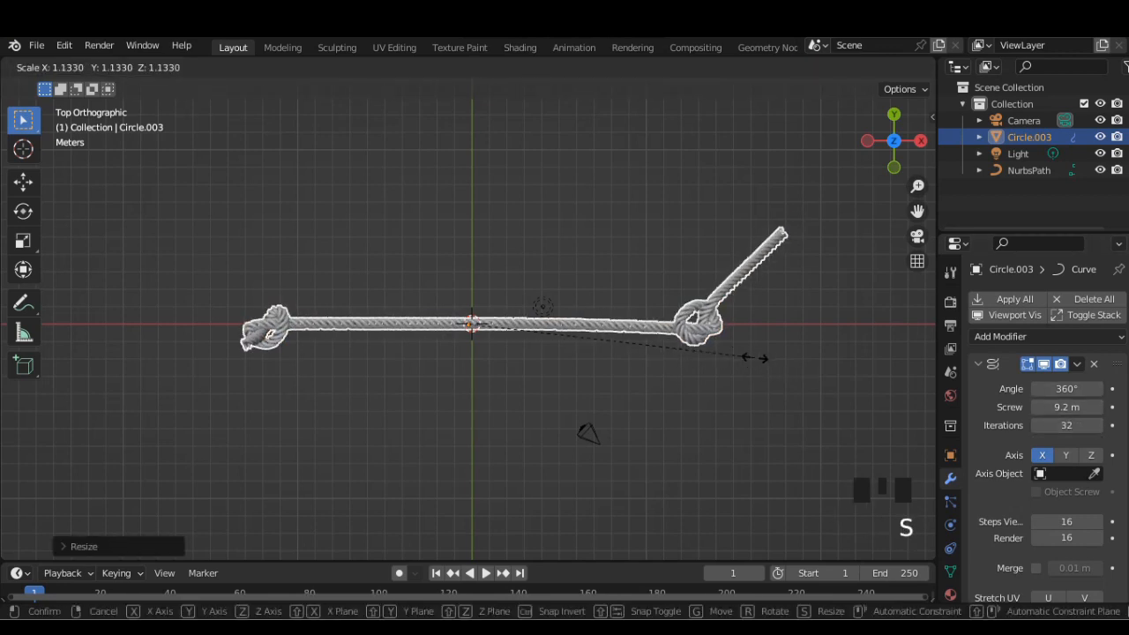
key("s")
left_click(748, 357)
left_click(1037, 426)
left_click(1036, 425)
left_click(1036, 425)
left_click(1036, 425)
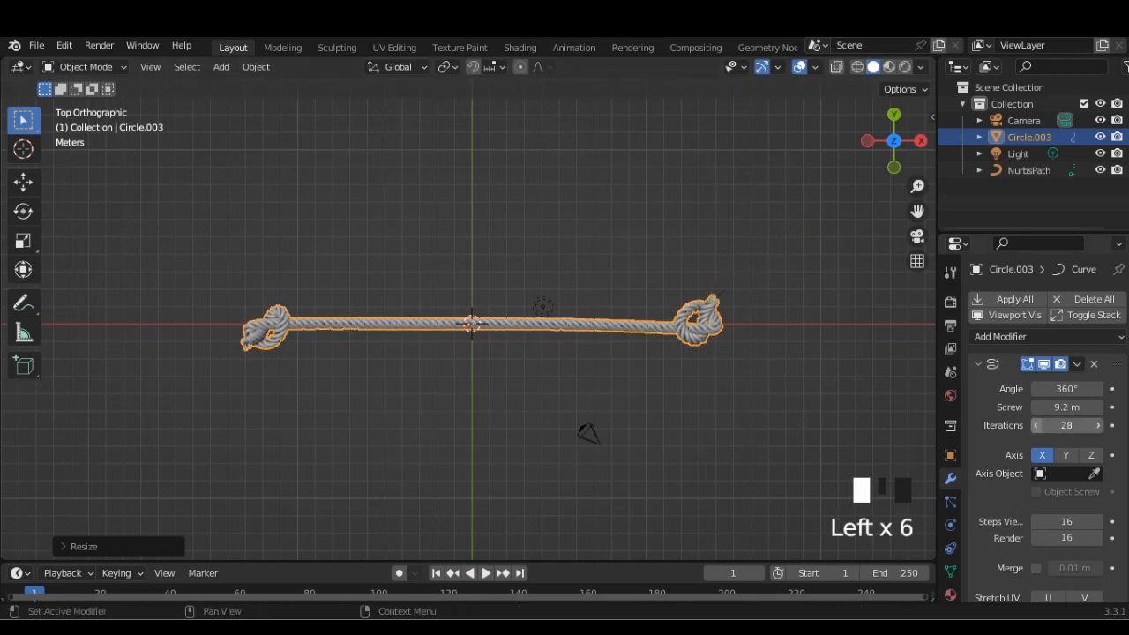
left_click(1098, 425)
left_click(807, 397)
Nudge the rope slightly along the path toward negative X and deselect it.
scroll(808, 397, "up", 2)
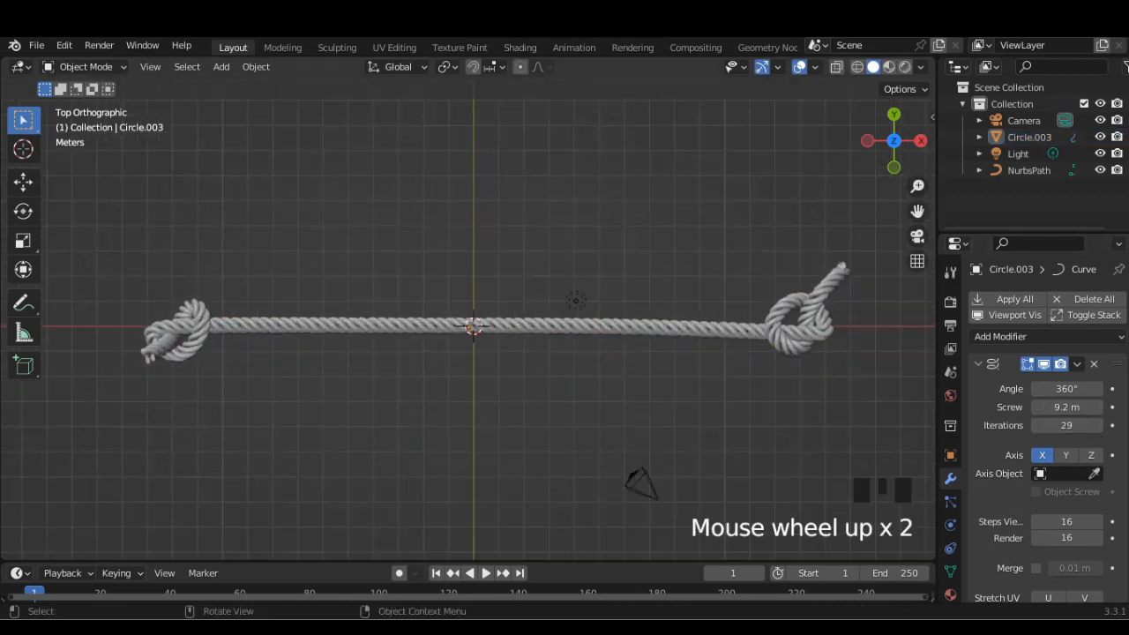
left_click(798, 346)
key("g")
left_click(793, 347)
scroll(793, 379, "down", 1)
left_click(793, 396)
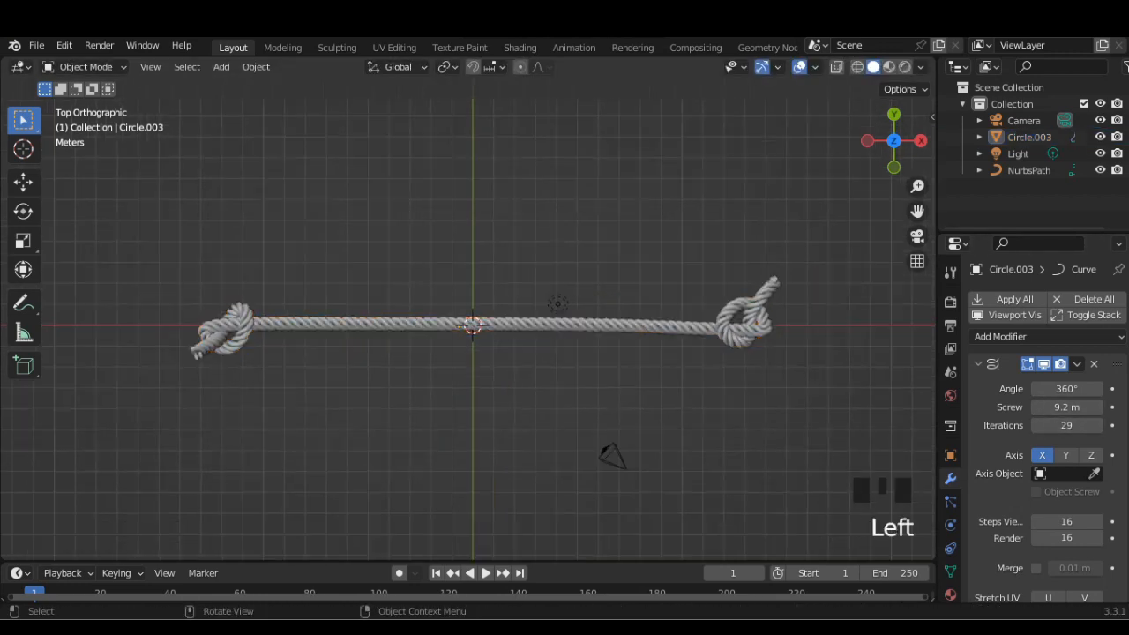
Apply the rope's Screw and Curve modifiers and select the rope again.
scroll(807, 397, "down", 1)
left_click(1077, 364)
left_click(1055, 381)
left_click(1077, 364)
left_click(1055, 382)
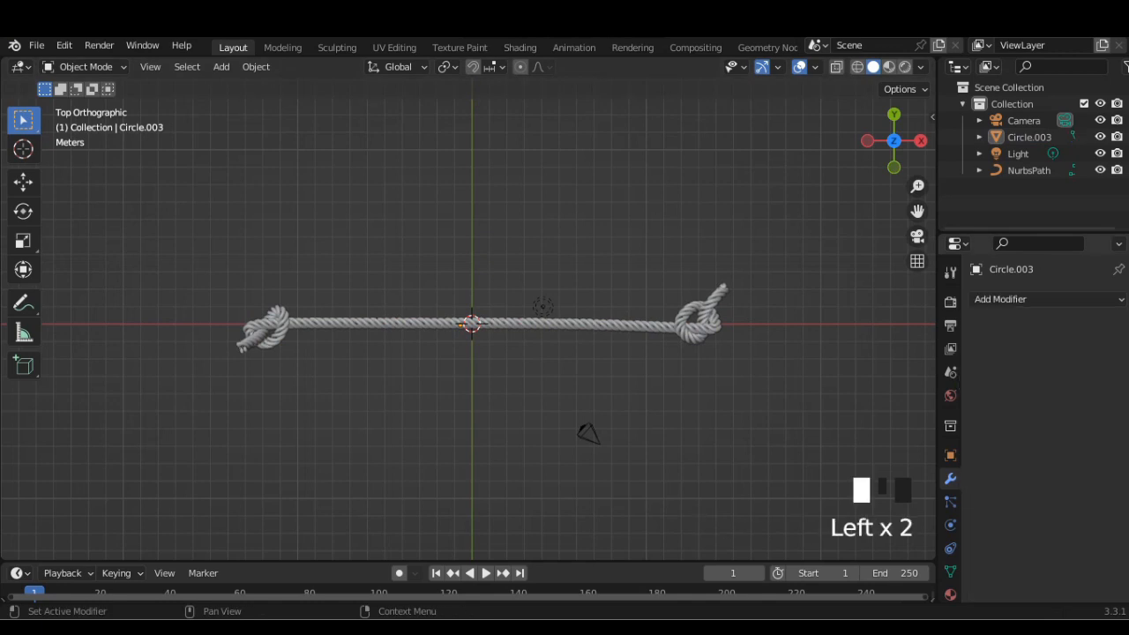
left_click(1029, 170)
left_click(695, 332)
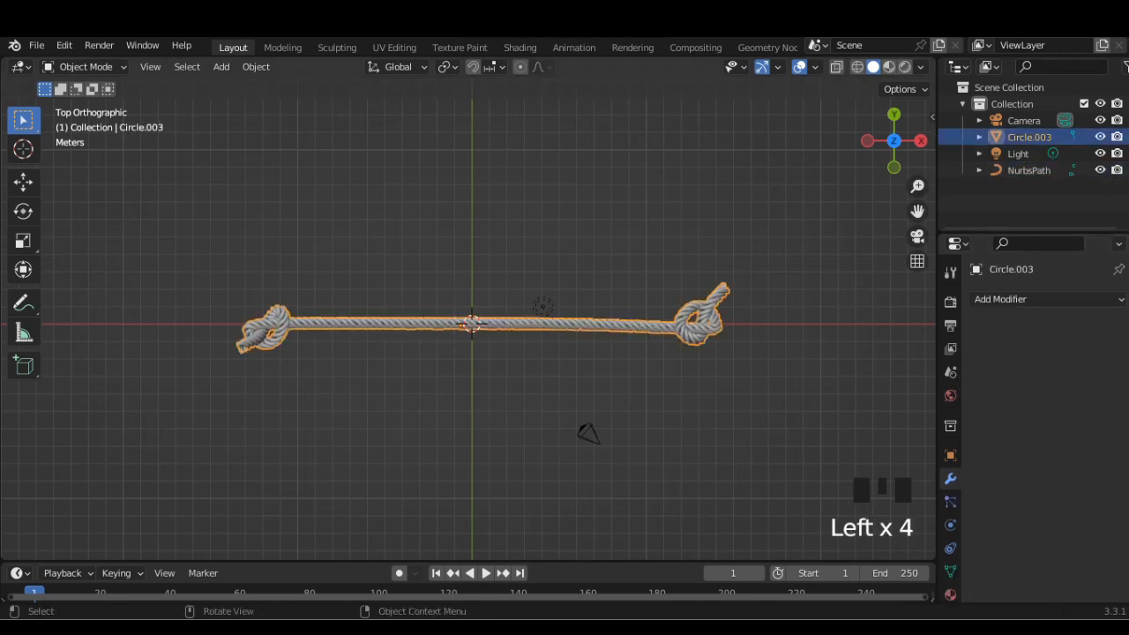
Move the rope toward positive Y away from its NURBS path and delete the path.
key("g")
left_click(703, 274)
left_click(701, 330)
key("Delete")
Hide the rope in the viewport and add a cube mesh at the world origin.
left_click(1030, 137)
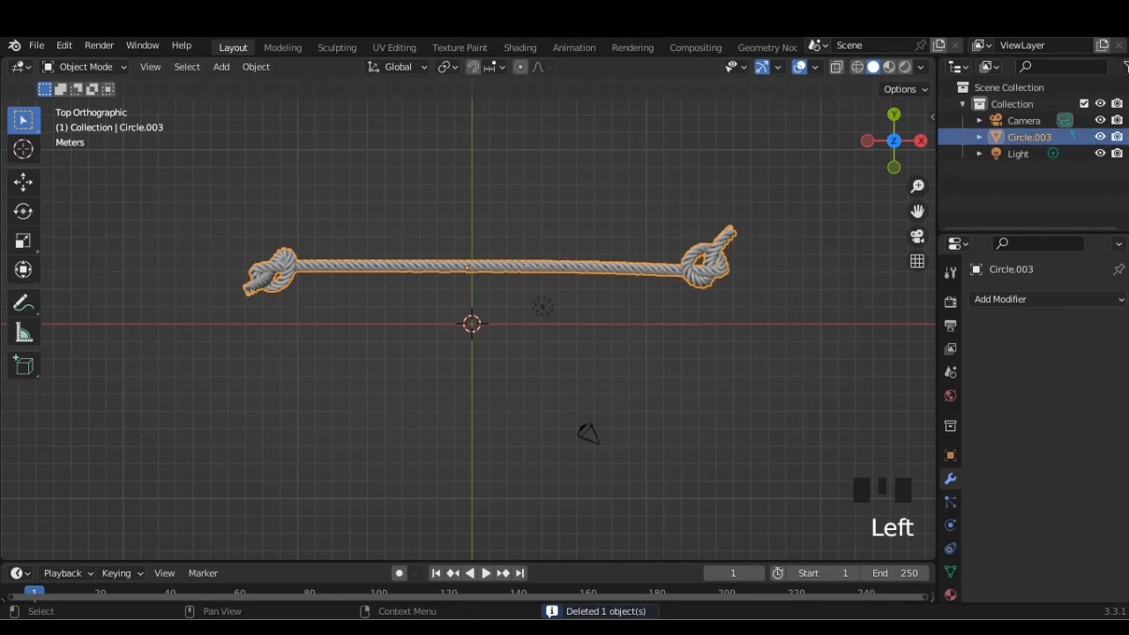
left_click(1100, 137)
scroll(671, 283, "down", 1)
middle_click_drag(671, 283, 662, 221)
middle_click_drag(609, 247, 666, 244)
left_click(222, 67)
mouse_move(244, 86)
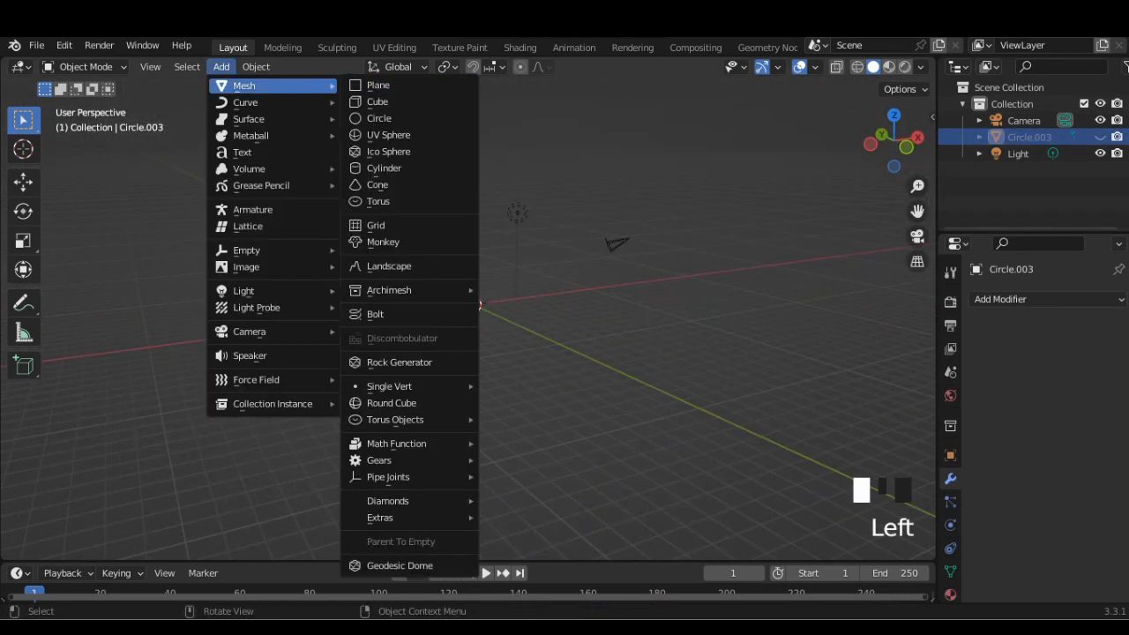
left_click(379, 101)
scroll(379, 101, "up", 1)
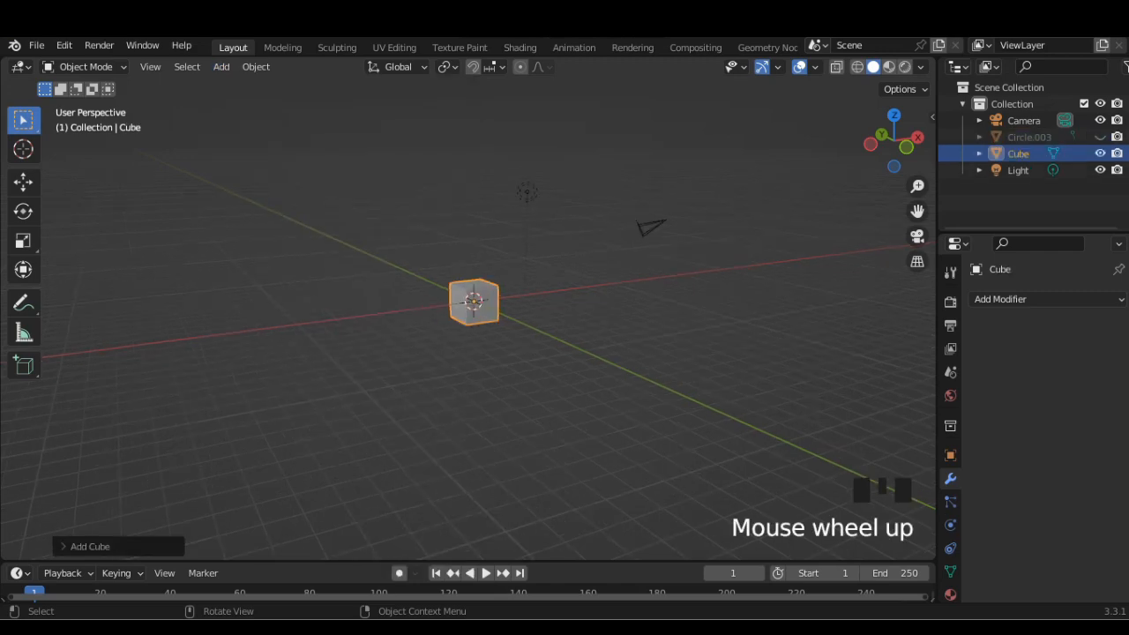
scroll(474, 301, "up", 3)
Scale the cube into a long, flat plank running along X by resizing it overall and along X, Y and Z.
middle_click_drag(494, 300, 530, 318)
key("s")
left_click(534, 323)
key("s")
key("x")
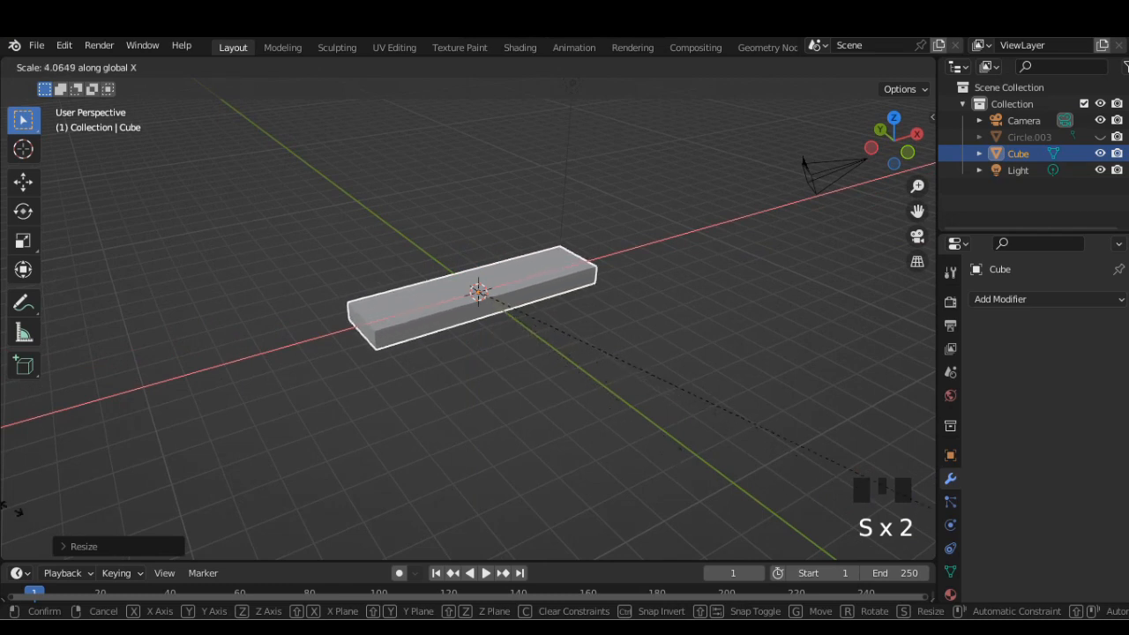
key("Return")
key("s")
key("y")
left_click(574, 448)
key("s")
key("z")
left_click(564, 421)
scroll(564, 420, "up", 2)
Add a Remesh modifier in Voxel mode to the plank, adjust its voxel size and apply it.
left_click(1001, 299)
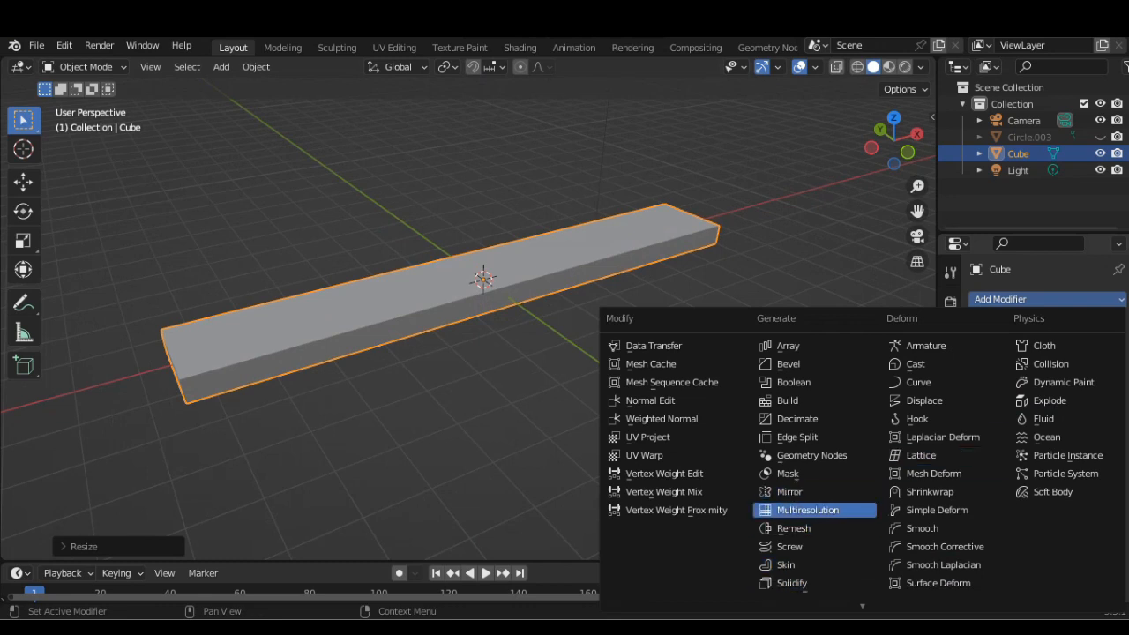
left_click(794, 527)
left_click(1098, 410)
middle_click_drag(750, 379, 829, 363)
scroll(829, 364, "up", 1)
left_click(1099, 409)
left_click(1098, 410)
left_click(1099, 409)
left_click(1037, 409)
left_click(1078, 364)
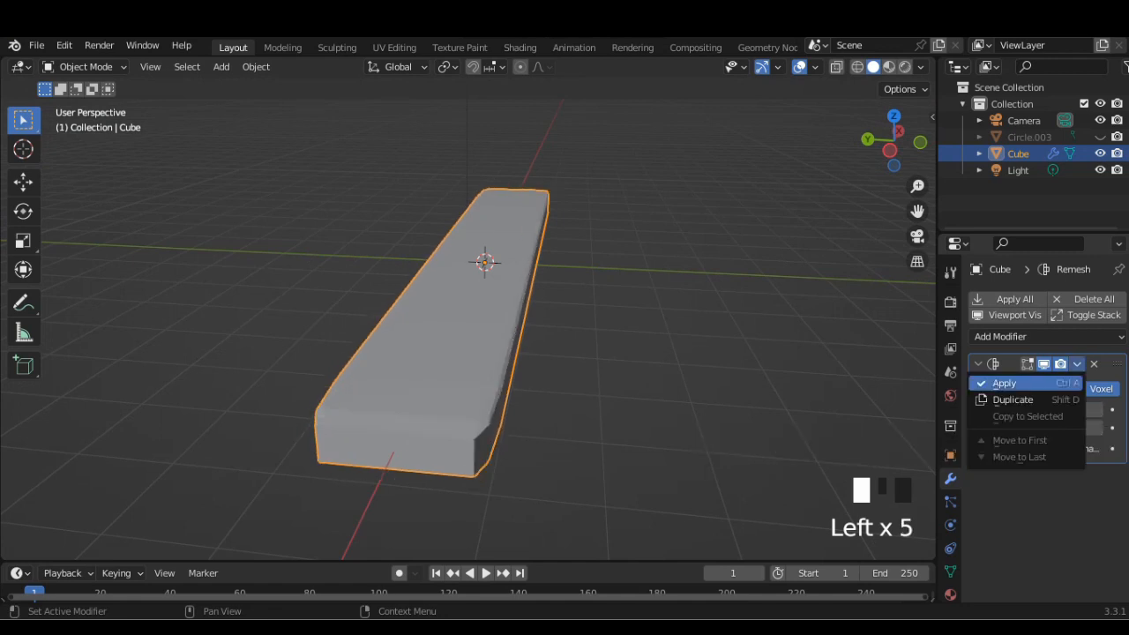
left_click(1004, 383)
Prepare the plank for sculpting with the Scrape brush, dynamic topology and mirroring on X, Y and Z.
left_click(84, 66)
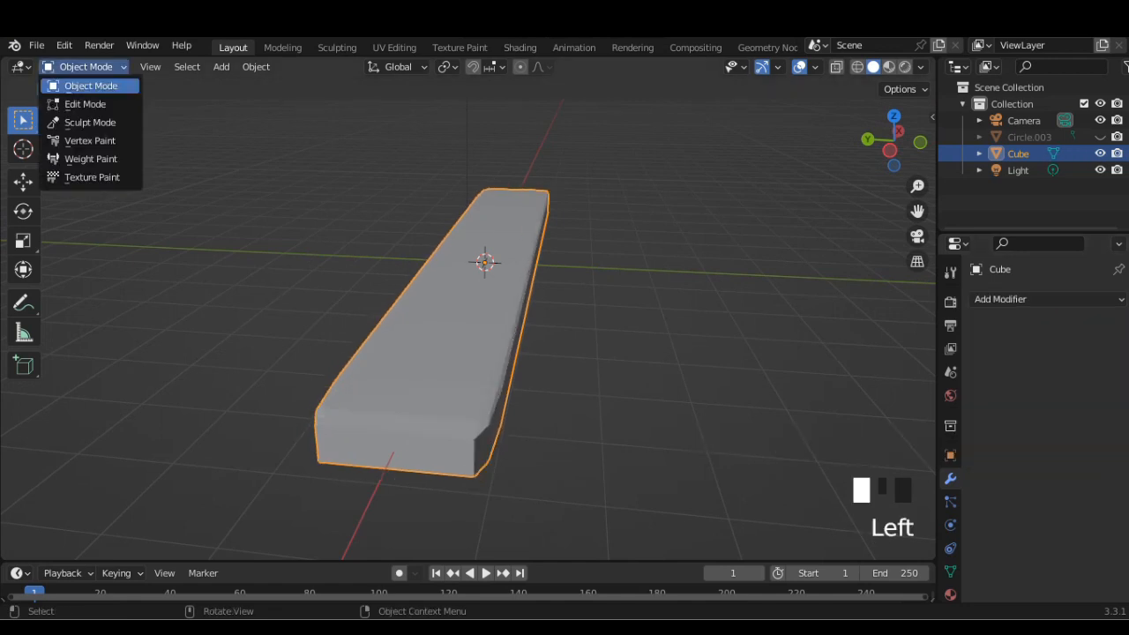
left_click(80, 122)
scroll(24, 336, "down", 3)
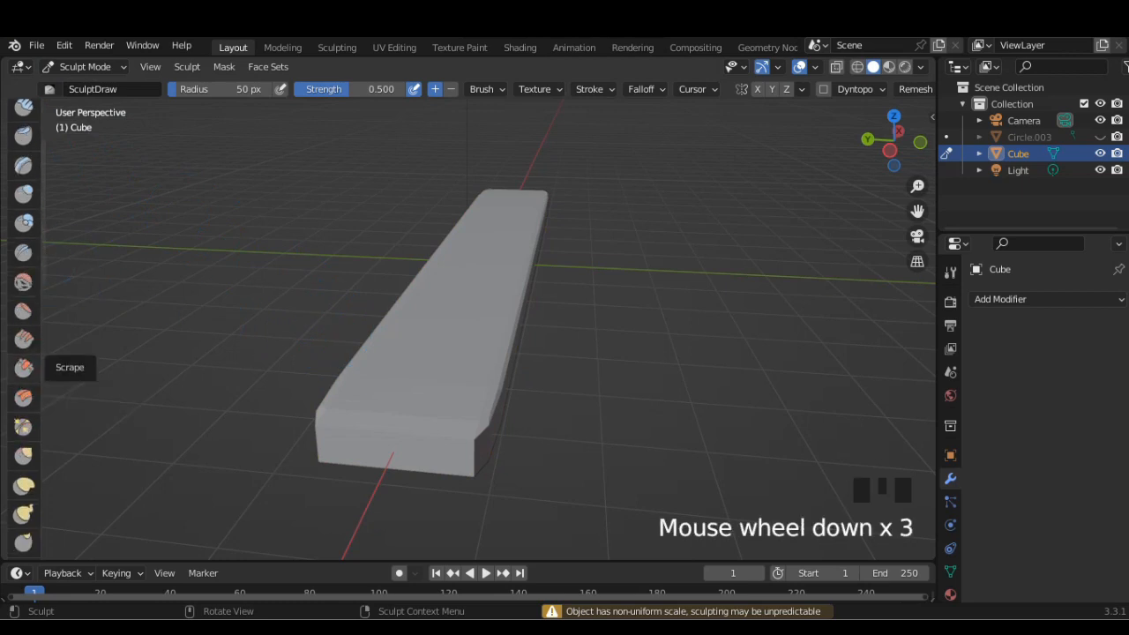
left_click(24, 367)
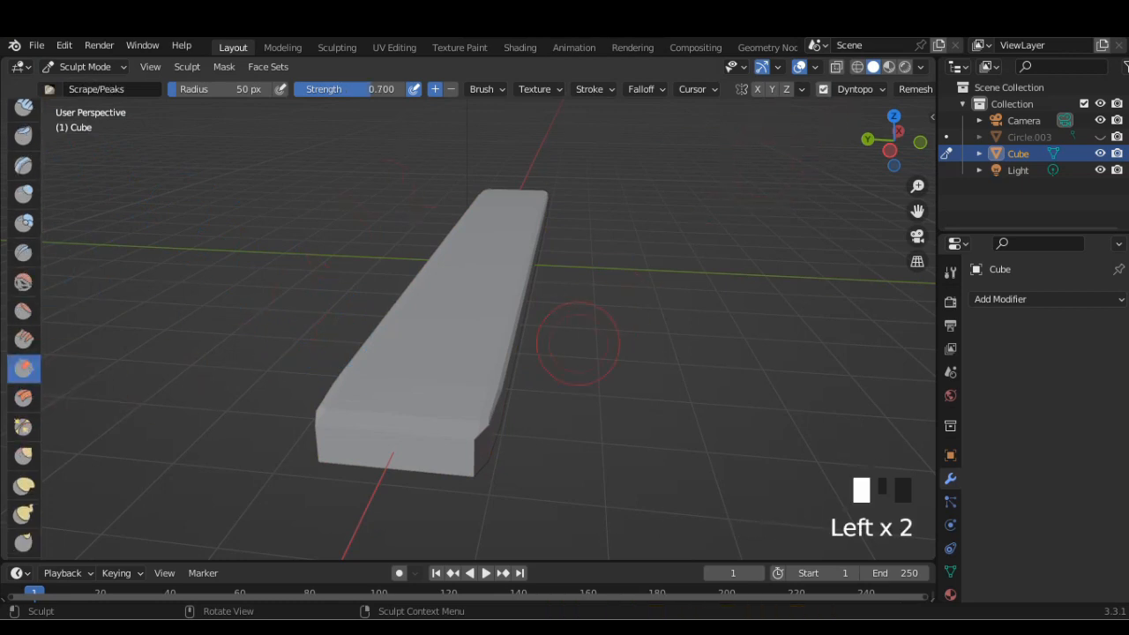
middle_click_drag(436, 431, 459, 441, "shift")
scroll(471, 447, "up", 1)
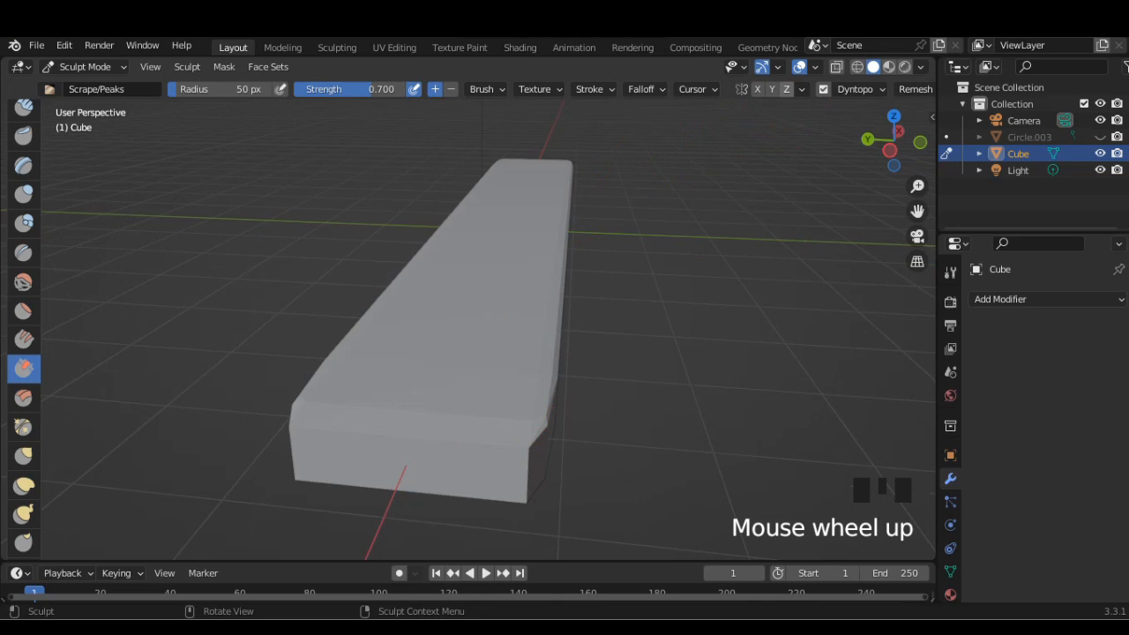
left_click(757, 89)
left_click(772, 89)
Scrape down the edges and corners at the plank's end with the Scrape brush.
left_click_drag(514, 397, 508, 422)
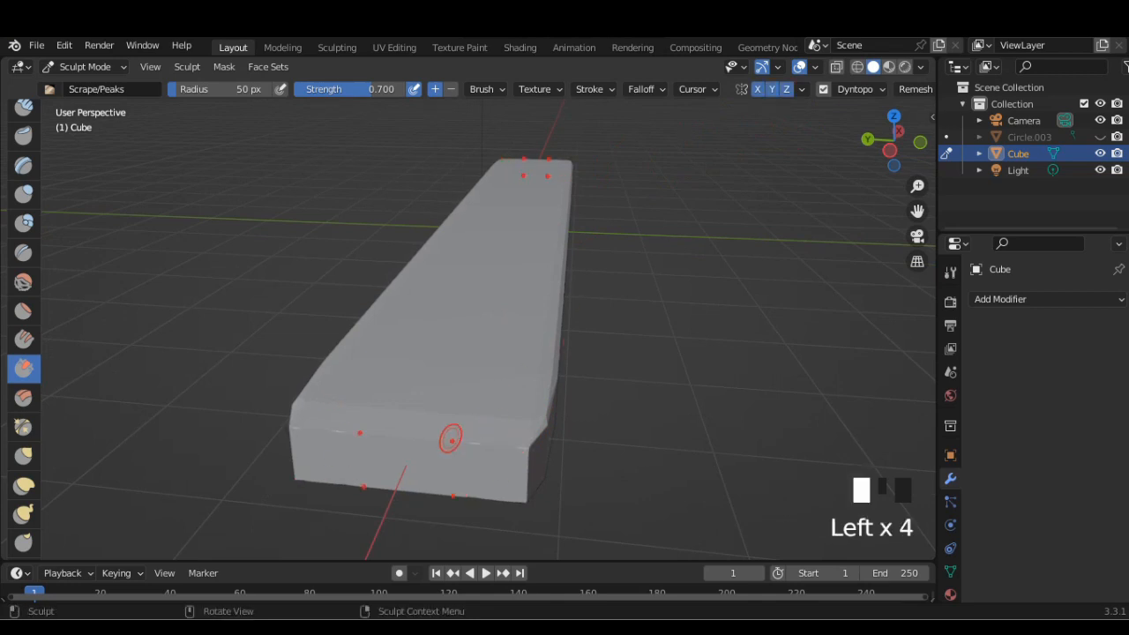
middle_click_drag(529, 425, 489, 423)
left_click_drag(289, 389, 292, 420)
left_click_drag(291, 403, 294, 430)
middle_click_drag(294, 427, 470, 449, "shift")
mouse_move(471, 449)
left_mouse_down()
mouse_move(492, 442)
mouse_move(494, 457)
left_mouse_up()
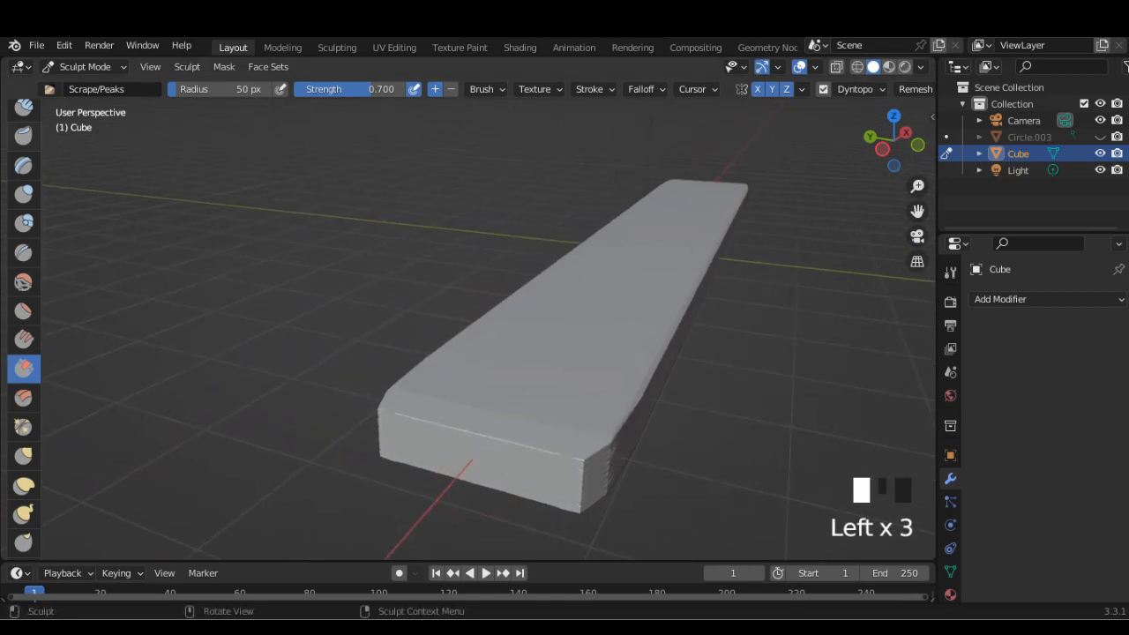
Sculpt trial strokes across the plank's end face with the Clay brush and undo the unwanted ones.
scroll(24, 141, "up", 3)
left_click(24, 177)
left_click_drag(420, 418, 539, 443)
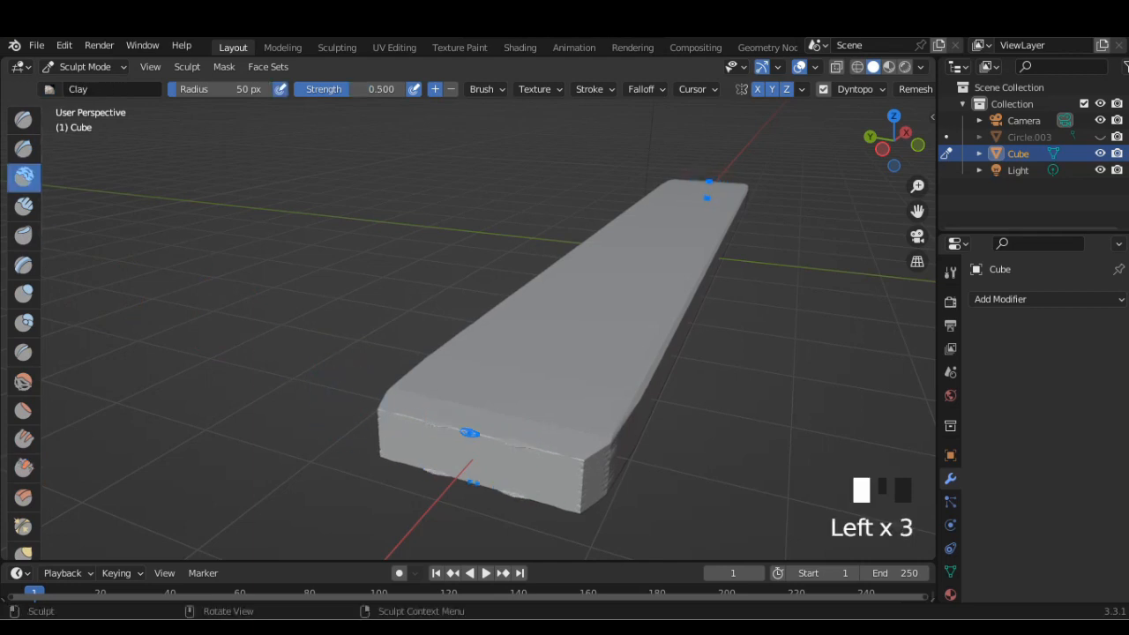
key("ctrl+z")
key("ctrl+z")
left_click_drag(402, 427, 529, 476)
left_click_drag(428, 441, 525, 454)
key("ctrl+z")
key("ctrl+z")
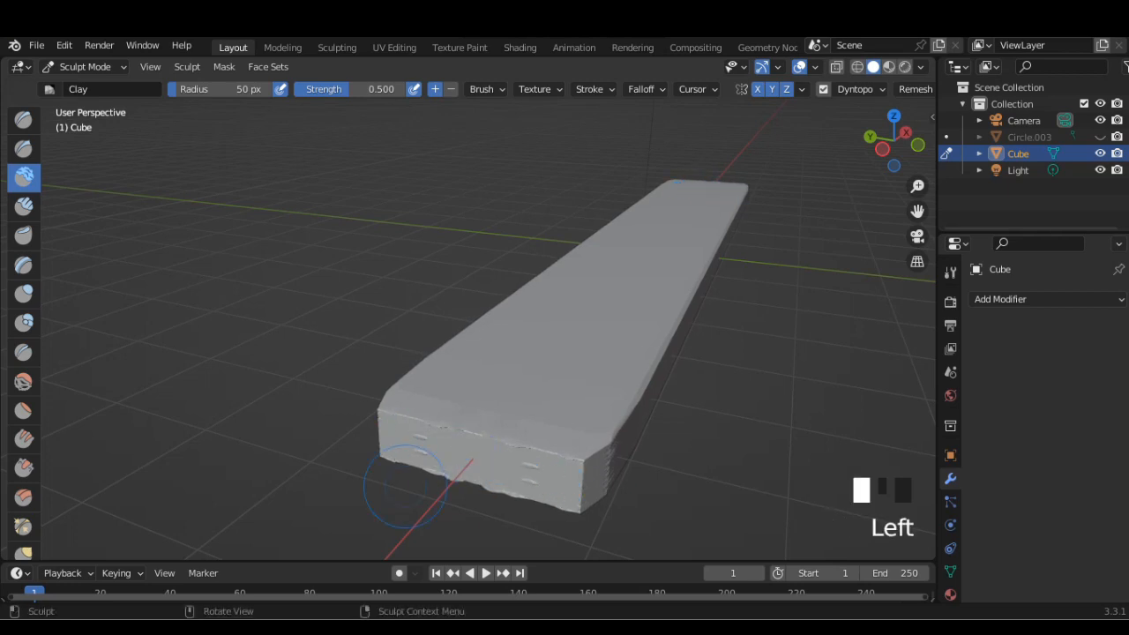
Build up rough, layered ridges around the plank's end with the Clay brush.
middle_click_drag(404, 486, 517, 416, "shift")
scroll(480, 344, "down", 2)
left_click(521, 353)
scroll(530, 364, "down", 3)
left_click(521, 366)
scroll(634, 384, "up", 1)
left_click(220, 443)
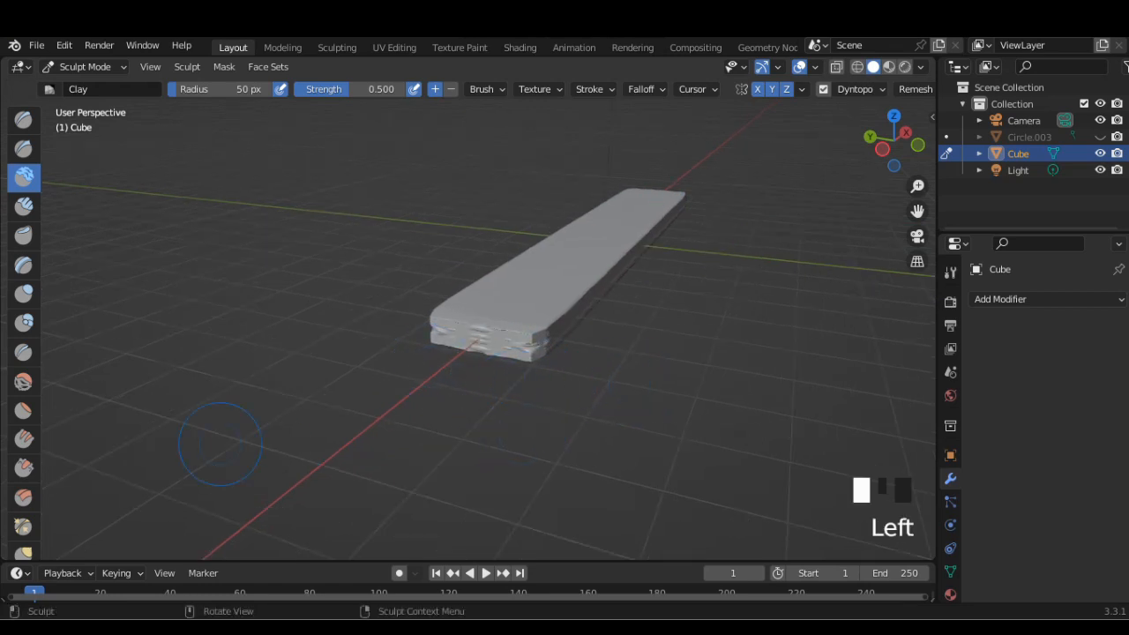
Smooth the rough ridges on the plank's end with the Smooth brush.
left_click(23, 381)
left_click(450, 347)
scroll(23, 212, "up", 2)
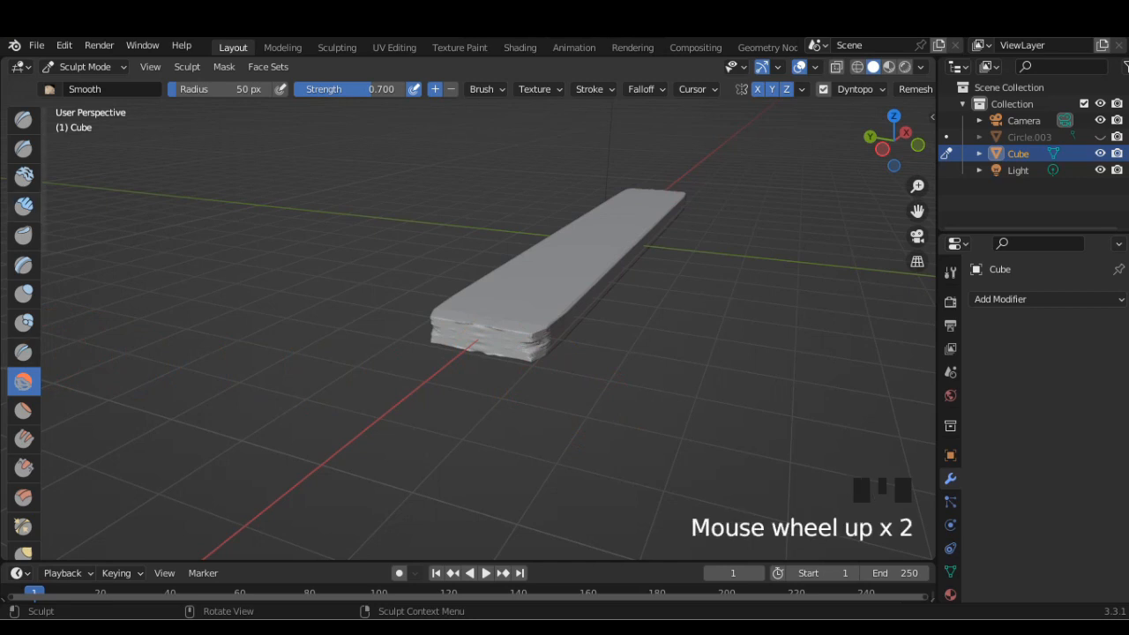
Carve shallow grooves along the plank's long side with the Clay brush in subtract direction.
left_click(24, 177)
middle_click_drag(534, 252, 466, 255)
middle_click_drag(510, 298, 564, 292)
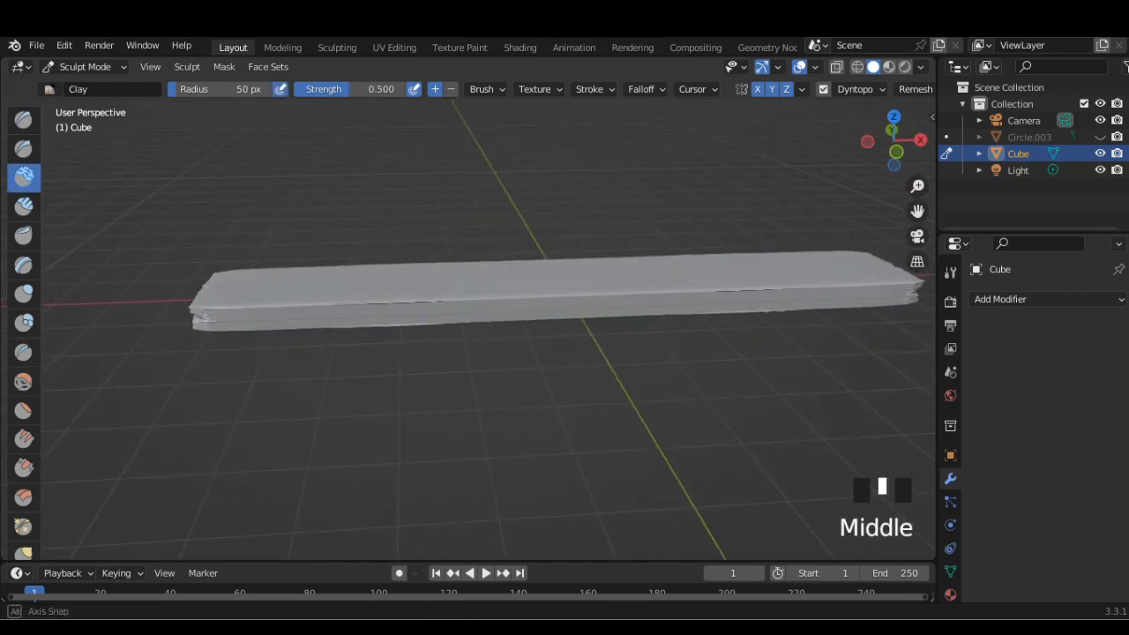
left_click_drag(561, 295, 725, 293)
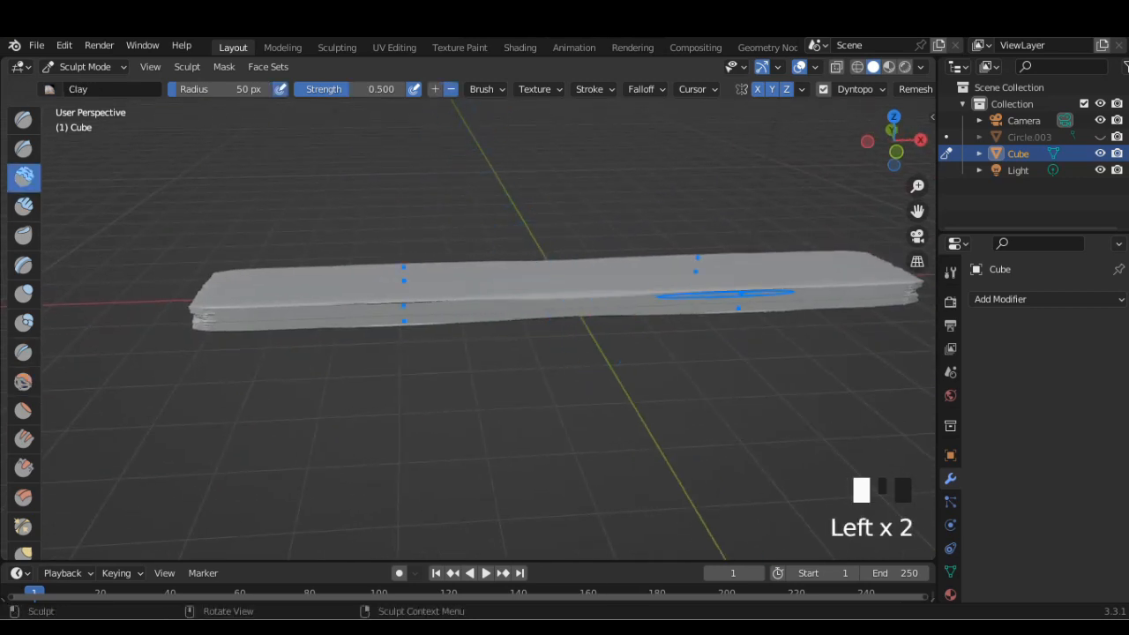
Carve long wood-grain grooves into the plank's top surface with the subtracting Clay brush.
mouse_move(681, 368)
middle_mouse_down()
mouse_move(772, 419)
mouse_move(807, 397)
middle_mouse_up()
middle_click_drag(441, 285, 468, 370, "shift")
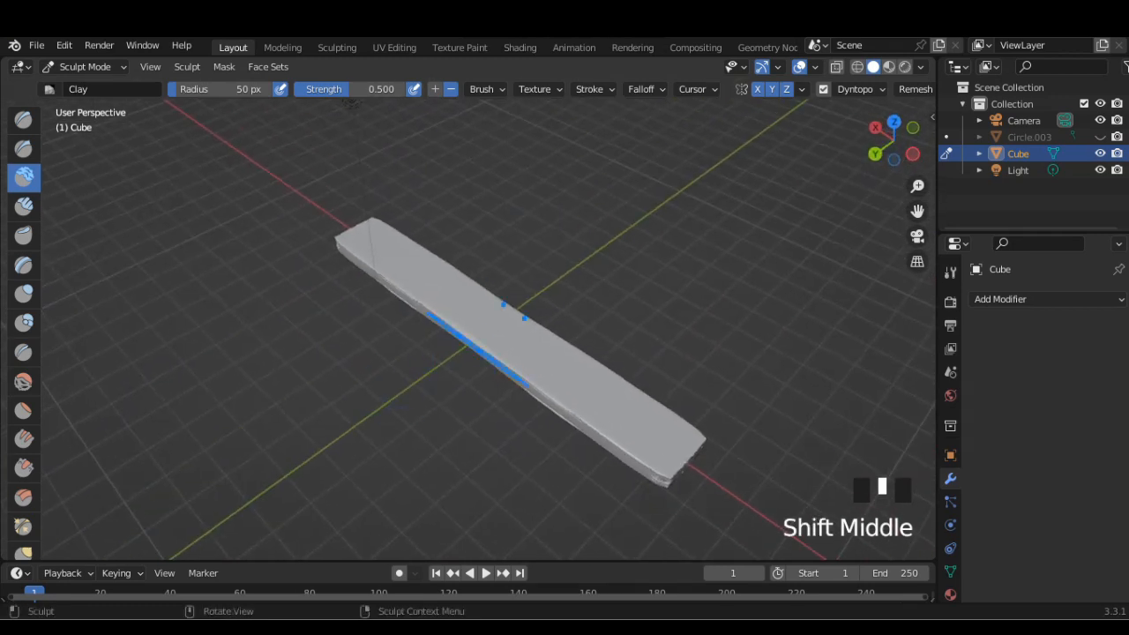
left_click_drag(492, 349, 650, 437)
left_click_drag(528, 349, 456, 305)
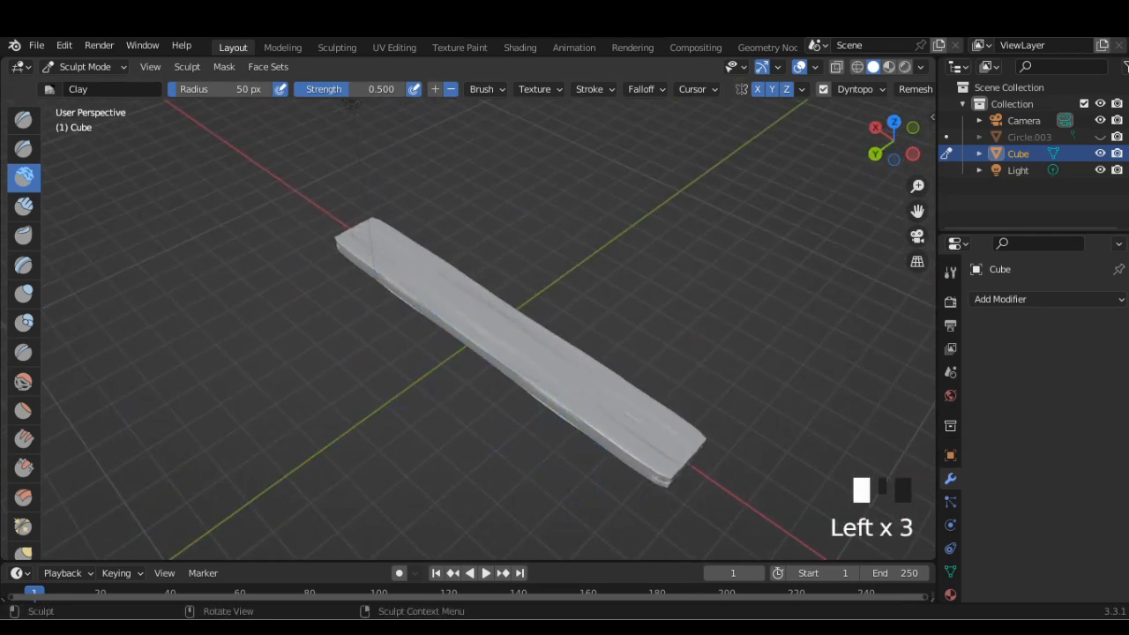
Cut short, sharp cracks into the plank's top with the Draw Sharp brush and check the sculpted mesh.
left_click(24, 148)
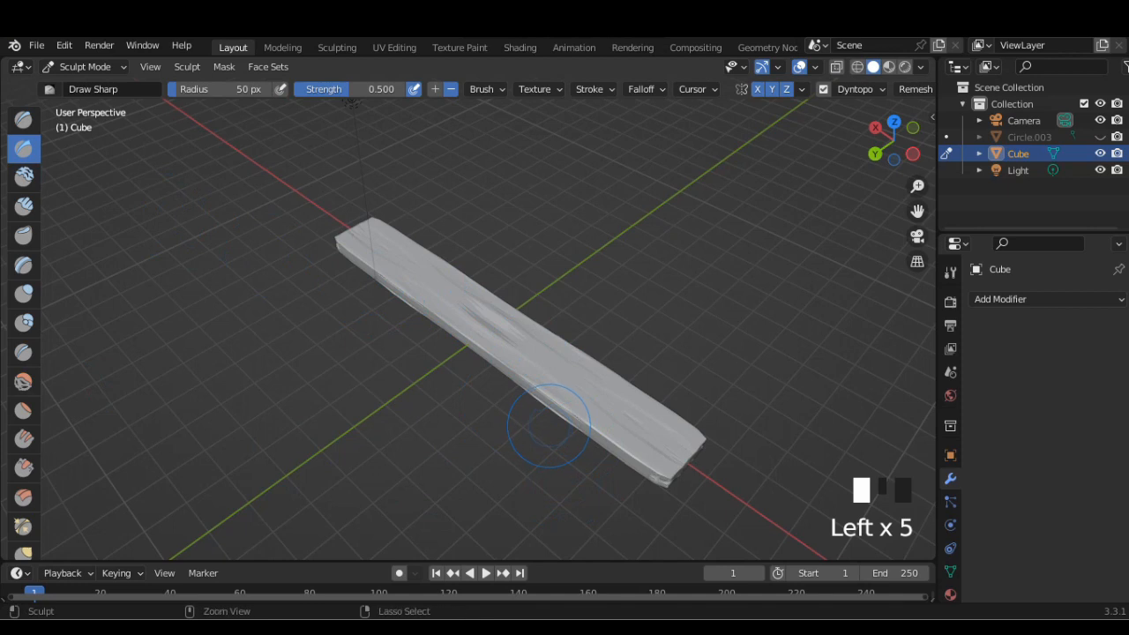
key("ctrl+z")
left_click_drag(561, 395, 561, 401)
left_click_drag(426, 281, 437, 284)
left_click_drag(440, 293, 455, 312)
key("Tab")
key("Tab")
scroll(504, 411, "up", 2)
scroll(504, 411, "down", 2)
middle_click_drag(504, 411, 291, 339)
scroll(291, 340, "up", 1)
Try a Remesh modifier in Smooth mode with different octree depths on the plank, remove it and return to Sculpt Mode.
left_click(85, 67)
left_click(97, 86)
middle_click_drag(371, 327, 600, 388)
left_click(1000, 299)
left_click(816, 528)
left_click(1029, 389)
scroll(467, 353, "up", 3)
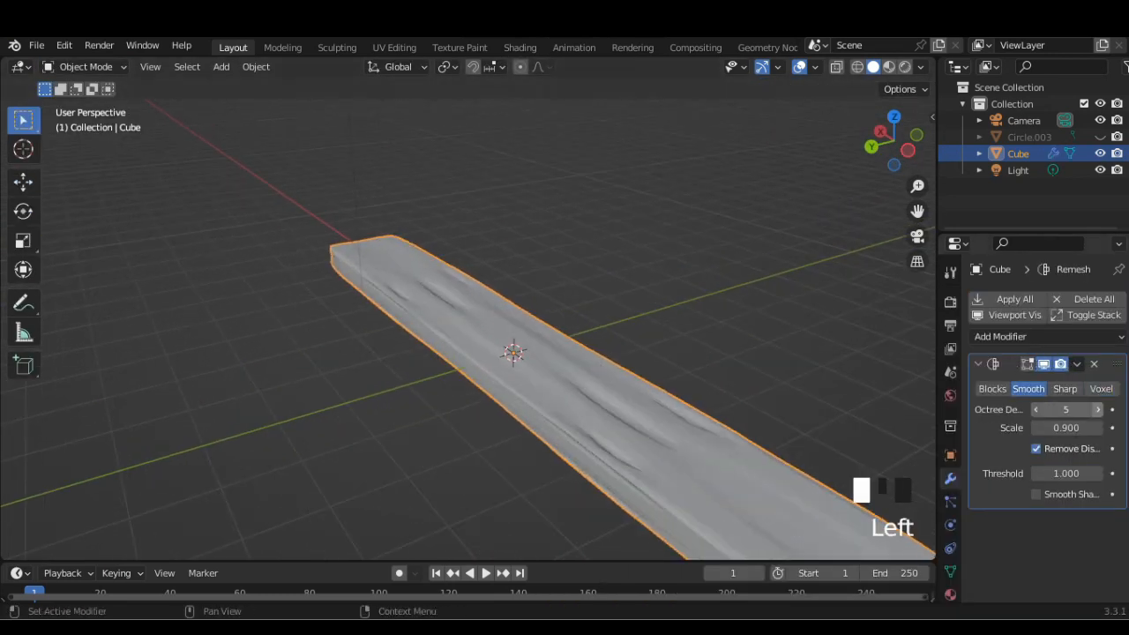
left_click(1036, 409)
left_click(1098, 409)
scroll(565, 371, "down", 1)
middle_click_drag(565, 370, 536, 381)
left_click(1094, 364)
left_click(86, 67)
left_click(90, 122)
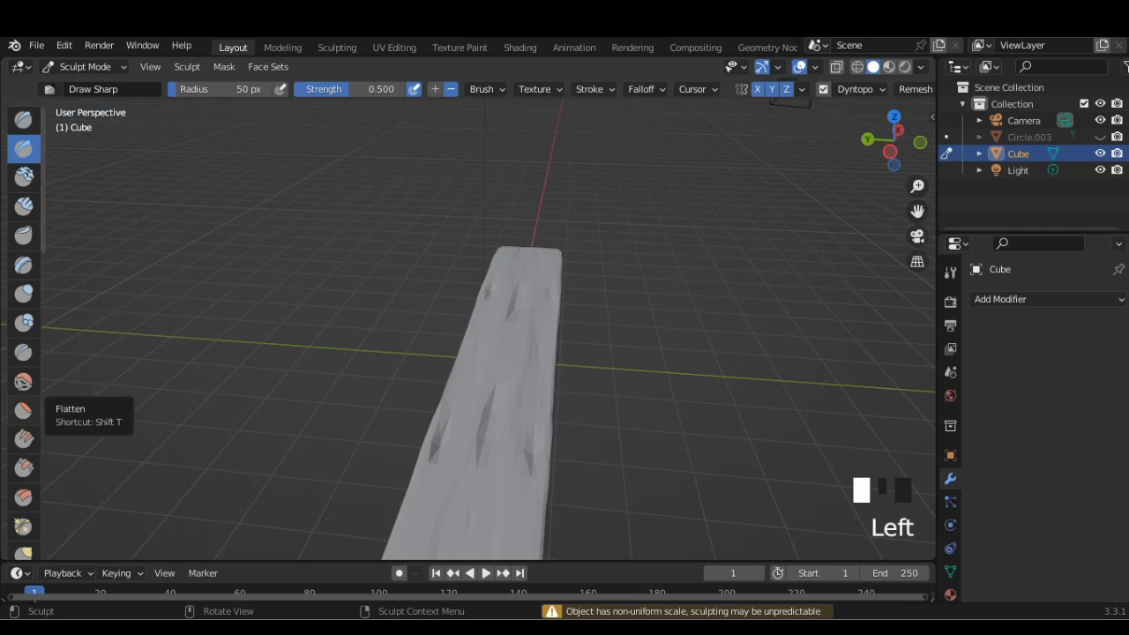
Choose the Smooth brush, try it on the cracks in the plank's top and undo the strokes.
left_click(23, 381)
scroll(403, 391, "down", 1)
left_click(467, 408)
key("ctrl+z")
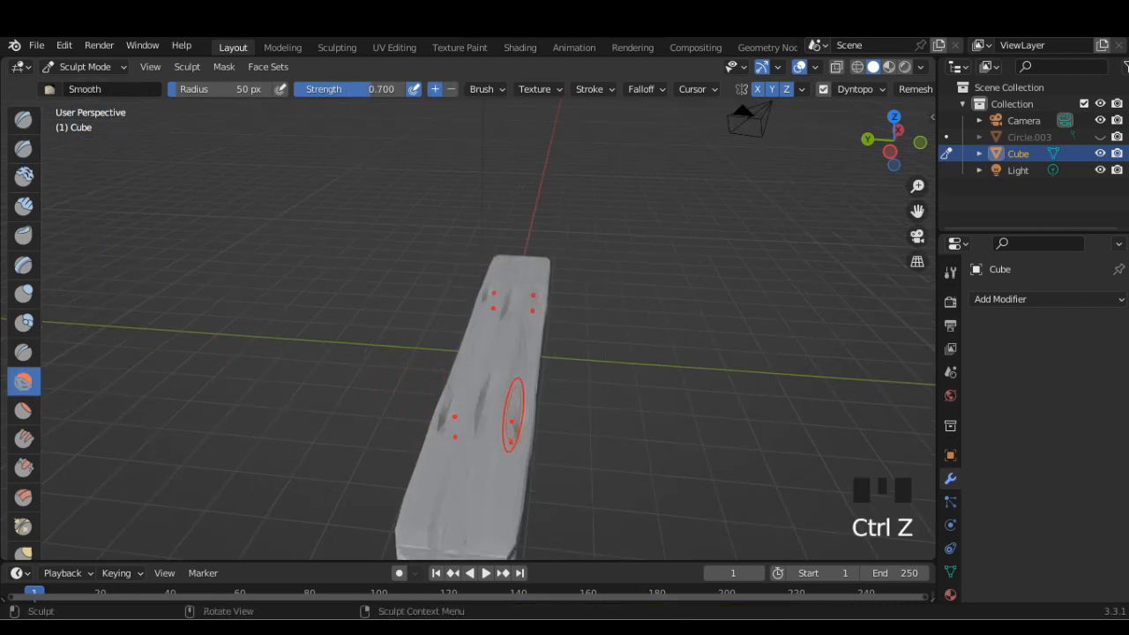
left_click_drag(504, 375, 514, 344)
key("ctrl+z")
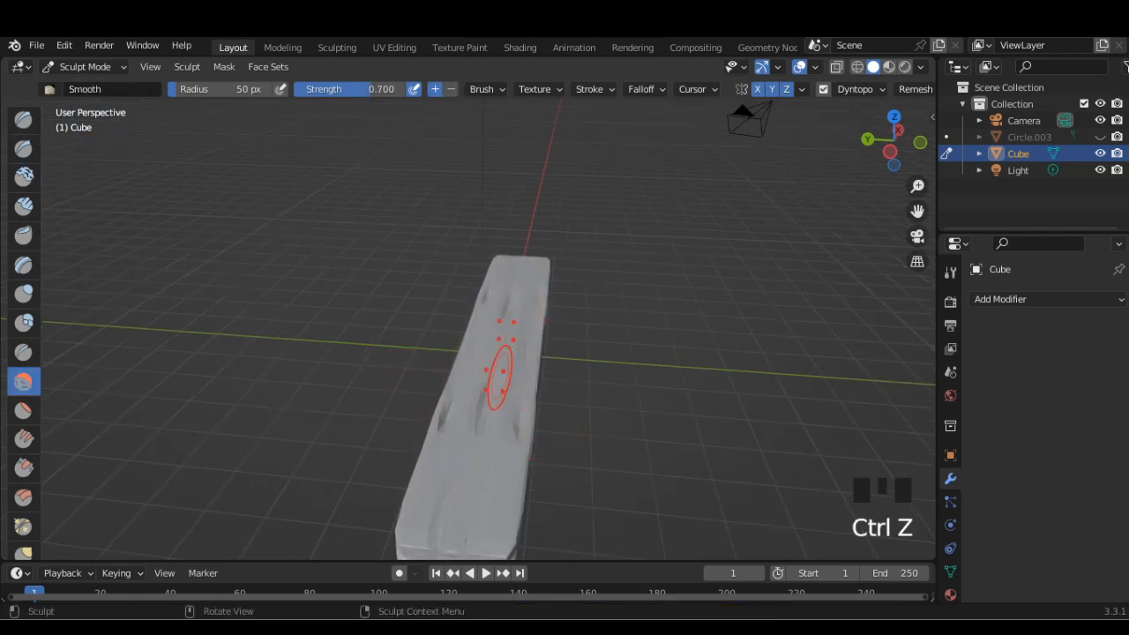
Lower the Smooth brush's strength to 0.1 and soften the cracks across the plank's top surface.
left_click(349, 89)
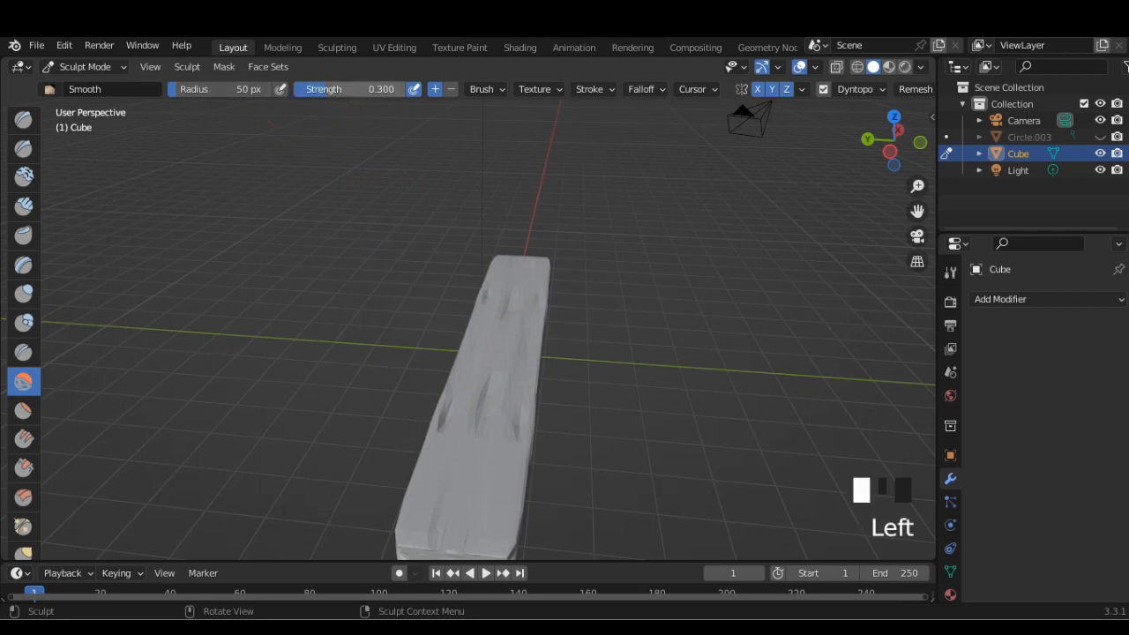
left_click_drag(485, 404, 511, 307)
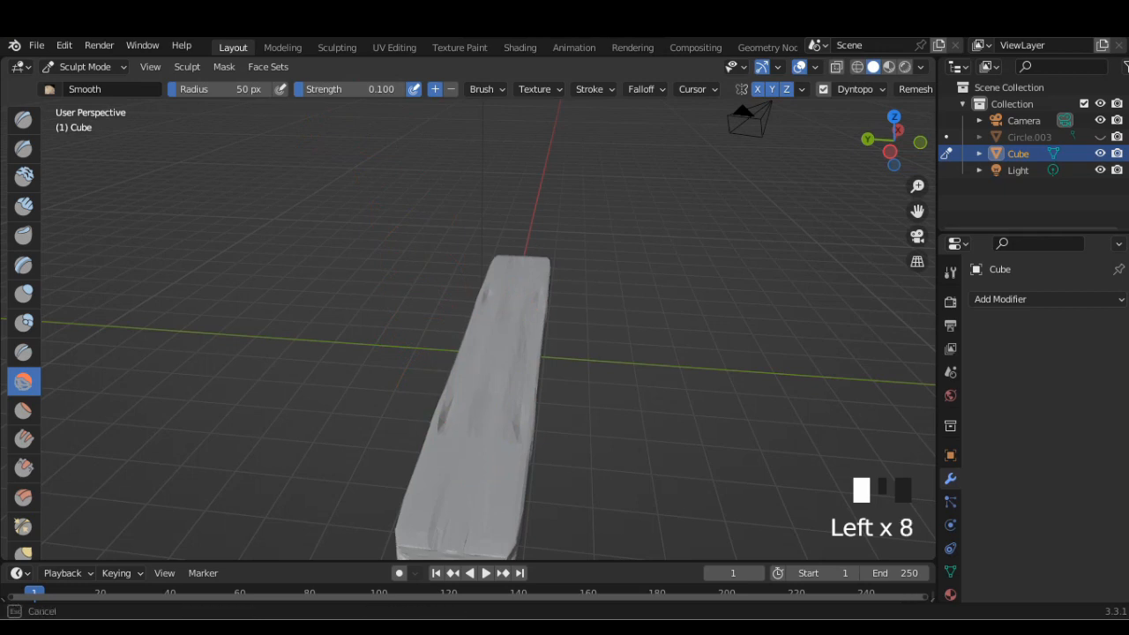
scroll(508, 429, "up", 2)
left_click_drag(532, 453, 532, 454)
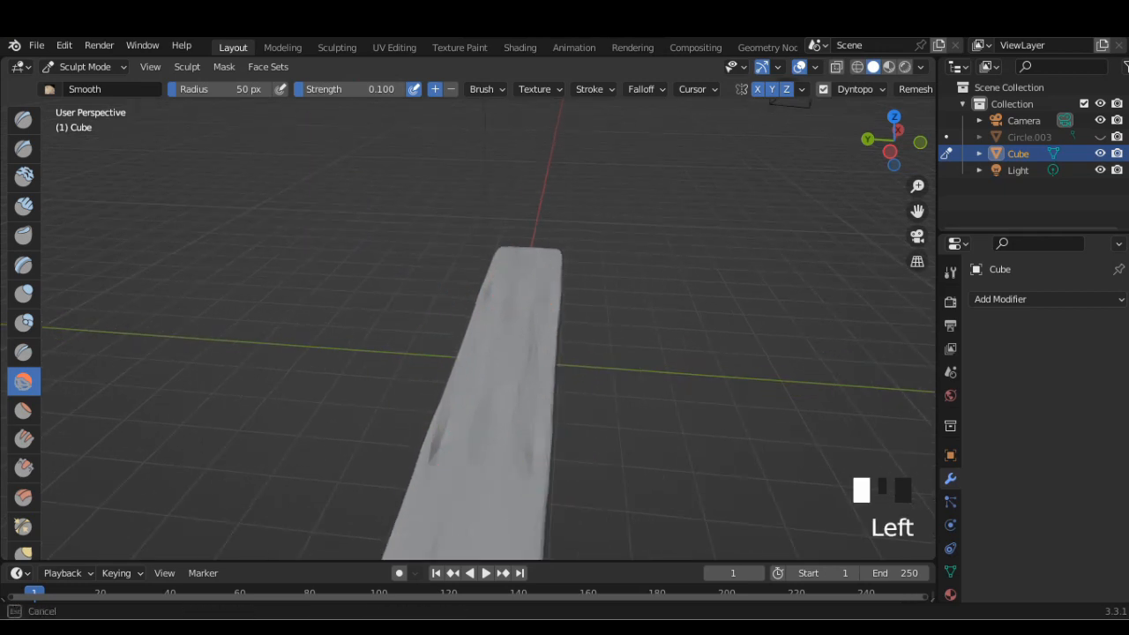
left_click_drag(435, 455, 444, 422)
left_click_drag(435, 454, 445, 422)
left_click_drag(435, 454, 445, 422)
left_click_drag(435, 454, 445, 422)
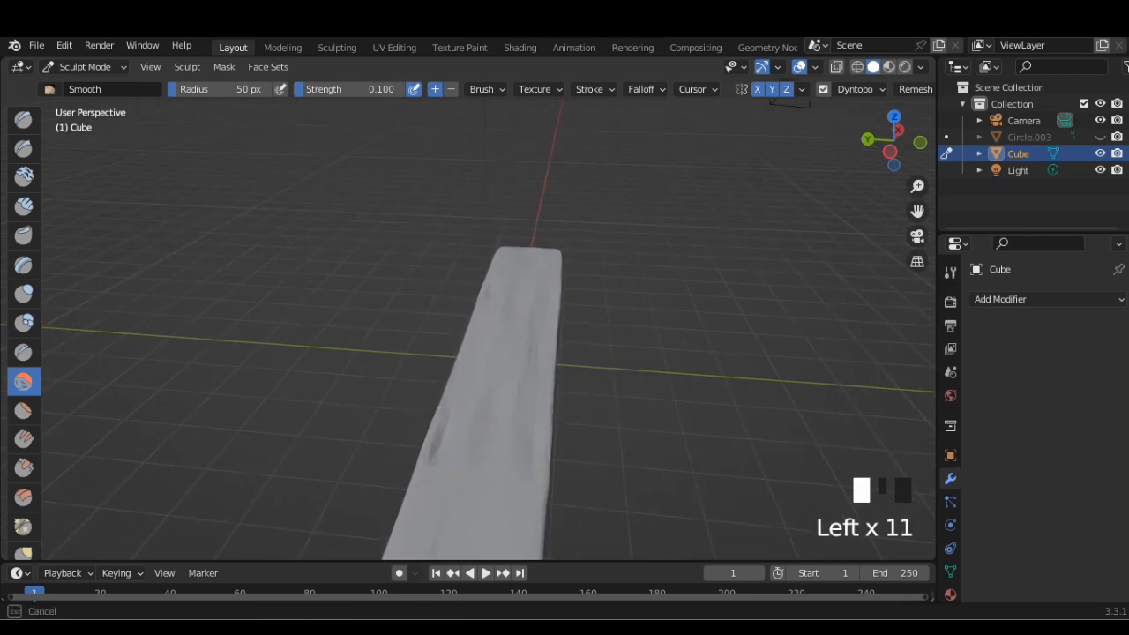
Soften the grooves along the plank's long side with the Smooth brush.
scroll(479, 466, "down", 3)
middle_click_drag(479, 467, 468, 356)
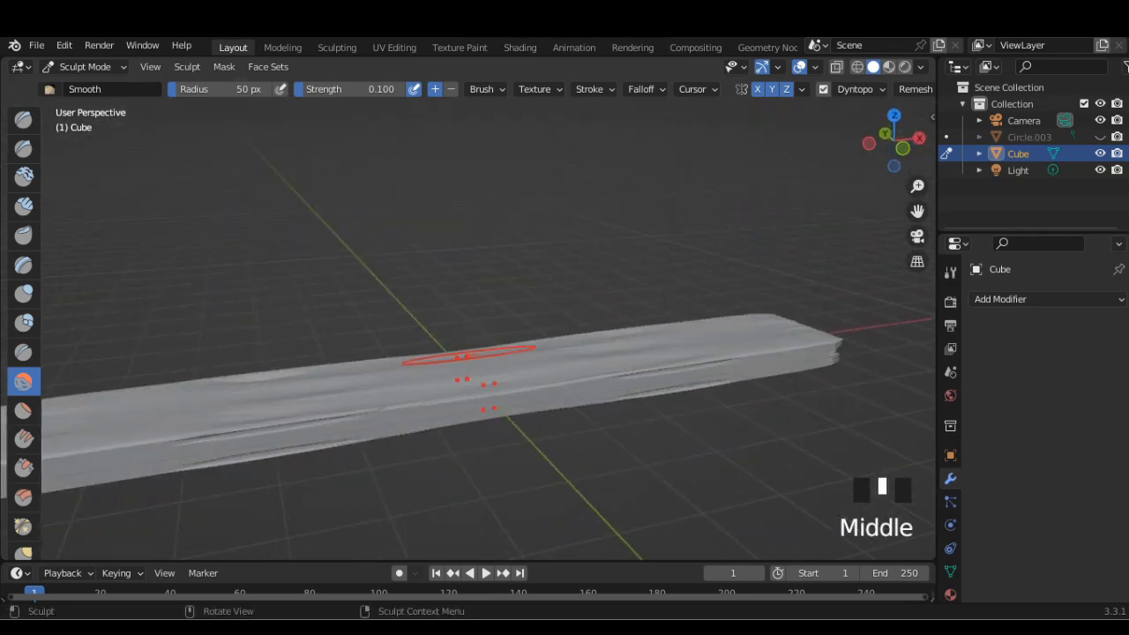
left_click(681, 371)
left_click(681, 369)
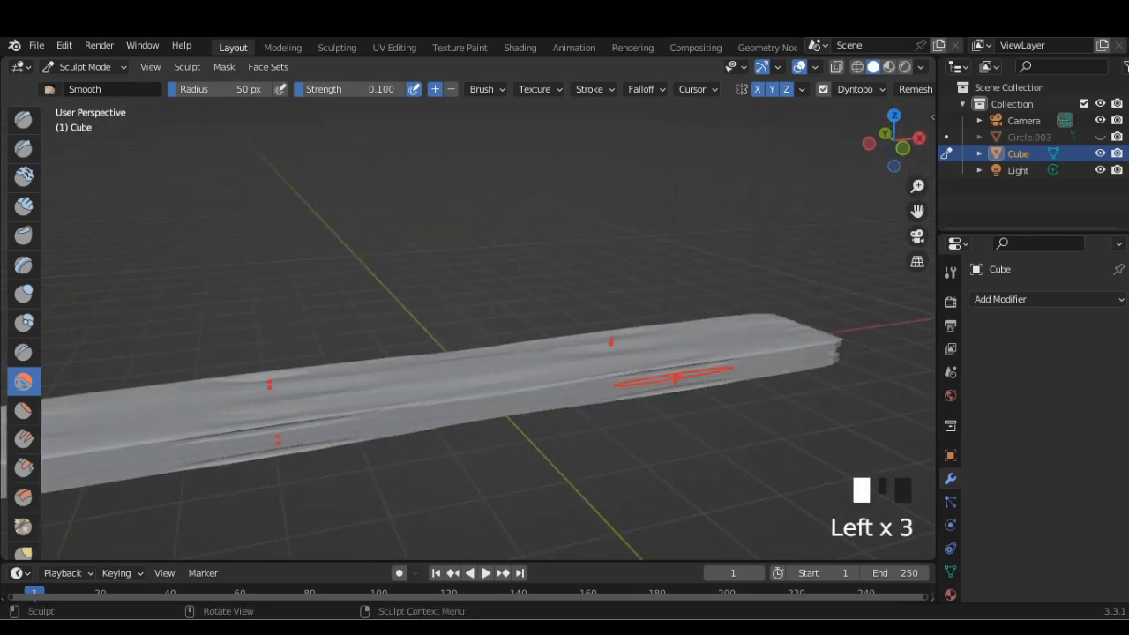
left_click_drag(670, 369, 716, 361)
middle_click_drag(697, 371, 688, 427)
Return to Object Mode and give the plank an Array modifier with relative offset factors X 0 and Y 1.02.
left_click(86, 67)
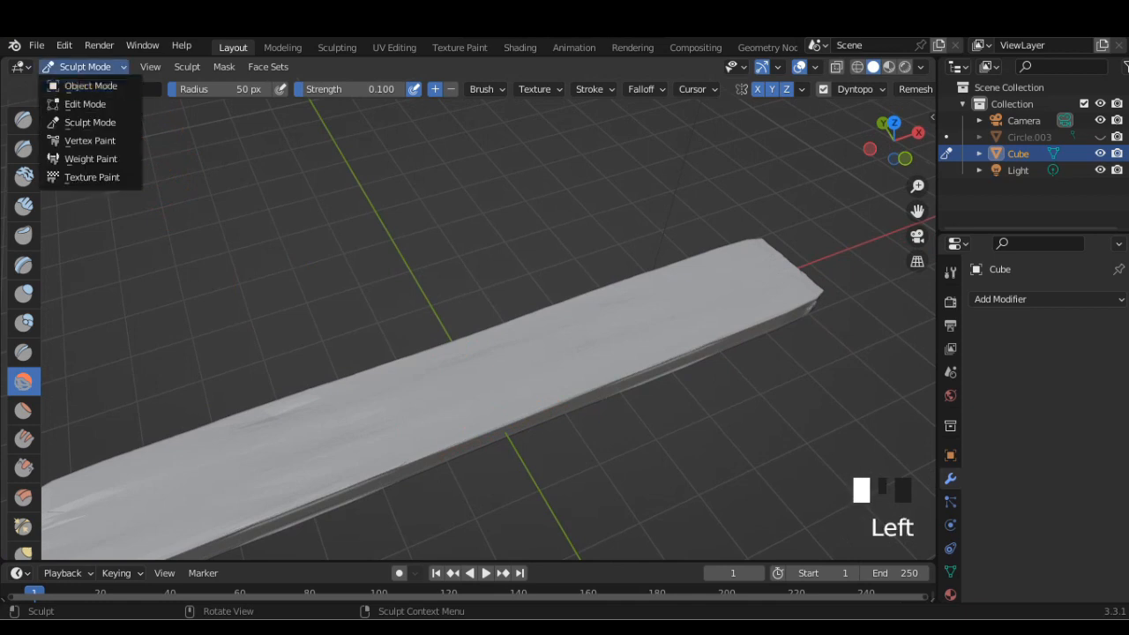
left_click(89, 86)
scroll(423, 300, "down", 2)
middle_click_drag(476, 366, 538, 370)
scroll(494, 353, "down", 2)
left_click(1001, 299)
left_click(767, 346)
scroll(485, 335, "down", 1)
left_click(1066, 459)
type("0")
key("Tab")
key("Return")
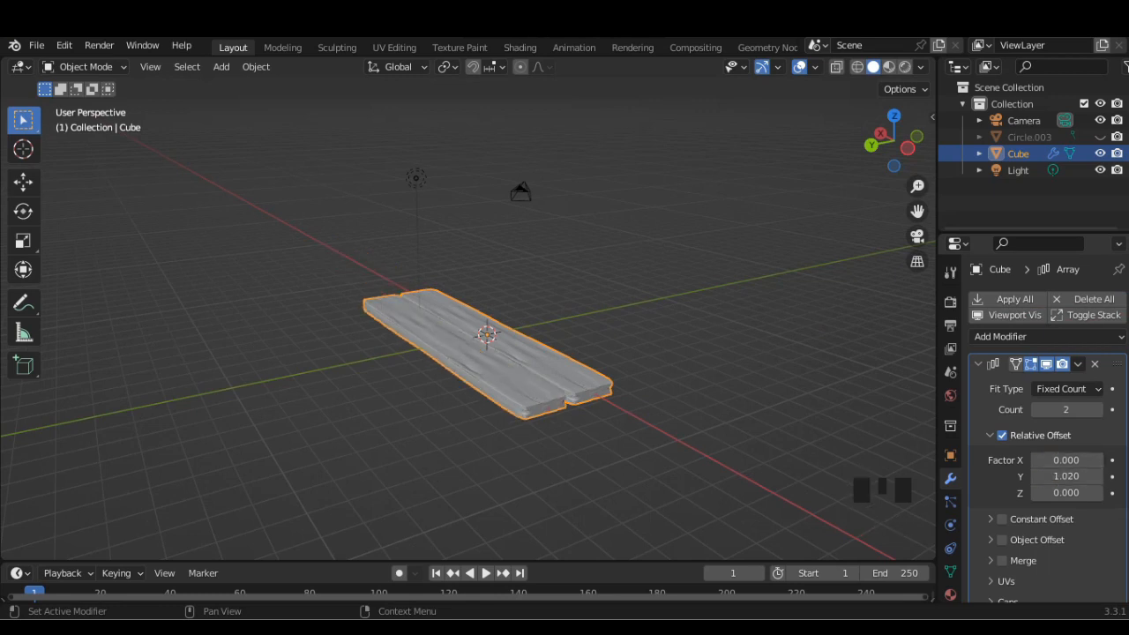
Set the plank array's count to 8.
middle_click_drag(688, 353, 688, 432)
left_click(1098, 409)
left_click(1098, 409)
left_click(1097, 409)
left_click(1097, 410)
left_click(1097, 409)
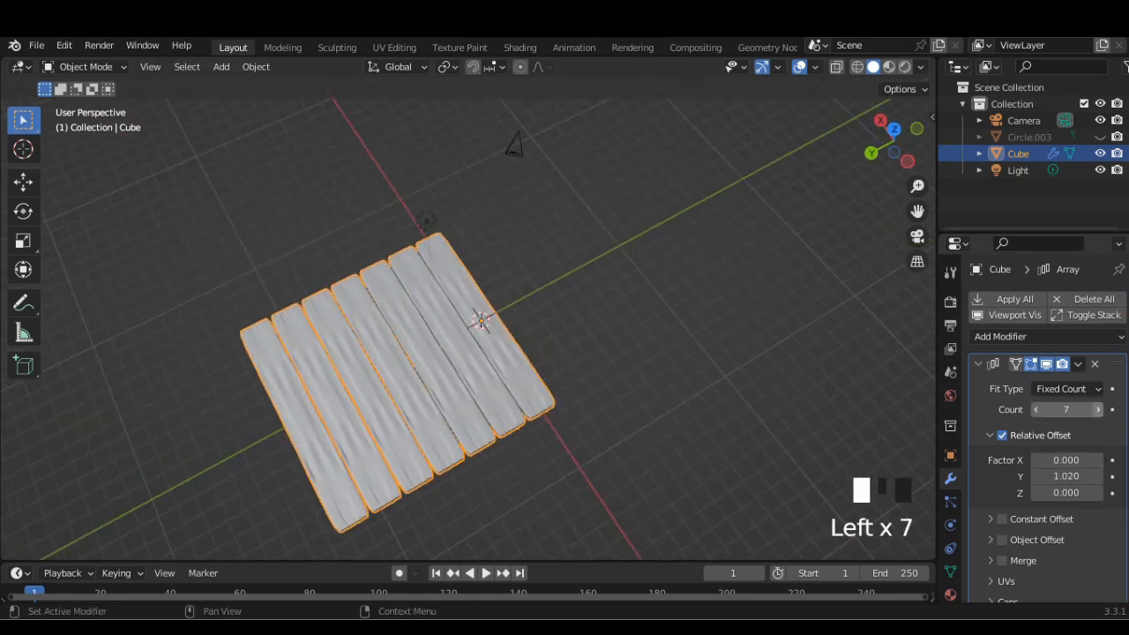
left_click(1097, 409)
left_click(1098, 410)
left_click(1037, 410)
scroll(688, 370, "down", 2)
middle_click_drag(688, 397, 688, 344)
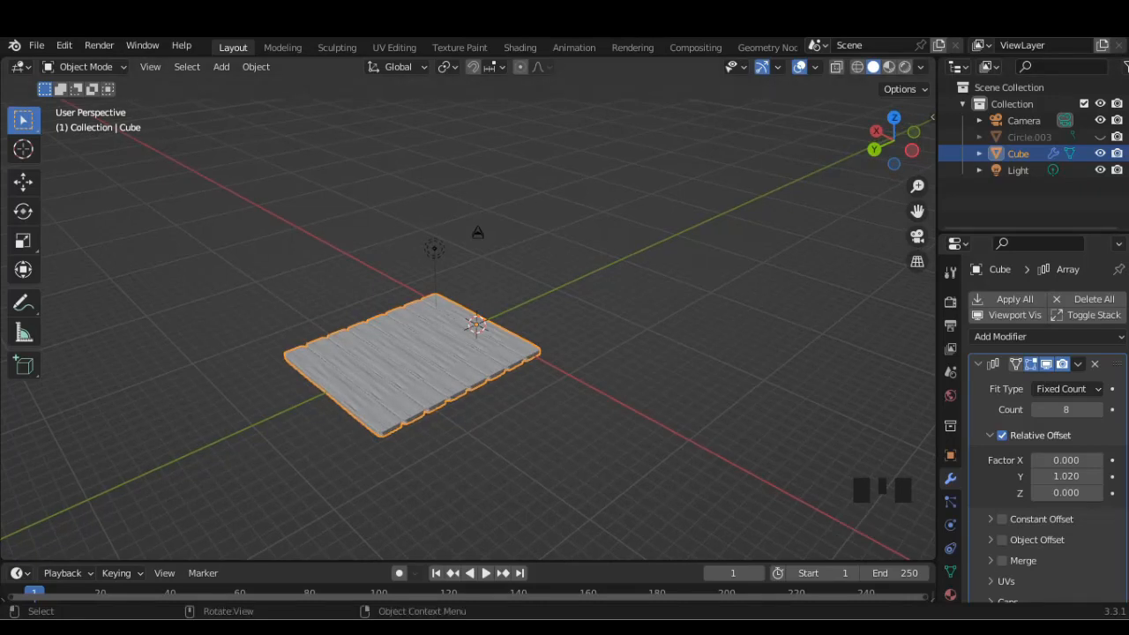
Apply the planks' Array modifier and unhide the knotted rope.
left_click(1078, 363)
left_click(1003, 378)
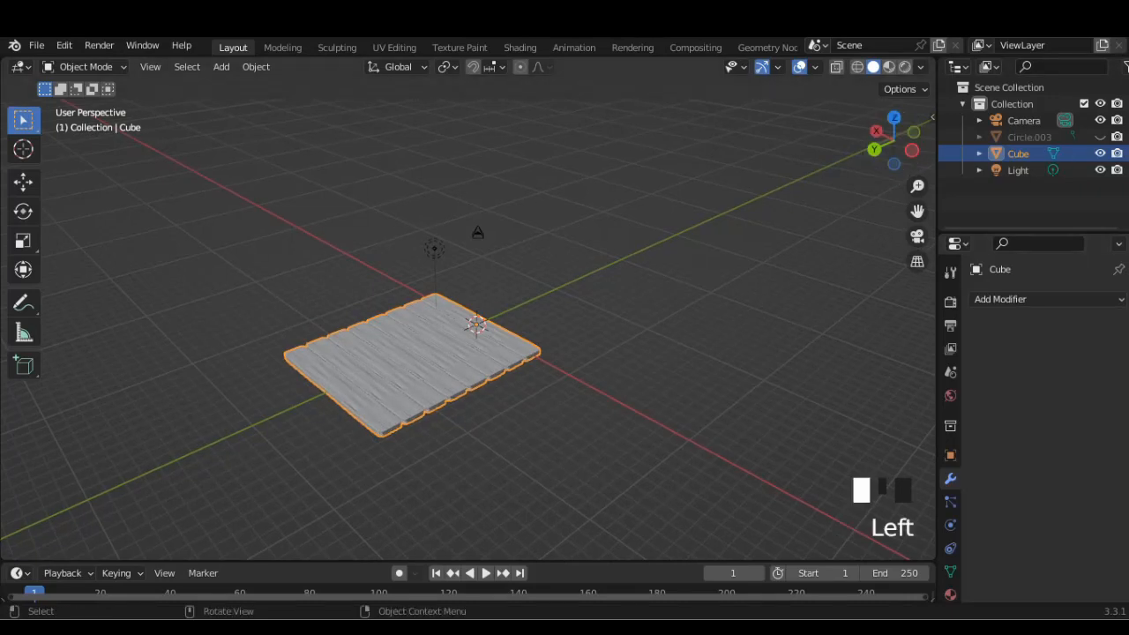
scroll(468, 353, "up", 2)
middle_click_drag(468, 353, 501, 337, "shift")
scroll(501, 337, "up", 3)
left_click(1100, 137)
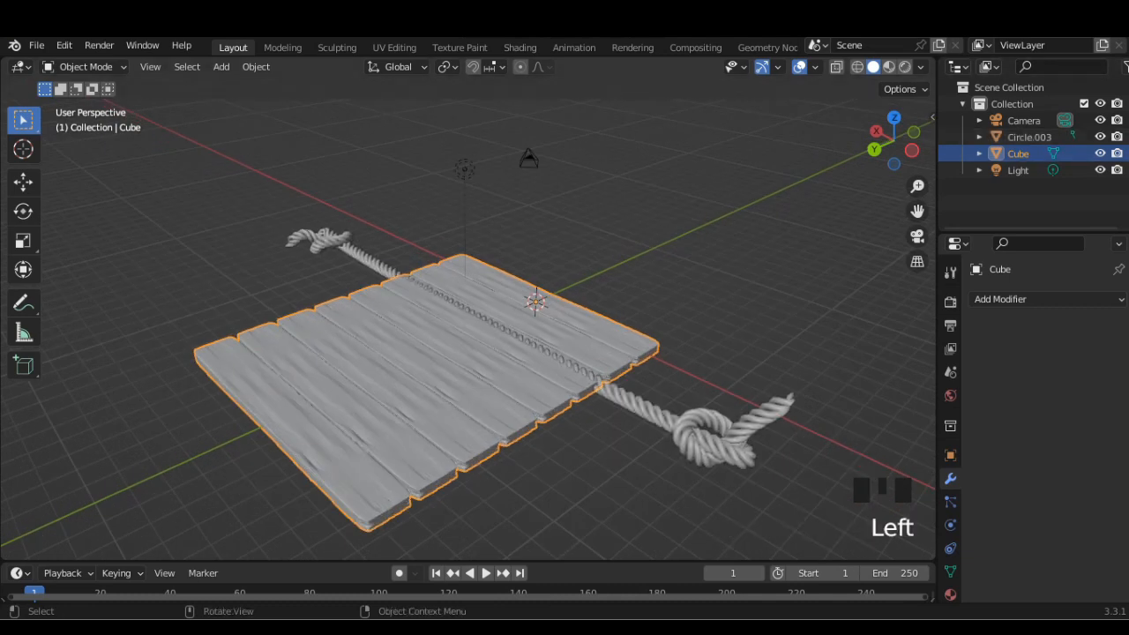
Stand the rope upright by setting its Y rotation to 90°.
scroll(896, 145, "down", 2)
left_click(896, 145)
left_click(467, 305)
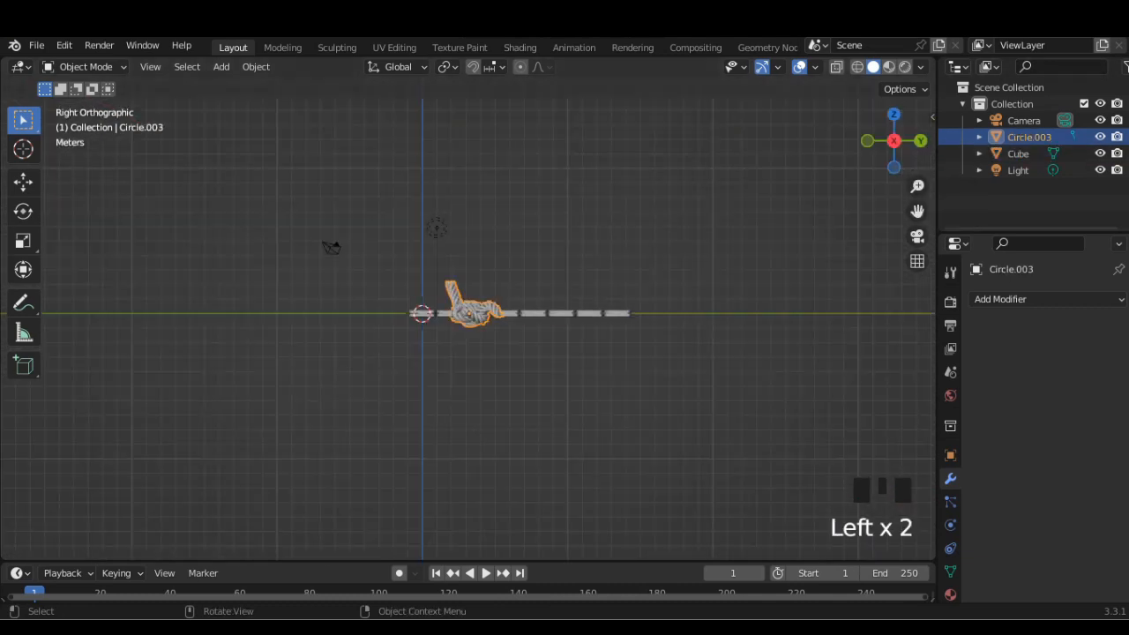
left_click(950, 455)
left_click(1059, 422)
type("90")
key("Return")
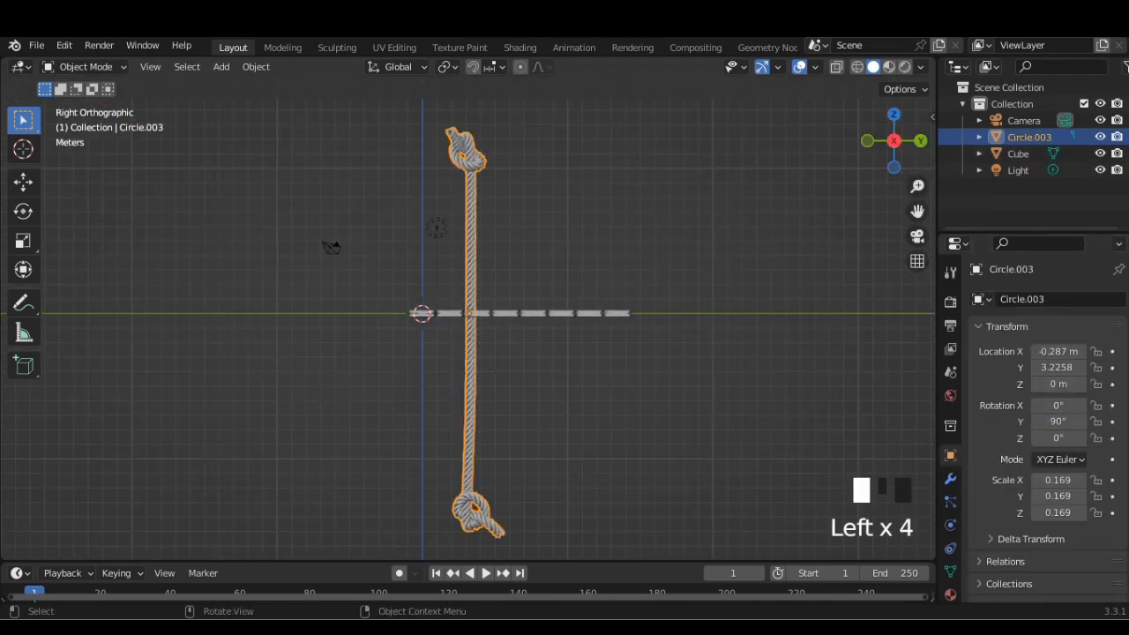
Move the upright rope onto the first plank so its lower knot sits beneath the plank.
key("g")
left_click(429, 340)
scroll(429, 340, "down", 2)
middle_click_drag(429, 341, 432, 404, "shift")
Scale up the whole row of planks uniformly.
left_click(521, 385)
key("s")
left_click(719, 441)
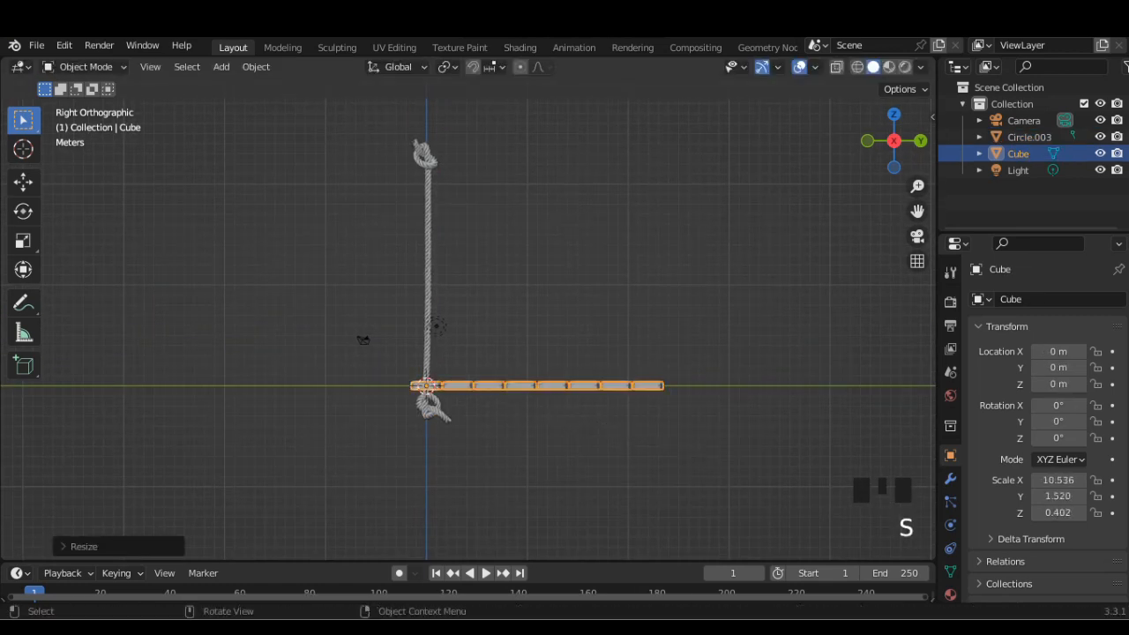
Move the rope along the X axis to the positive-X end of the first plank.
middle_click_drag(719, 441, 716, 473)
left_click(893, 115)
left_click(450, 353)
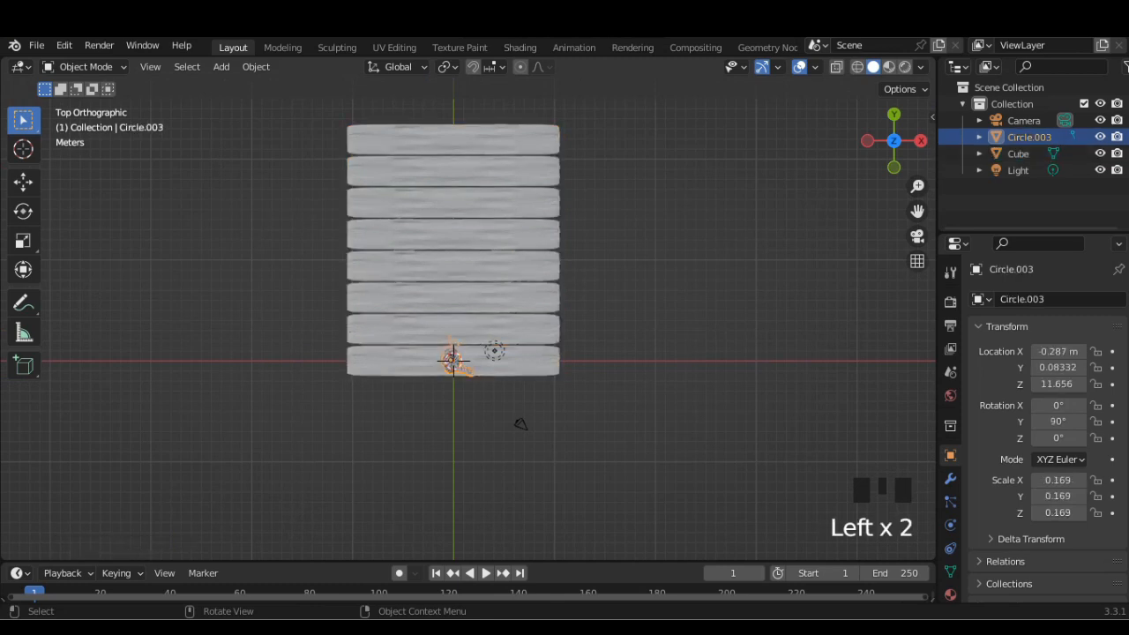
key("g")
key("x")
left_click(545, 356)
middle_click_drag(544, 356, 436, 264)
left_click(906, 145)
left_click(893, 115)
Duplicate the rope along X to the opposite end of the first plank, at about X -8.93 m.
scroll(467, 331, "down", 1)
key("shift+d")
key("x")
left_click(381, 353)
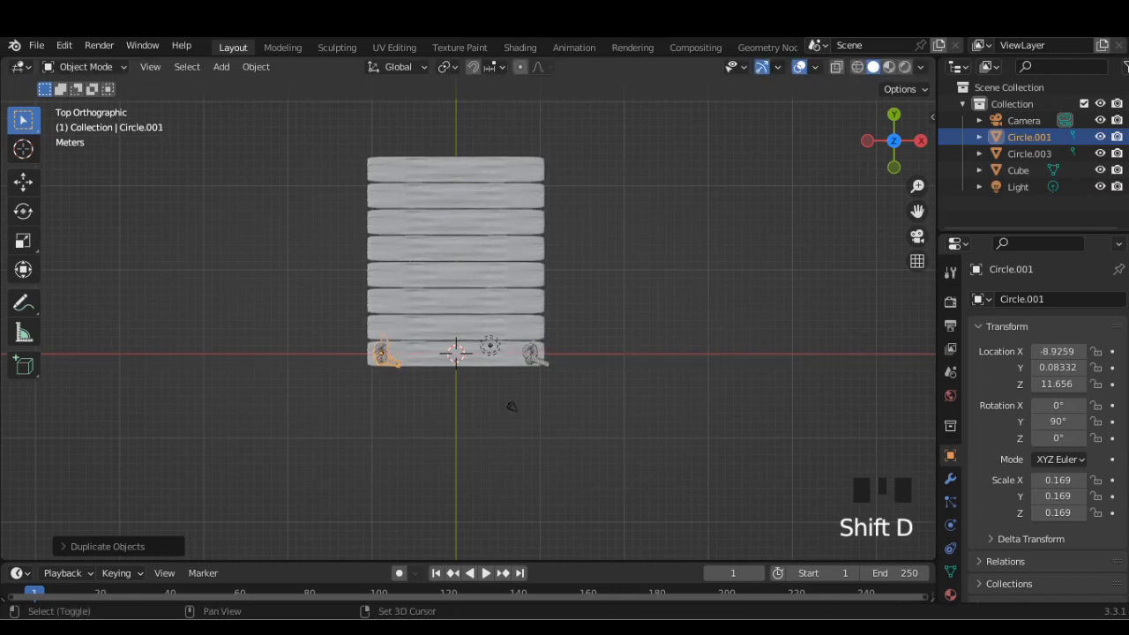
Duplicate the rope along Y to the last plank at about 22.1 m, and duplicate that copy along X to about 8.94 m.
key("shift+d")
key("y")
left_click(383, 157)
key("shift+d")
key("x")
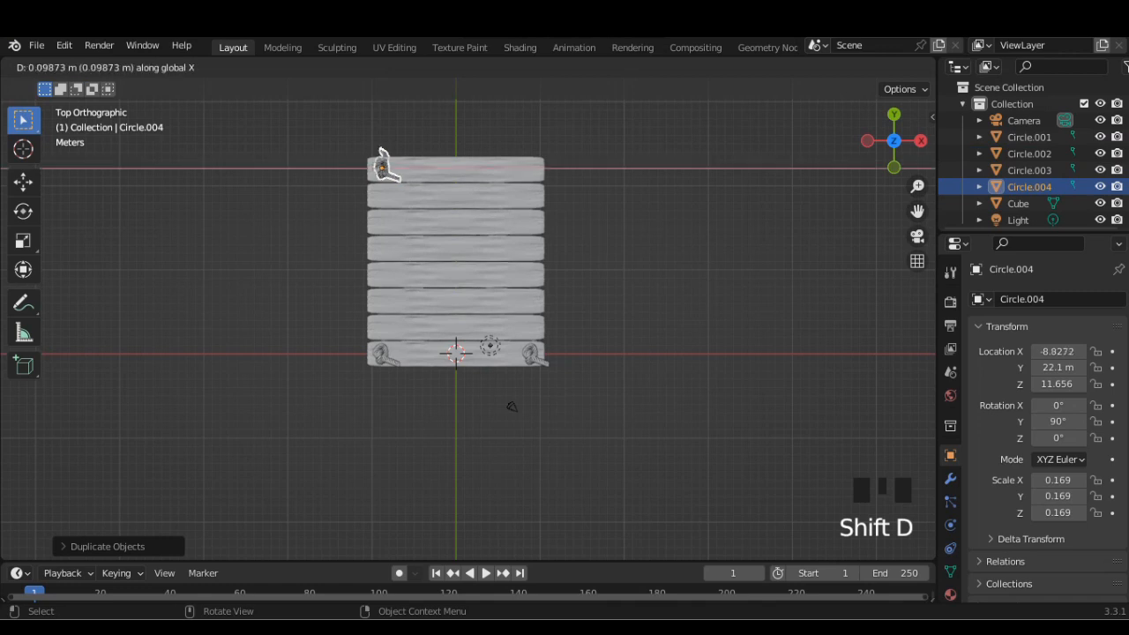
left_click(535, 163)
scroll(535, 163, "up", 2)
middle_click_drag(531, 446, 374, 341)
scroll(374, 341, "up", 1)
scroll(374, 342, "down", 1)
Rotate the last plank's positive-X rope about Z and set its X rotation to 180°.
left_click(894, 142)
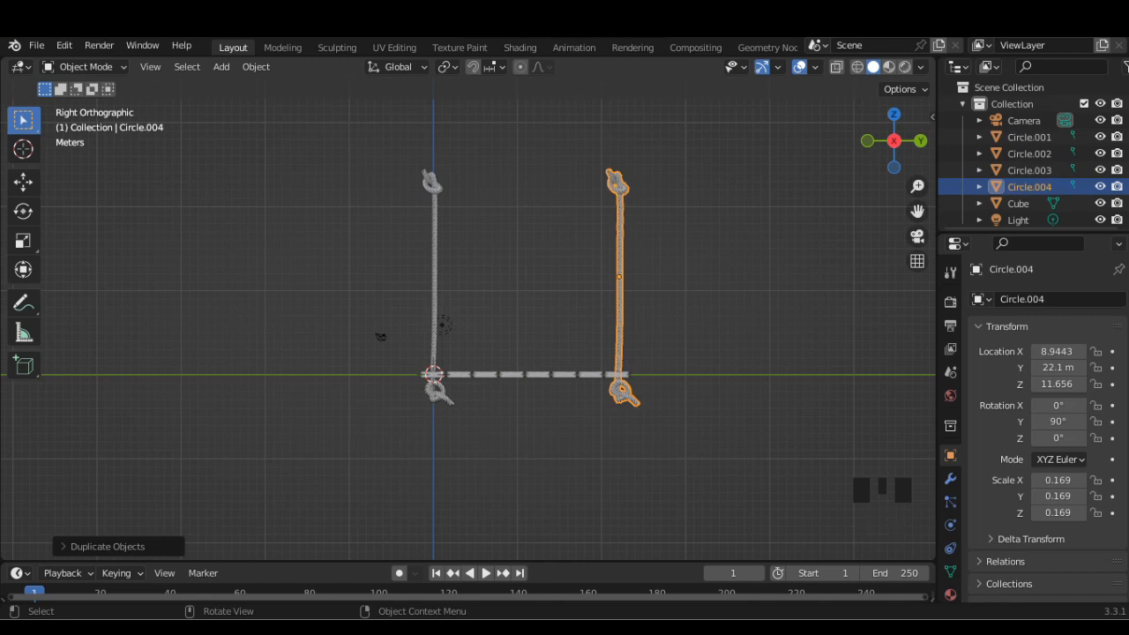
key("r")
key("z")
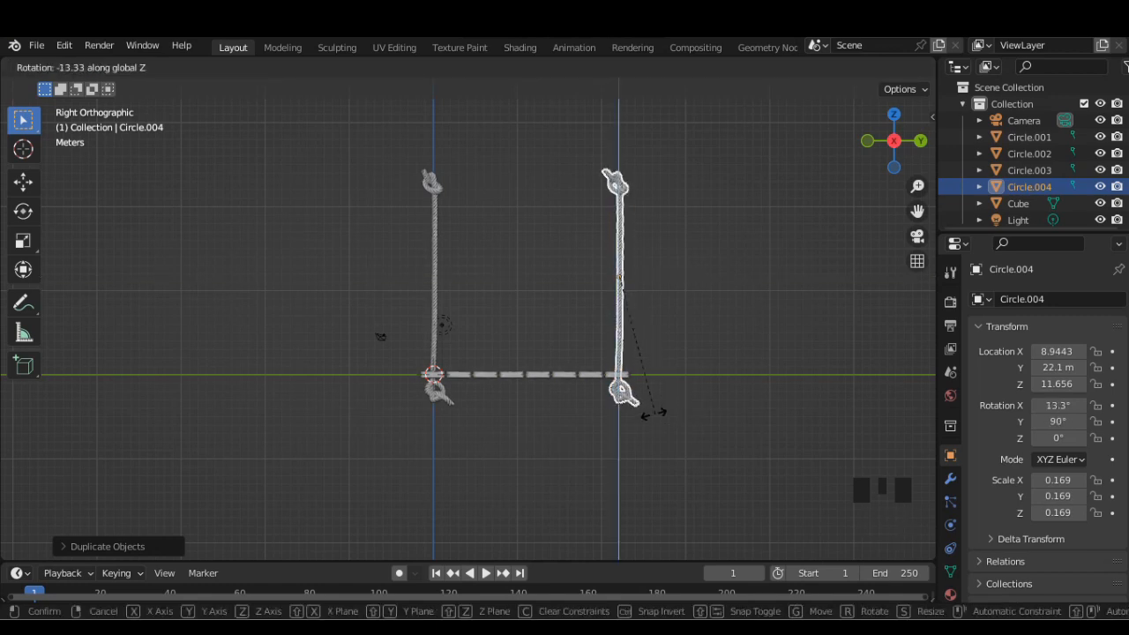
left_click(88, 378)
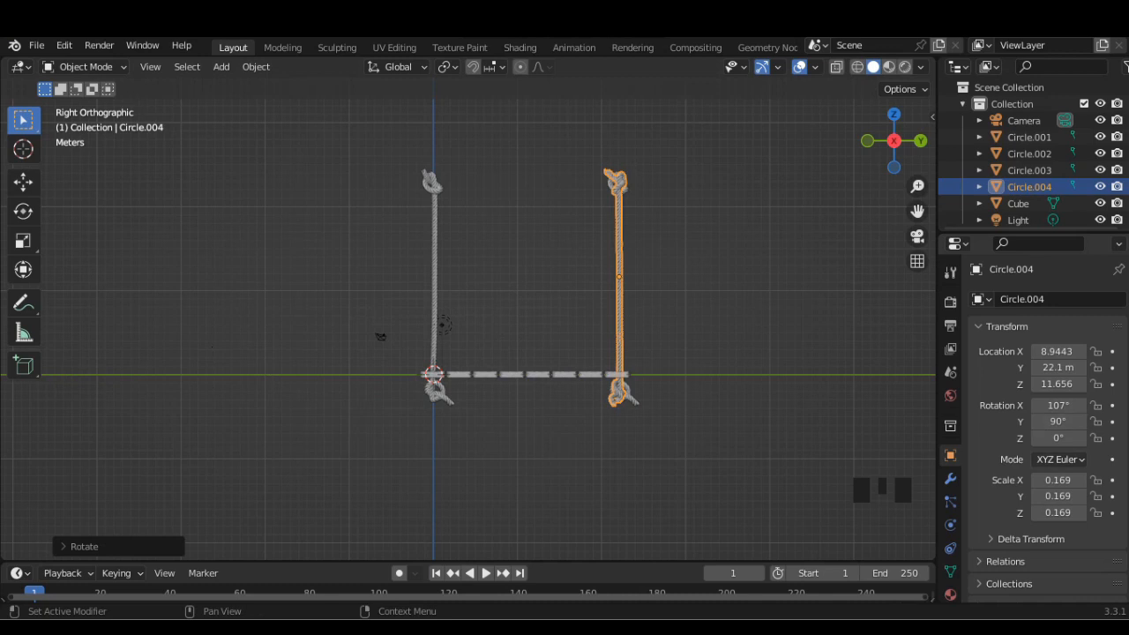
key("r")
key("z")
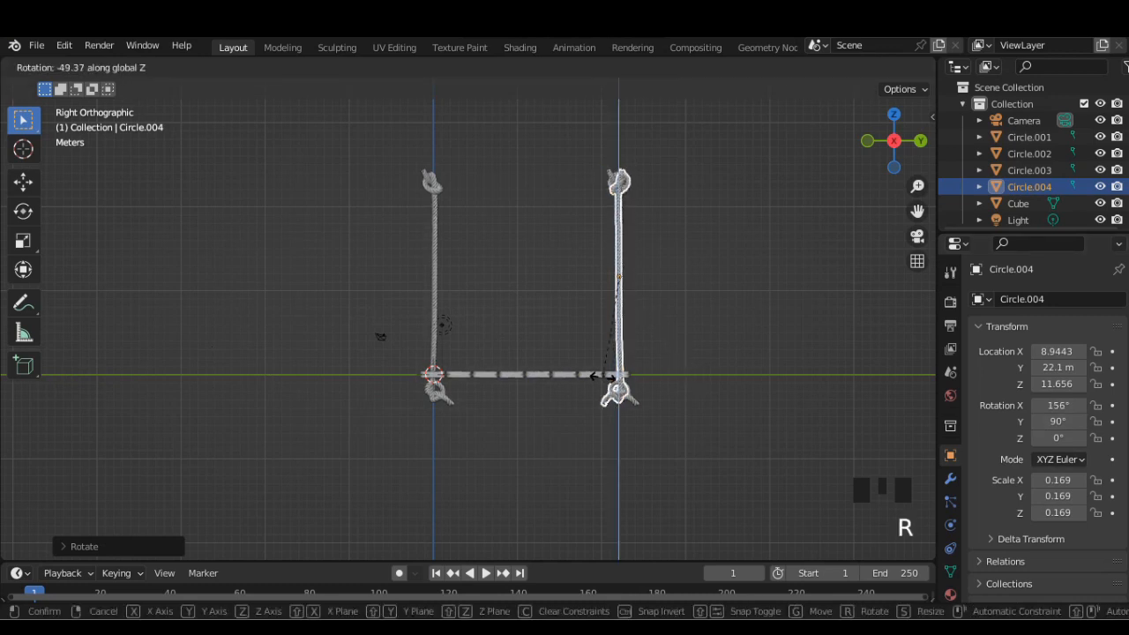
left_click(676, 382)
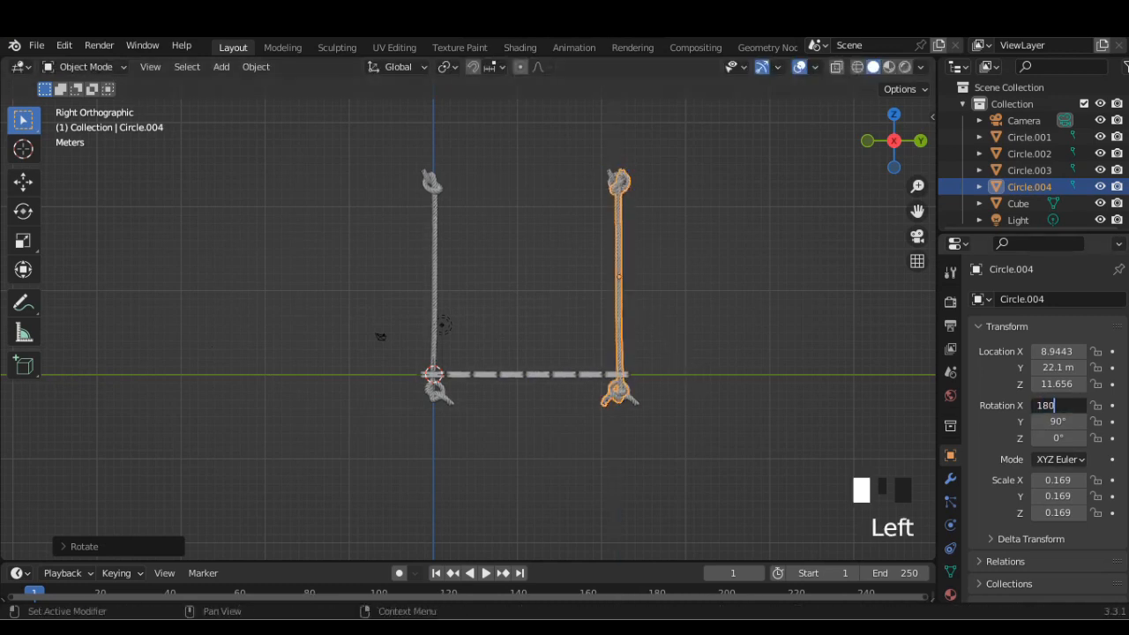
Set the X rotation of the last plank's negative-X rope to 180°.
left_click(621, 387)
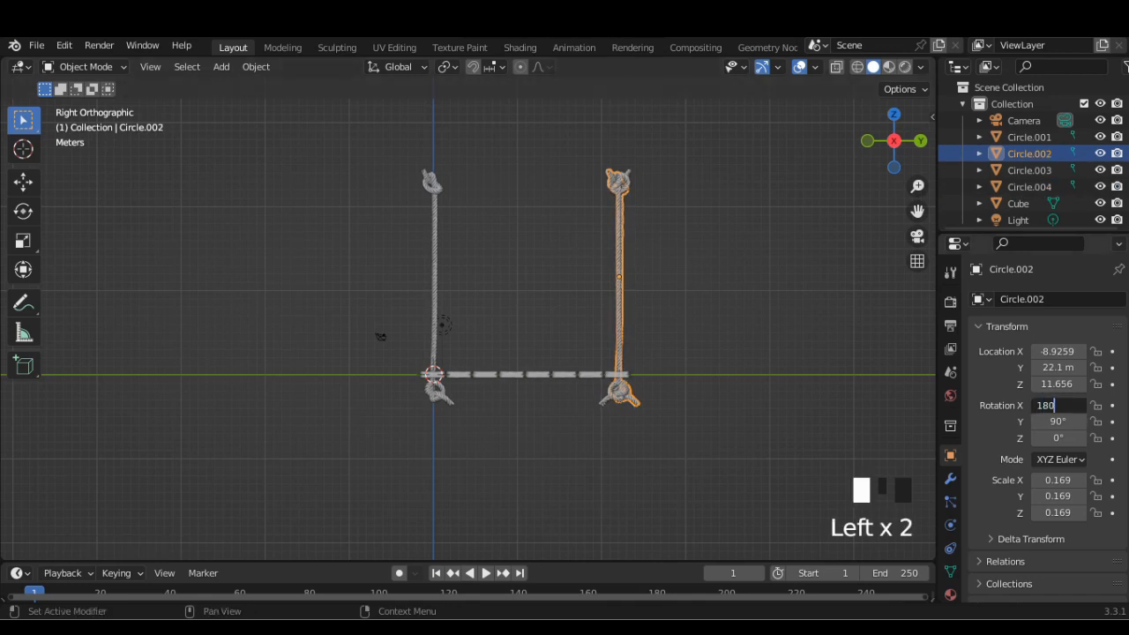
key("Return")
scroll(381, 336, "down", 1)
middle_click_drag(380, 336, 400, 365)
scroll(400, 366, "up", 3)
scroll(400, 365, "down", 3)
middle_click_drag(494, 344, 396, 345)
Add a cylinder mesh to the scene.
left_click(894, 141)
scroll(512, 300, "down", 1)
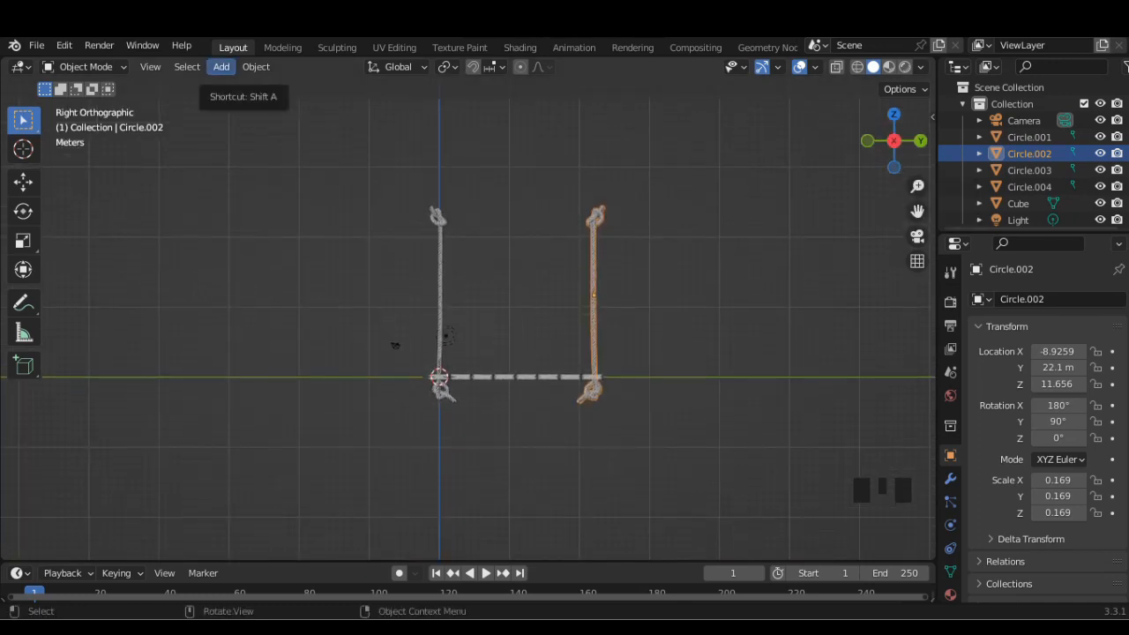
middle_click_drag(393, 347, 404, 397)
left_click(220, 66)
mouse_move(244, 85)
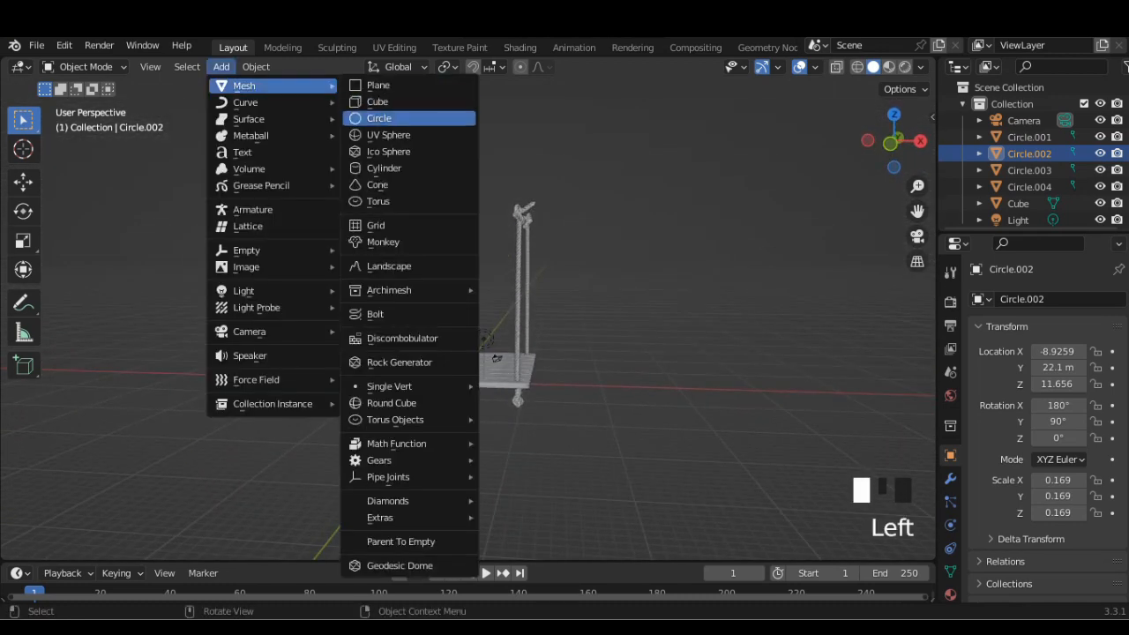
left_click(384, 168)
scroll(384, 168, "down", 1)
middle_click_drag(384, 168, 392, 176)
scroll(393, 176, "up", 4)
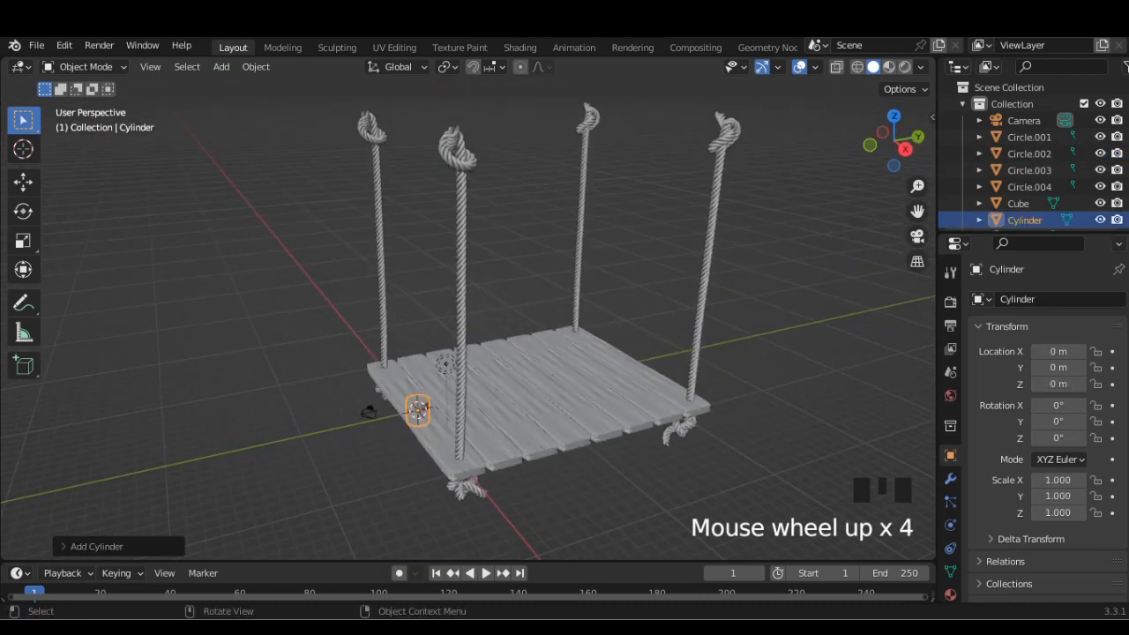
Rotate the cylinder -90° about X to lie along Y and move it above the planks, to about Y 7.1 m, Z 3.7 m.
left_click(893, 116)
scroll(467, 308, "up", 1)
left_click(920, 140)
scroll(468, 309, "up", 2)
scroll(467, 309, "down", 1)
middle_click_drag(468, 309, 470, 226, "shift")
key("r")
left_click(430, 483)
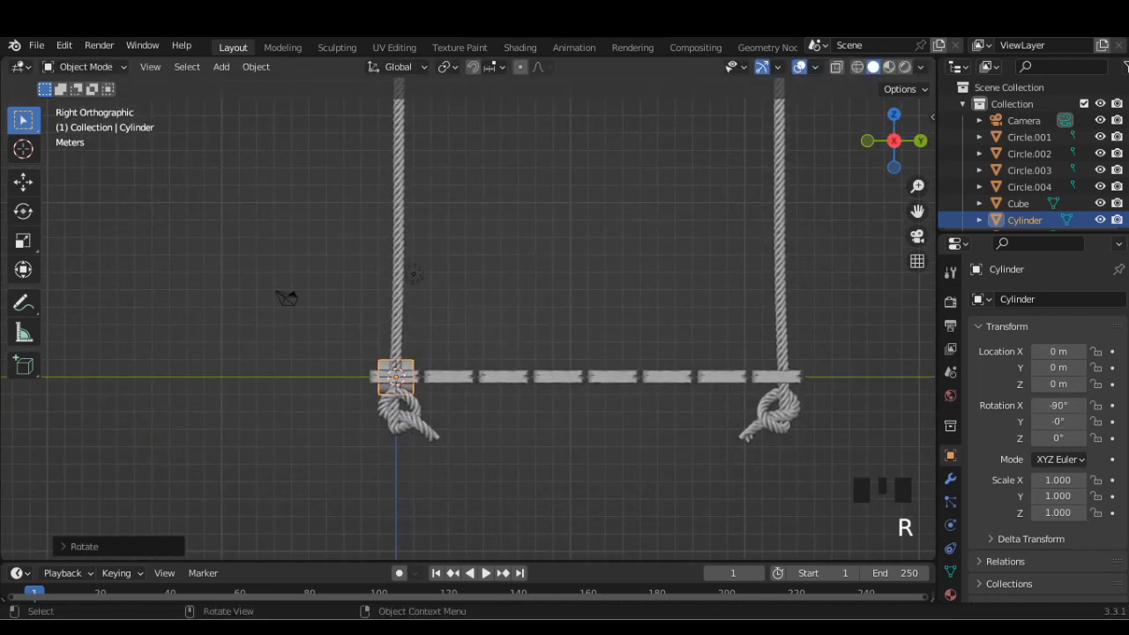
key("g")
left_click(669, 328)
Stretch the cylinder along Y into a long thin bar, with scale about 0.82 in thickness and 14.65 in length.
key("s")
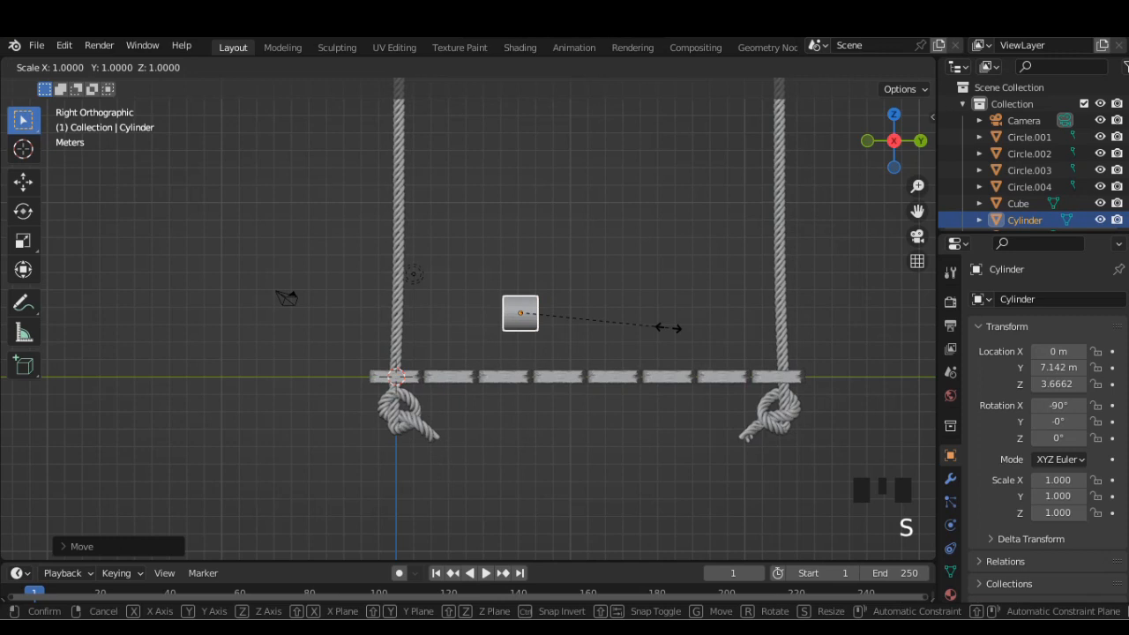
key("y")
left_click(315, 330)
middle_click_drag(593, 304, 594, 345)
key("s")
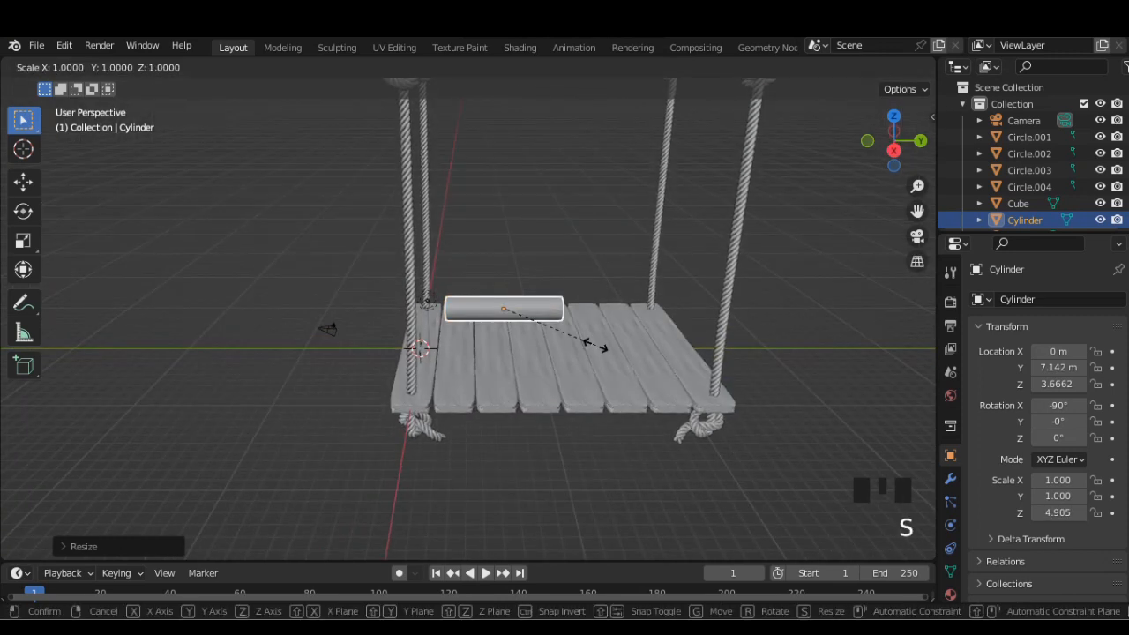
key("y")
left_click(770, 355)
key("s")
left_click(606, 386)
key("s")
left_click(611, 379)
key("s")
key("y")
left_click(650, 395)
Move the bar over the planks near the negative-X ropes, at about X -7 m, Y 10 m, and scale it down.
left_click(894, 150)
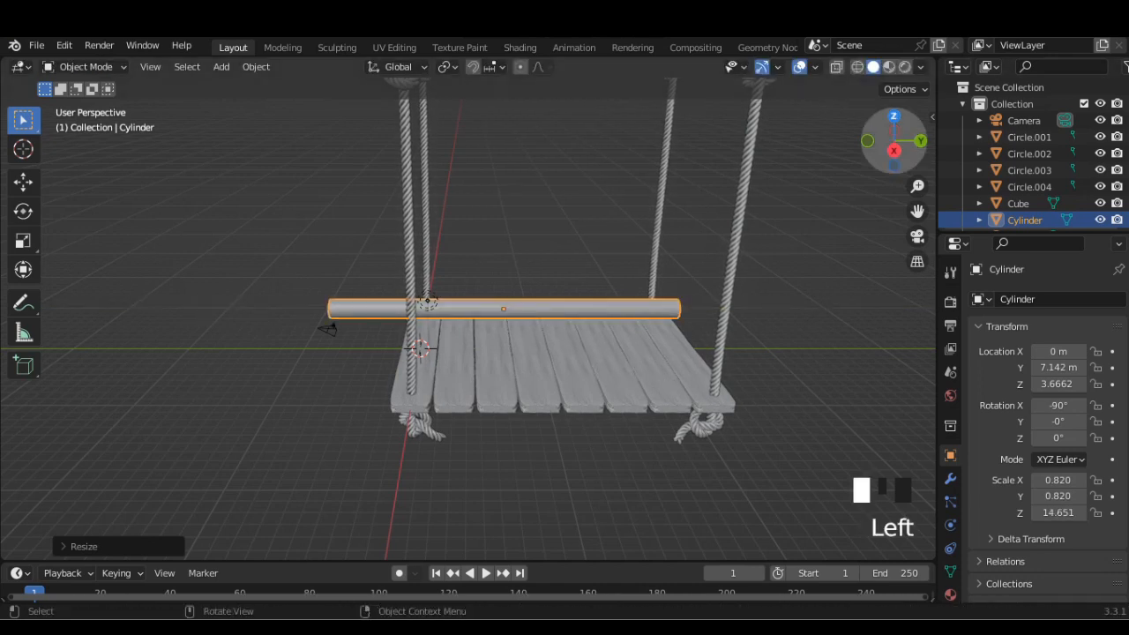
scroll(468, 318, "down", 2)
key("g")
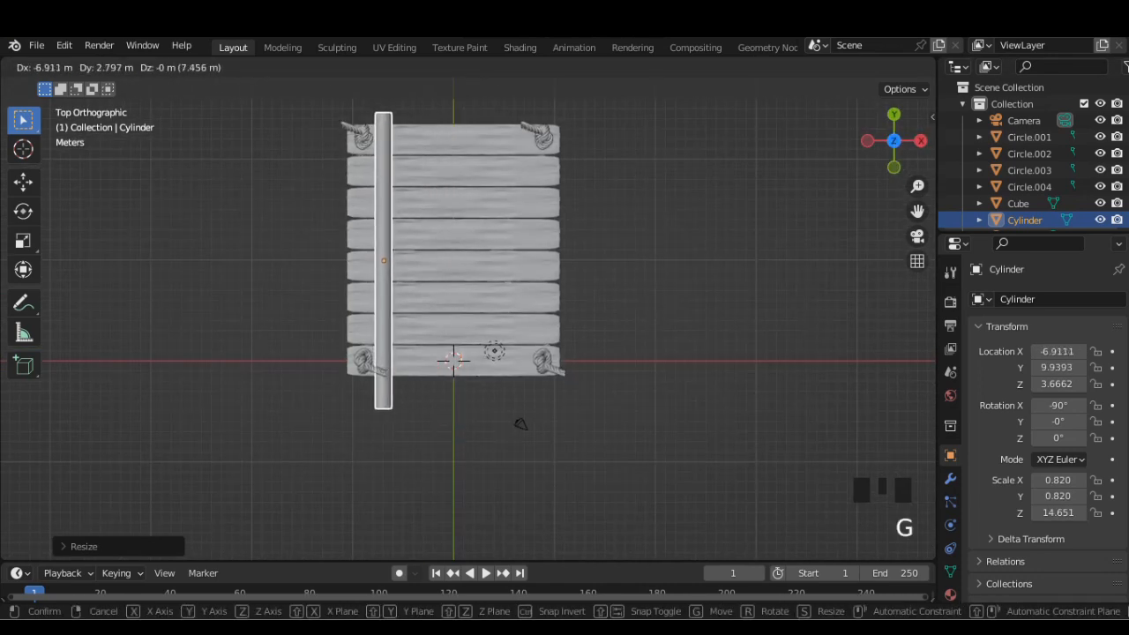
left_click(415, 450)
key("s")
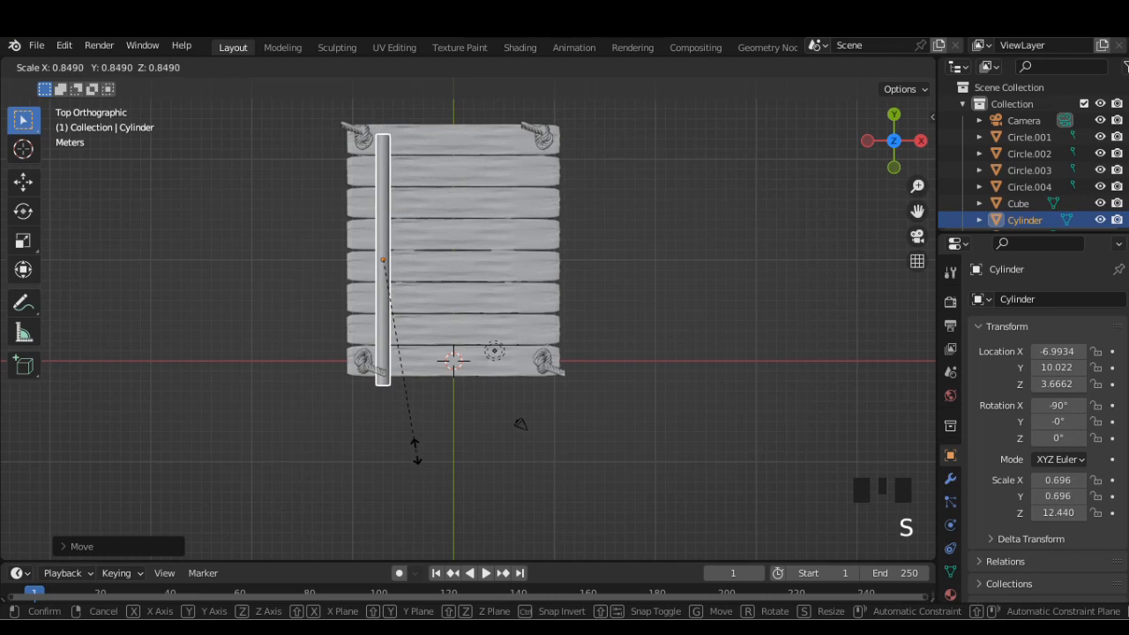
left_click(414, 447)
Fit the bar to the plank row's full depth by moving it to about Y 10.76 m and rescaling its length to about 12.79.
key("g")
key("y")
left_click(451, 491)
key("s")
key("y")
right_click(450, 491)
key("s")
left_click(455, 490)
key("g")
key("y")
left_click(456, 496)
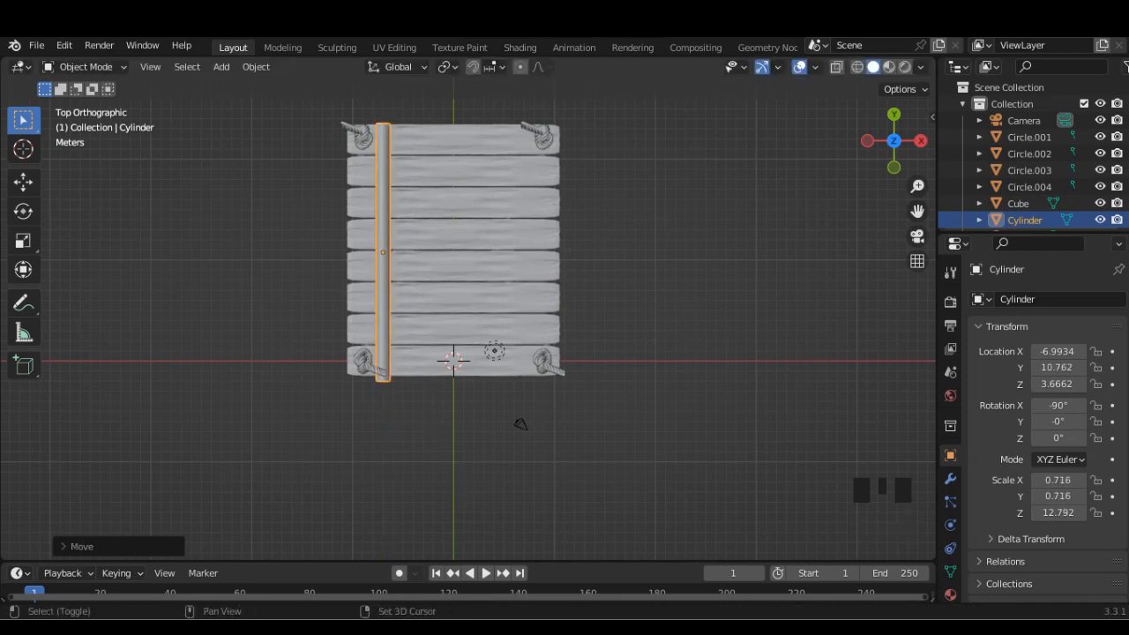
Duplicate the bar along X to the other side of the planks, at about X 7.24 m.
key("shift+d")
key("x")
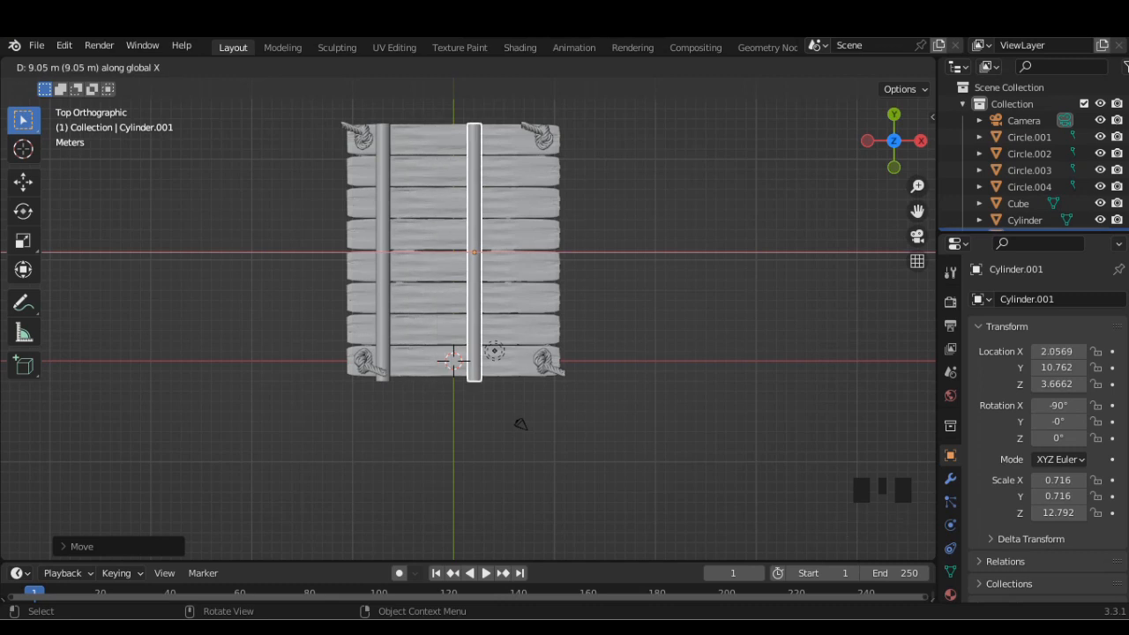
key("Return")
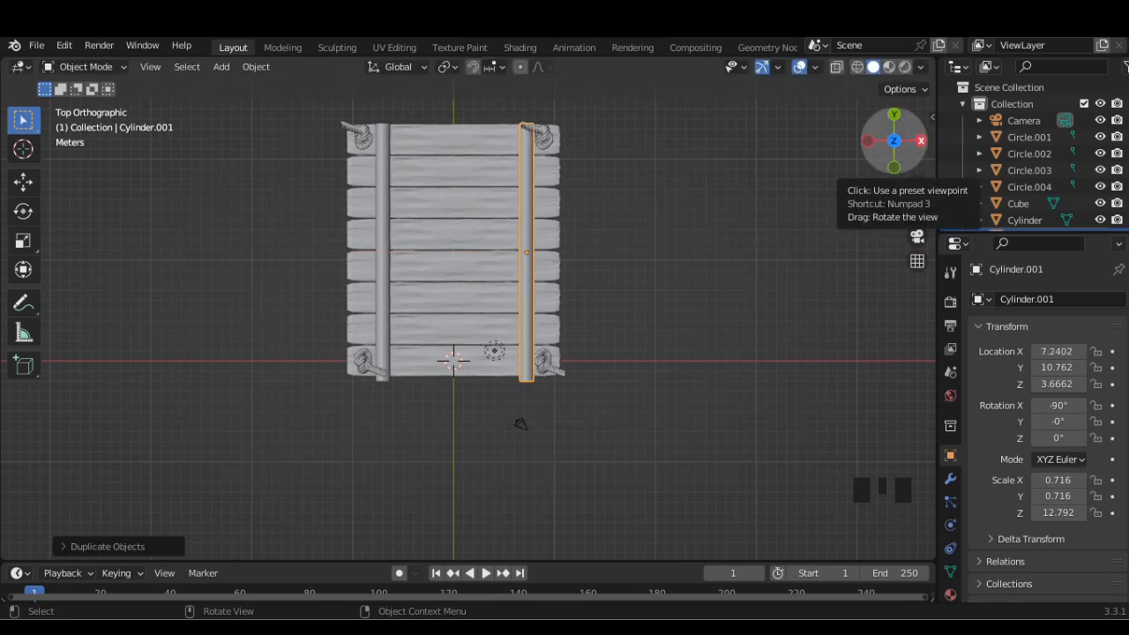
Select both bars and lower them along Z beneath the planks, to about -1.11 m.
left_click(920, 142)
middle_click_drag(573, 286, 558, 301)
left_click(558, 302, "shift")
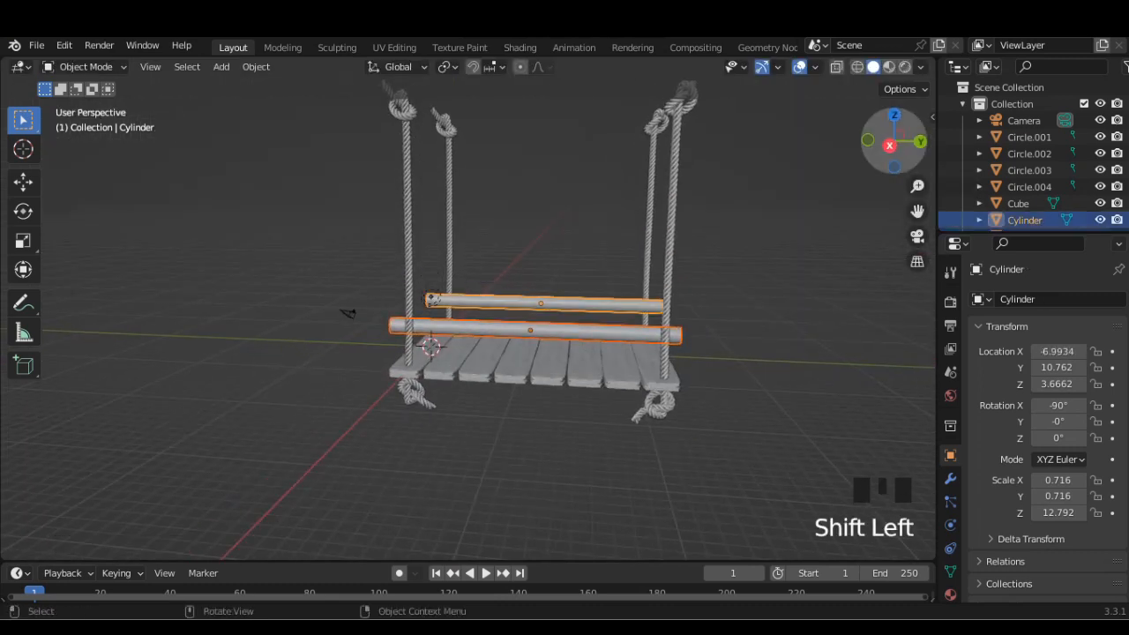
left_click(889, 145)
key("g")
key("z")
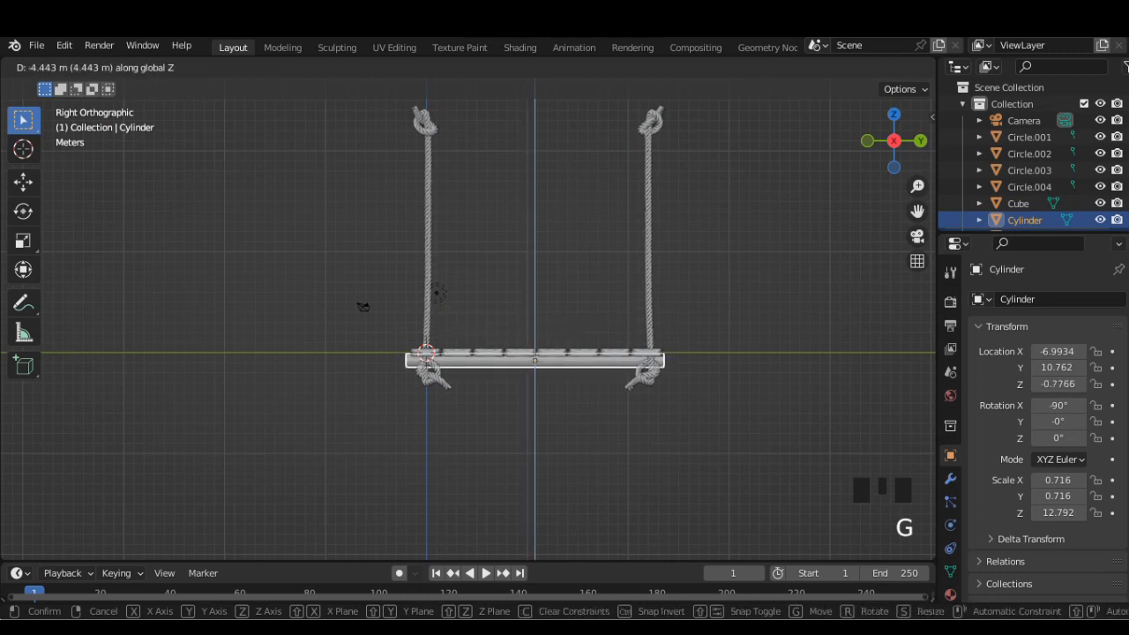
key("Return")
Examine the platform's underside to check how the two support bars sit against the planks and rope knots.
scroll(468, 313, "down", 2)
middle_click_drag(564, 309, 388, 291)
scroll(468, 313, "up", 1)
scroll(469, 313, "up", 1)
middle_click_drag(469, 313, 482, 366)
scroll(478, 380, "up", 1)
middle_click_drag(482, 366, 494, 308)
scroll(482, 314, "up", 1)
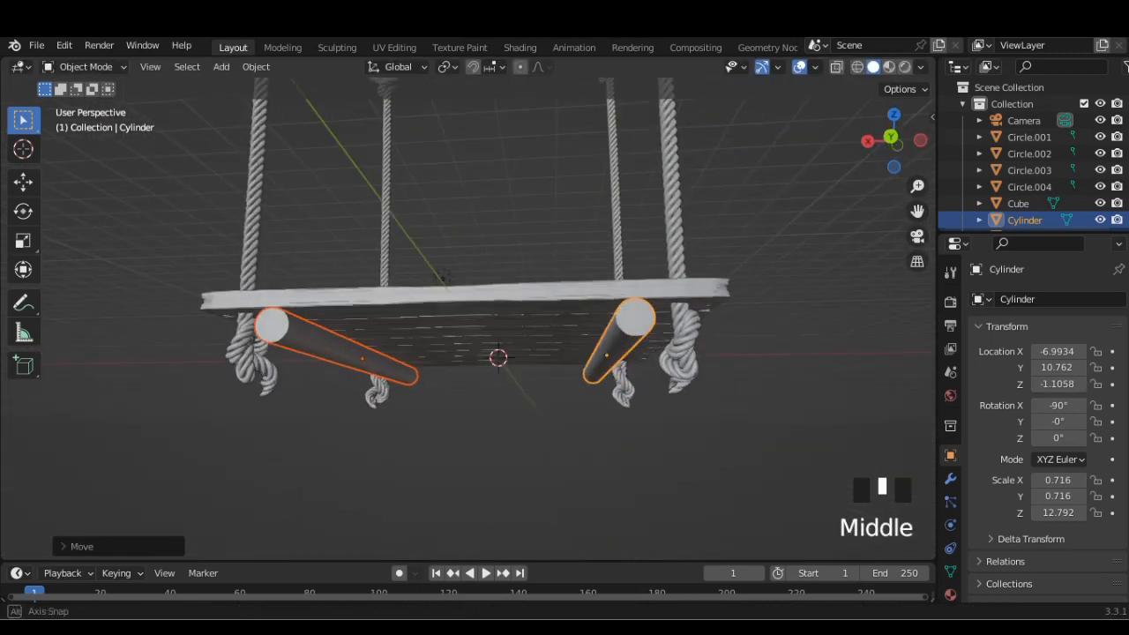
left_click(530, 441)
left_click(623, 340)
middle_click_drag(623, 339, 618, 230)
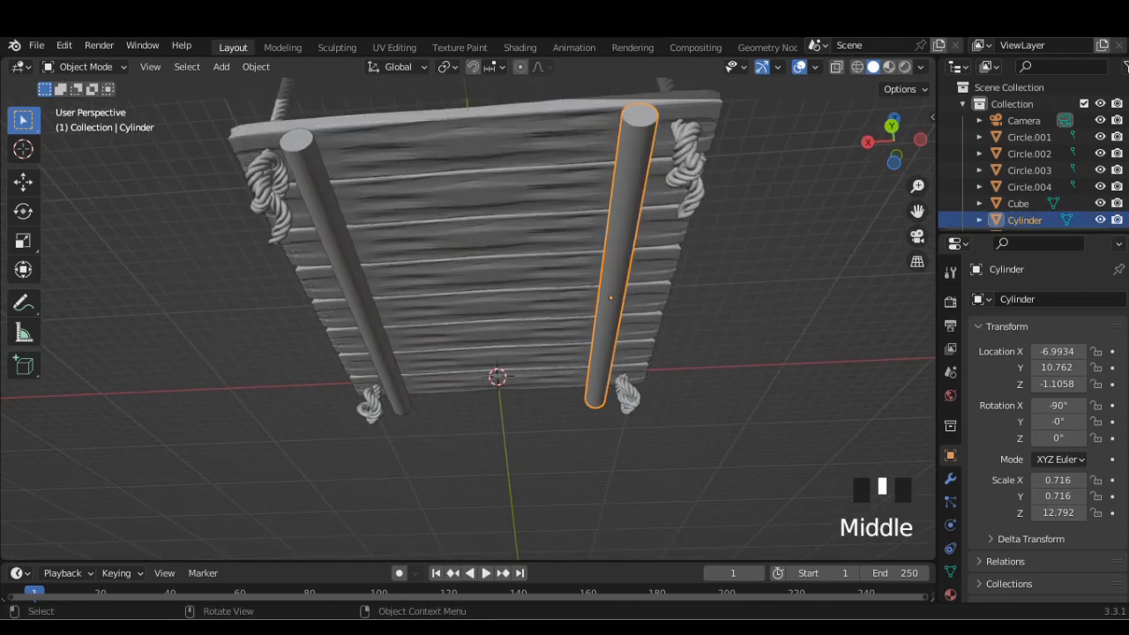
scroll(468, 313, "up", 1)
scroll(468, 313, "down", 3)
middle_click_drag(468, 314, 644, 441)
scroll(644, 441, "down", 2)
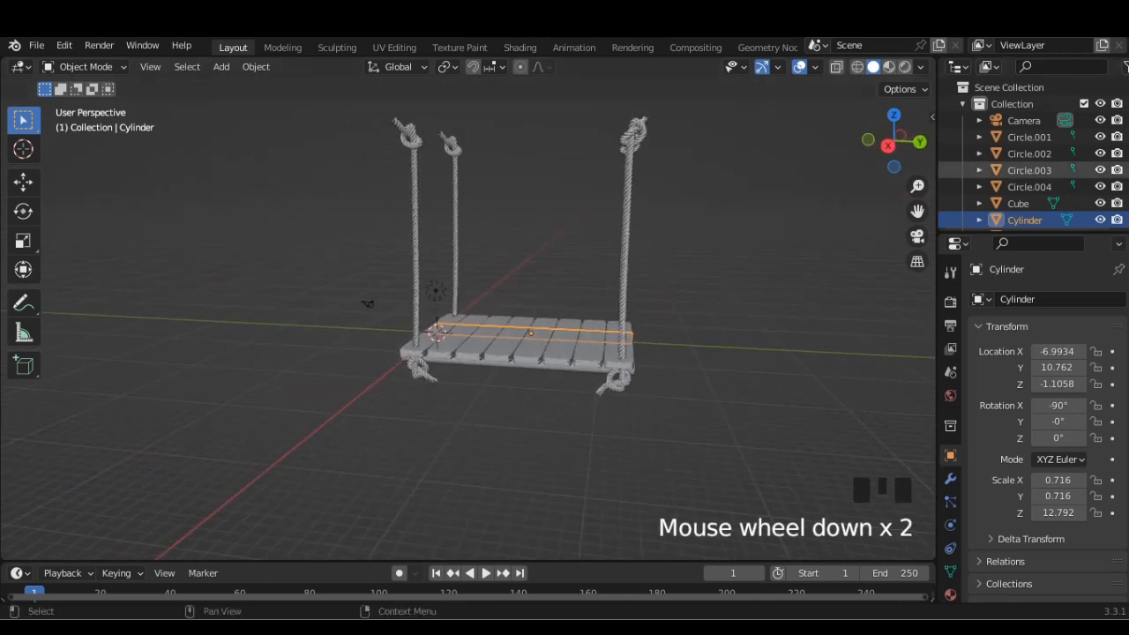
left_click(887, 146)
scroll(530, 308, "up", 1)
middle_click_drag(529, 308, 547, 389, "shift")
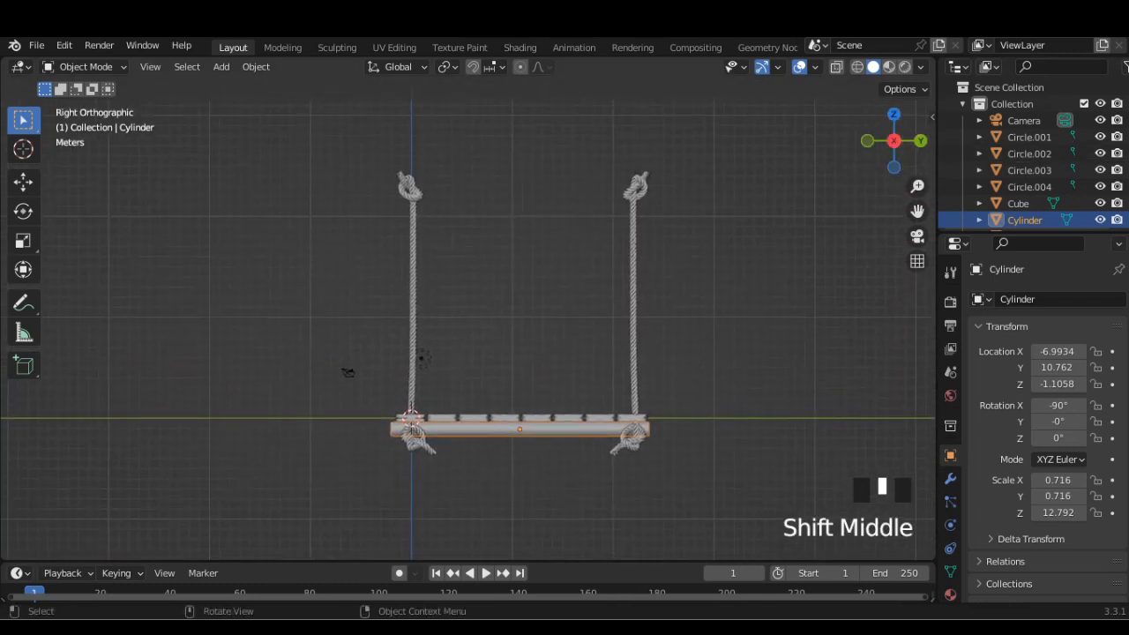
left_click(221, 66)
mouse_move(264, 86)
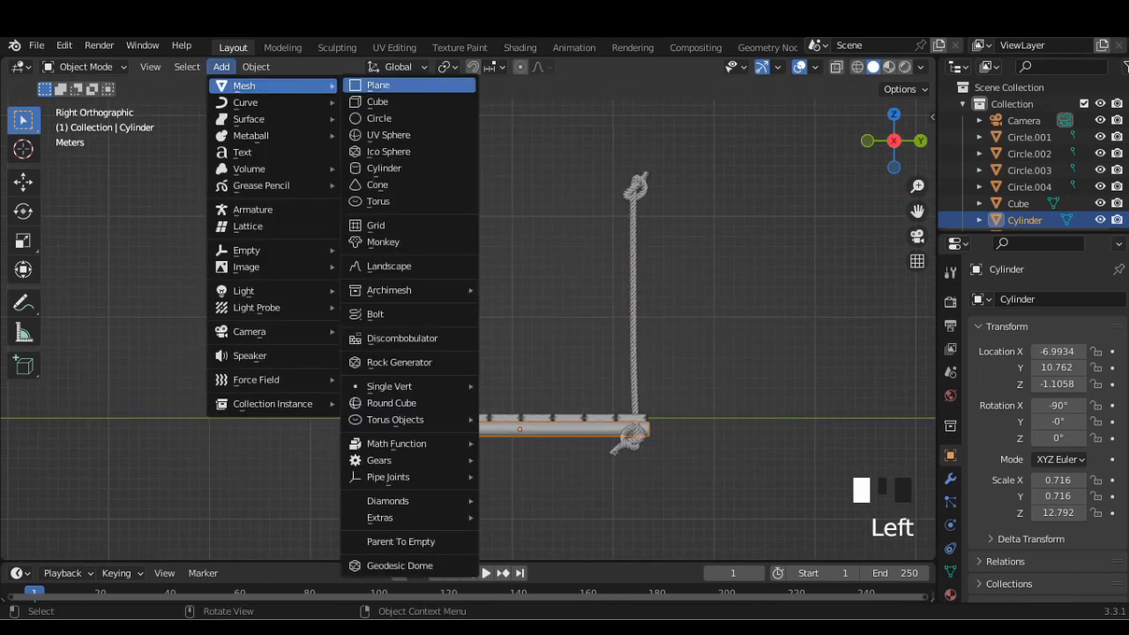
left_click(529, 418)
mouse_move(530, 418)
middle_mouse_down()
mouse_move(527, 467)
mouse_move(532, 422)
middle_mouse_up()
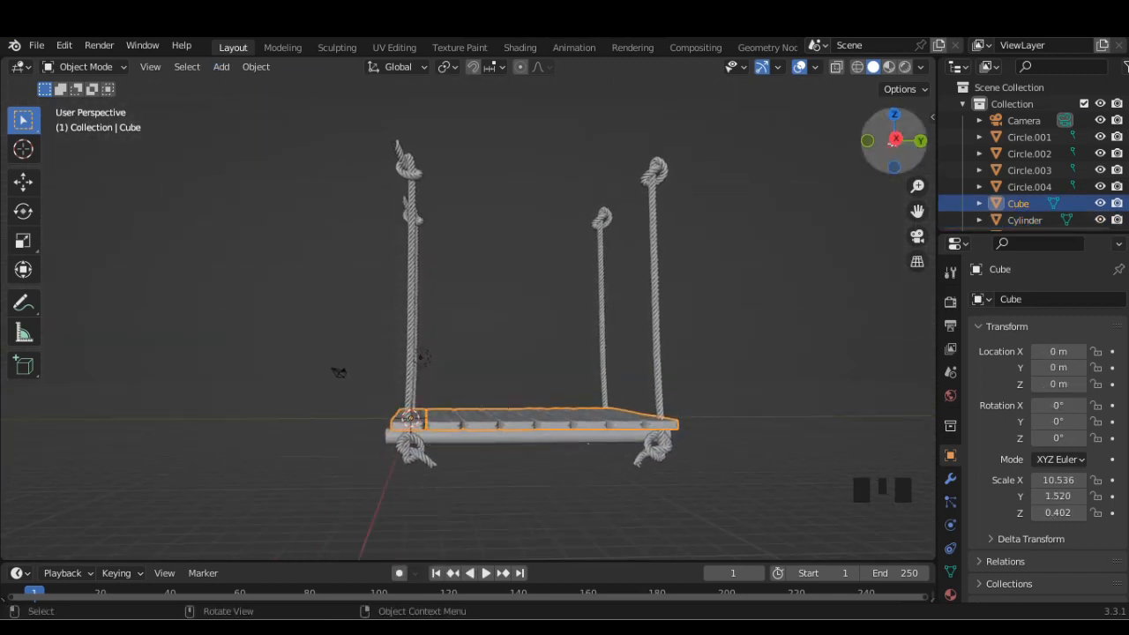
Add a cube mesh to the scene from the right orthographic view.
left_click(895, 139)
left_click(221, 67)
mouse_move(265, 86)
left_click(370, 101)
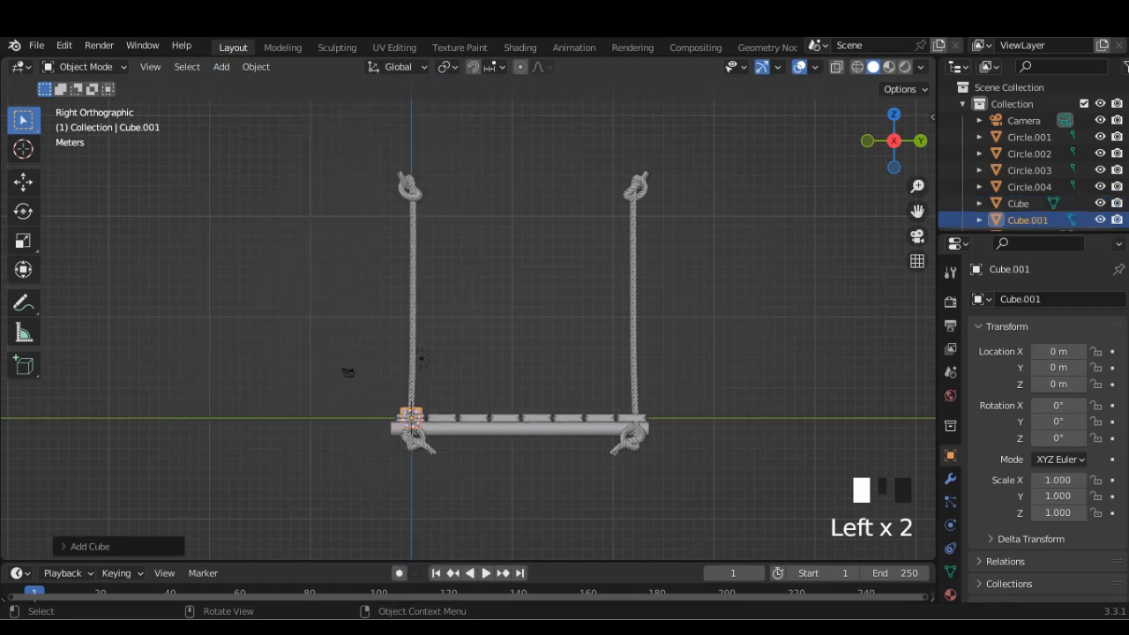
Raise the new cube to about Z 20 m near the upper rope knots and flatten it along Z to about 0.4.
key("g")
left_click(414, 214)
middle_click_drag(413, 214, 421, 276)
middle_click_drag(350, 400, 346, 369)
key("s")
key("z")
left_click(344, 364)
Move the flattened cube over the ropes on the negative X side of the platform, to about X -9.08 m.
left_click(893, 115)
scroll(507, 418, "down", 1)
key("g")
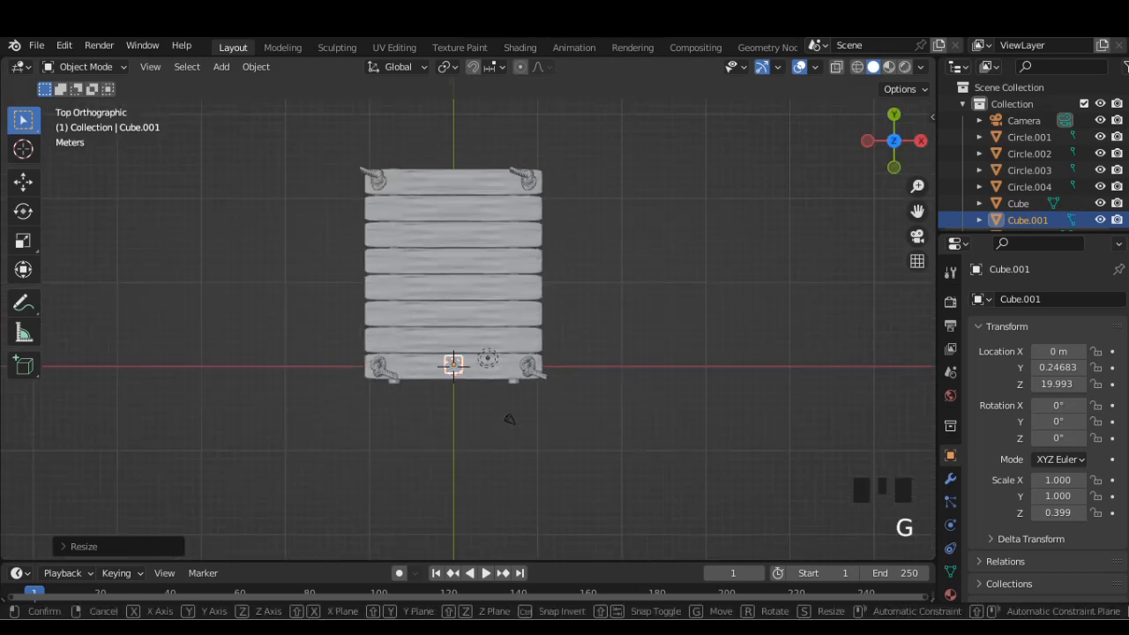
left_click(509, 419)
Stretch the flattened cube along Y into a long beam, to a Y scale of about 19.18.
middle_click_drag(507, 416, 559, 354)
key("s")
key("y")
left_click(559, 354)
key("s")
key("y")
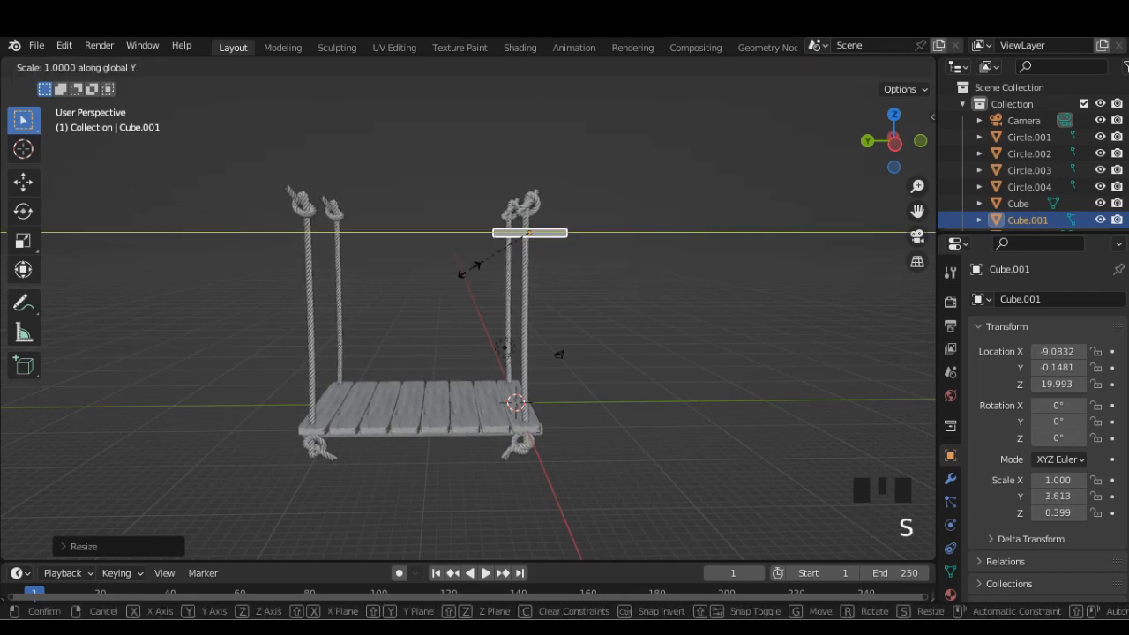
left_click(559, 356)
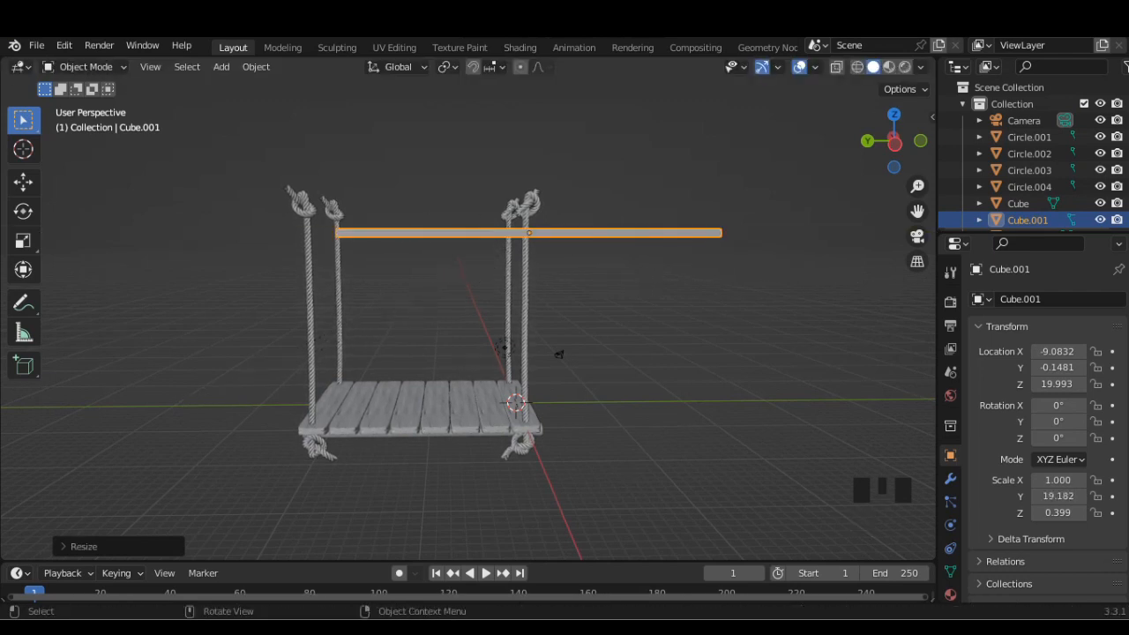
Shift the beam along Y toward the platform's middle, to about 8.05 m, and raise it beneath the upper knots to about Z 20.78 m.
key("ctrl+KP_3")
key("g")
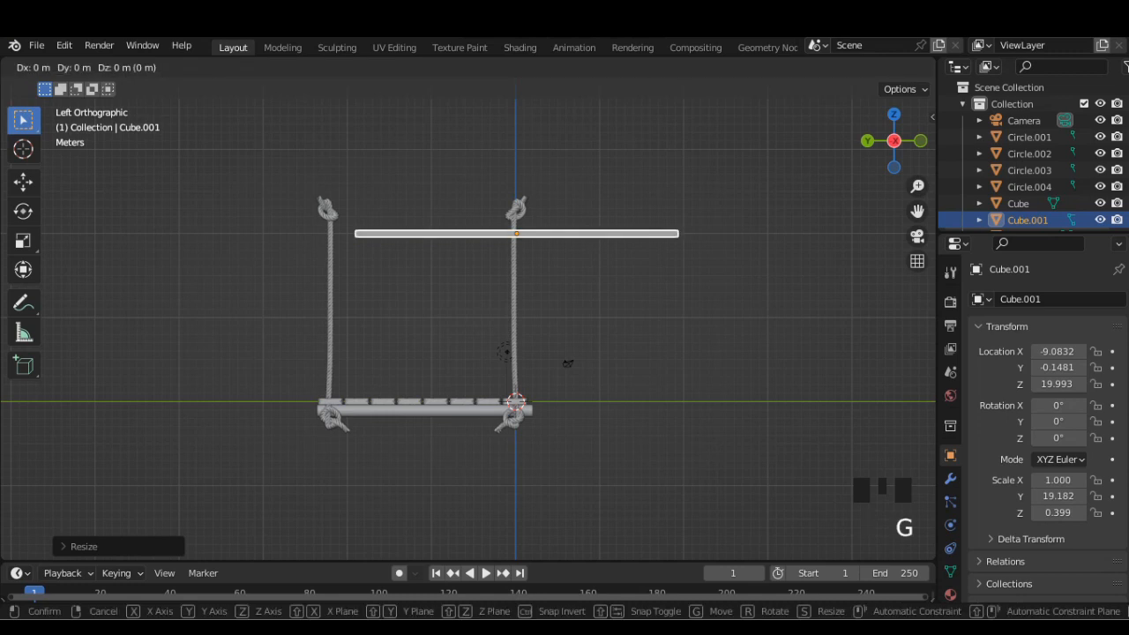
key("y")
left_click(490, 356)
key("g")
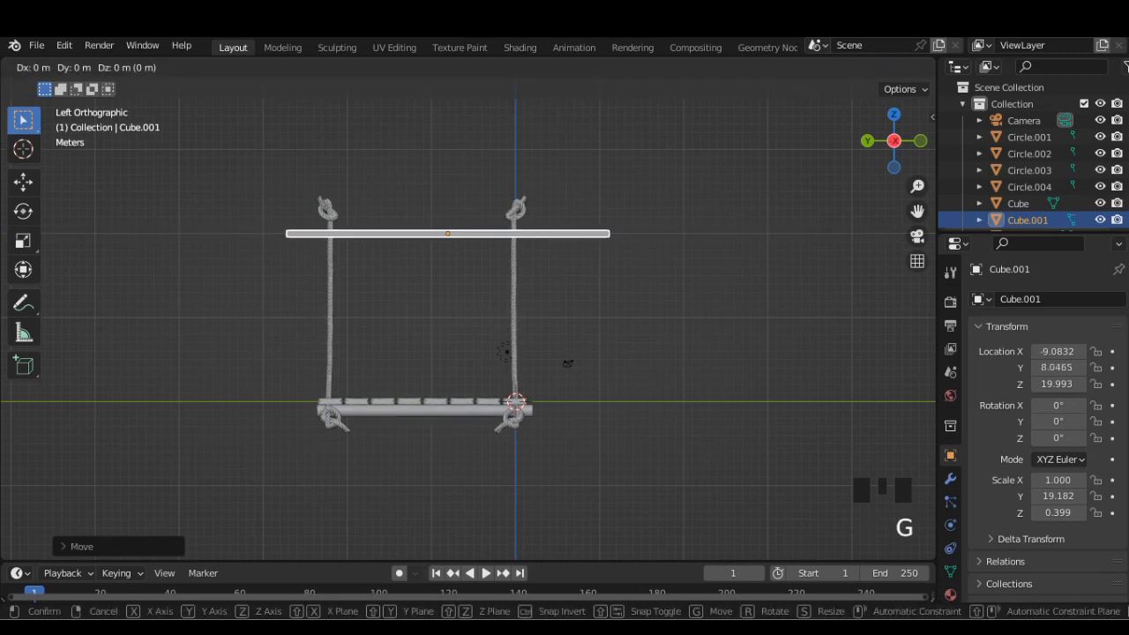
key("x")
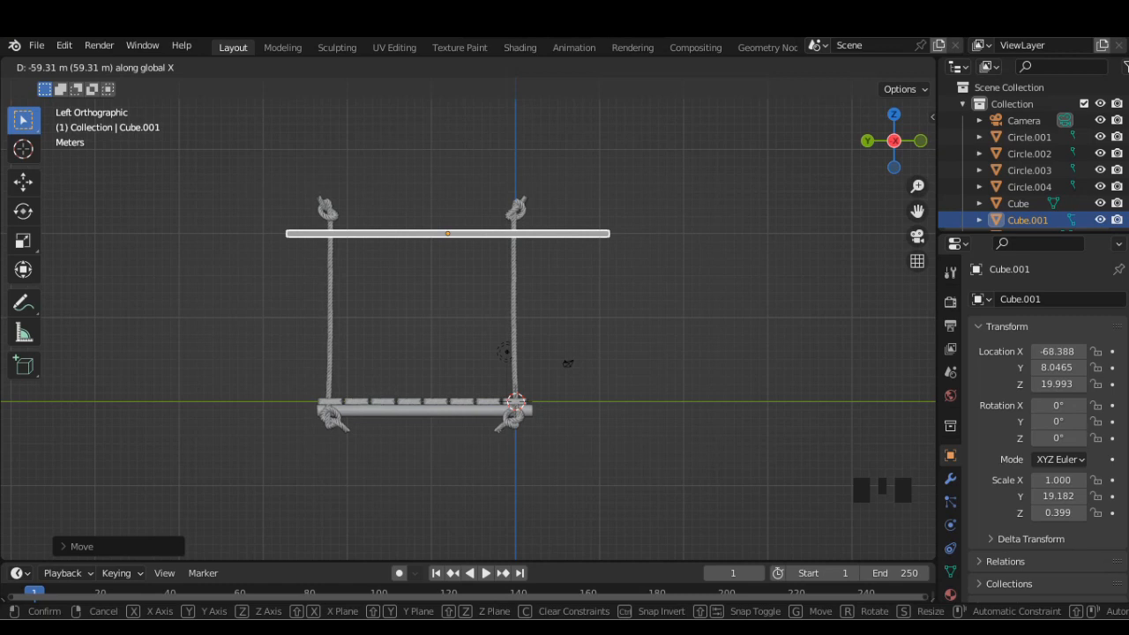
key("z")
left_click(568, 360)
middle_click_drag(568, 361, 602, 282)
Centre the beam lengthwise over the two ropes by moving it along Y to about 10.42 m.
left_click(894, 148)
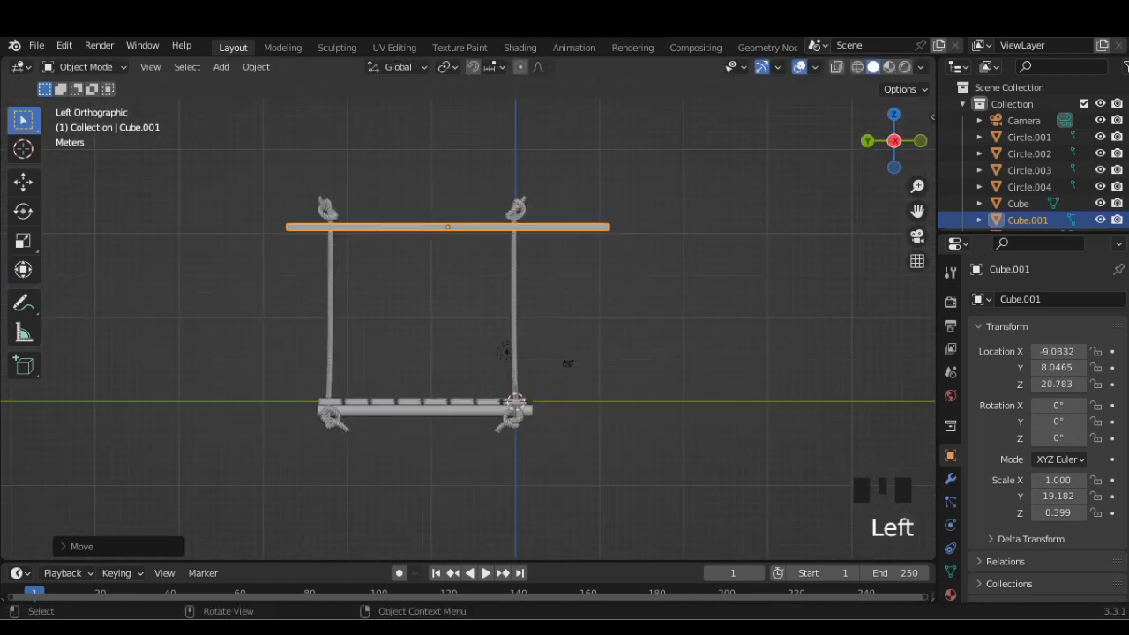
key("g")
key("y")
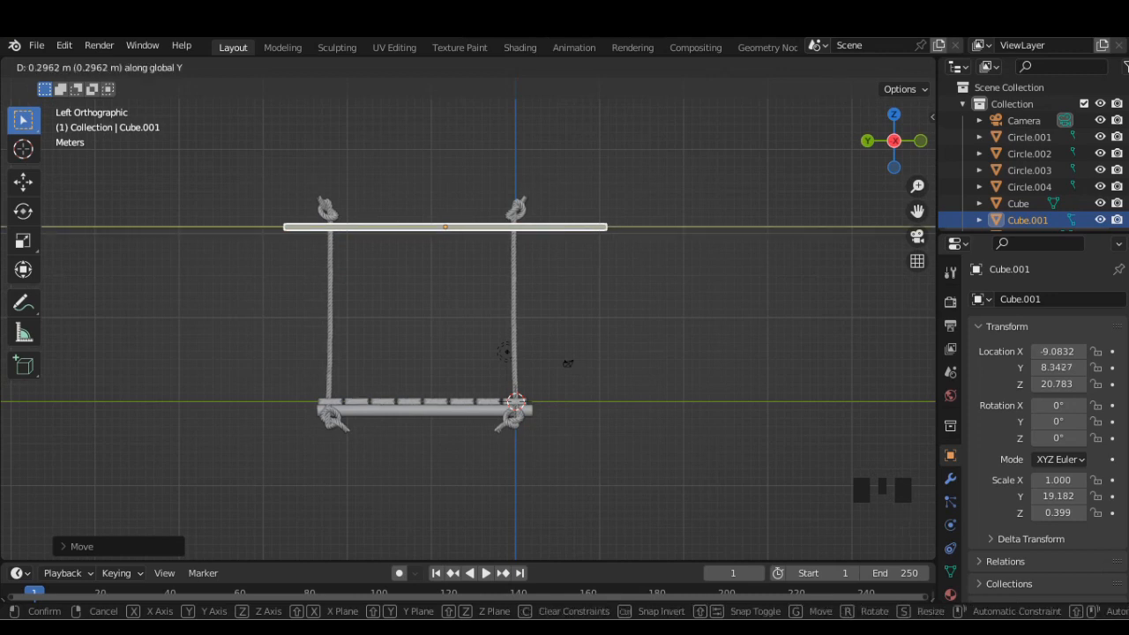
left_click(564, 305)
Duplicate the overhead beam along X onto the opposite pair of ropes, at about X 8.97 m.
scroll(565, 305, "down", 2)
middle_click_drag(565, 304, 462, 393)
left_click(893, 129)
key("shift+d")
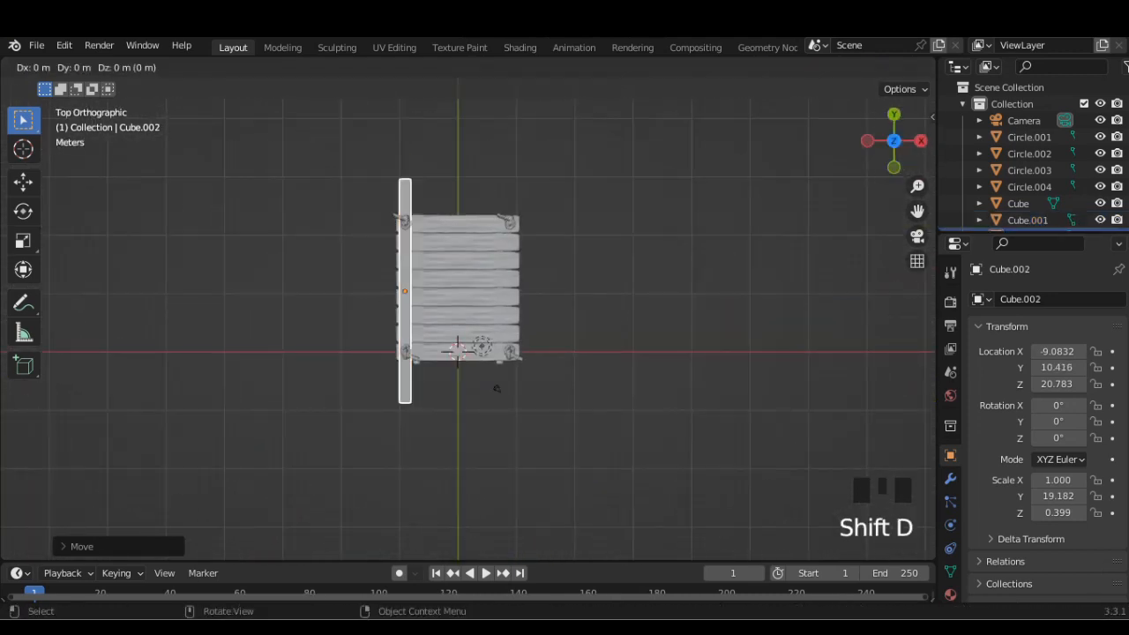
key("x")
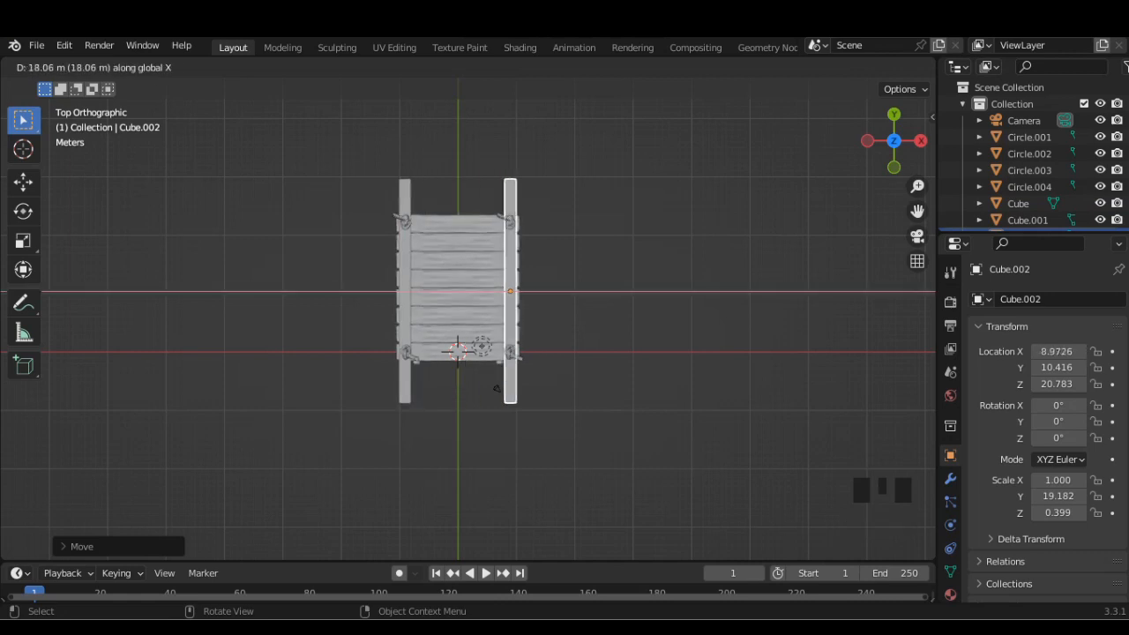
left_click(564, 317)
Examine how the two overhead beams sit against the ropes and their upper knots.
scroll(564, 317, "up", 2)
middle_click_drag(565, 318, 590, 236)
scroll(538, 403, "up", 2)
middle_click_drag(538, 403, 525, 362)
scroll(556, 351, "down", 2)
scroll(550, 350, "up", 2)
scroll(525, 361, "up", 2)
scroll(523, 363, "down", 1)
scroll(523, 363, "down", 1)
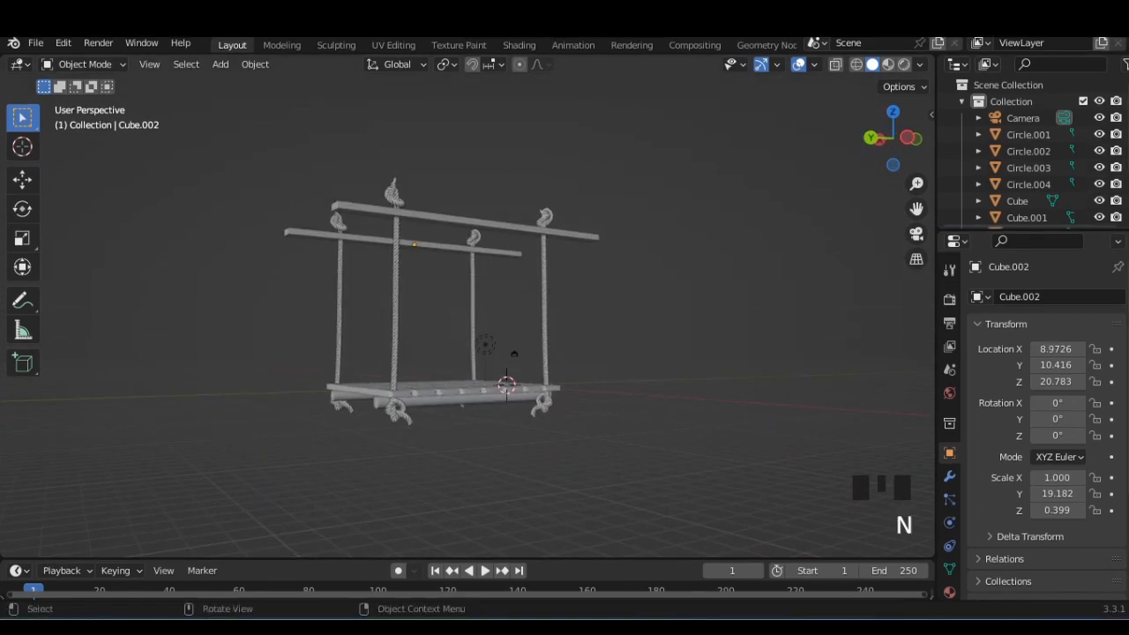
Add a cube mesh and place it above the planks at about X 3.77, Y 9.13, Z 2.74 m.
middle_click_drag(530, 335, 512, 369)
left_click(222, 67)
mouse_move(243, 85)
left_click(377, 99)
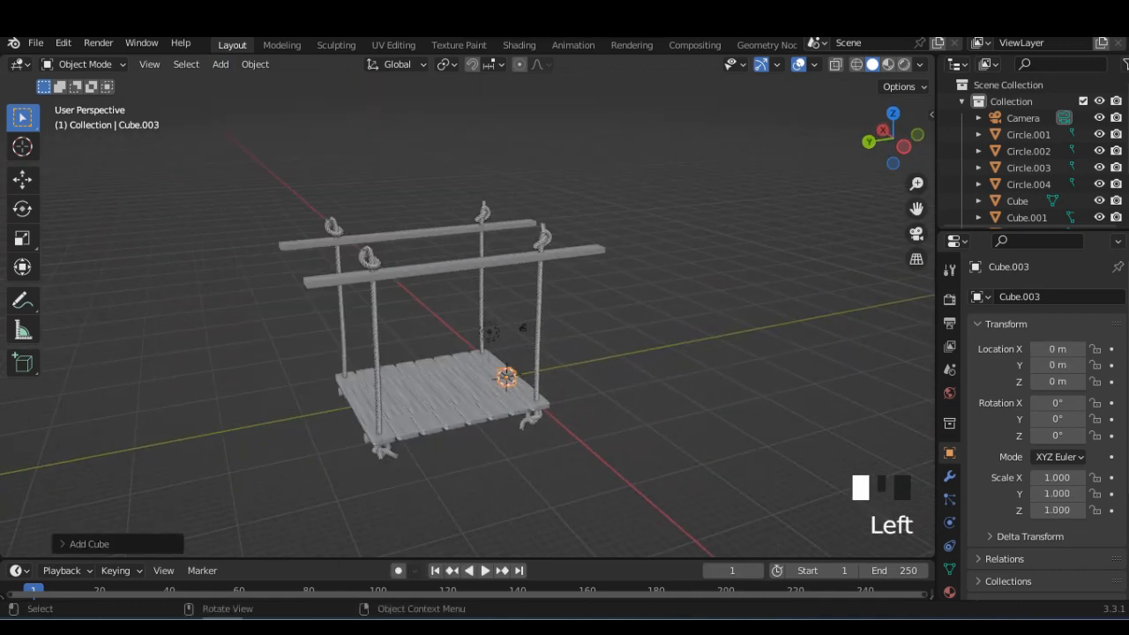
middle_click_drag(377, 99, 414, 141)
scroll(467, 309, "down", 2)
key("g")
left_click(524, 352)
middle_click_drag(524, 351, 541, 335)
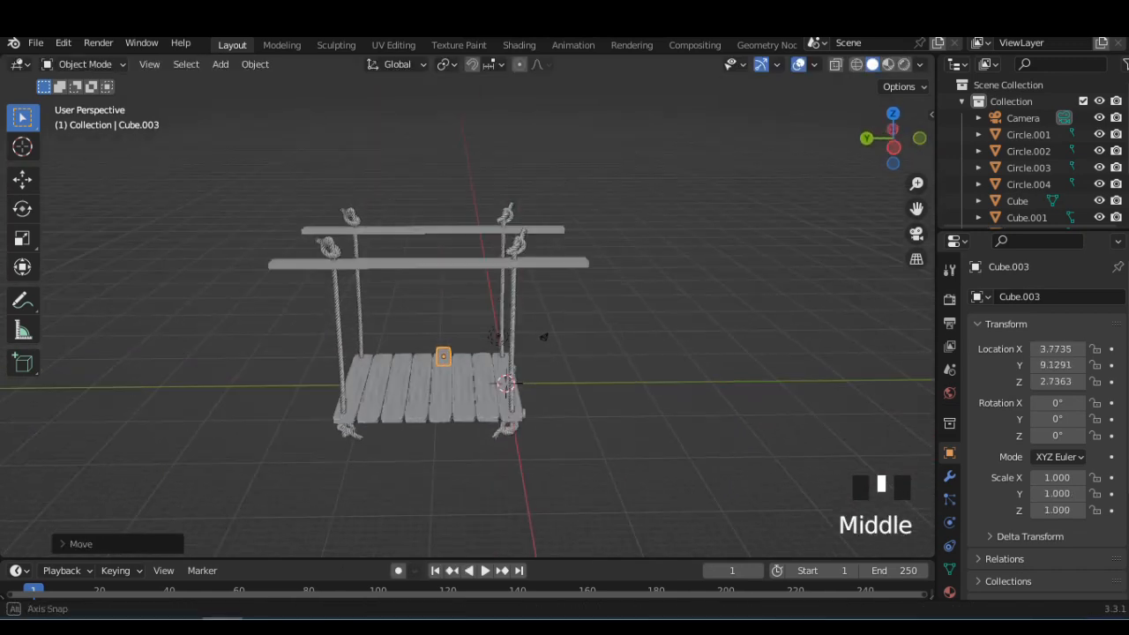
Enlarge the cube to a scale of about 10.71 and flatten it along Z to about 1.52.
key("s")
left_click(543, 335)
key("s")
key("z")
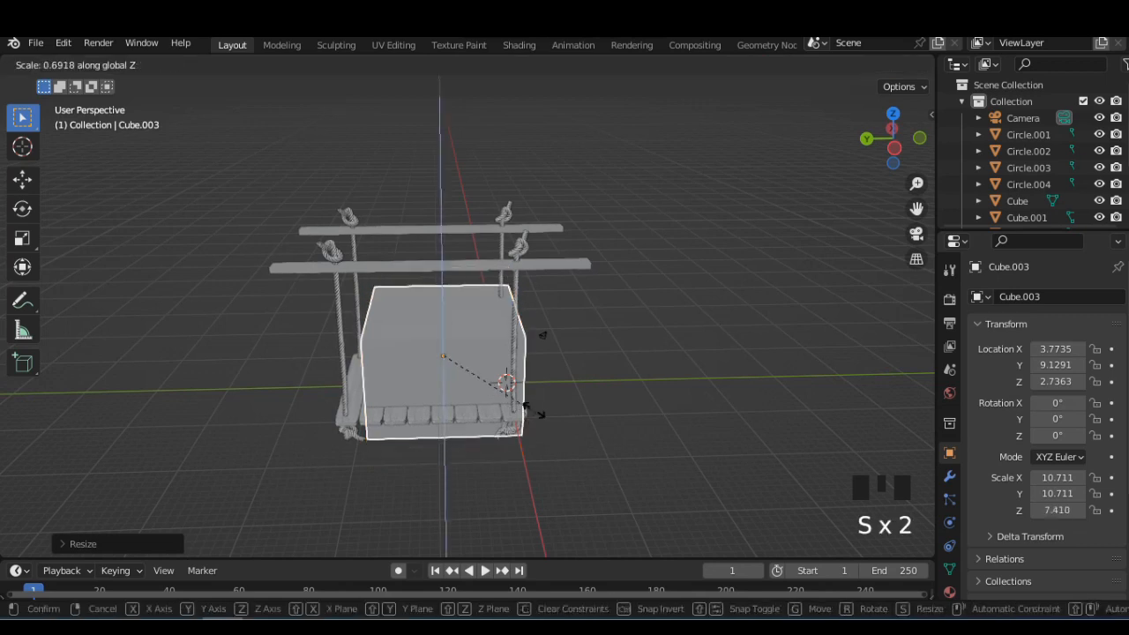
left_click(529, 339)
Narrow the flat block along Y to a scale of about 9.54 so it fits between the ropes.
key("ctrl+KP_3")
key("s")
key("y")
left_click(597, 448)
Centre the block between the ropes at about Y 10.91 m and lower it onto the planks at about Z 1.91 m.
key("g")
key("x")
key("Return")
key("g")
key("z")
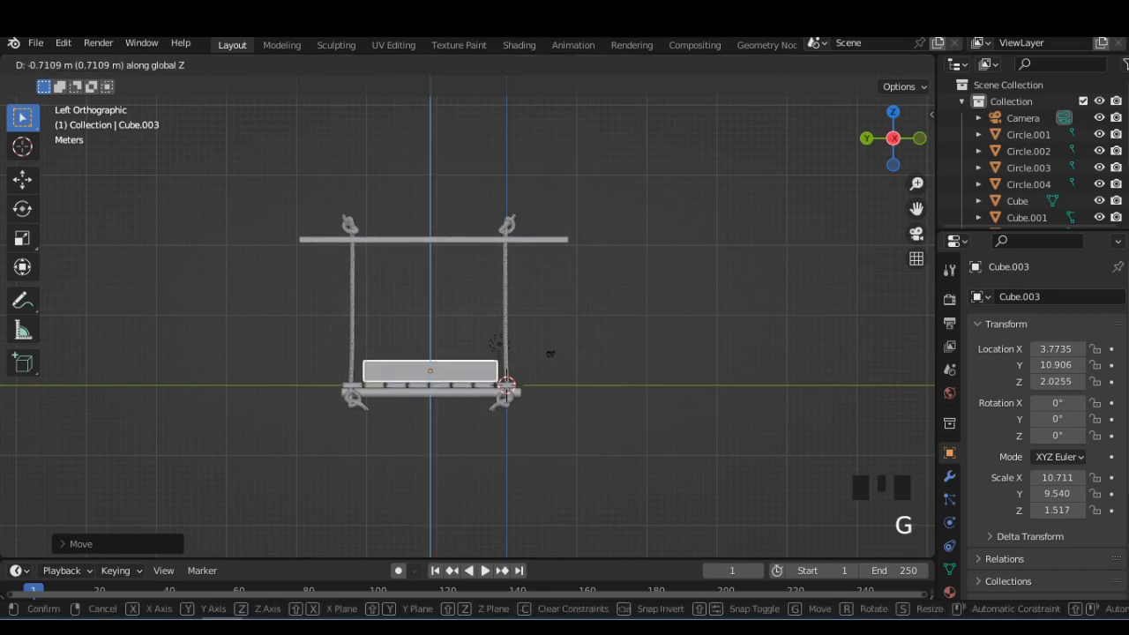
left_click(593, 447)
left_click(592, 446)
Slide the block along X toward the platform's centre, to about X 1.06 m.
middle_click_drag(593, 446, 697, 441)
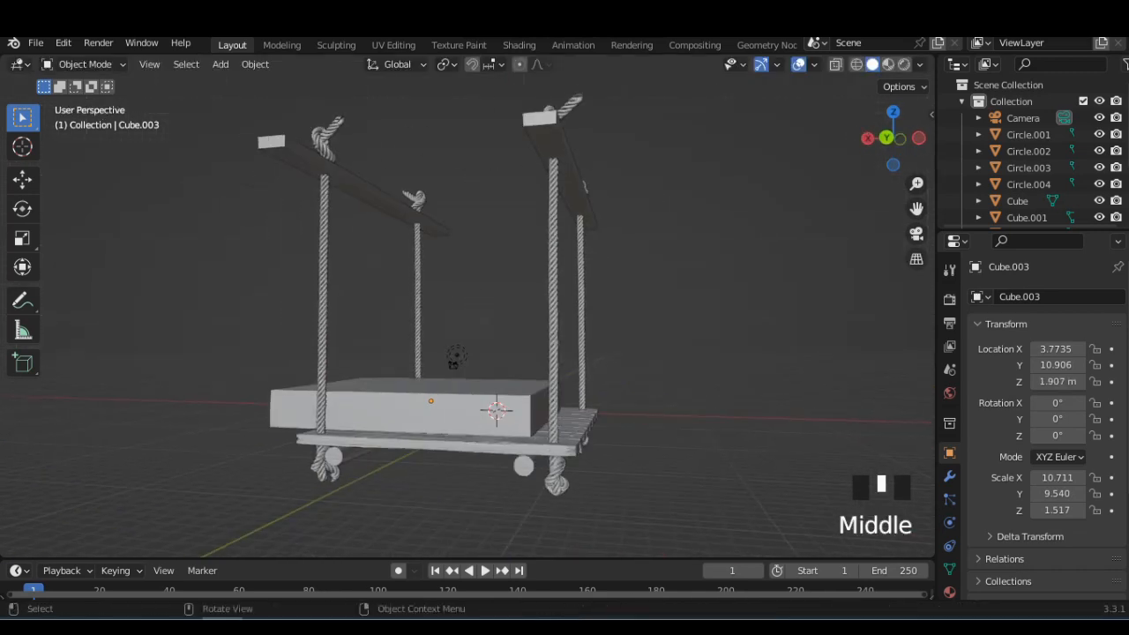
left_click(884, 142)
key("g")
key("x")
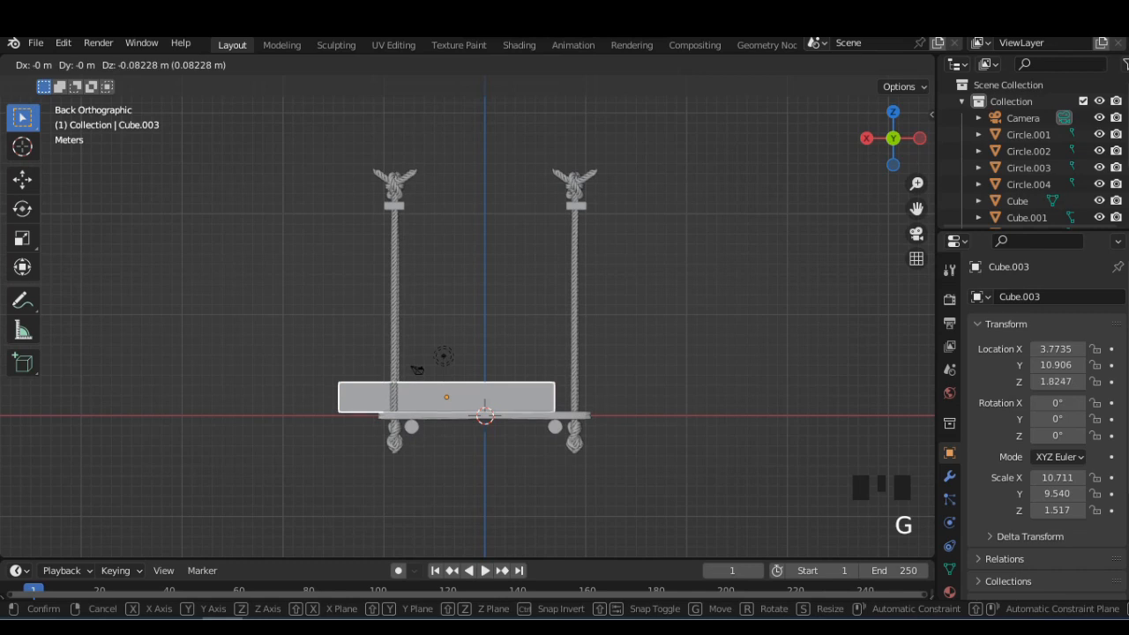
key("Return")
Narrow the block along X to a scale of about 9.26 and centre it over the platform at about X 0.32 m.
key("s")
key("y")
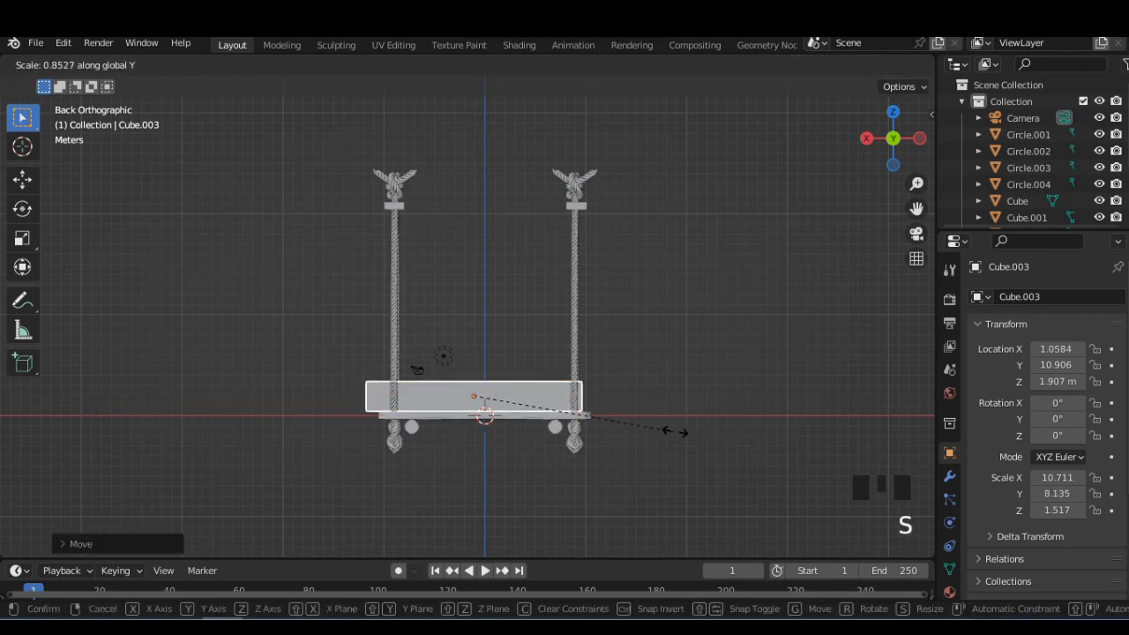
key("x")
left_click(685, 429)
key("s")
key("x")
left_click(679, 441)
key("g")
key("x")
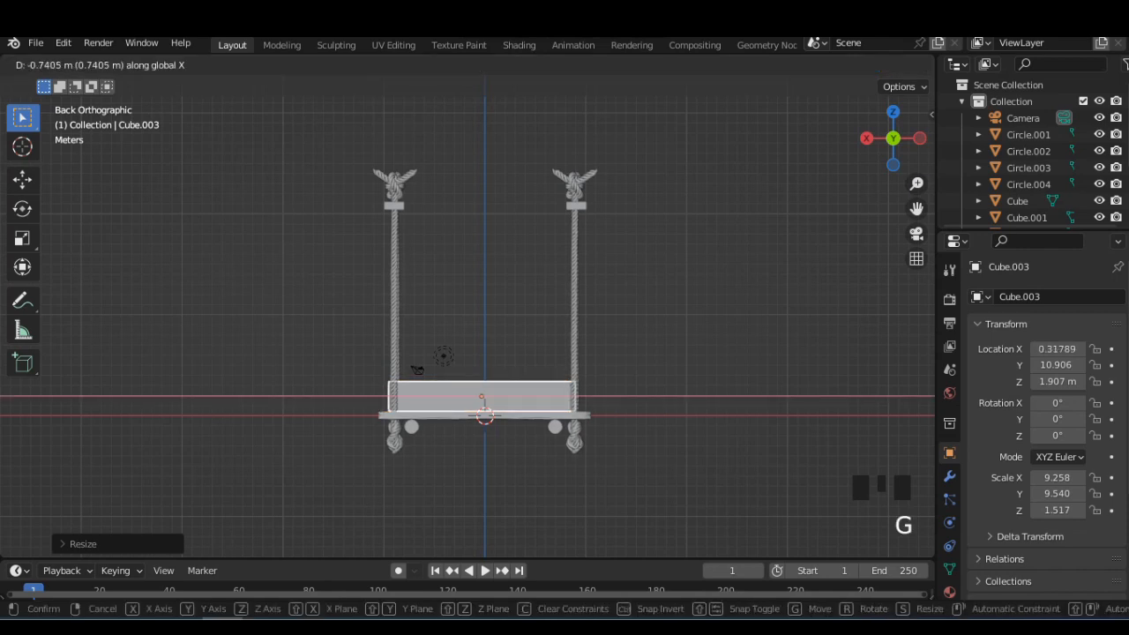
left_click(417, 369)
Adjust the block's size along Y to fit the platform's length.
middle_click_drag(417, 369, 697, 392)
key("s")
key("y")
left_click(617, 419)
Round the block's edges with a Bevel modifier of 0.1 m and 2 segments, and apply it.
left_click(950, 477)
left_click(1006, 297)
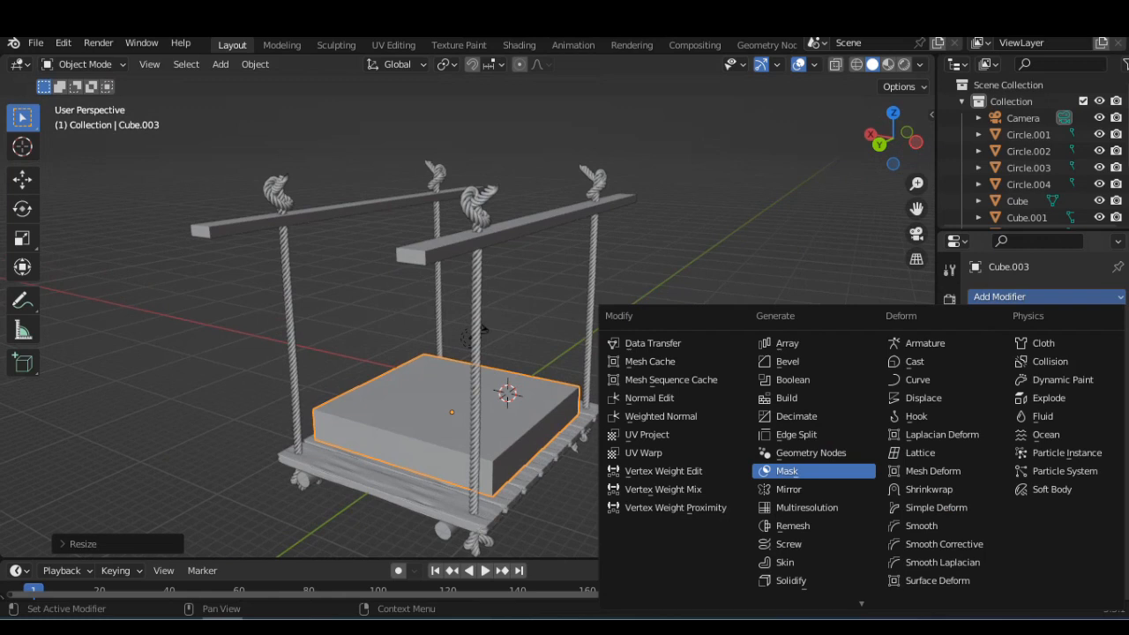
left_click(787, 361)
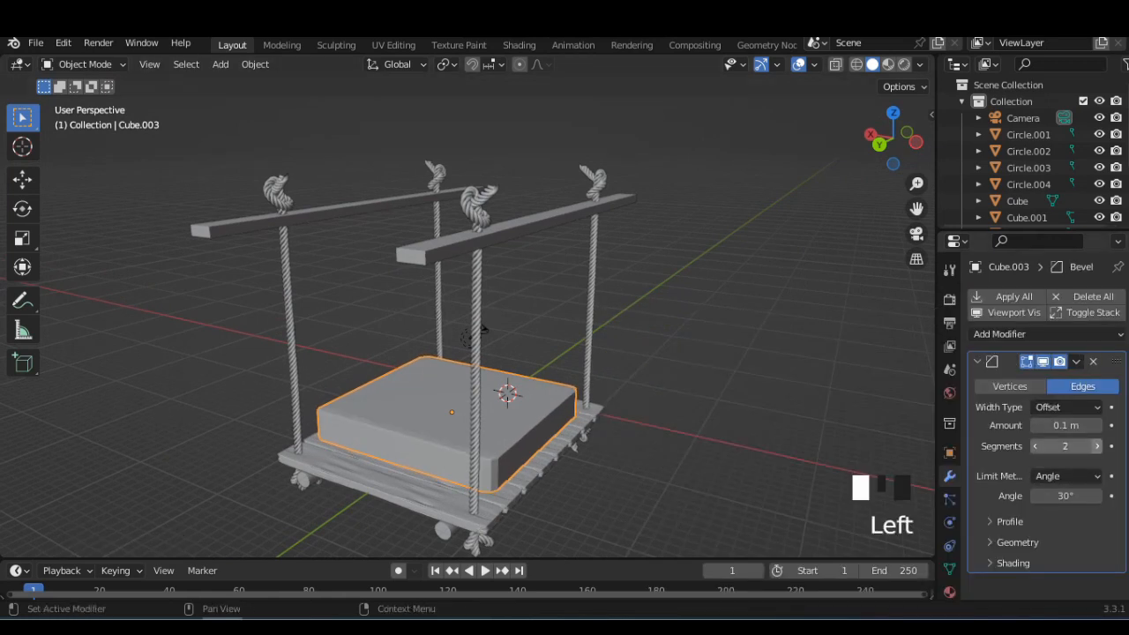
left_click(1076, 362)
left_click(1004, 380)
Add a Catmull-Clark Subdivision Surface modifier with 2 viewport levels to the block and apply it.
left_click(1006, 297)
scroll(792, 580, "down", 3)
left_click(798, 531)
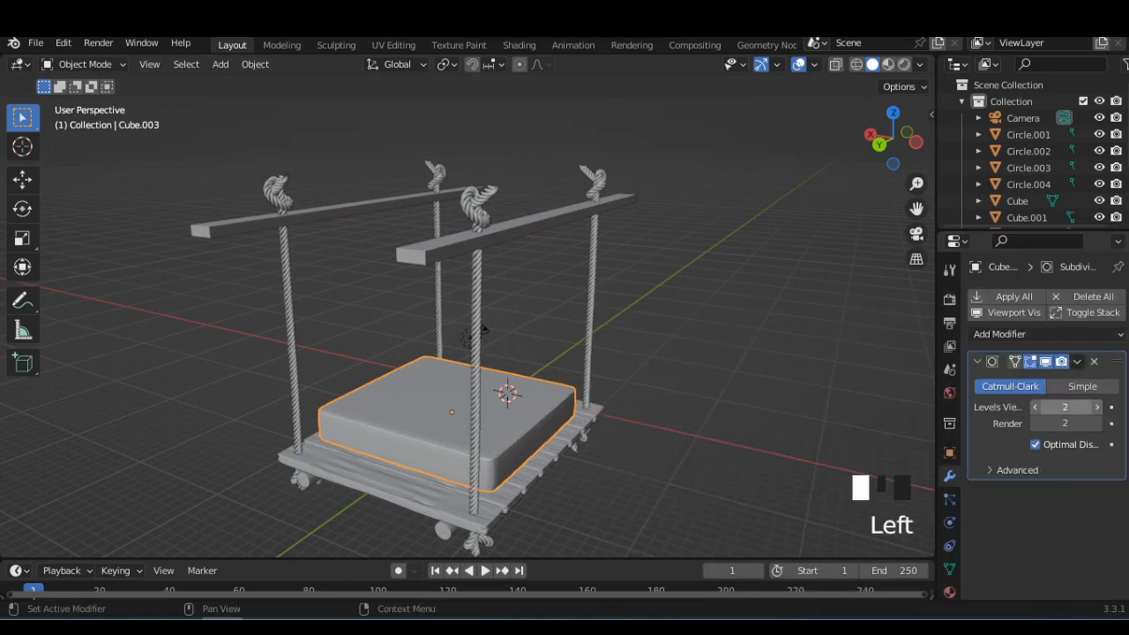
left_click(1076, 362)
left_click(1004, 381)
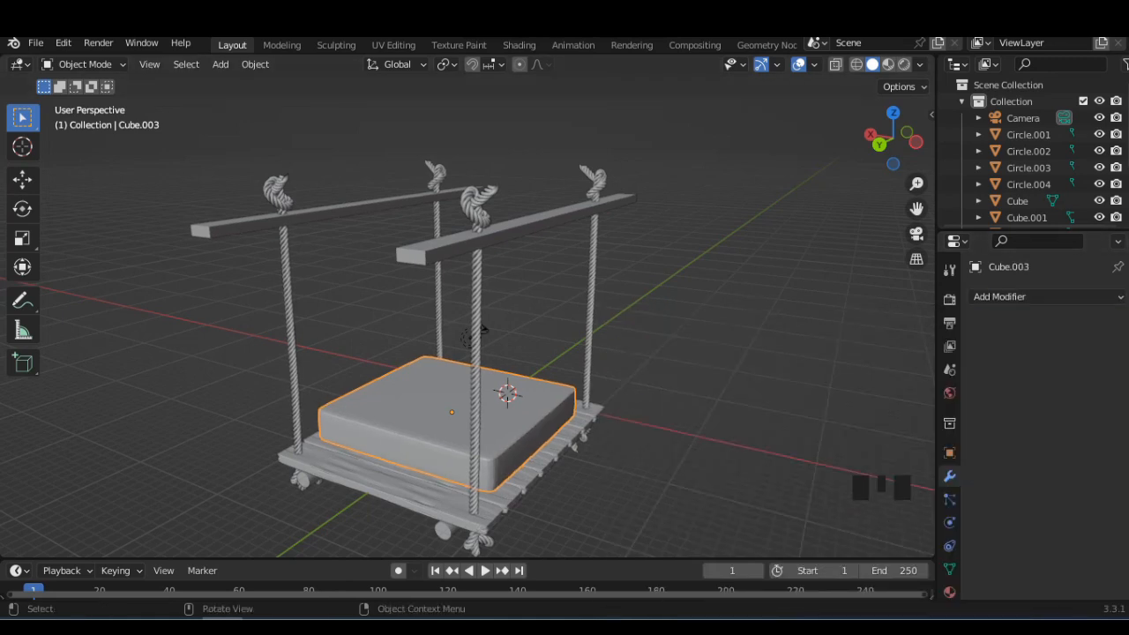
Give the planks Collision physics and the block on top of them Cloth physics.
left_click(949, 522)
left_click(1017, 201)
left_click(1055, 332)
left_click(445, 414)
left_click(1054, 333)
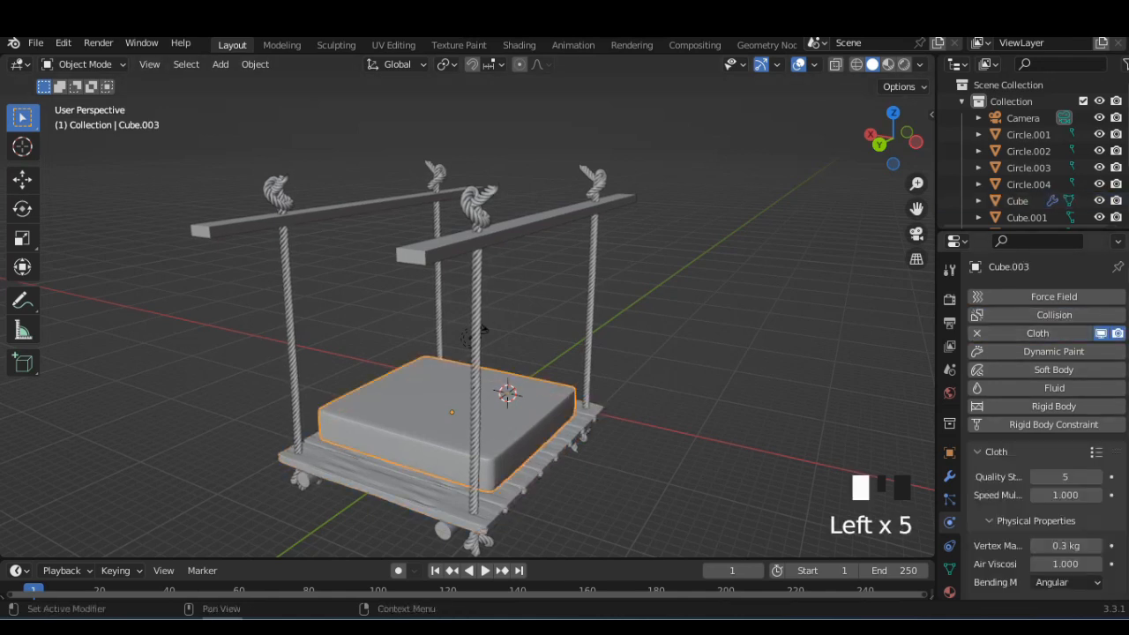
Enable Internal Springs and Self Collisions in the block's cloth settings.
scroll(1041, 424, "down", 11)
scroll(1024, 441, "down", 13)
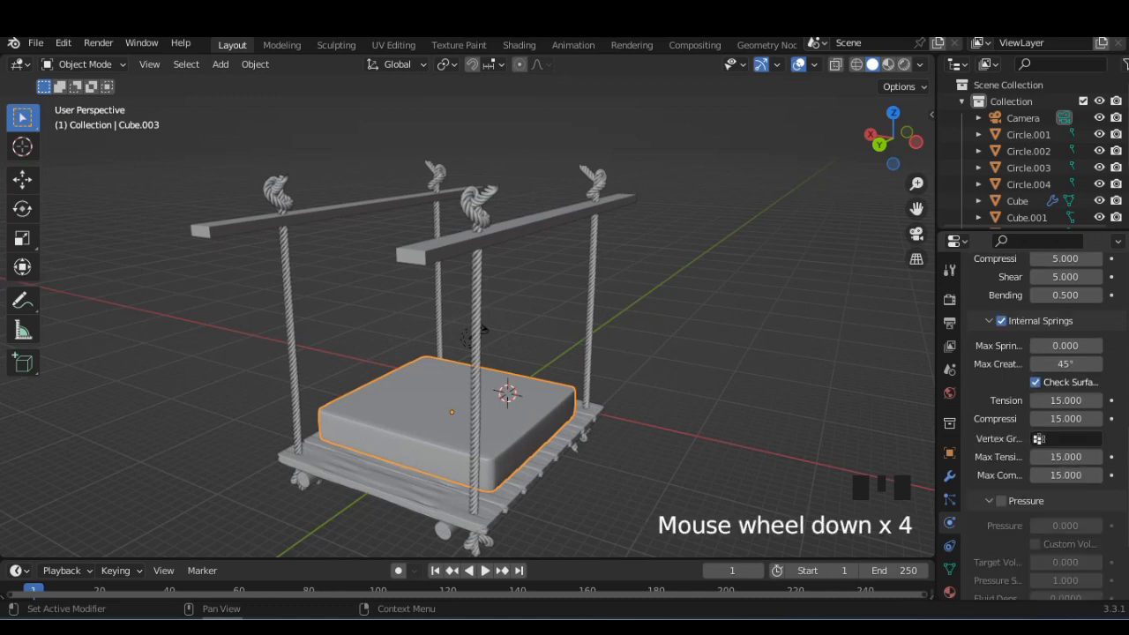
left_click(1009, 527)
scroll(1041, 423, "down", 20)
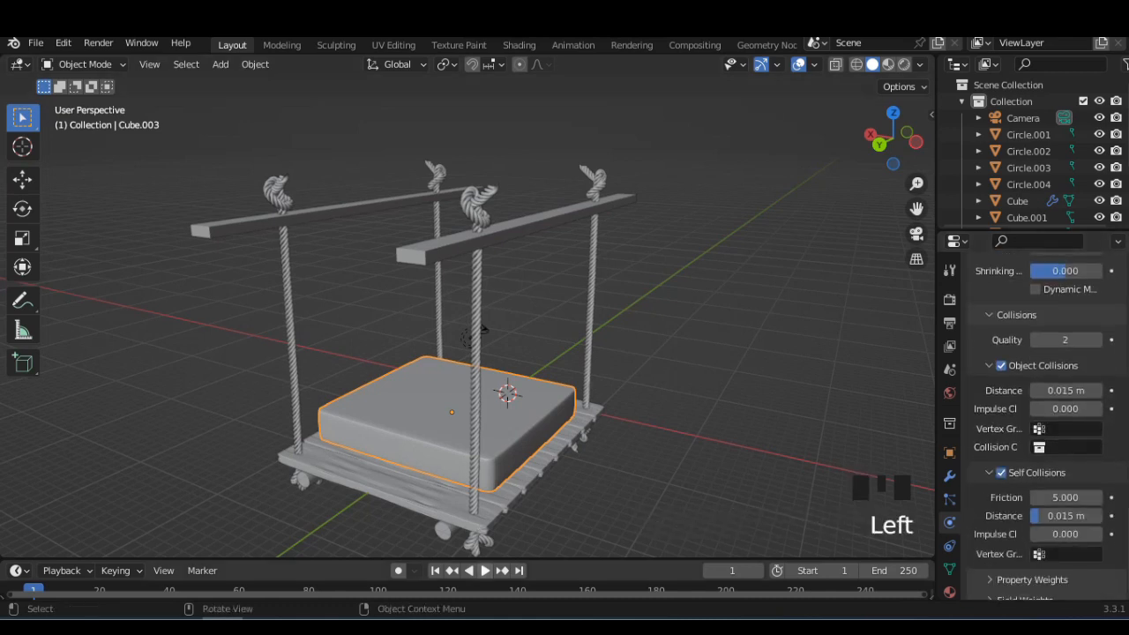
Play the cloth simulation, return to frame 1 and set the self-collision distance to 0.02 m.
left_click(484, 571)
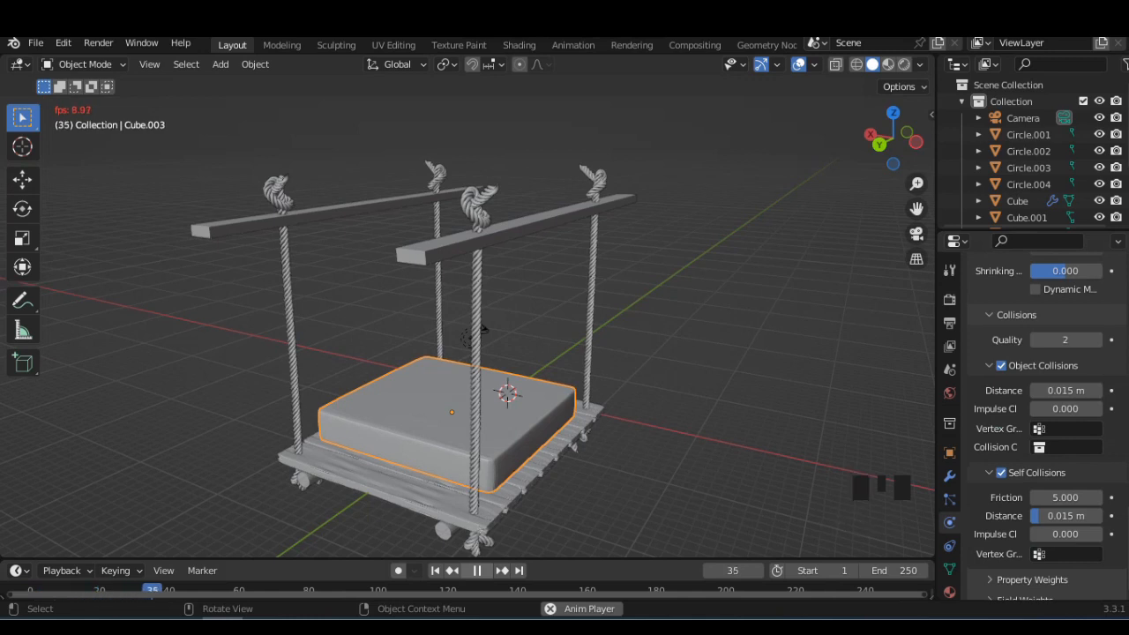
left_click(476, 571)
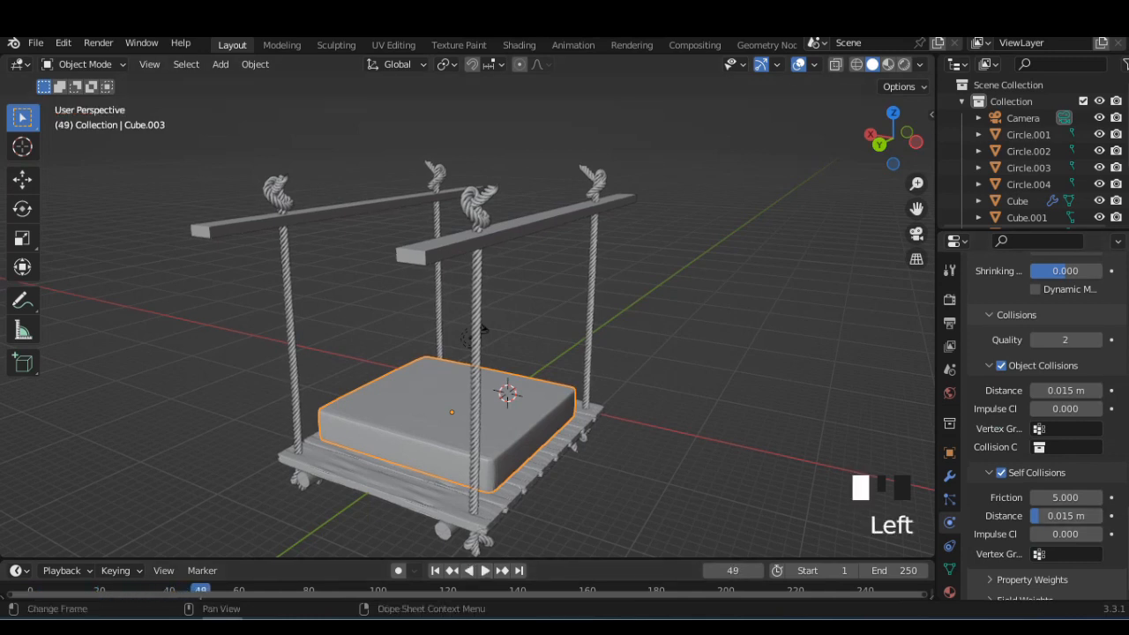
left_click(435, 571)
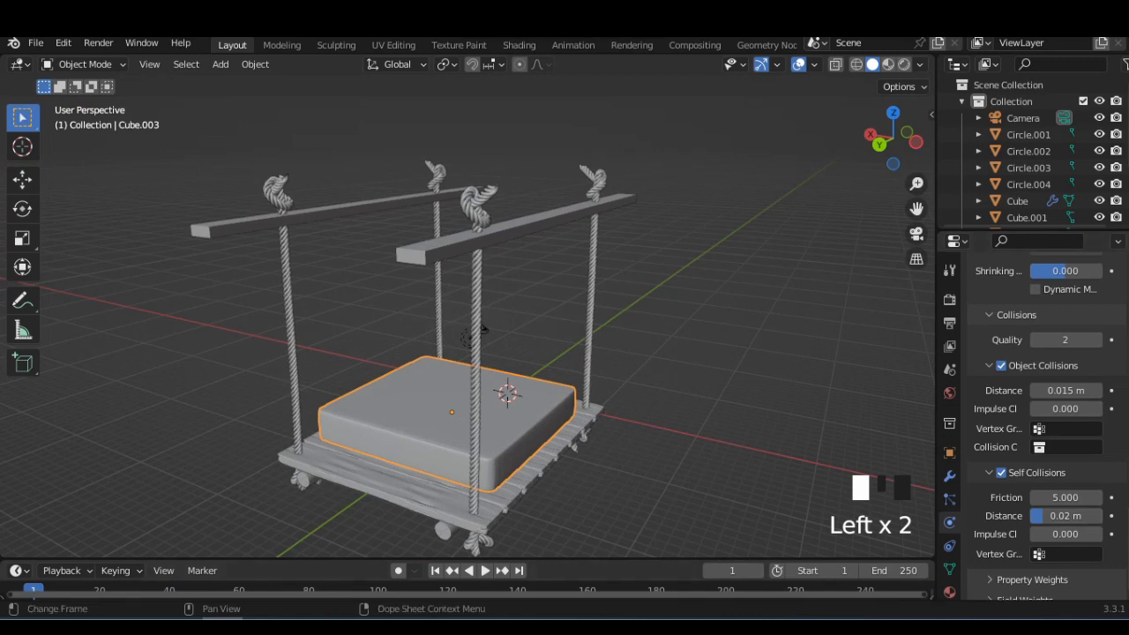
Replay the cloth simulation, rewind it and set the self-collision distance to 0.05 m.
middle_click_drag(484, 329, 509, 284, "shift")
left_click(476, 570)
left_click(435, 570)
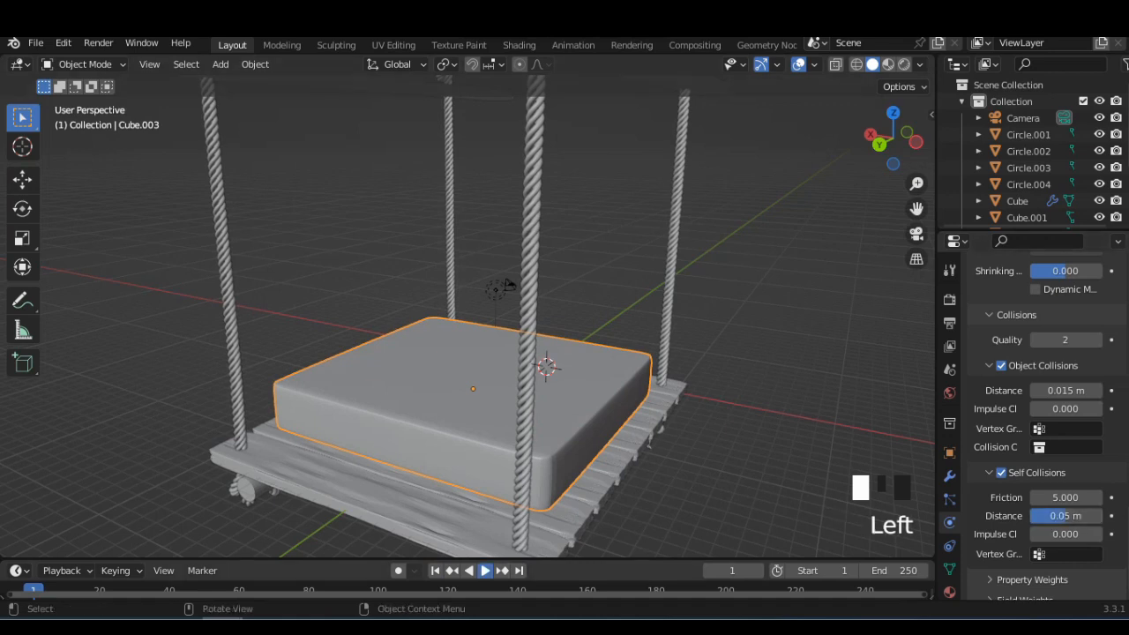
Set the self-collision distance to 0.03 m and replay the simulation to inspect the block up close.
left_click(476, 571)
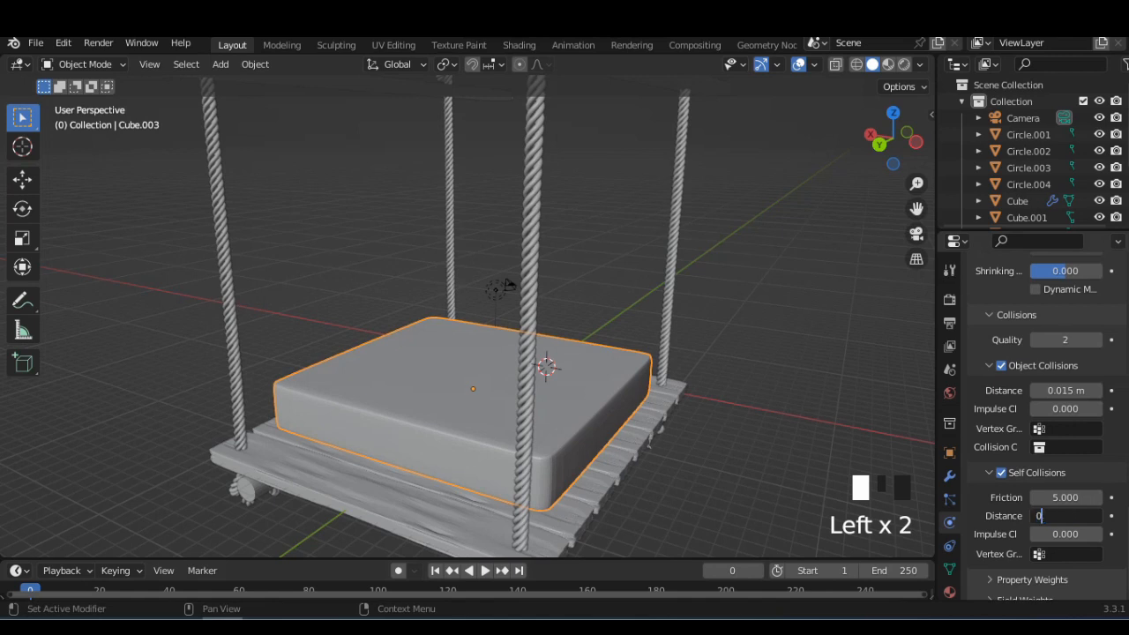
left_click(485, 571)
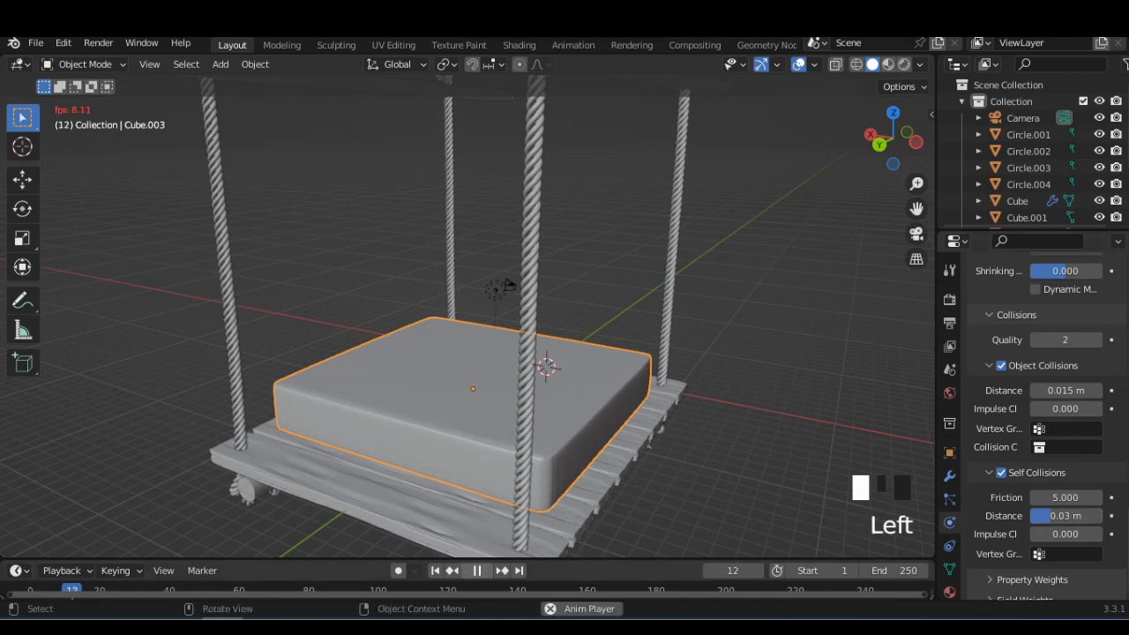
scroll(509, 284, "up", 2)
middle_click_drag(509, 284, 527, 245, "shift")
left_click(477, 571)
mouse_move(530, 353)
middle_mouse_down()
mouse_move(434, 327)
mouse_move(487, 325)
mouse_move(533, 351)
middle_mouse_up()
middle_click_drag(524, 240, 589, 232)
Set the Max Spring Creation Length of the block's internal springs to 0.001.
scroll(1041, 423, "up", 20)
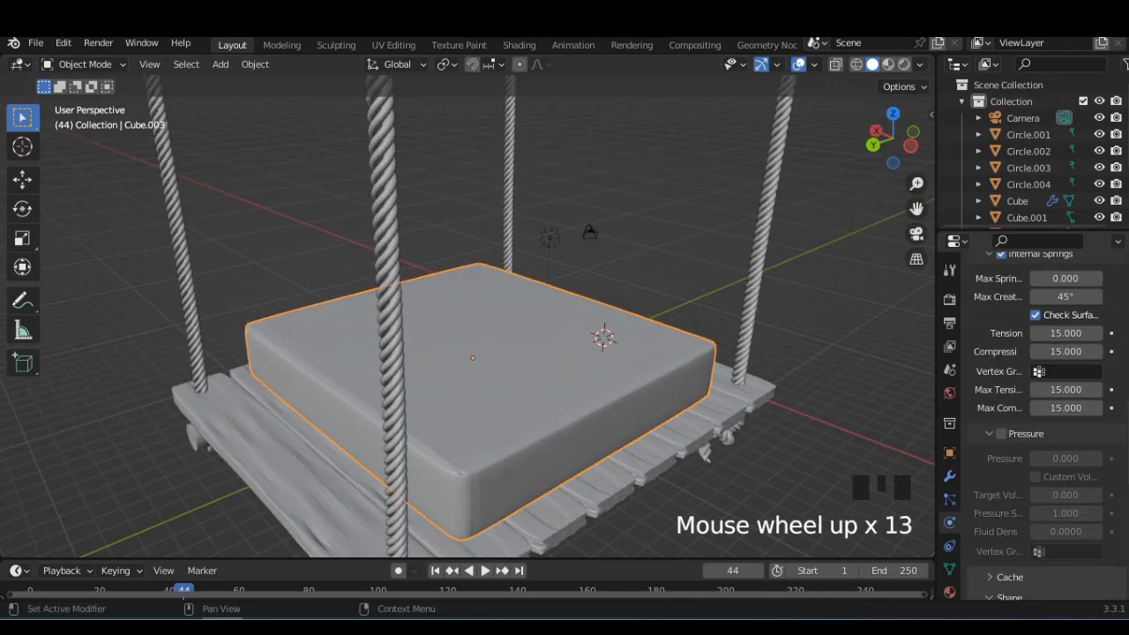
scroll(1041, 424, "down", 4)
scroll(1050, 441, "up", 6)
scroll(1050, 441, "down", 11)
left_click(1065, 477)
type("0.")
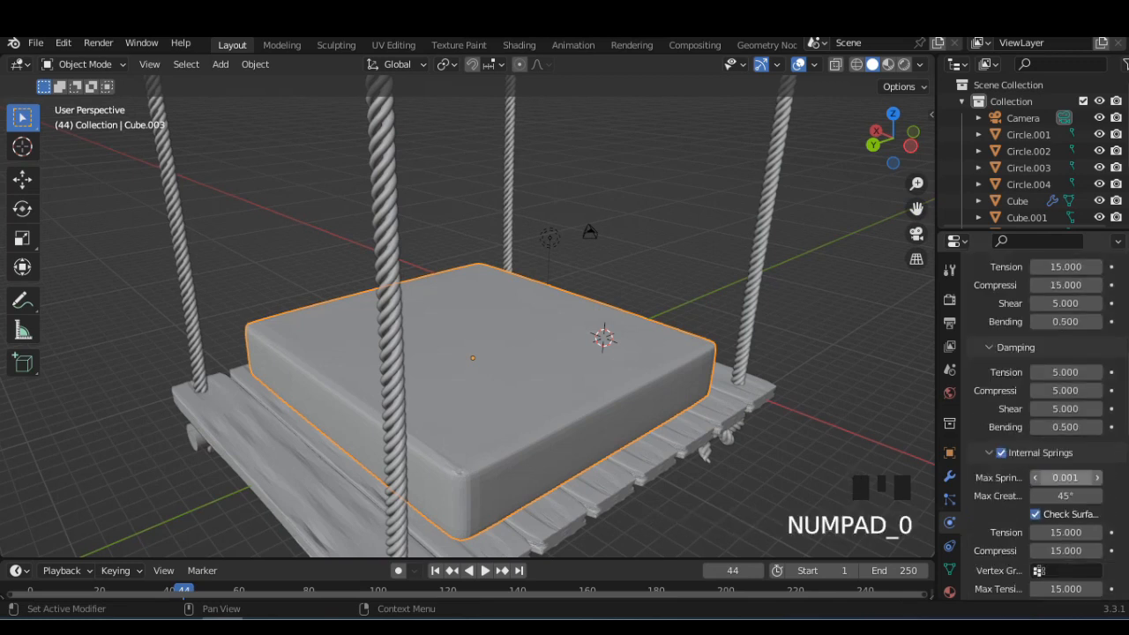
Rerun the block's cloth simulation from the start and stop it at frame 11.
key("Left")
key("Left")
key("Left")
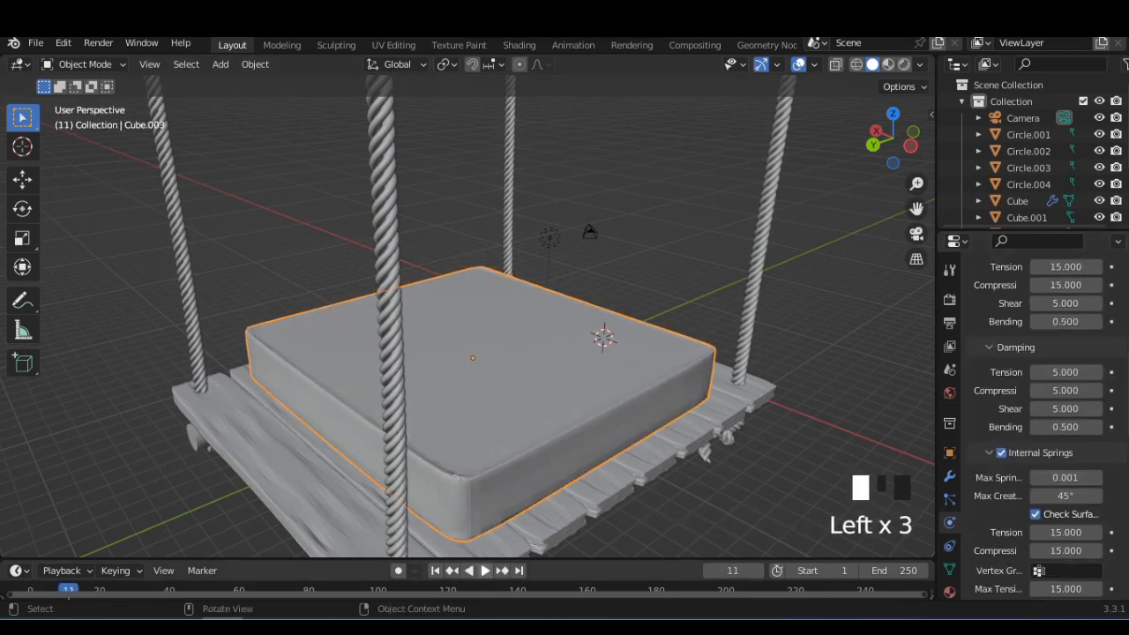
Scrub the simulation back to frame 9 to inspect the block, and rewind it to frame 1.
left_click_drag(65, 590, 61, 589)
middle_click_drag(530, 371, 468, 318)
left_click(949, 476)
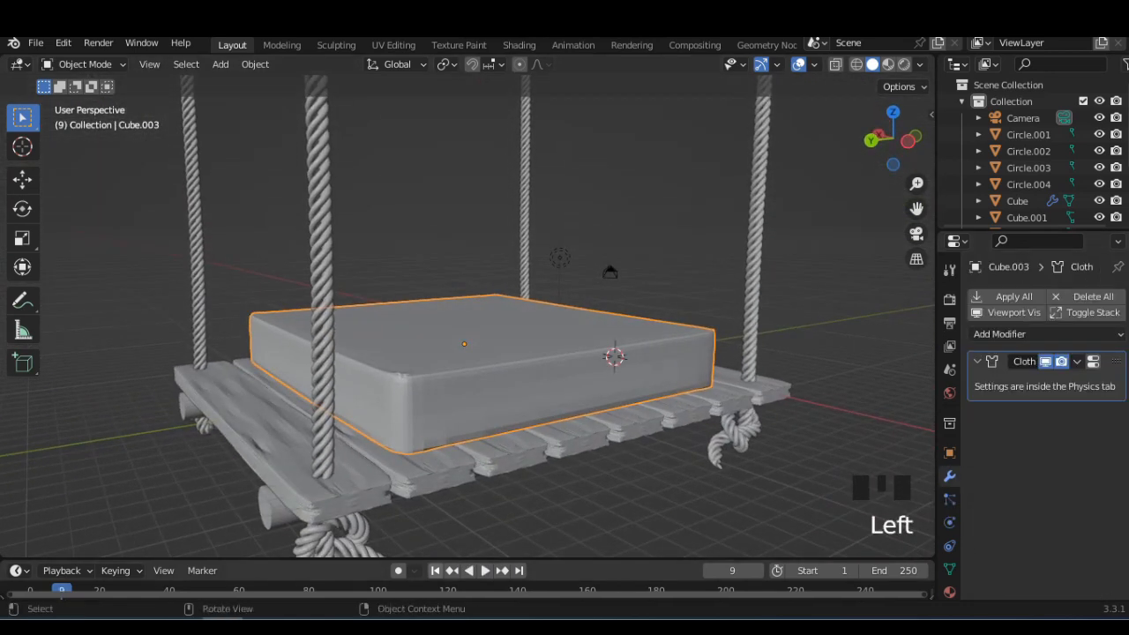
left_click(435, 571)
Set the block's self-collision distance to 0.02 m and rerun its cloth simulation, stopping at frame 9.
left_click(949, 523)
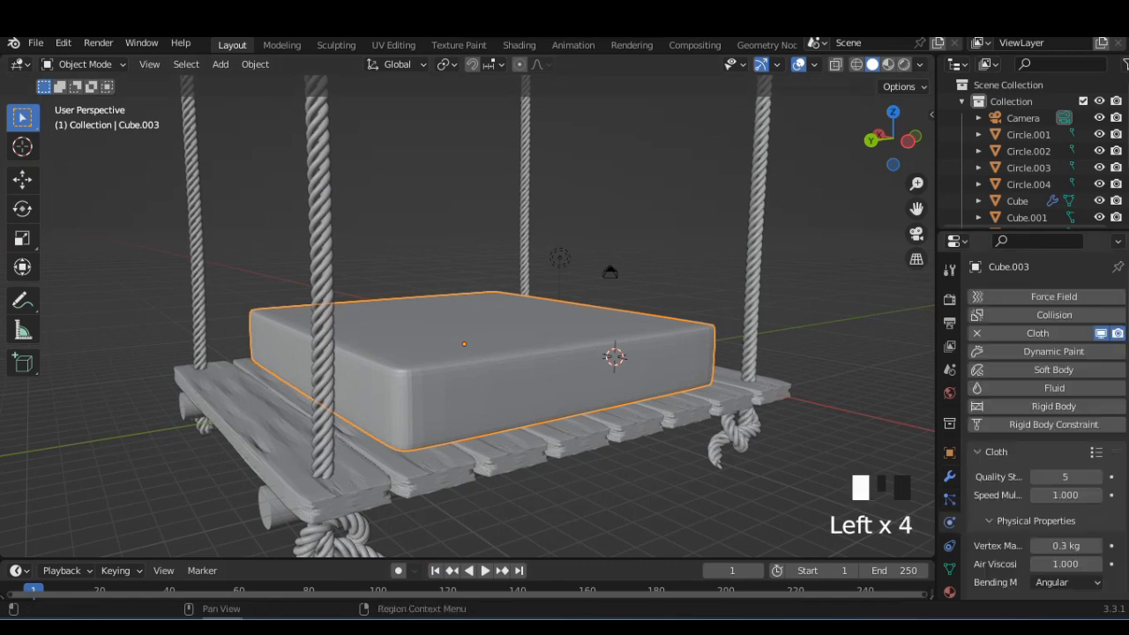
scroll(1059, 504, "down", 20)
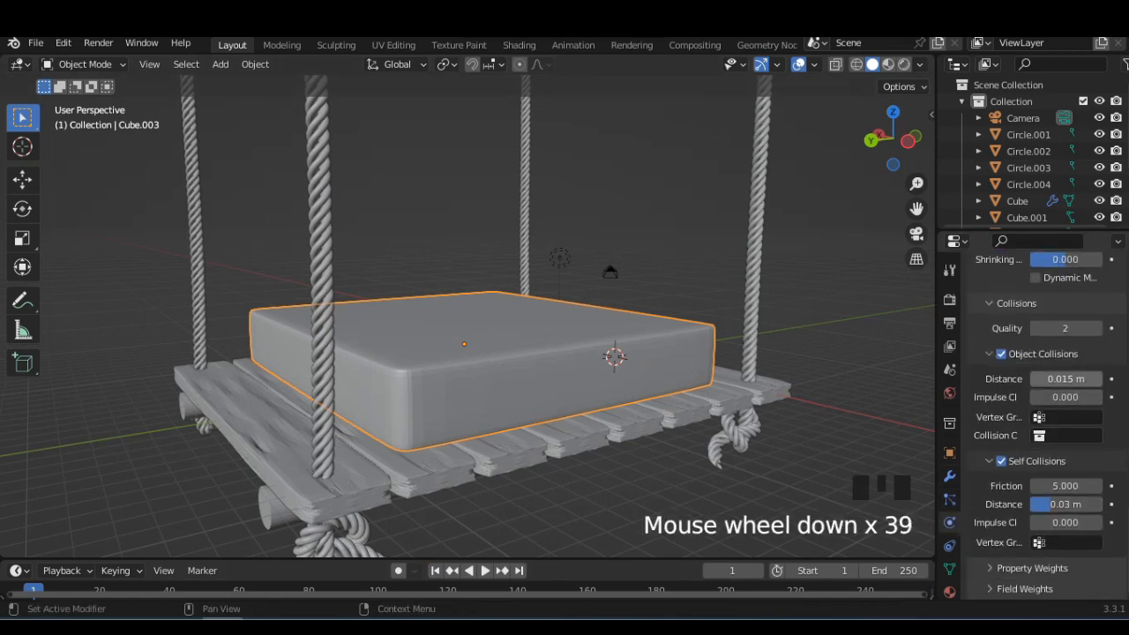
scroll(1058, 503, "up", 2)
scroll(1059, 504, "down", 5)
left_click(1059, 504)
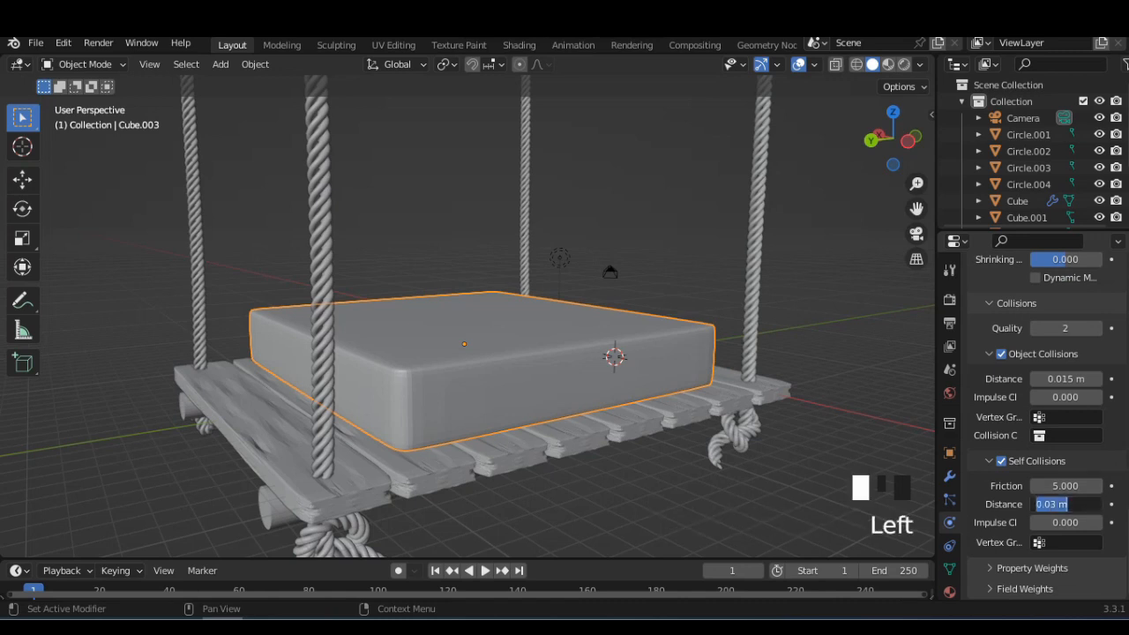
left_click(485, 570)
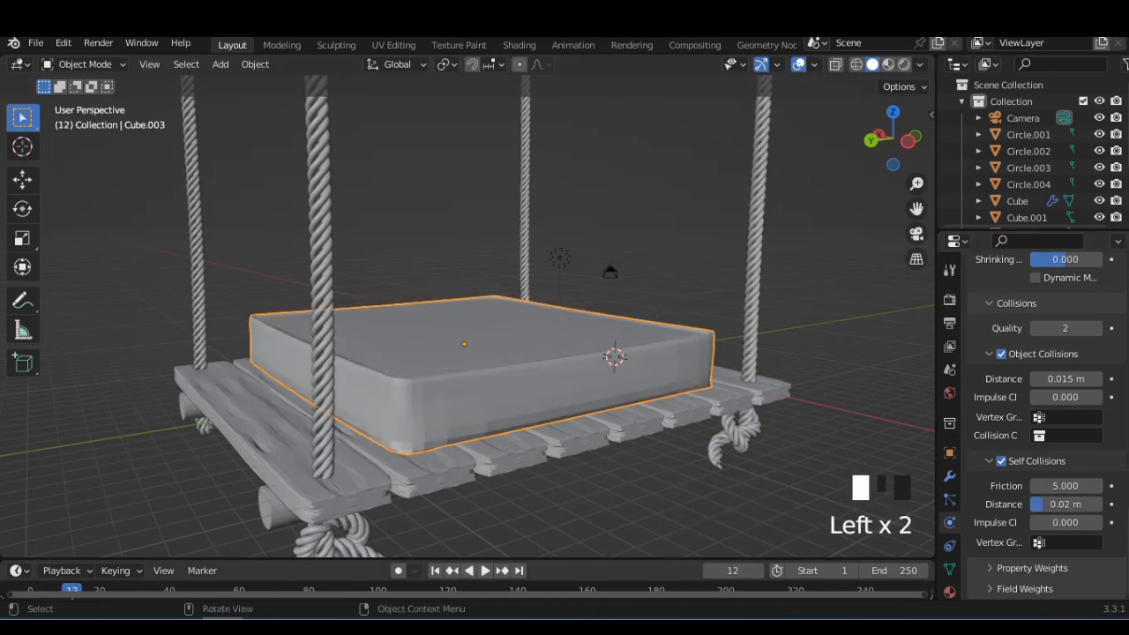
left_click(469, 571)
Apply the Cloth modifier on the simulated block to keep its current shape.
middle_click_drag(609, 272, 516, 274)
left_click(1077, 362)
left_click(1014, 380)
Add a Subdivision Surface modifier to the large cushion and apply it.
left_click(1001, 297)
left_click(816, 566)
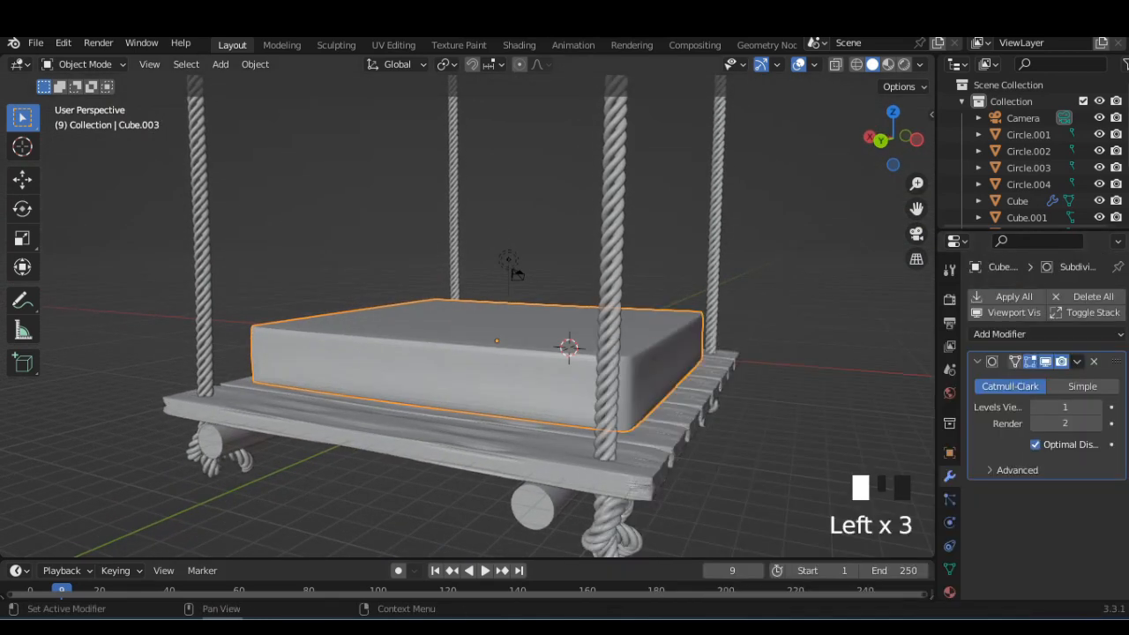
middle_click_drag(759, 459, 716, 473)
left_click(1077, 362)
left_click(1003, 378)
middle_click_drag(670, 415, 636, 406)
Add a new cube in the side view and move it to just above the large cushion.
middle_click_drag(653, 274, 370, 183)
scroll(525, 249, "down", 2)
left_click(220, 63)
mouse_move(243, 80)
left_click(375, 96)
scroll(487, 258, "down", 1)
left_click(900, 144)
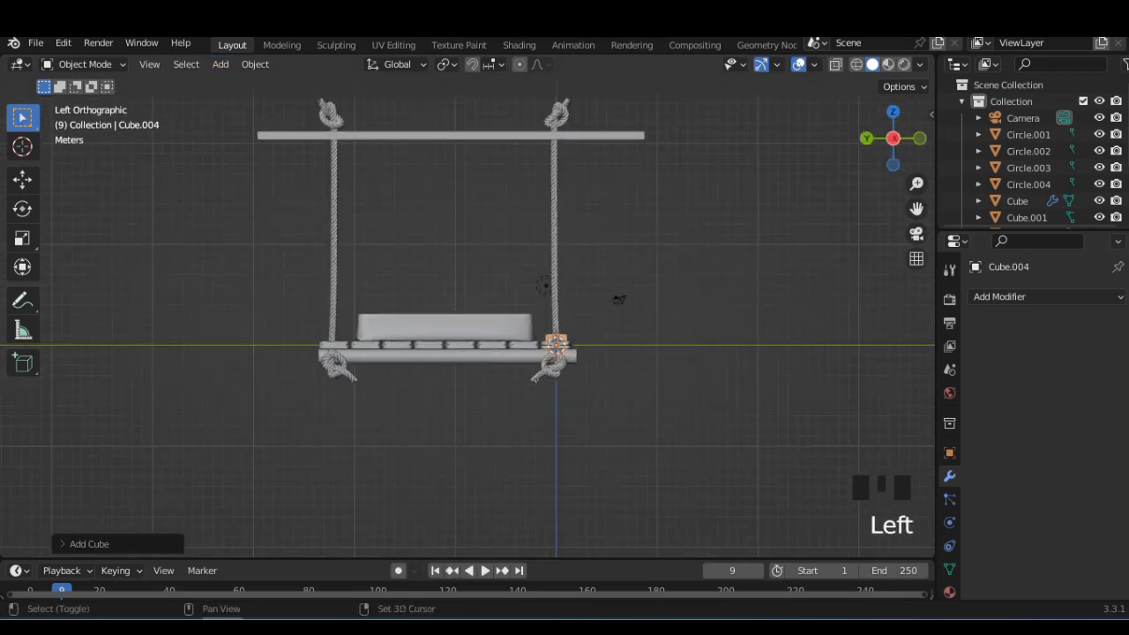
middle_click_drag(603, 432, 657, 494, "shift")
key("g")
left_click(597, 490)
Flatten the new cube along the Z axis into a low block.
key("s")
key("z")
left_click(592, 463)
key("s")
key("z")
left_click(607, 450)
Lengthen the low block along the Y axis and widen it along the X axis to pillow proportions.
key("s")
key("y")
left_click(876, 455)
key("s")
key("y")
left_click(579, 441)
key("s")
key("x")
left_click(582, 444)
middle_click_drag(581, 414, 648, 433)
key("s")
key("x")
left_click(681, 457)
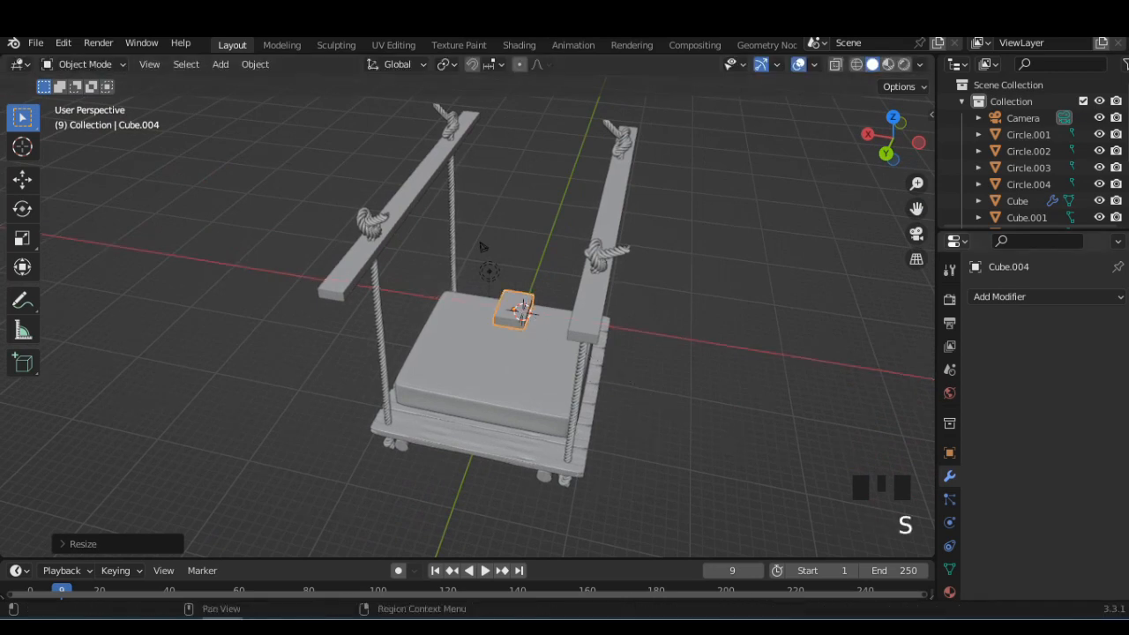
Move the pillow block in the top view toward the front end of the cushion and along X to its corner.
middle_click_drag(482, 247, 494, 291)
left_click(894, 122)
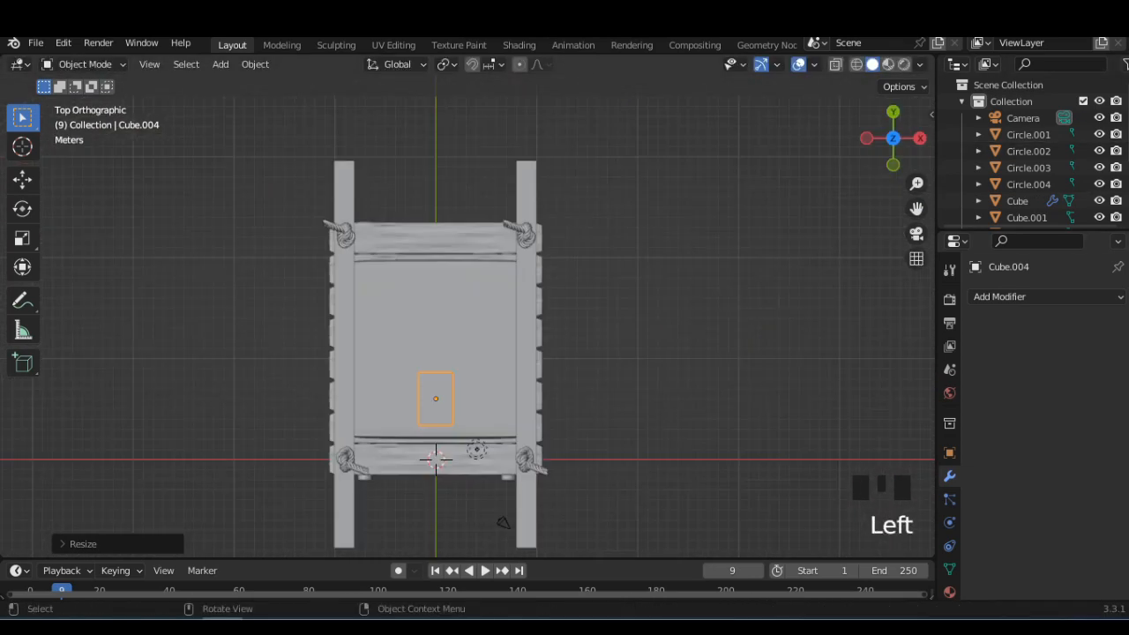
key("g")
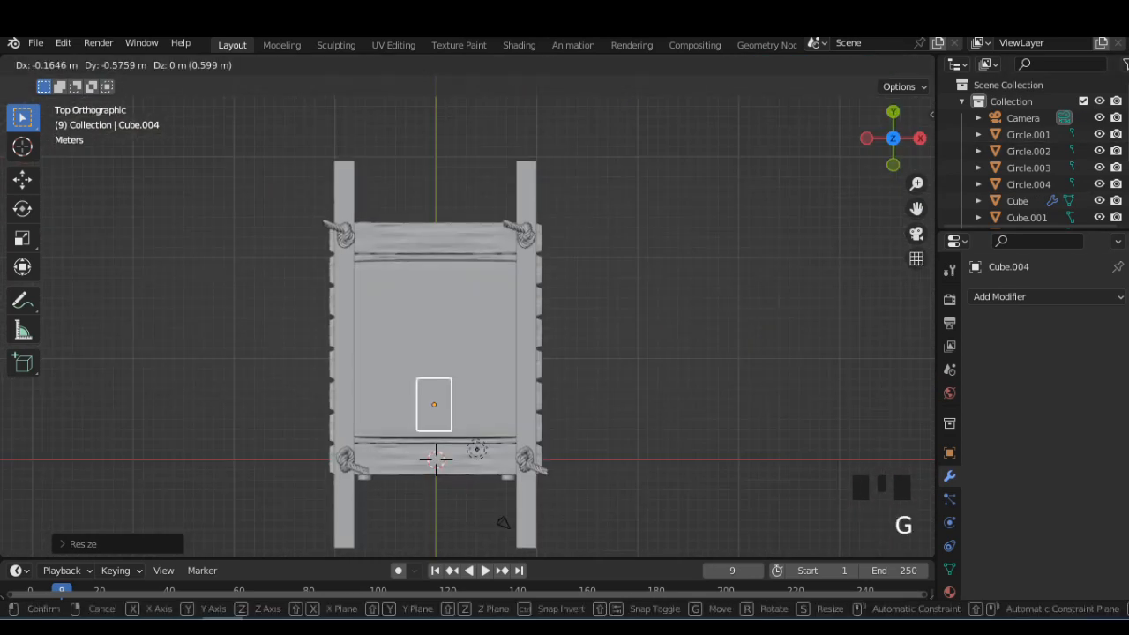
left_click(503, 523)
middle_click_drag(503, 523, 438, 464)
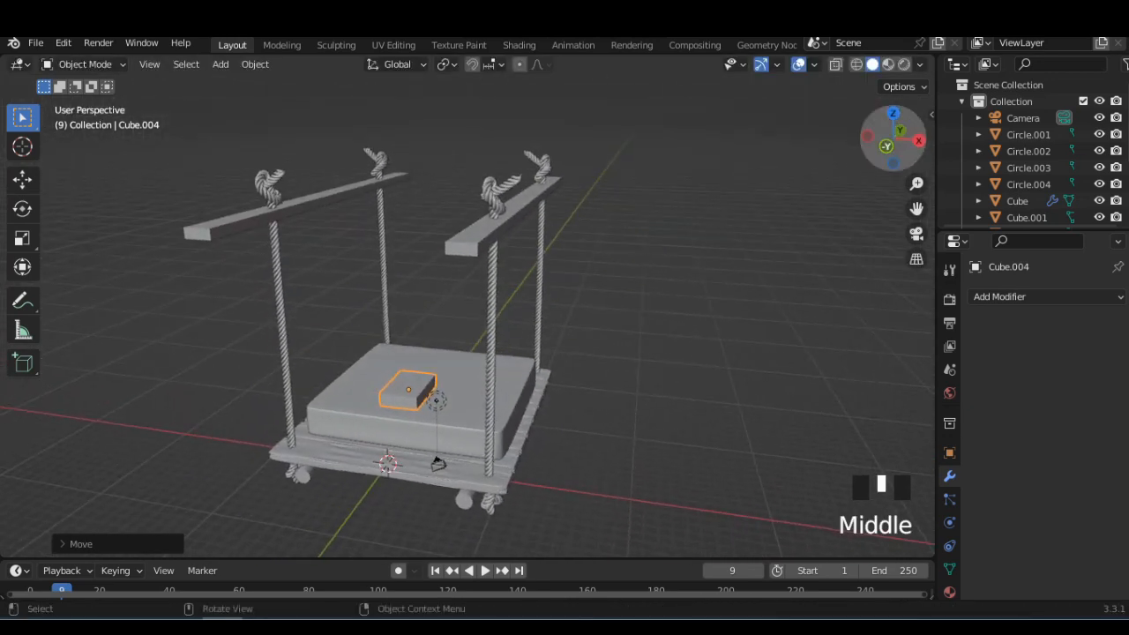
left_click(892, 114)
key("g")
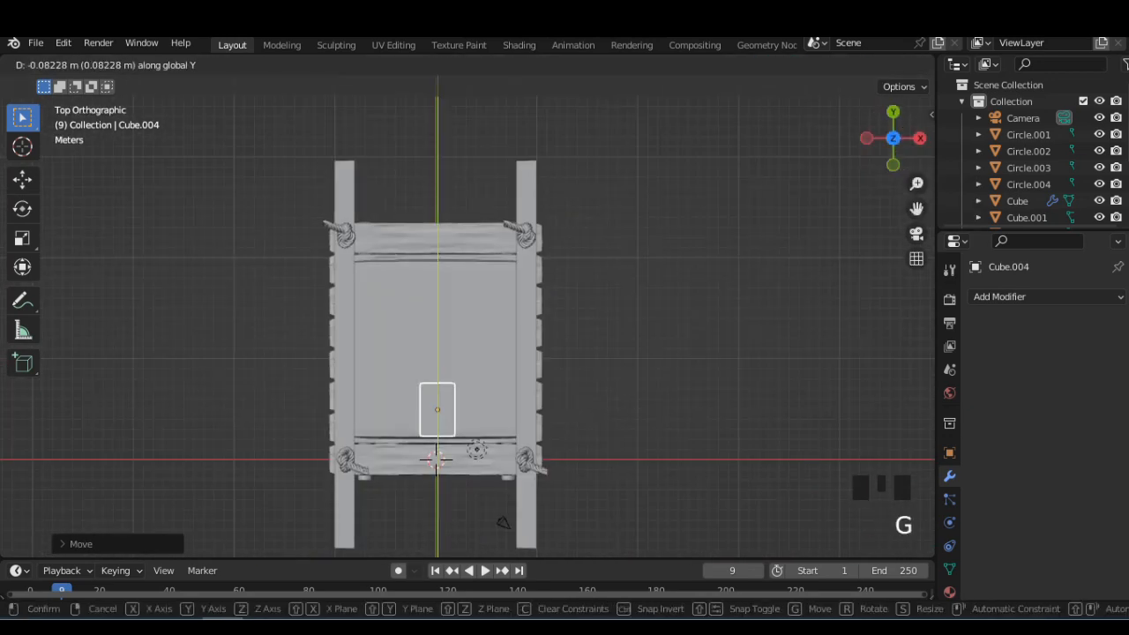
key("Escape")
key("g")
key("x")
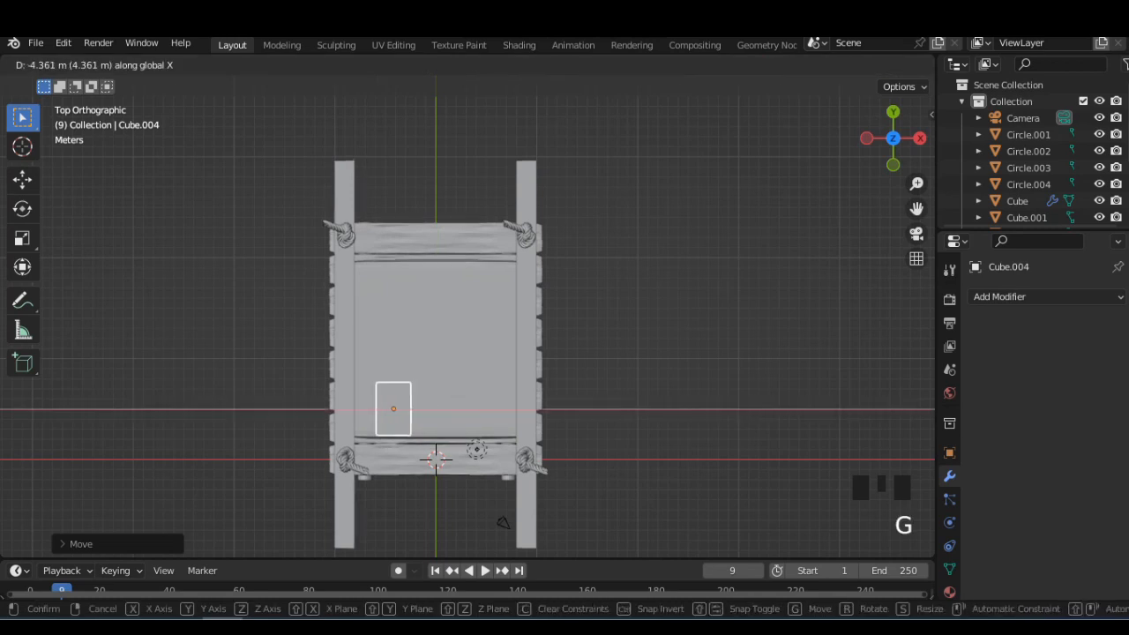
left_click(494, 371)
Lower the pillow block along Z in the front view until it rests on the large cushion.
middle_click_drag(494, 370, 508, 251)
left_click(894, 139)
key("g")
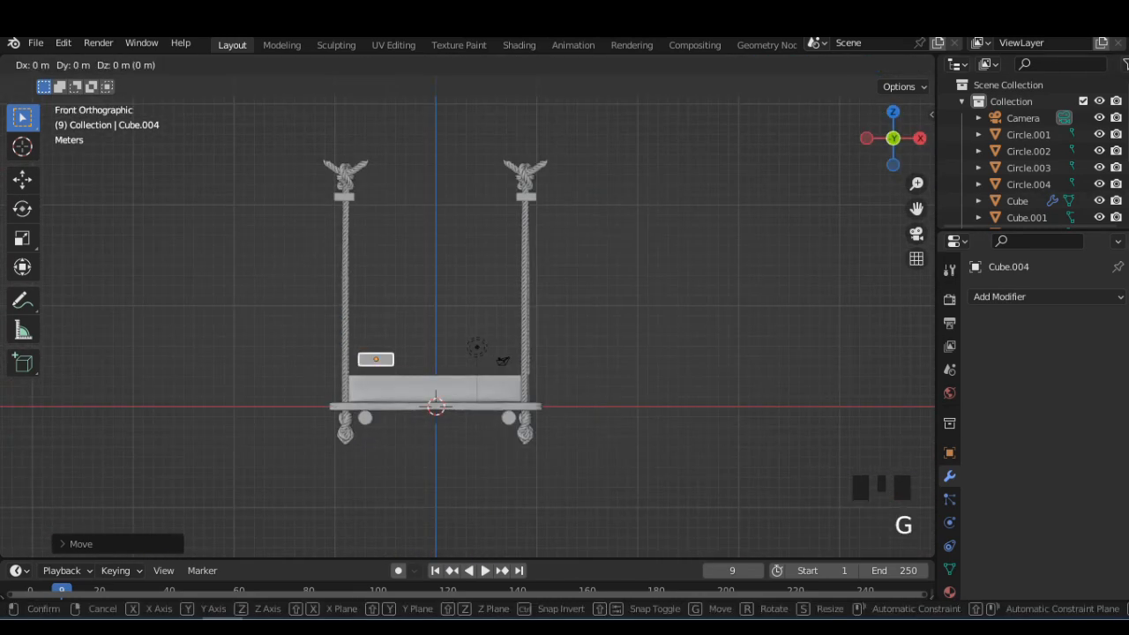
key("z")
left_click(598, 431)
scroll(598, 430, "up", 2)
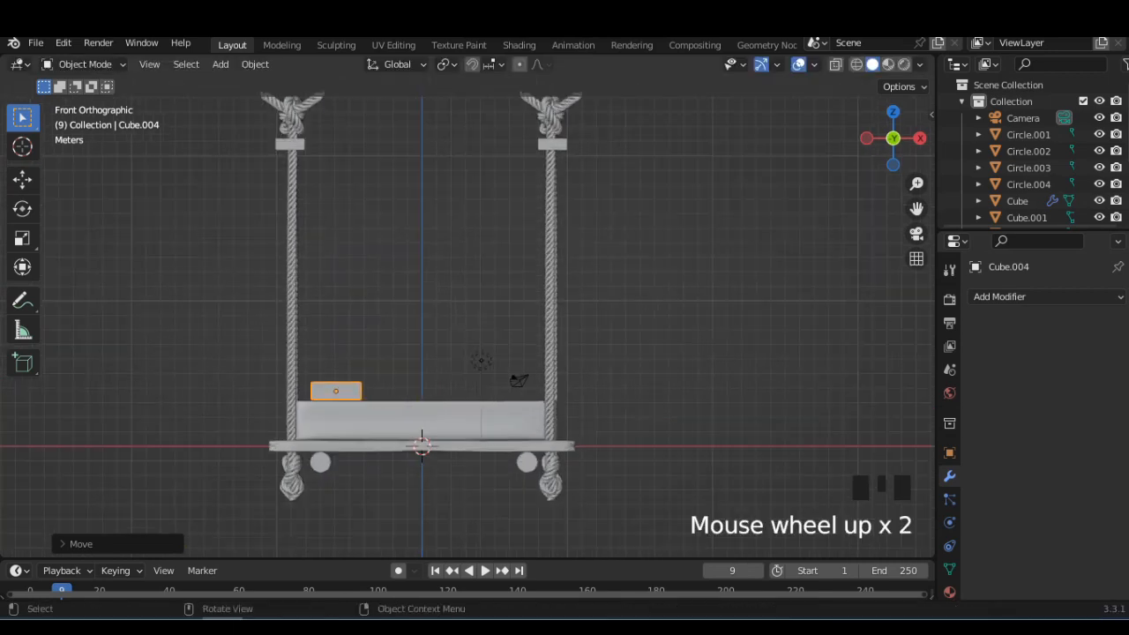
middle_click_drag(598, 431, 606, 439)
key("g")
key("z")
left_click(605, 438)
middle_click_drag(429, 459, 433, 435)
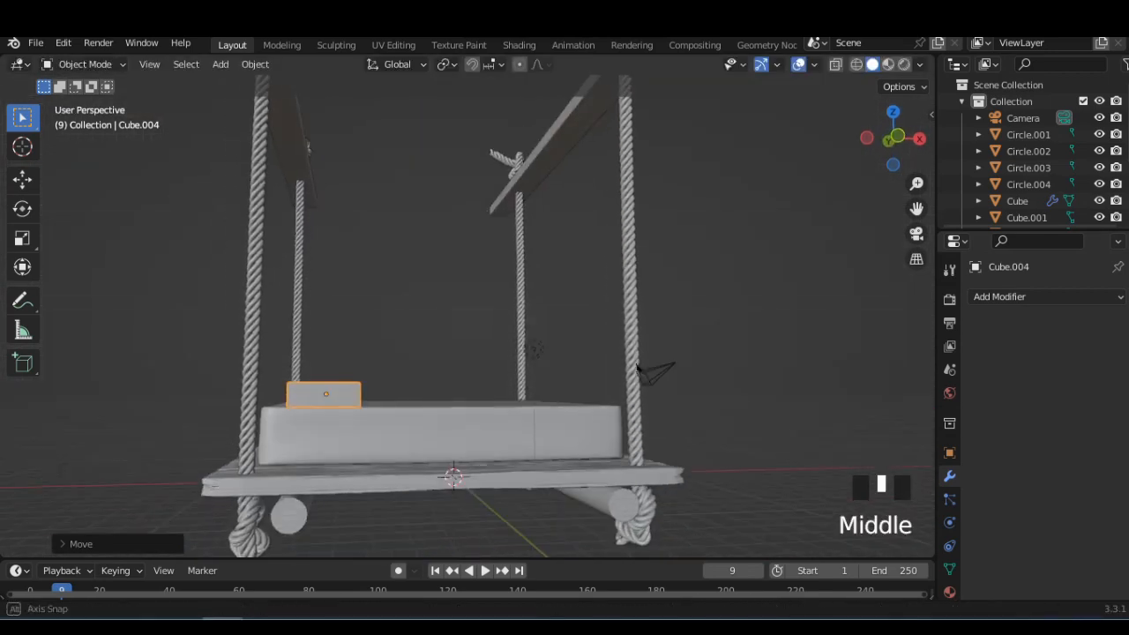
left_click(429, 436)
scroll(428, 435, "up", 2)
left_click(216, 452)
scroll(216, 452, "down", 3)
Add a Bevel modifier with 2 segments and an amount of 0.29 m to the pillow block and apply it.
left_click(1000, 296)
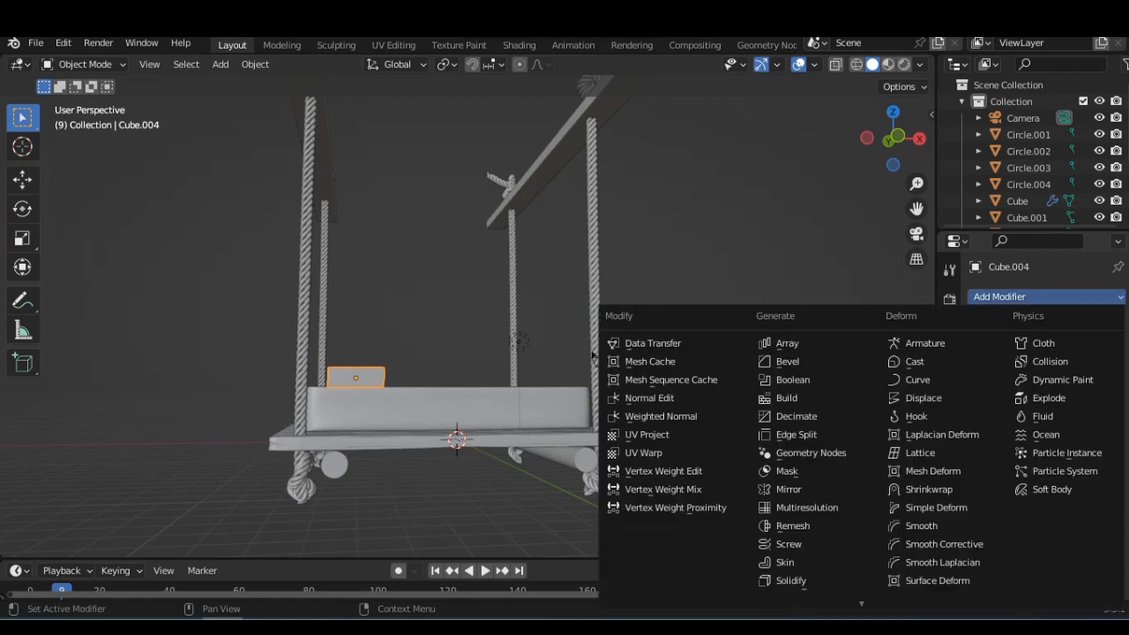
left_click(820, 361)
middle_click_drag(593, 356, 582, 379)
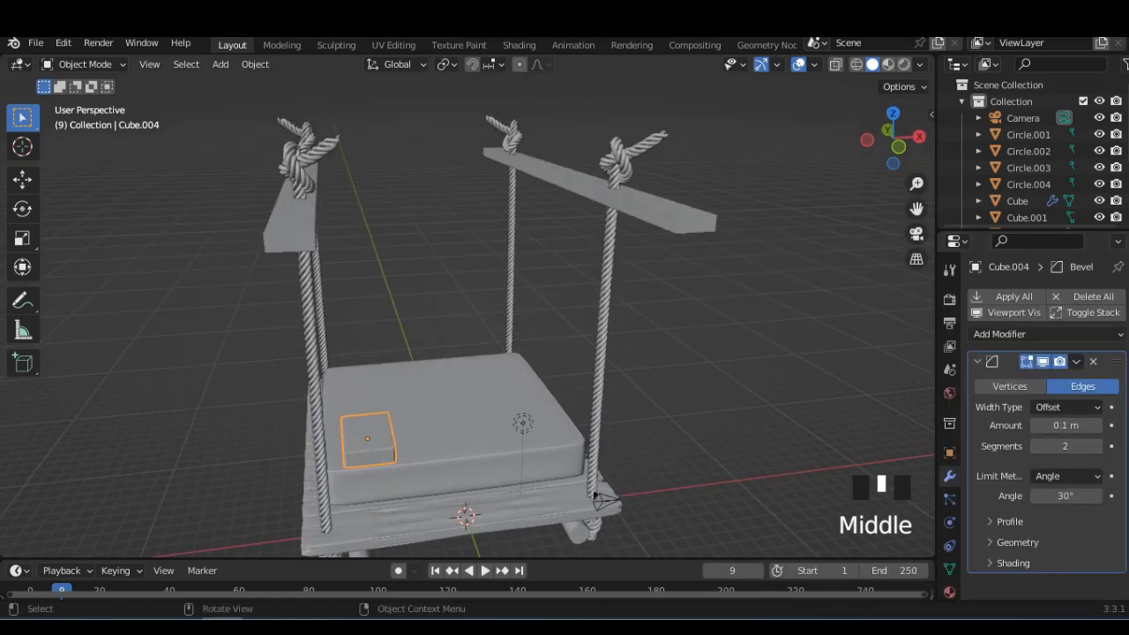
scroll(582, 379, "up", 2)
left_click_drag(1065, 425, 1085, 425)
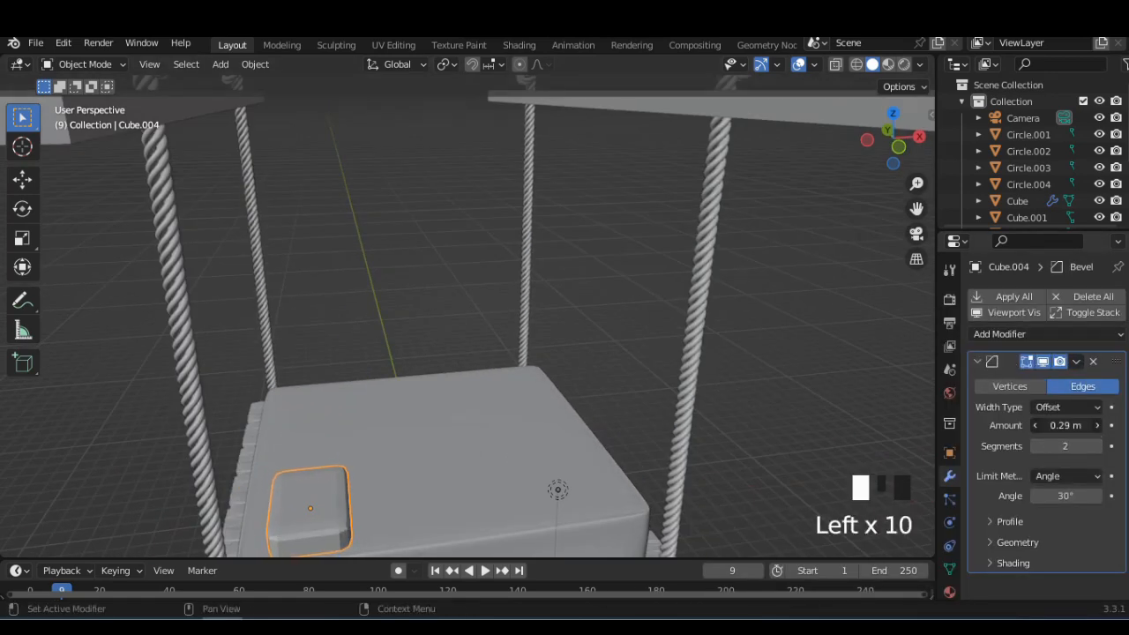
left_click(1076, 361)
left_click(1050, 380)
Add a Subdivision Surface modifier with viewport and render levels of 1 to the beveled pillow block and apply it.
left_click(999, 297)
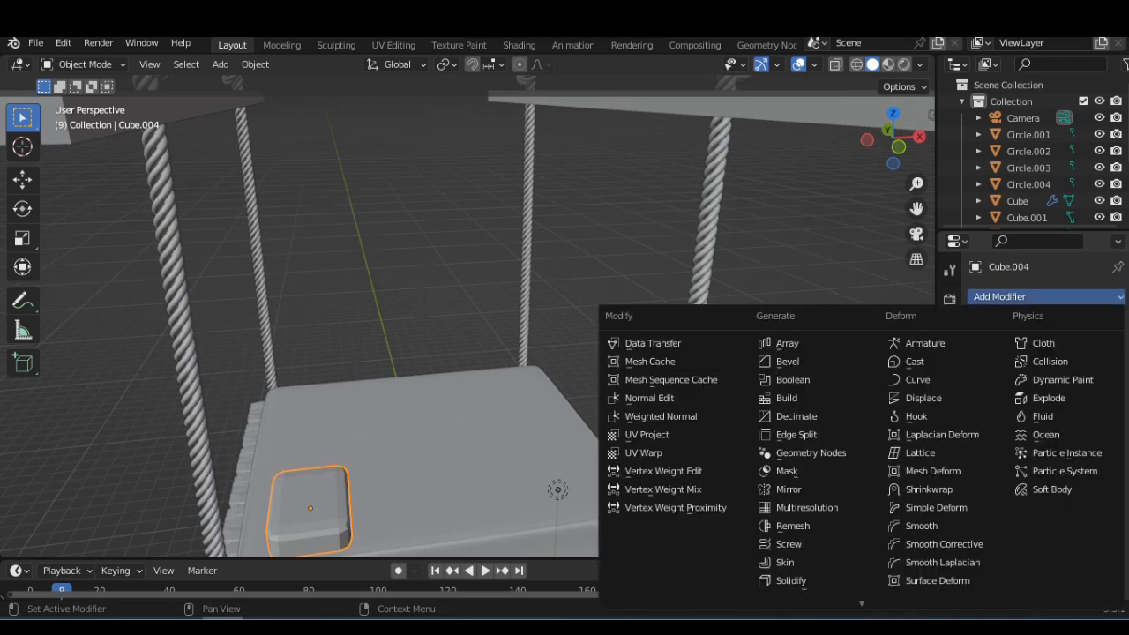
left_click(816, 548)
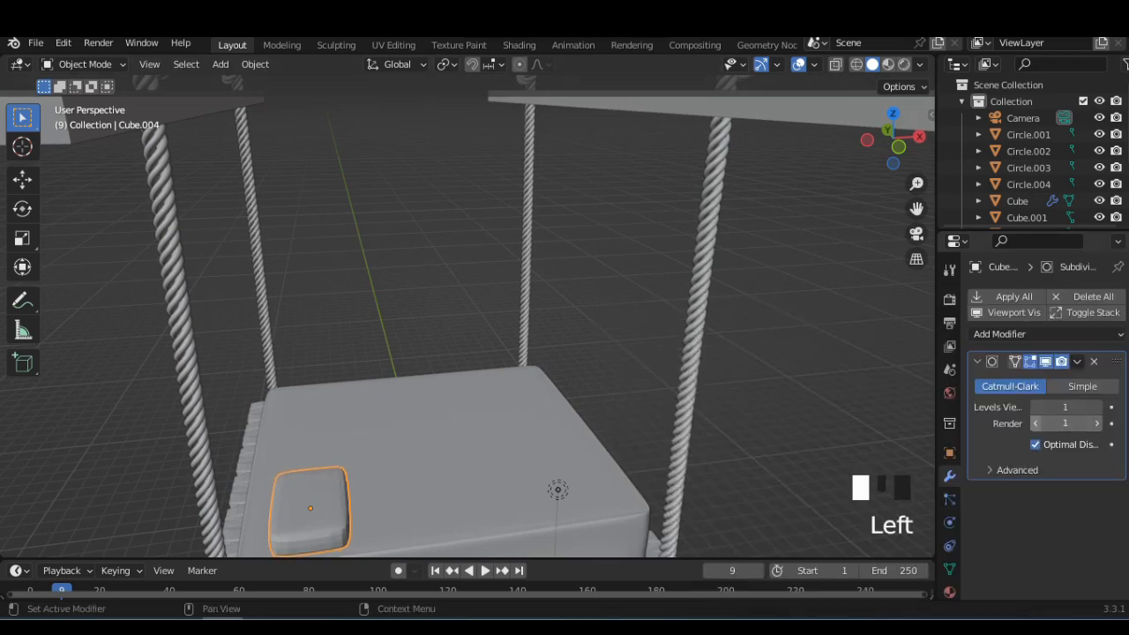
left_click(1077, 361)
left_click(1005, 380)
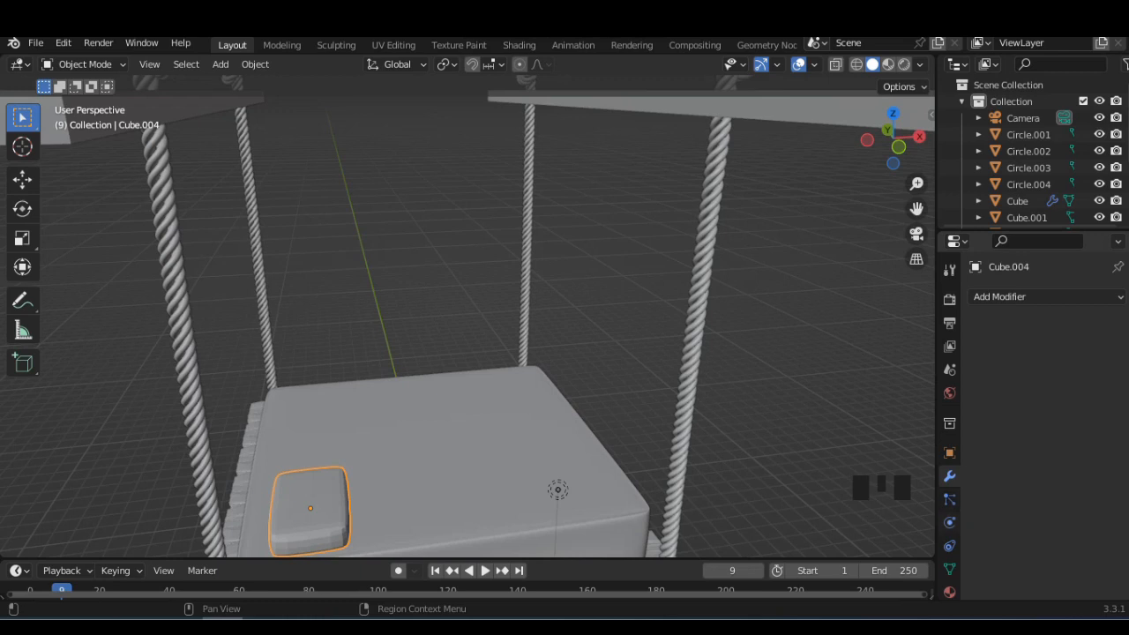
Give the pillow block Cloth physics and enable Pressure.
left_click(949, 522)
left_click(1033, 335)
scroll(1033, 353, "down", 16)
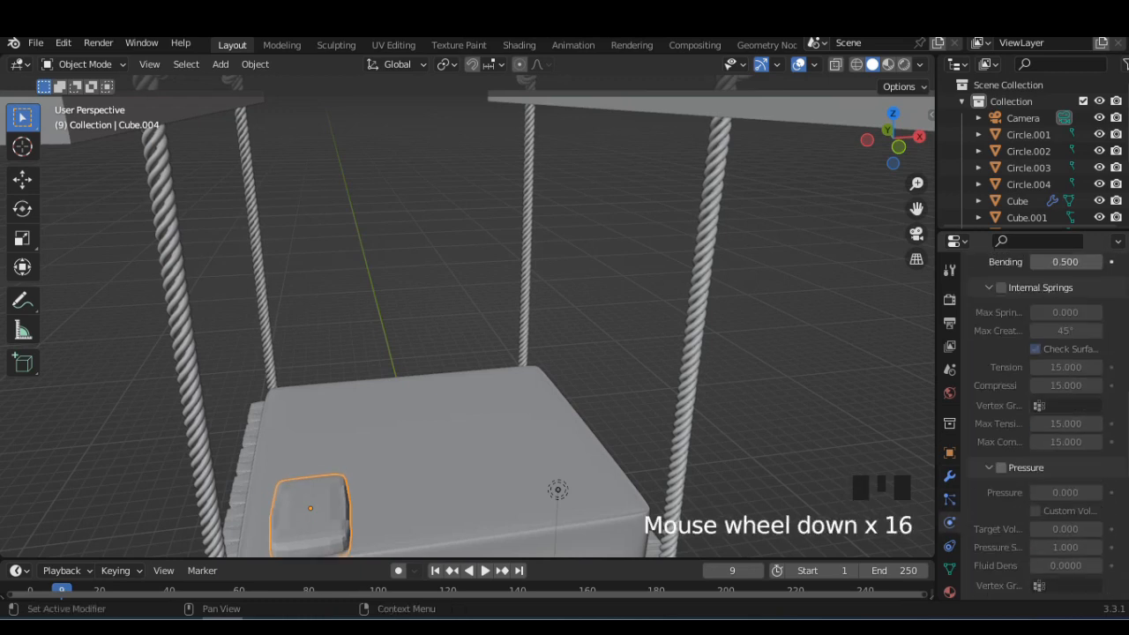
left_click(1001, 468)
scroll(494, 512, "down", 5)
Set the Gravity field weight of the pillow's cloth simulation to 0.
middle_click_drag(494, 530, 486, 561)
scroll(1040, 397, "down", 16)
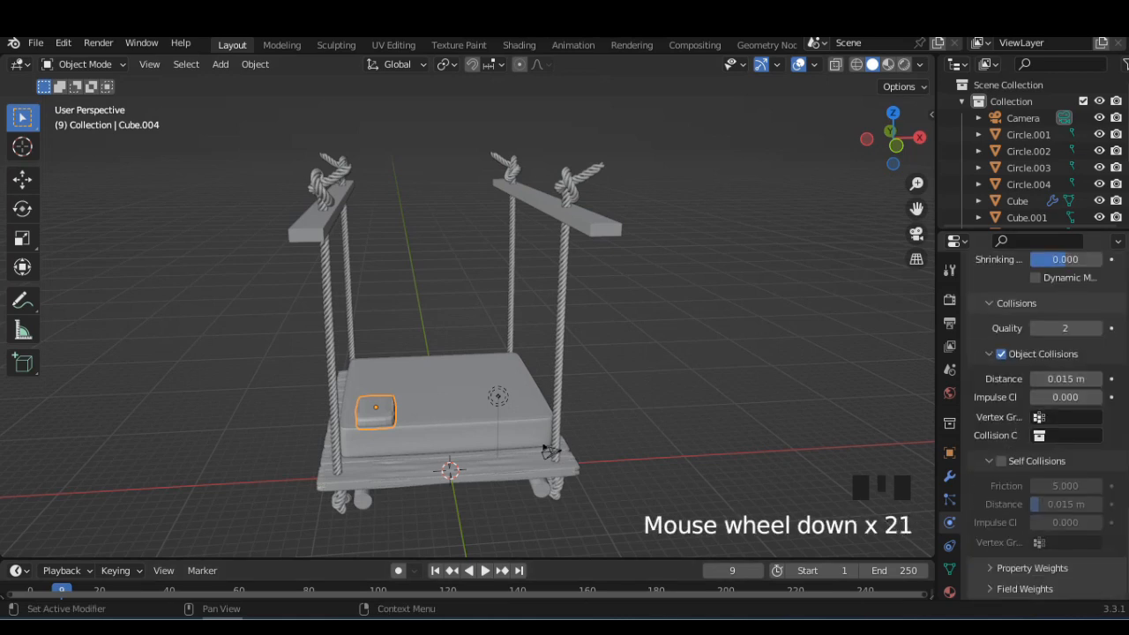
left_click(1025, 588)
scroll(1041, 441, "down", 5)
left_click(1076, 469)
type("0")
Play the pillow's cloth simulation twice to inspect how it inflates, and rewind it to frame 1.
key("space")
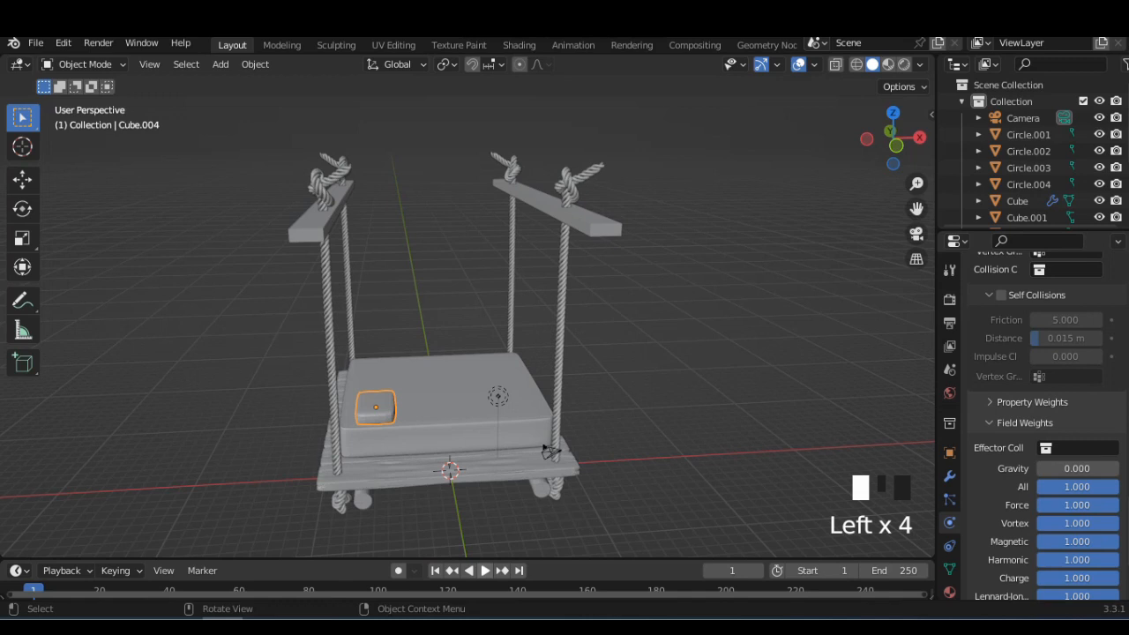
key("space")
scroll(476, 353, "up", 2)
left_click(477, 571)
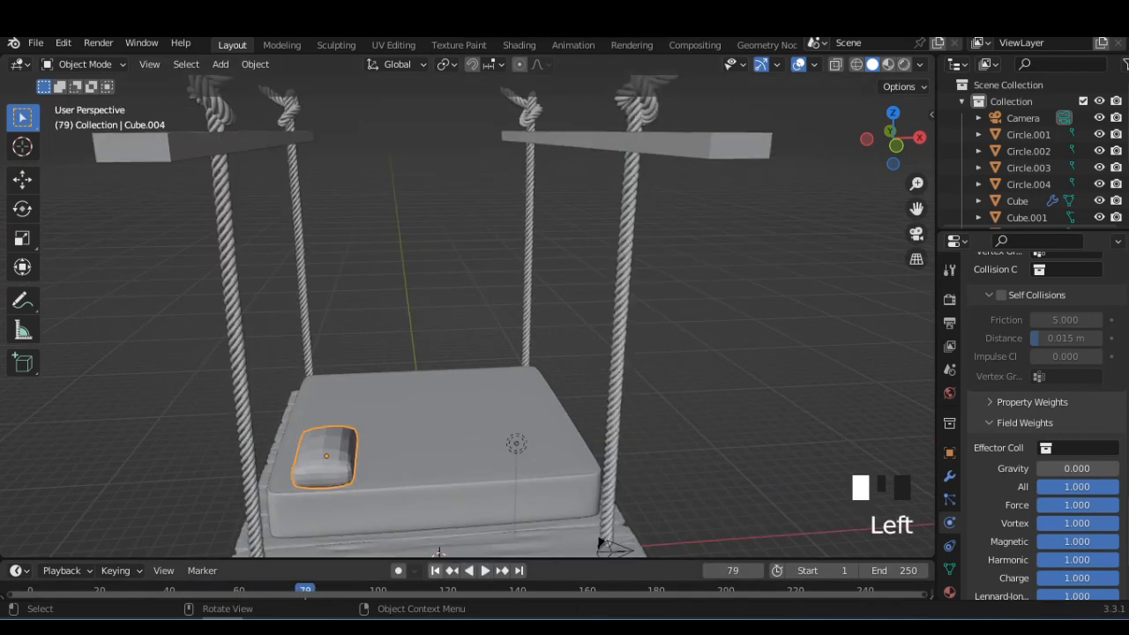
left_click(435, 570)
left_click(485, 571)
left_click(485, 570)
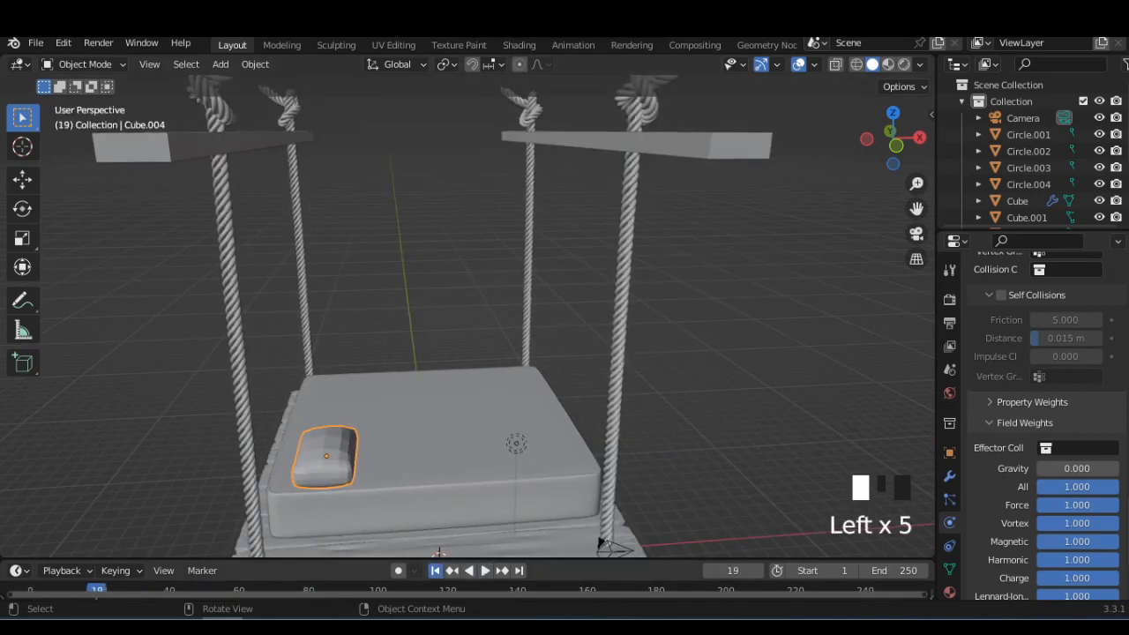
left_click(435, 571)
scroll(1041, 424, "up", 20)
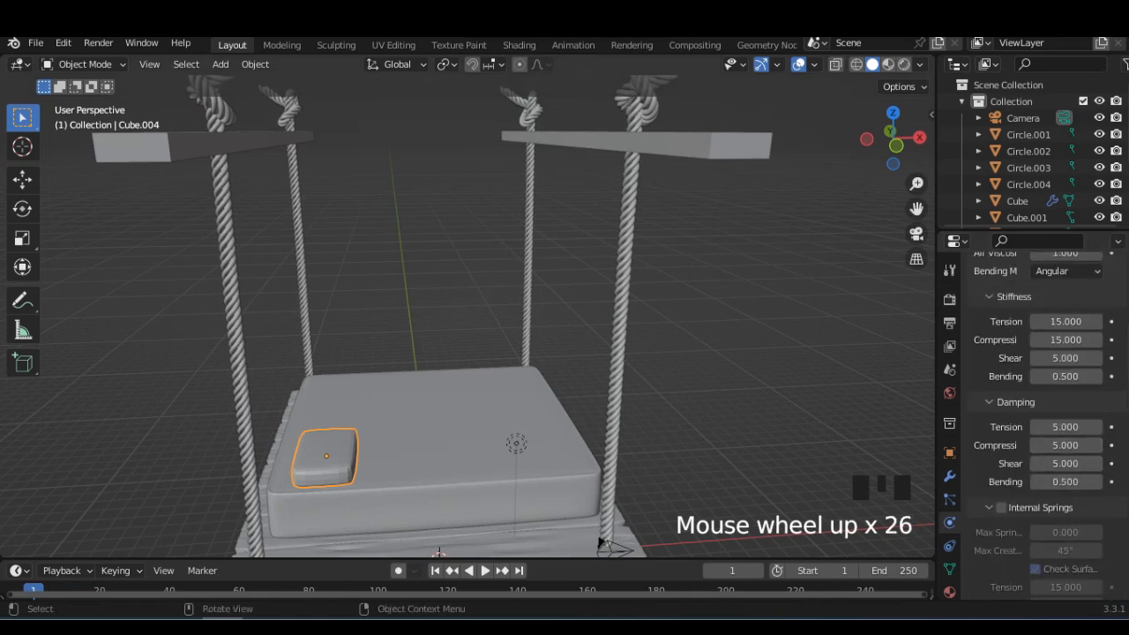
Scale up the pillow on the corner of the large cushion.
key("s")
left_click(442, 453)
middle_click_drag(441, 453, 446, 415)
key("s")
left_click(459, 414)
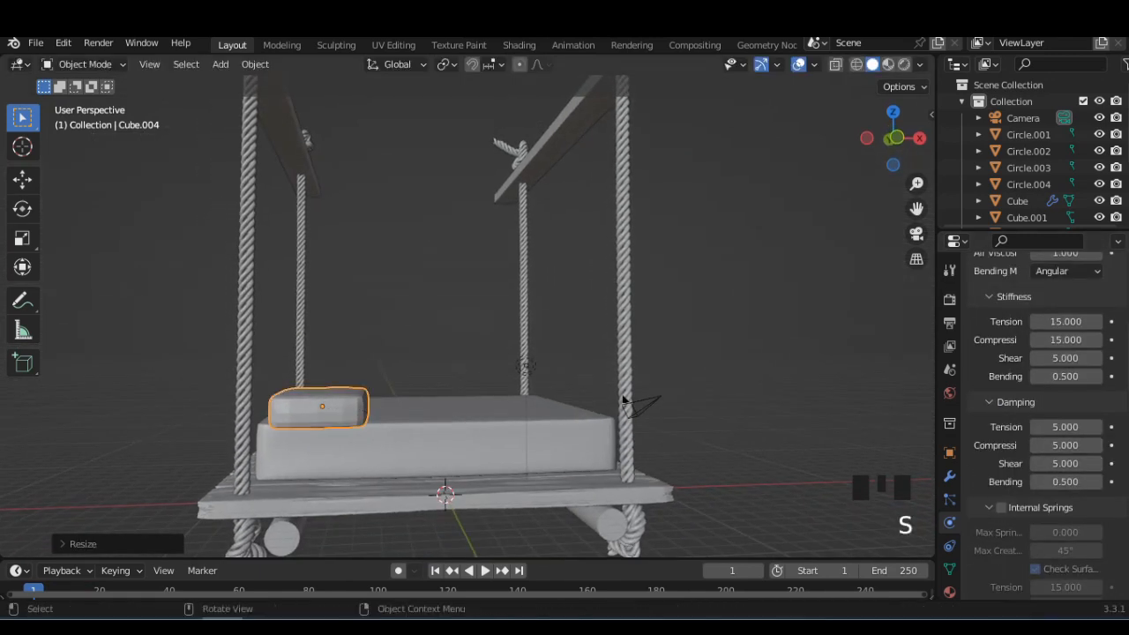
Reposition the enlarged pillow along the Y axis in the top view so it sits on the cushion.
left_click(897, 137)
middle_click_drag(785, 230, 668, 300)
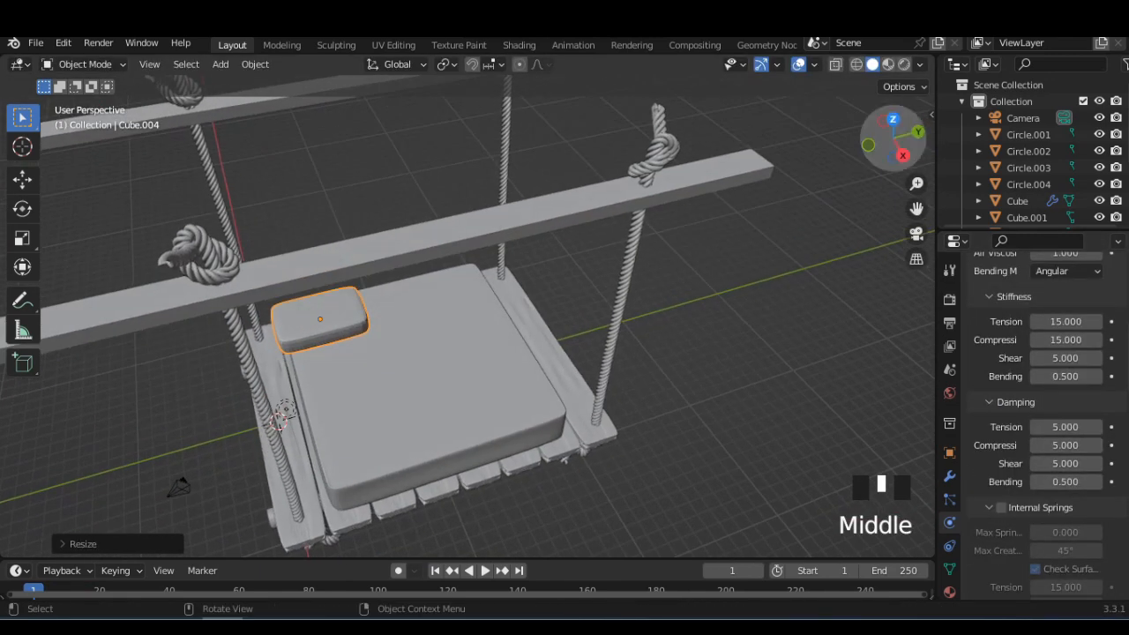
left_click(893, 119)
key("g")
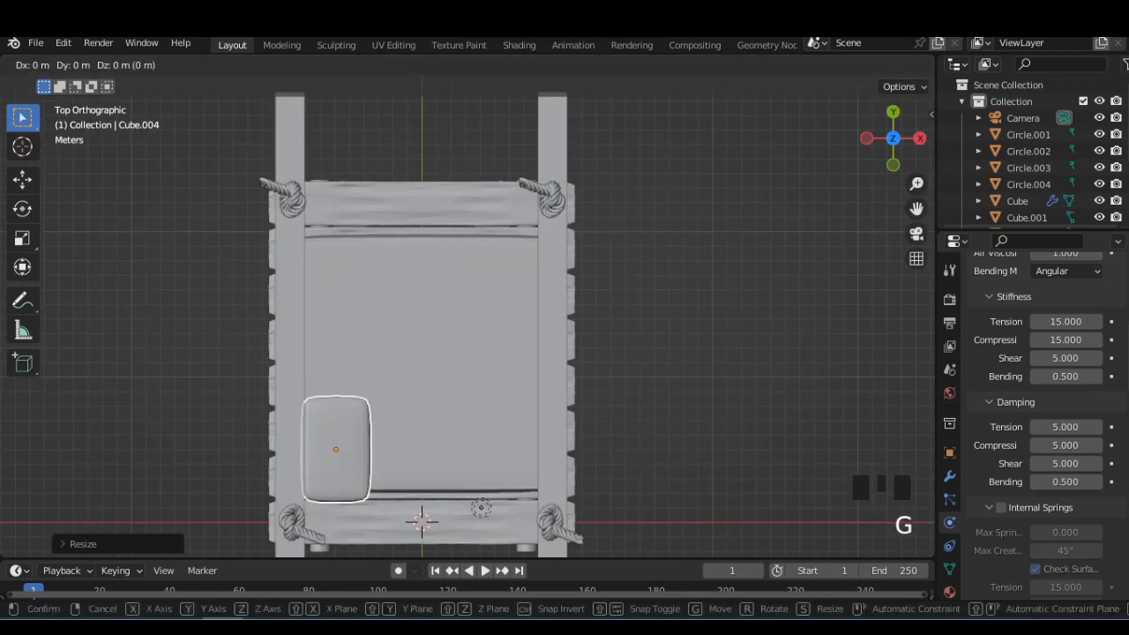
key("y")
left_click(564, 300)
middle_click_drag(565, 300, 520, 159)
scroll(521, 159, "up", 1)
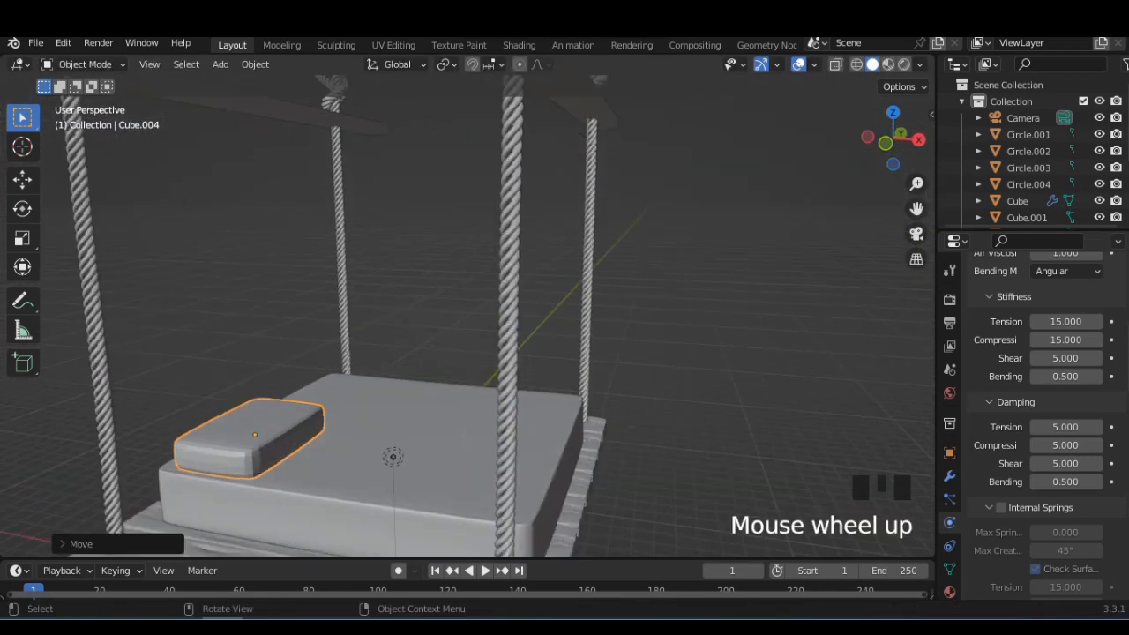
Run the pillow's cloth simulation to frame 28 and apply its Cloth modifier.
left_click(485, 571)
left_click(485, 570)
left_click(949, 477)
left_click_drag(1000, 383, 992, 381)
Smooth the inflated pillow with a Subdivision Surface modifier and apply it.
left_click(1045, 296)
left_click(814, 548)
middle_click_drag(776, 424, 812, 446)
left_click(1077, 361)
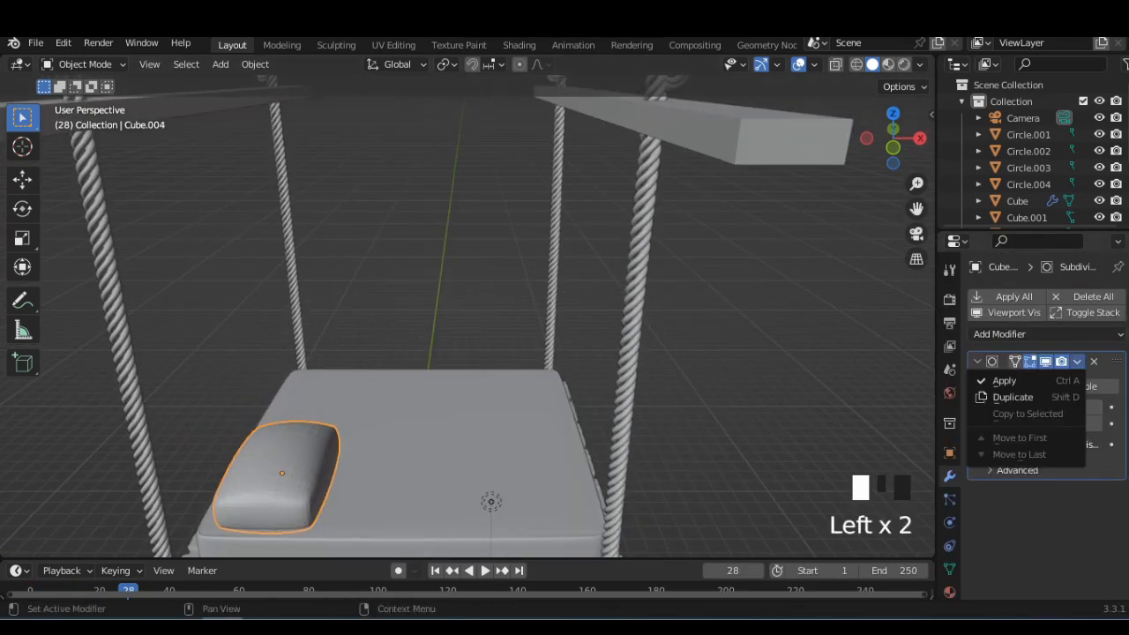
left_click(1005, 381)
Enter Sculpt Mode on the pillow and select the Cloth Filter with the Inflate filter type.
left_click(84, 64)
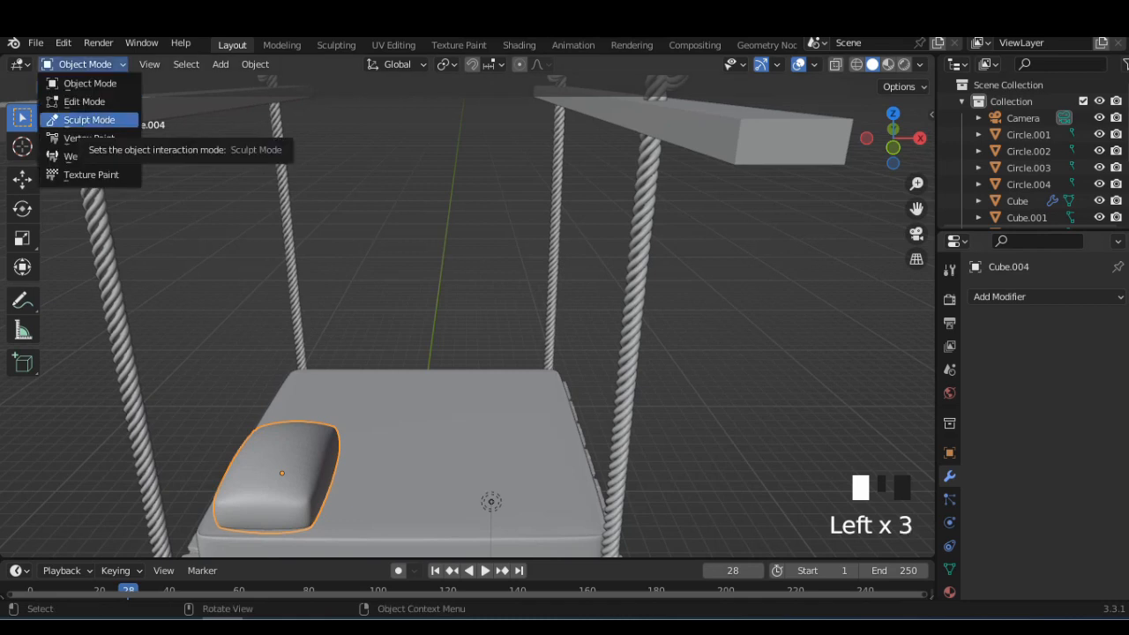
left_click(88, 120)
scroll(23, 477, "down", 19)
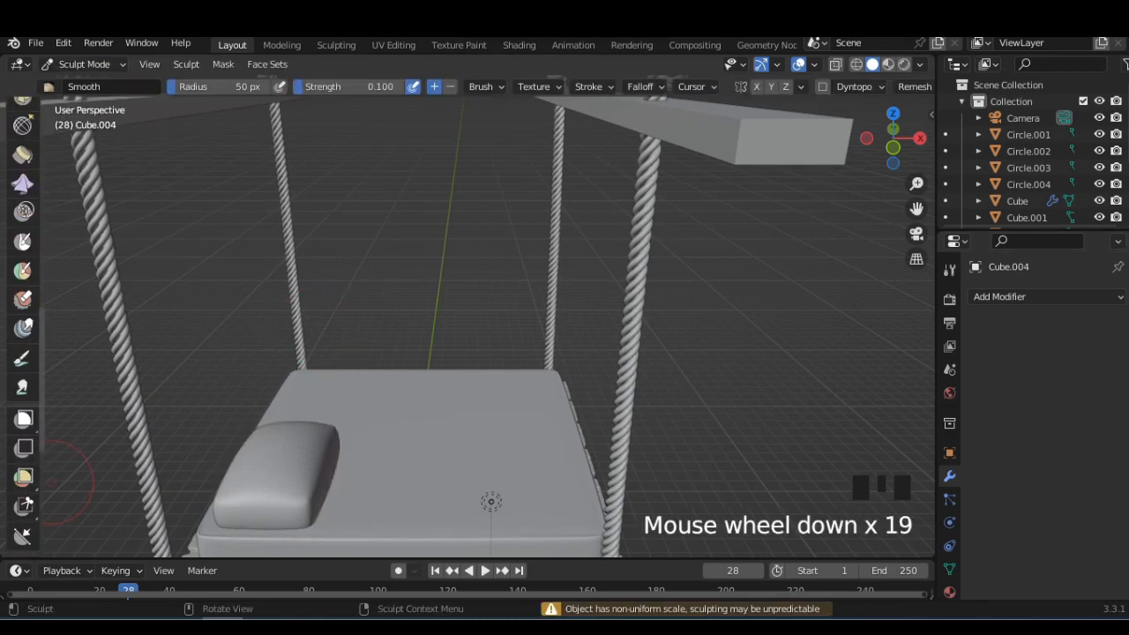
scroll(24, 466, "down", 4)
left_click(24, 464)
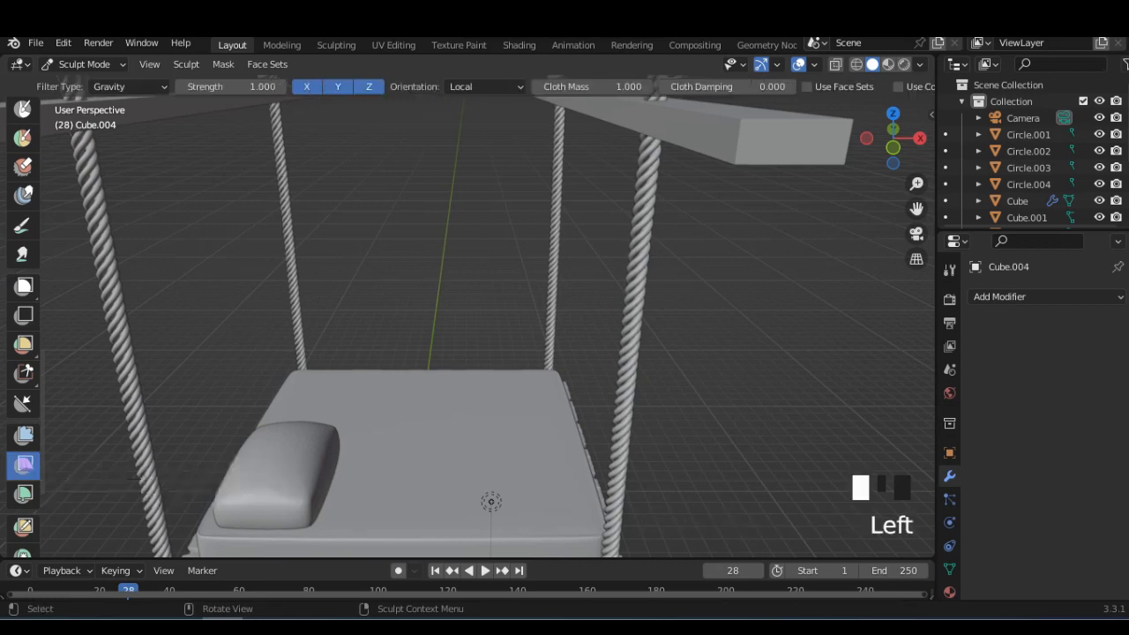
left_click(931, 114)
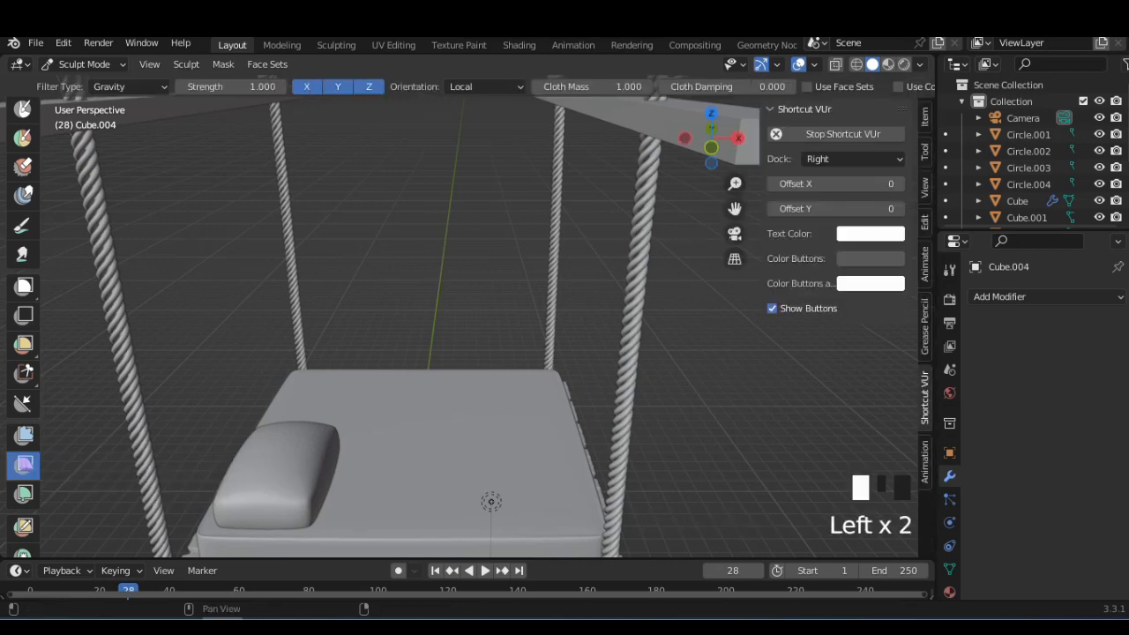
left_click(925, 150)
left_click(864, 159)
left_click(849, 196)
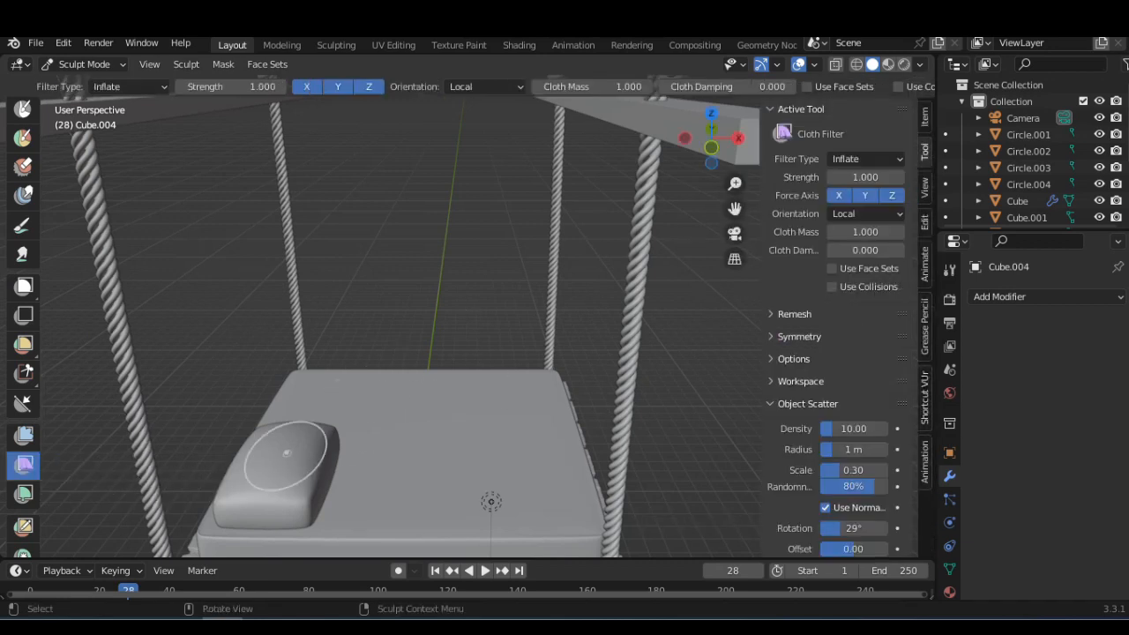
Puff up the pillow with the Inflate cloth filter until its surface becomes wrinkled.
left_click_drag(380, 443, 328, 441)
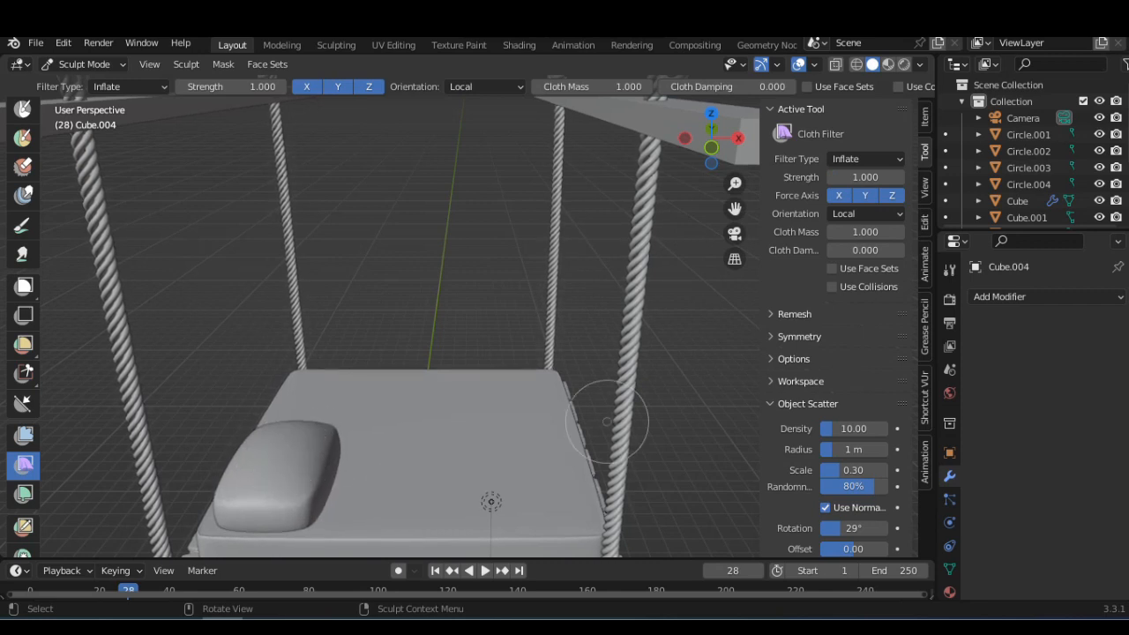
key("n")
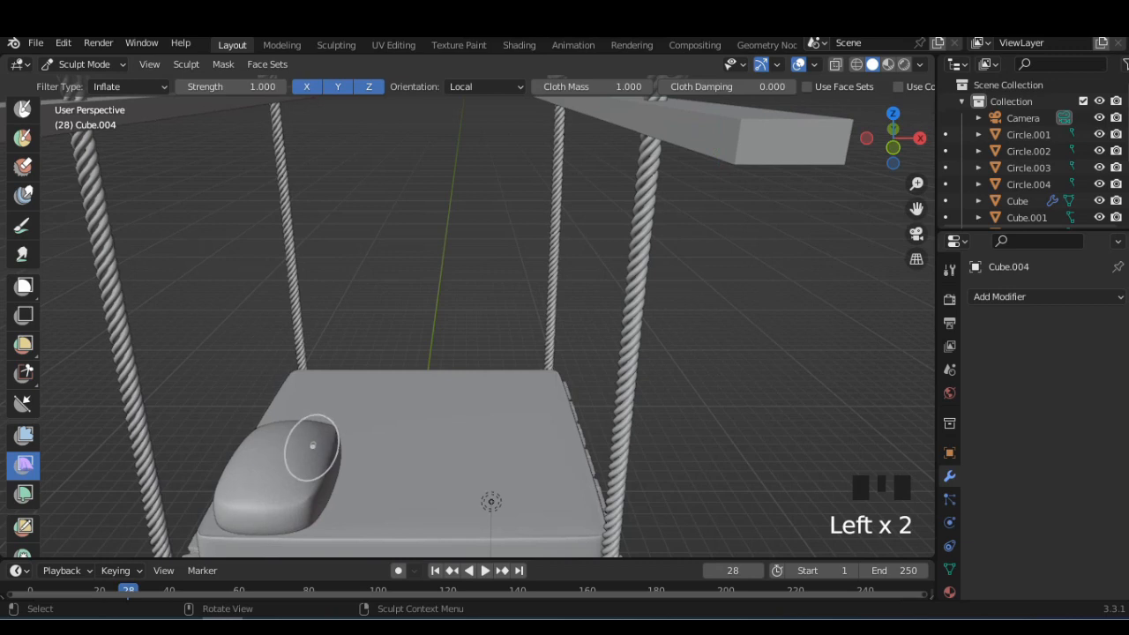
middle_click_drag(298, 455, 330, 431)
left_click(332, 429)
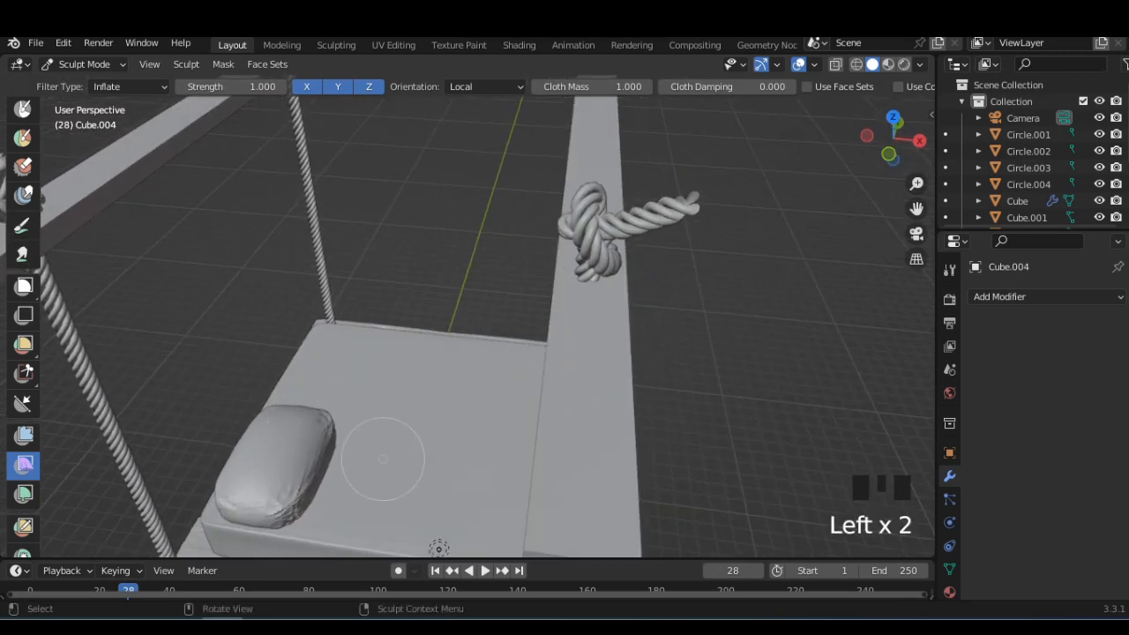
Switch the Cloth Filter to Expand and use it on the pillow.
key("n")
left_click(847, 158)
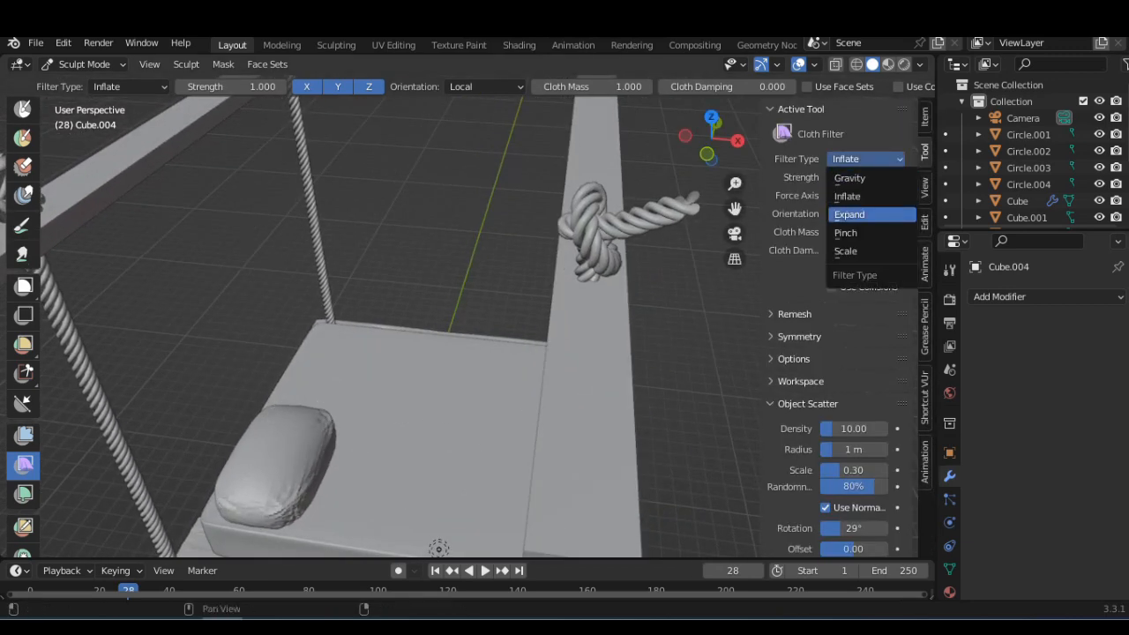
left_click(849, 215)
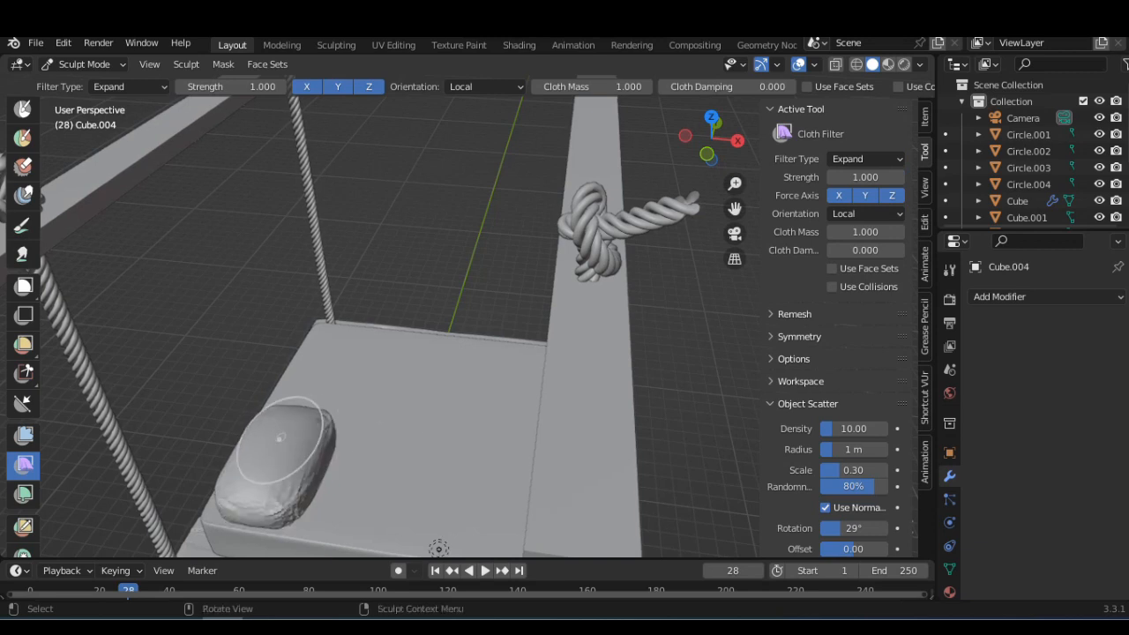
middle_click_drag(307, 450, 361, 467)
scroll(415, 414, "down", 4)
Sculpt the pillow with the Cloth Filter set to Pinch and return to Object Mode.
left_click(857, 160)
left_click(847, 233)
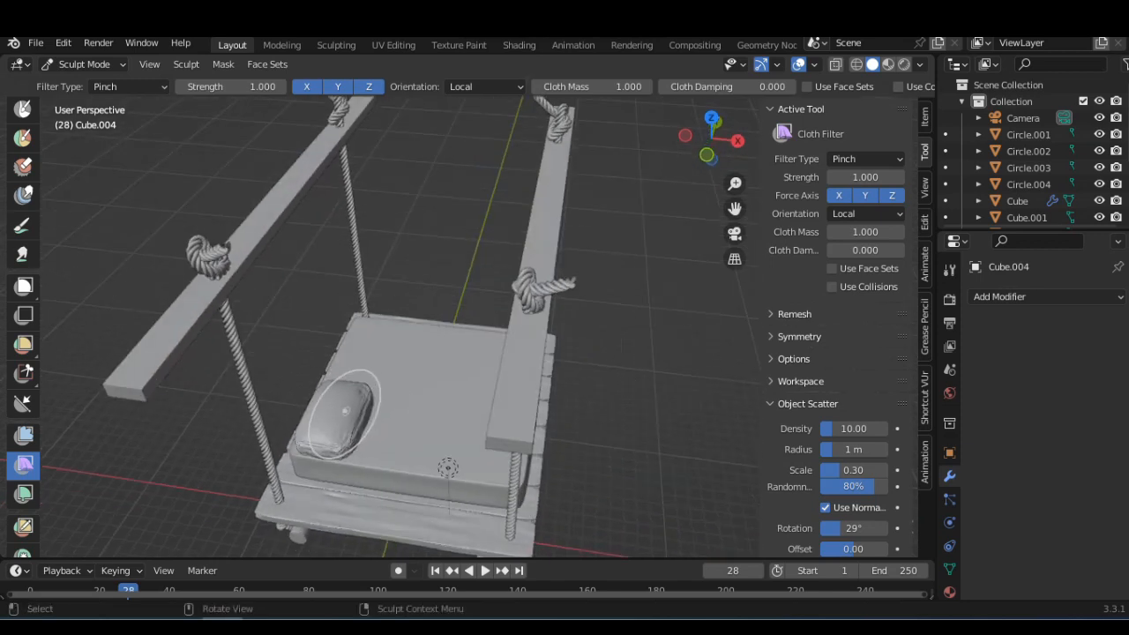
key("Tab")
key("Tab")
left_click(90, 65)
left_click(90, 83)
Add a Subdivision Surface modifier to the wrinkled pillow and apply it.
scroll(300, 352, "up", 2)
middle_click_drag(300, 352, 346, 319, "shift")
key("n")
left_click(1046, 296)
left_click(794, 565)
scroll(732, 378, "up", 2)
middle_click_drag(731, 494, 366, 553)
left_click(1077, 362)
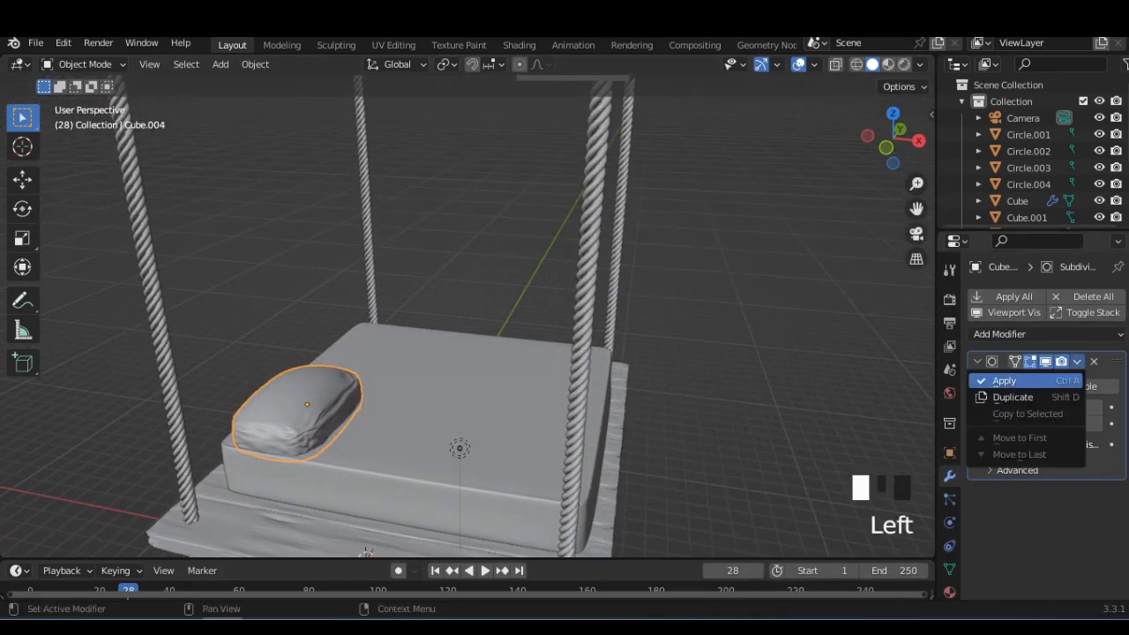
left_click(1004, 381)
Duplicate the pillow in the top view and place the copy about 9.1 m away along the Y axis.
middle_click_drag(758, 353, 750, 419)
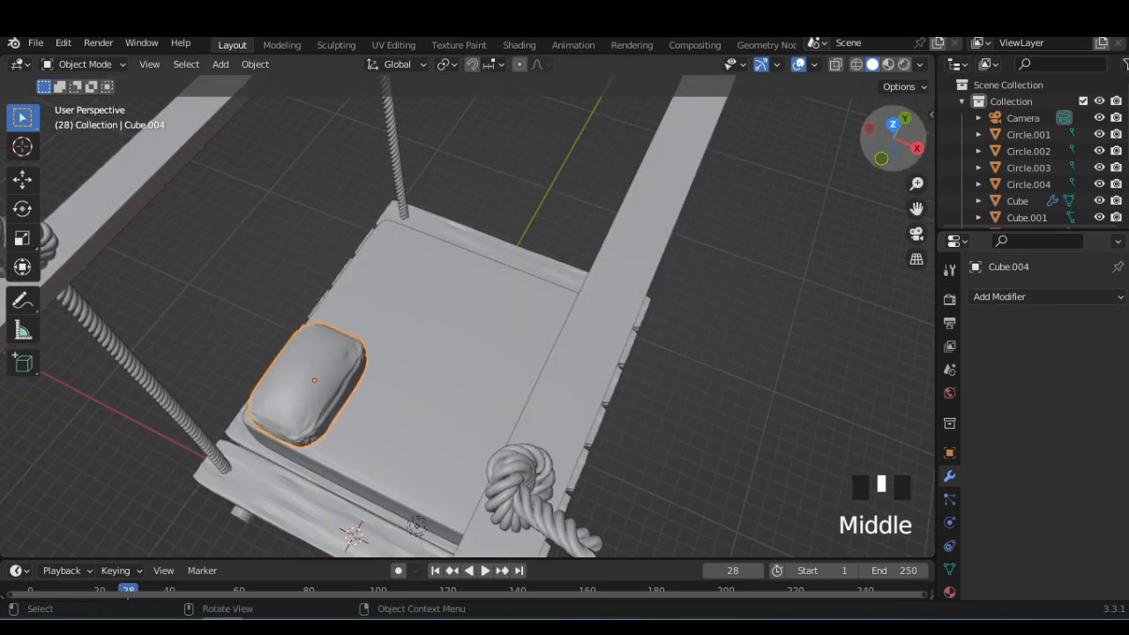
left_click(893, 124)
key("shift+d")
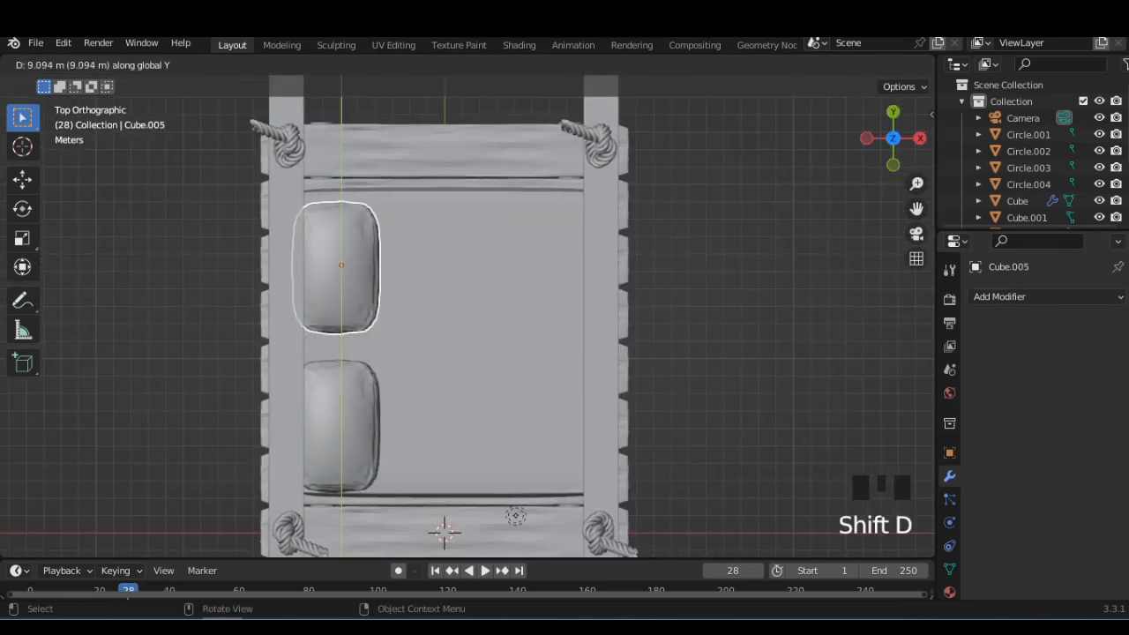
left_click(565, 283)
middle_click_drag(565, 282, 503, 185)
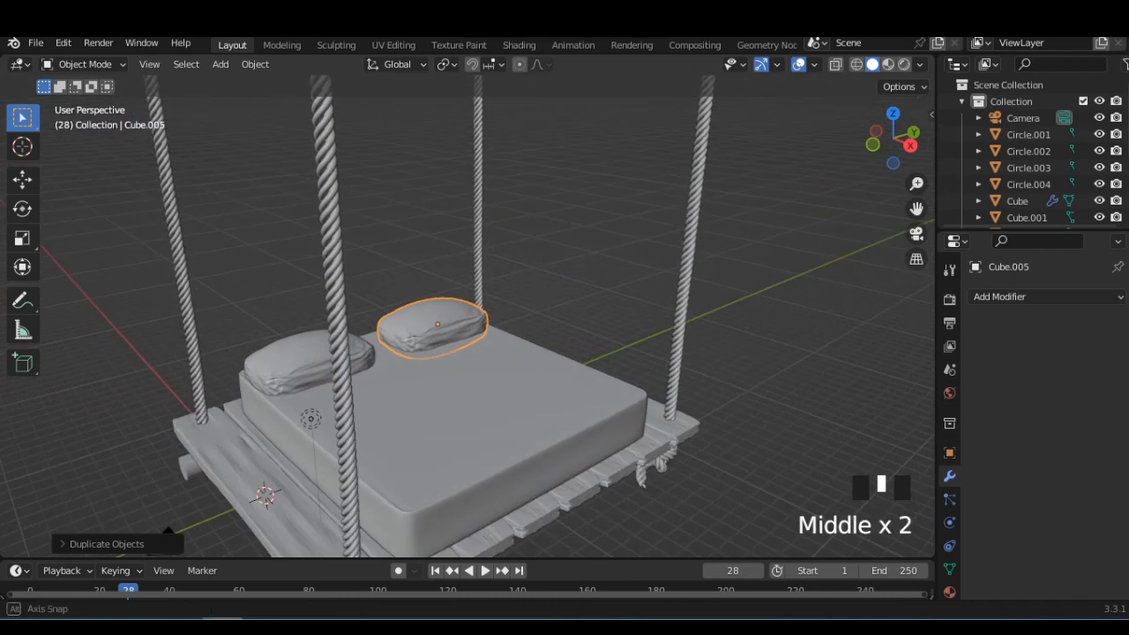
Check the pillows' overlap in wireframe, then select both and raise them along the Z axis out of the cushion.
middle_click_drag(494, 335, 529, 287)
left_click(857, 65)
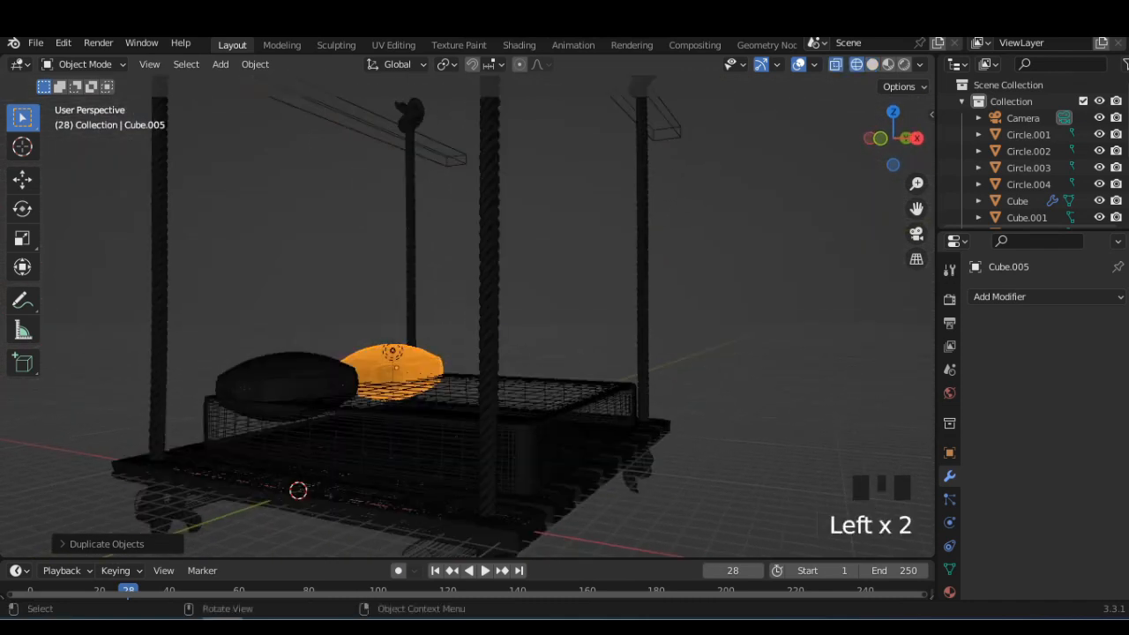
left_click(872, 65)
left_click(318, 403, "shift")
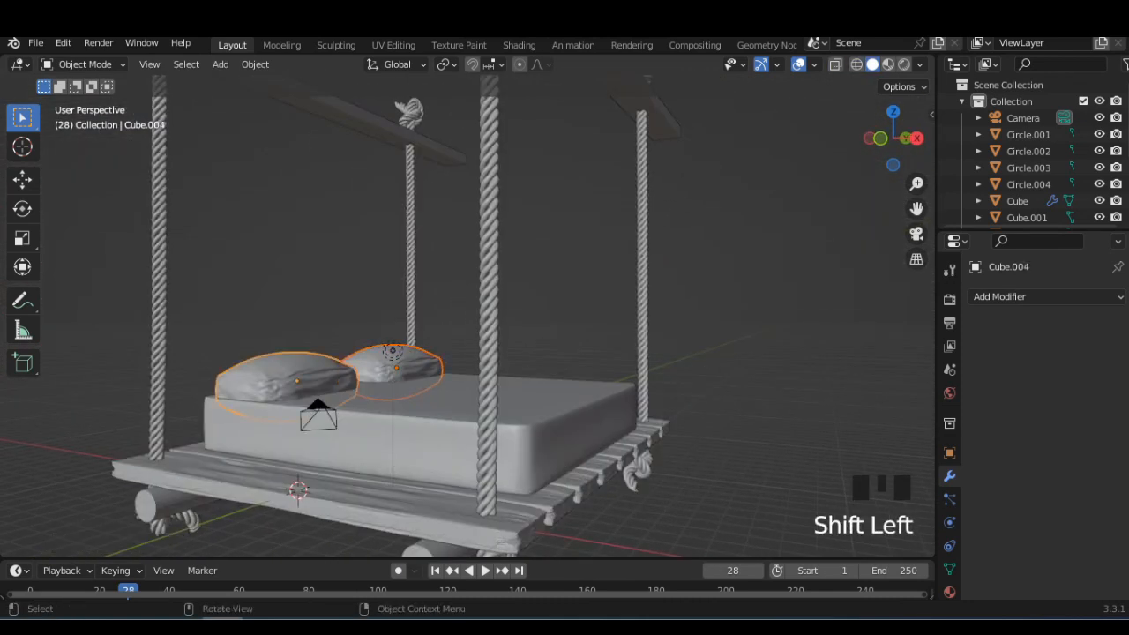
key("g")
key("z")
left_click(322, 354)
Rotate both pillows slightly so they sit tilted on the cushion.
middle_click_drag(322, 354, 355, 364)
key("r")
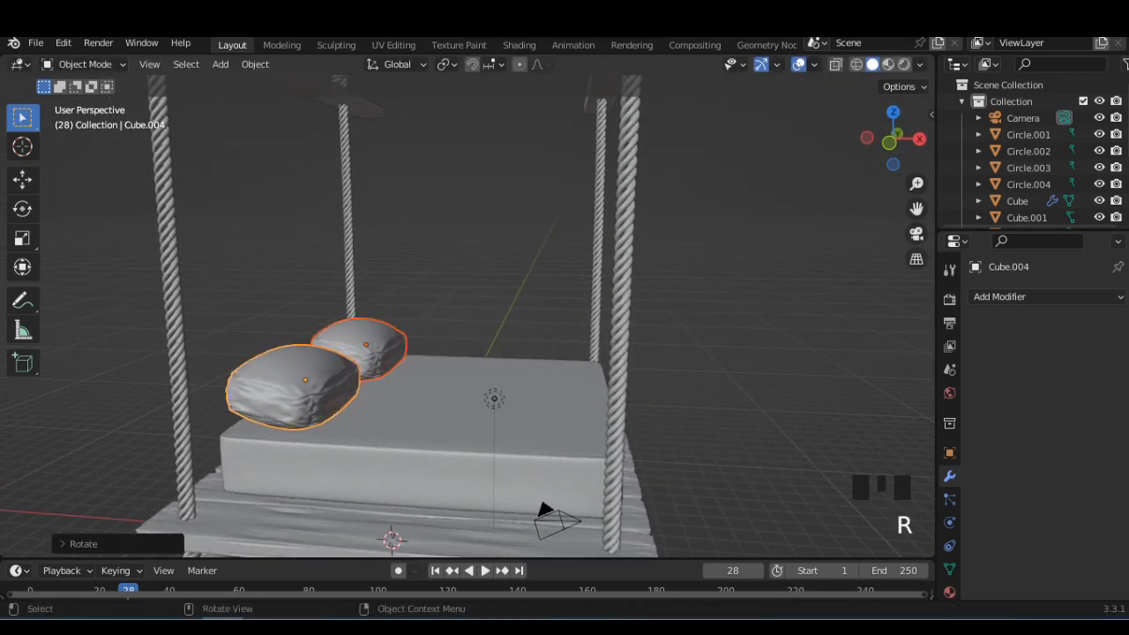
left_click(427, 413)
Flatten both pillows by scaling them down along the Z axis.
middle_click_drag(428, 413, 459, 375)
middle_click_drag(305, 364, 277, 408)
left_click(323, 371)
left_click(360, 346, "shift")
key("s")
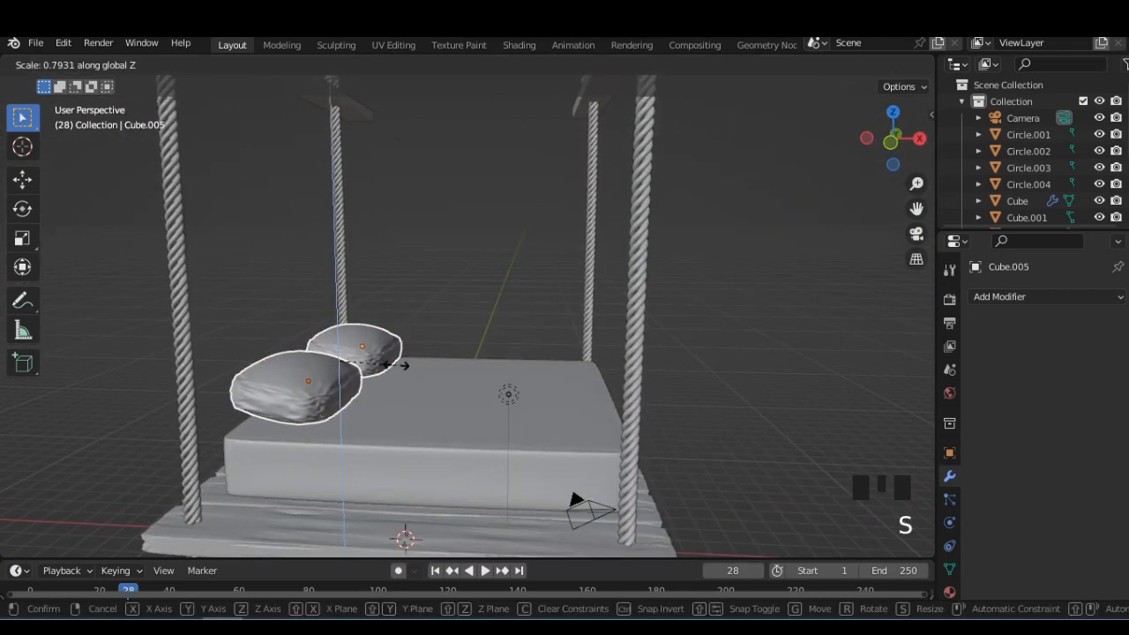
left_click(403, 362)
middle_click_drag(430, 390, 470, 368)
key("s")
key("z")
left_click(453, 368)
Lower both pillows along the Z axis by about 0.44 m onto the cushion.
key("g")
key("z")
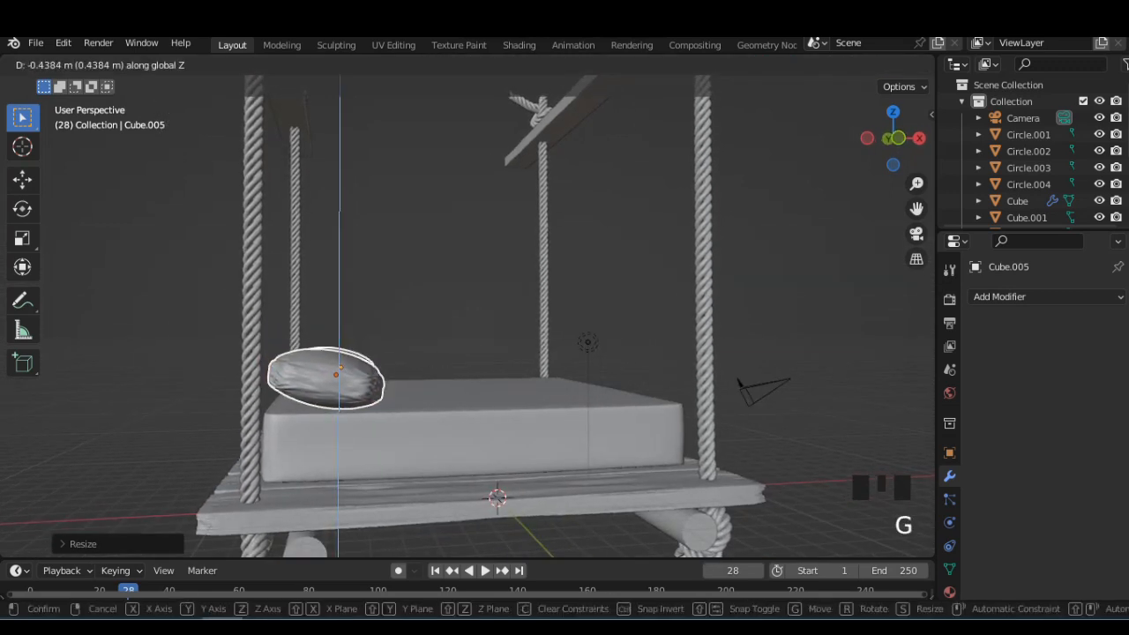
left_click(336, 376)
middle_click_drag(336, 377, 400, 390)
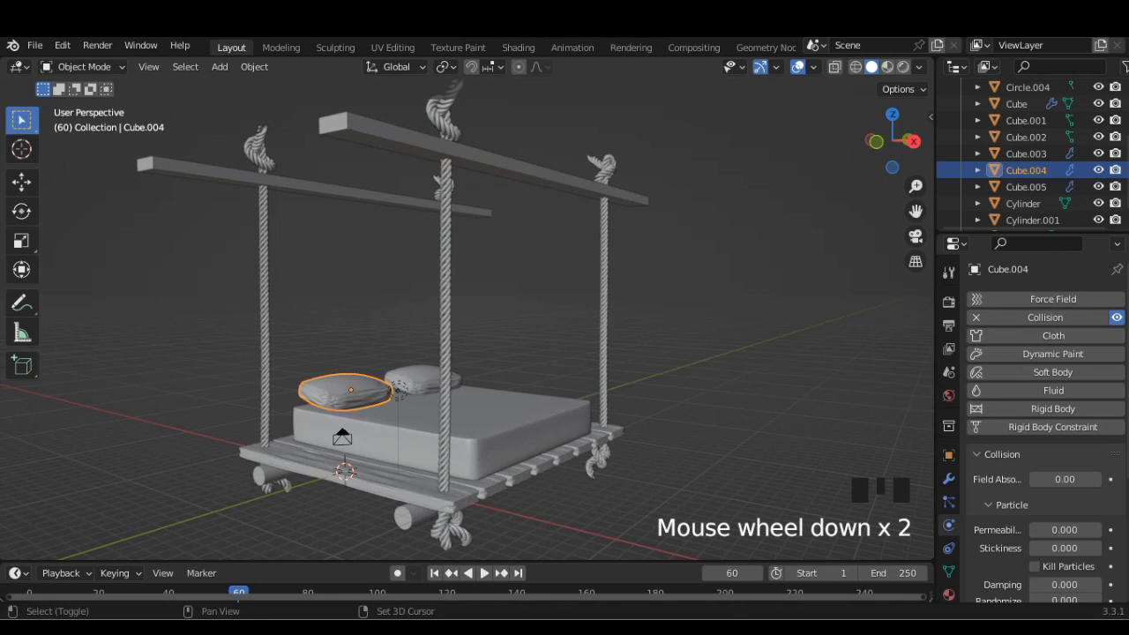
Select both pillows and lift them along the Z axis in the front view to just below the overhead beams.
left_click(1026, 170, "shift")
left_click(876, 141)
key("g")
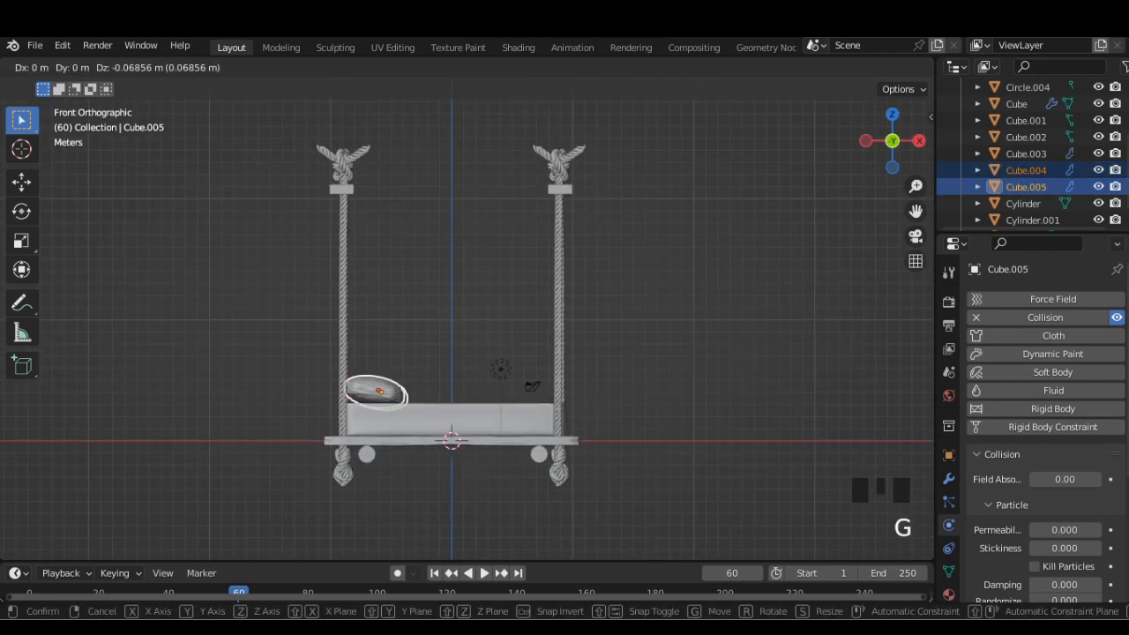
key("z")
left_click(375, 212)
Add a plane and raise it about 3.4 m so it lies just above the cushion.
left_click(218, 66)
mouse_move(264, 86)
left_click(377, 85)
key("g")
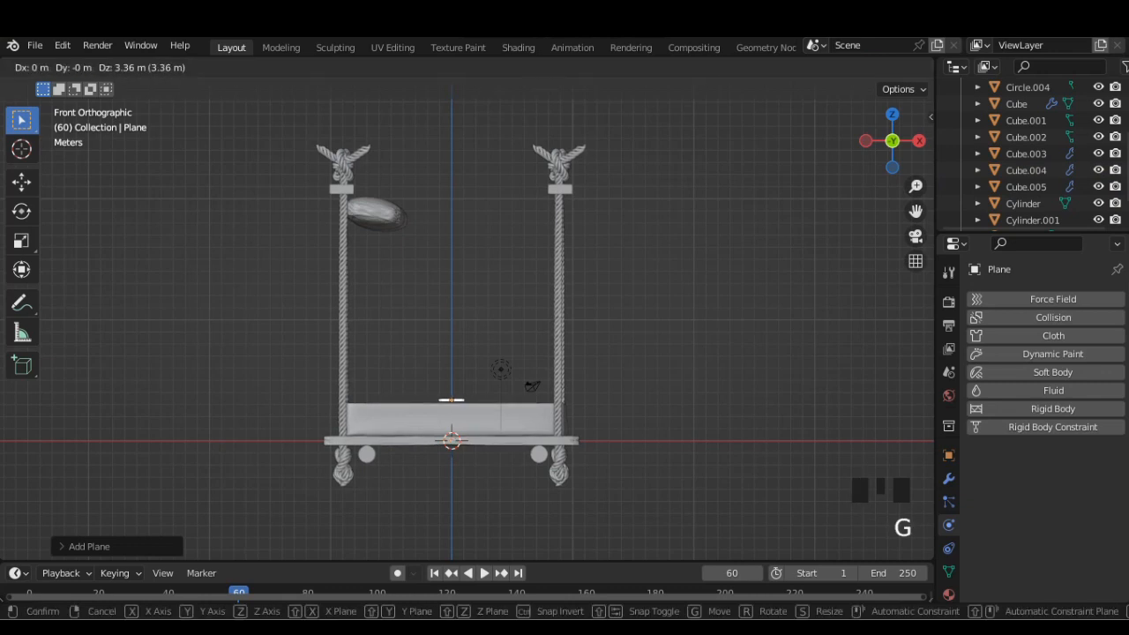
left_click(452, 402)
Scale up the plane so it extends past both sides of the cushion.
key("s")
left_click(529, 415)
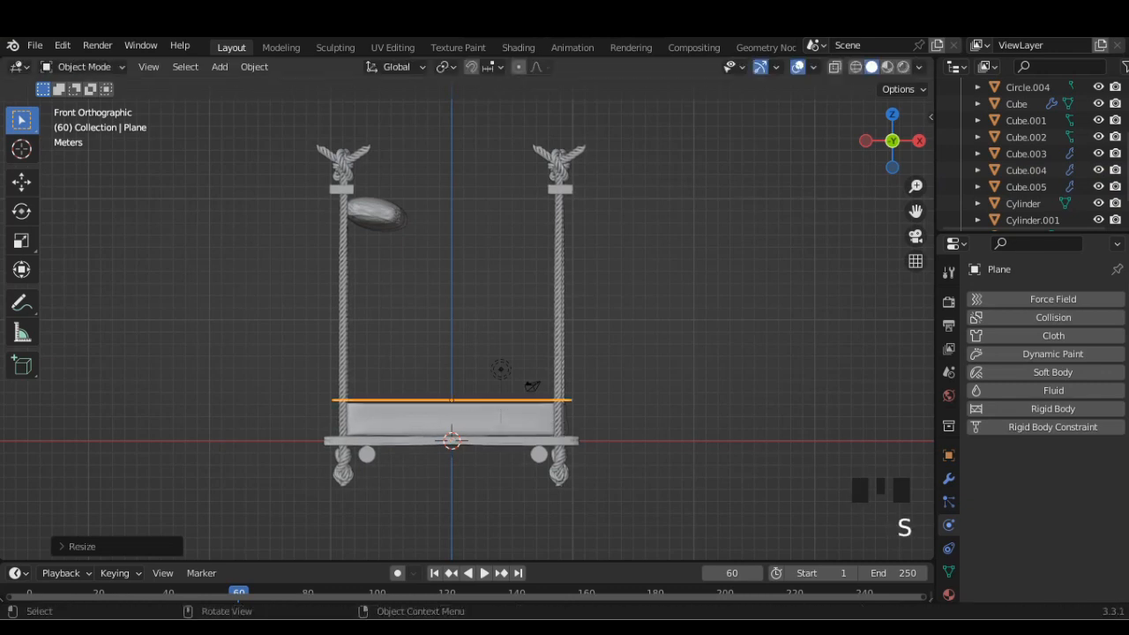
middle_click_drag(530, 353, 397, 291)
key("s")
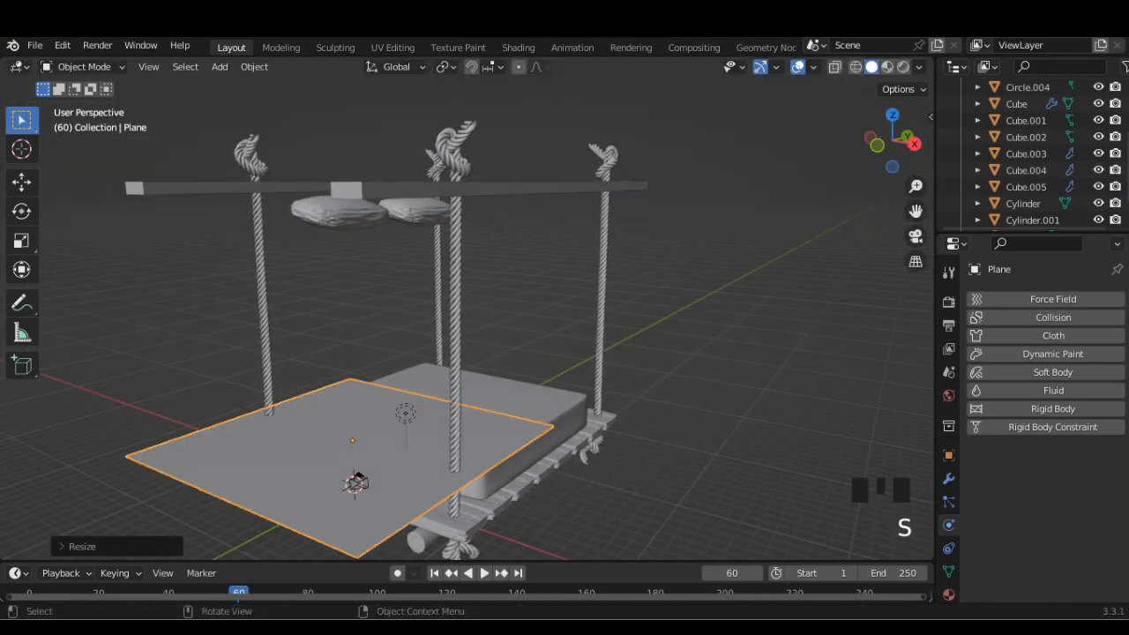
Move the plane along the Y axis in the right view so it is centred over the cushion.
left_click(915, 142)
key("g")
key("y")
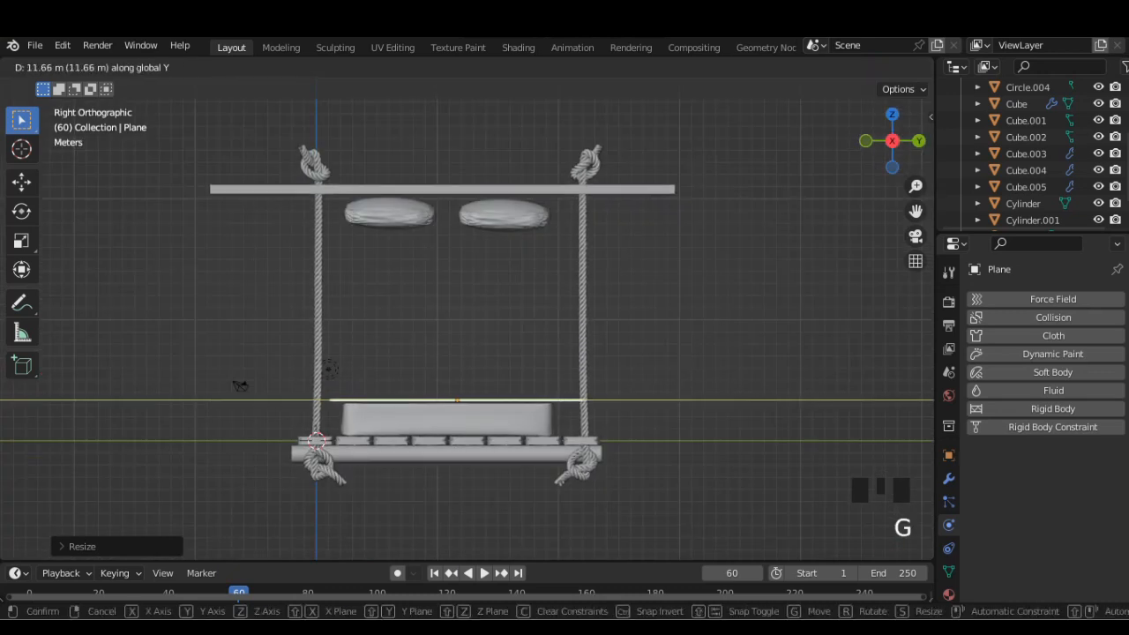
left_click(448, 401)
key("g")
key("y")
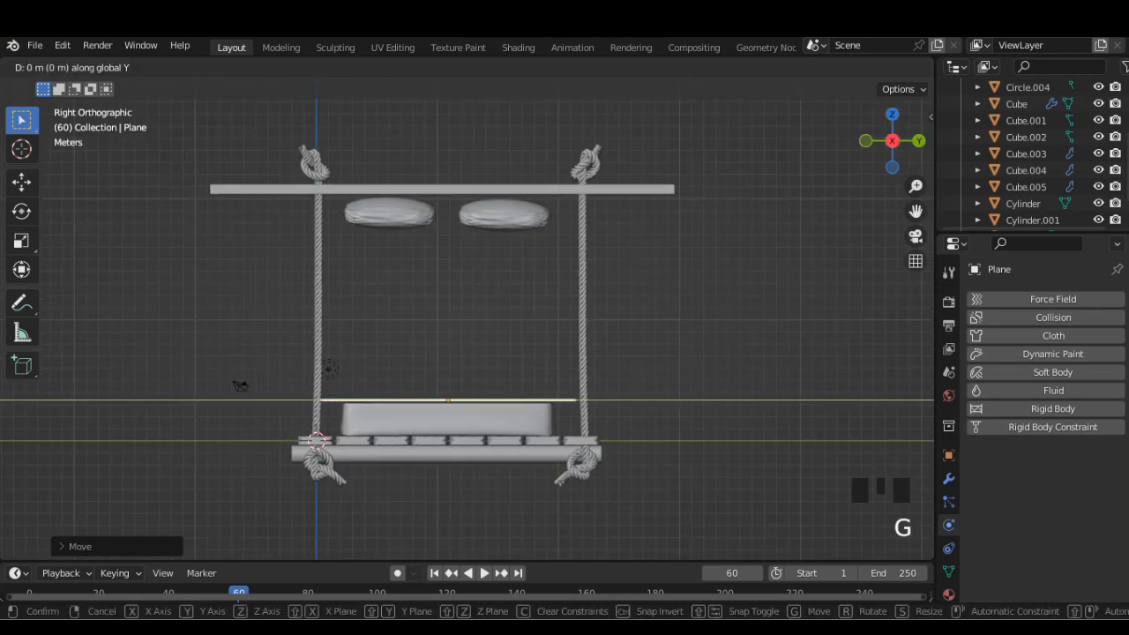
left_click(240, 385)
Adjust the plane's width over the cushion by scaling it along the X axis.
middle_click_drag(240, 385, 220, 415)
key("s")
key("x")
left_click(573, 394)
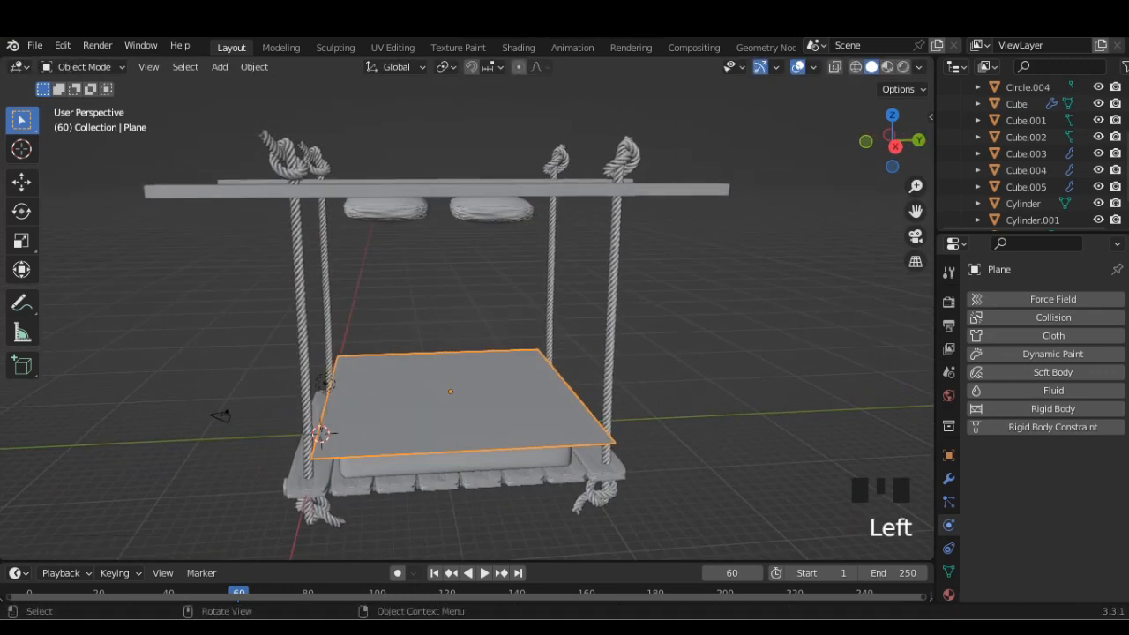
Subdivide the plane's mesh four times in Edit Mode and return to Object Mode.
key("Tab")
right_click(514, 401)
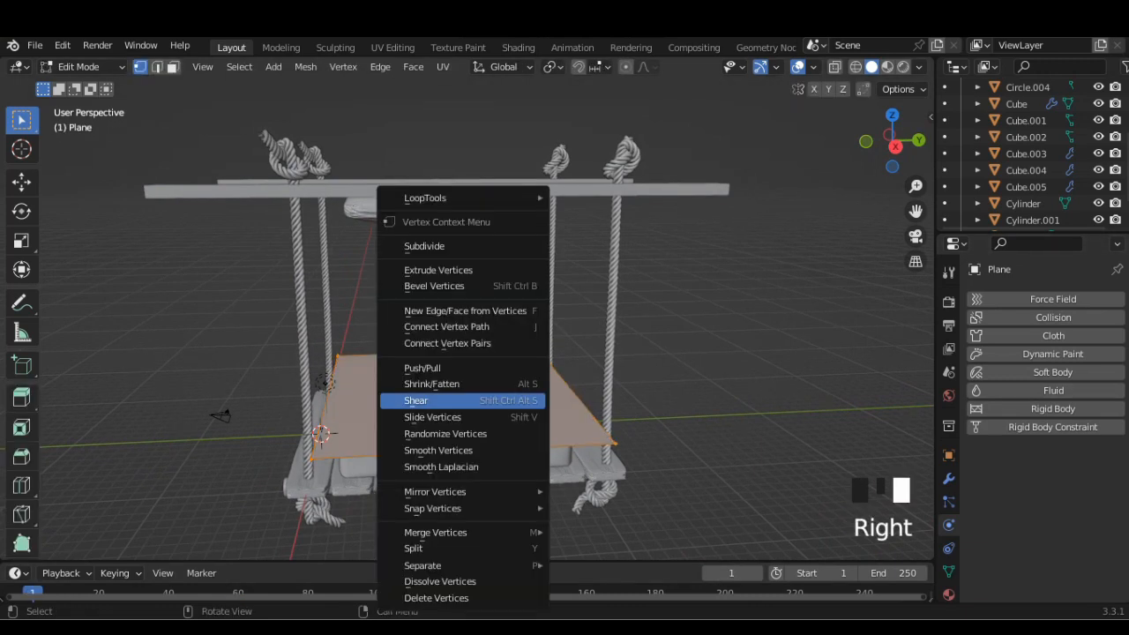
left_click(494, 246)
right_click(494, 245)
right_click(494, 246)
right_click(494, 246)
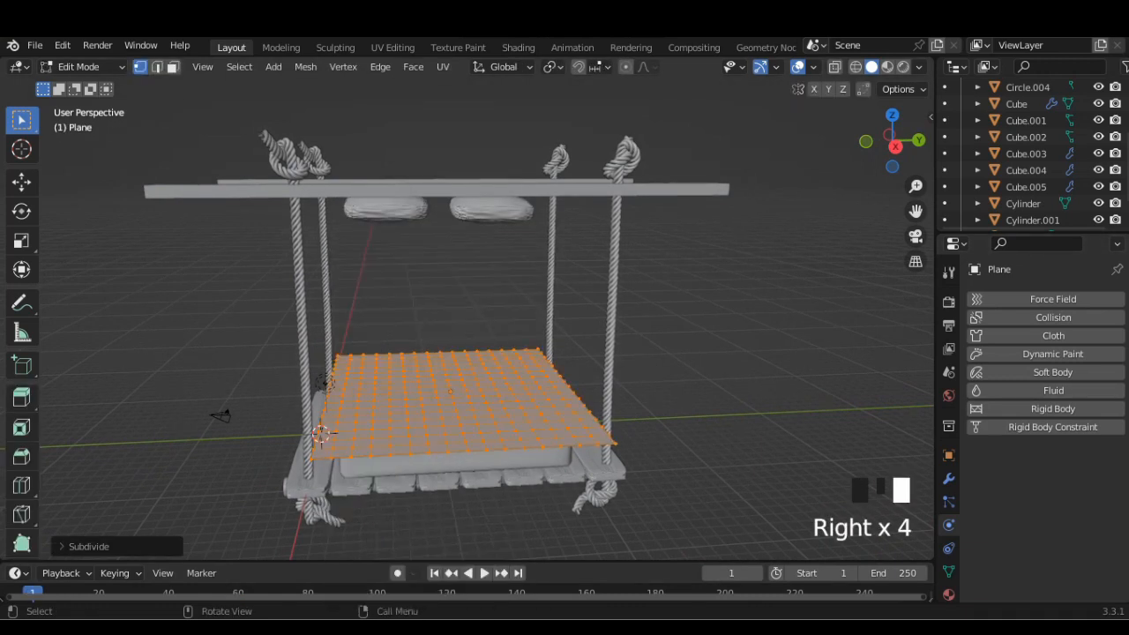
key("Tab")
Add Cloth physics to the plane with a 0.15 kg vertex mass preset and set its bending model to Linear.
left_click(1053, 335)
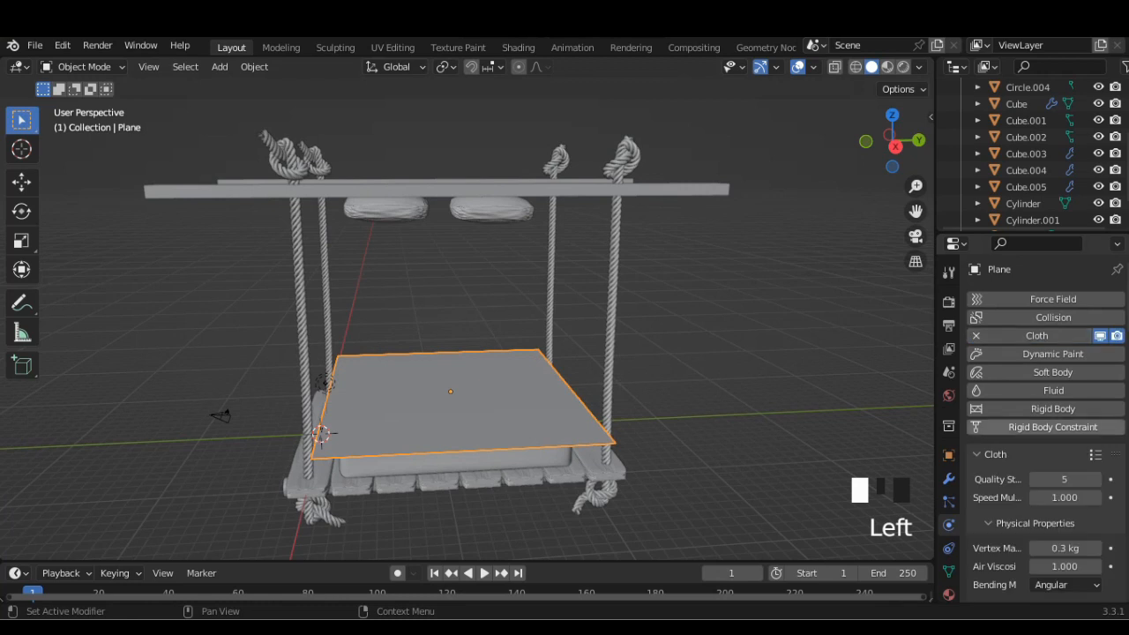
left_click(1094, 455)
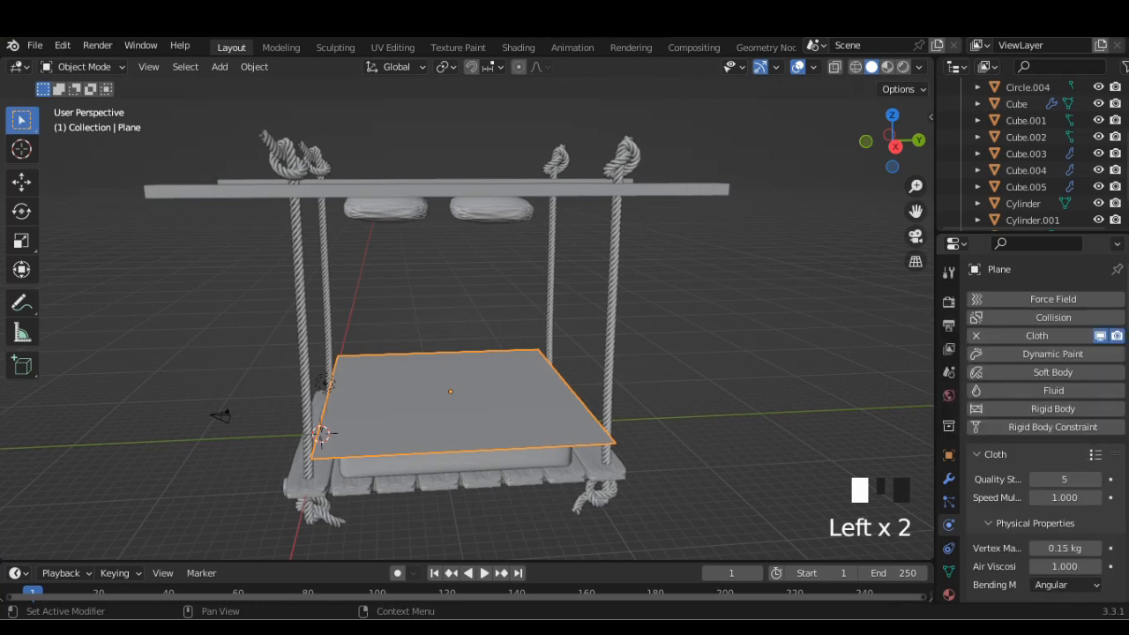
scroll(1041, 442, "down", 3)
left_click(1065, 485)
left_click(998, 522)
Run the simulation to drape the plane over the cushion, stop at frame 38 and apply its Cloth modifier.
scroll(220, 416, "down", 2)
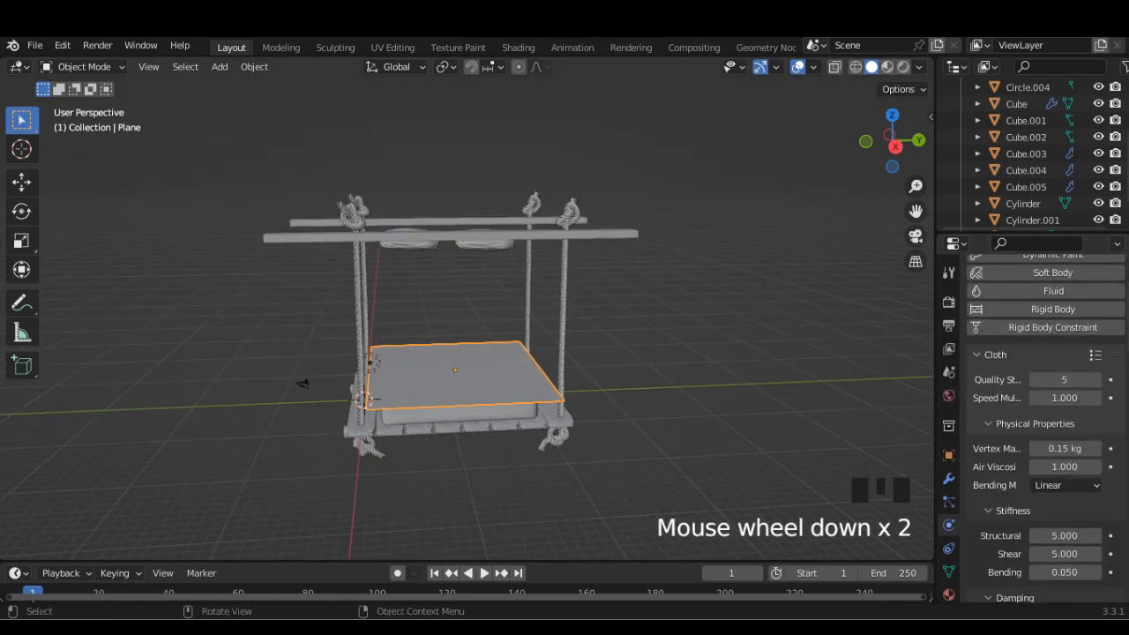
middle_click_drag(221, 415, 331, 446)
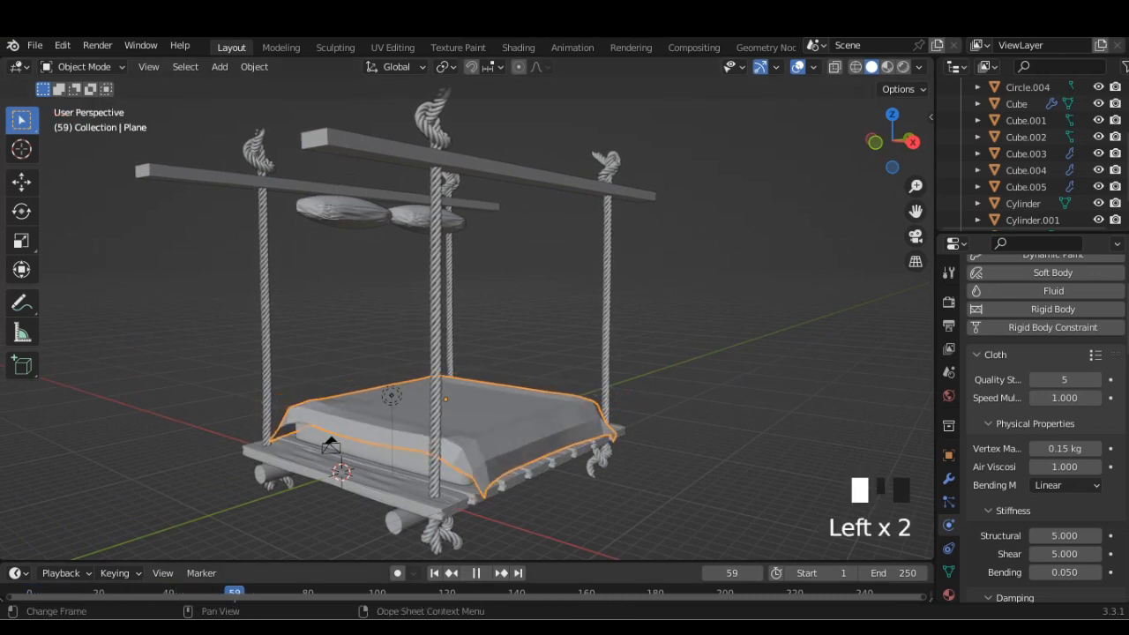
middle_click_drag(331, 446, 274, 414)
middle_click_drag(309, 379, 360, 353)
left_click(948, 478)
left_click(1018, 362)
left_click(979, 384)
Add a Subdivision Surface modifier to the sheet draped over the cushion.
left_click(1046, 299)
scroll(789, 577, "down", 3)
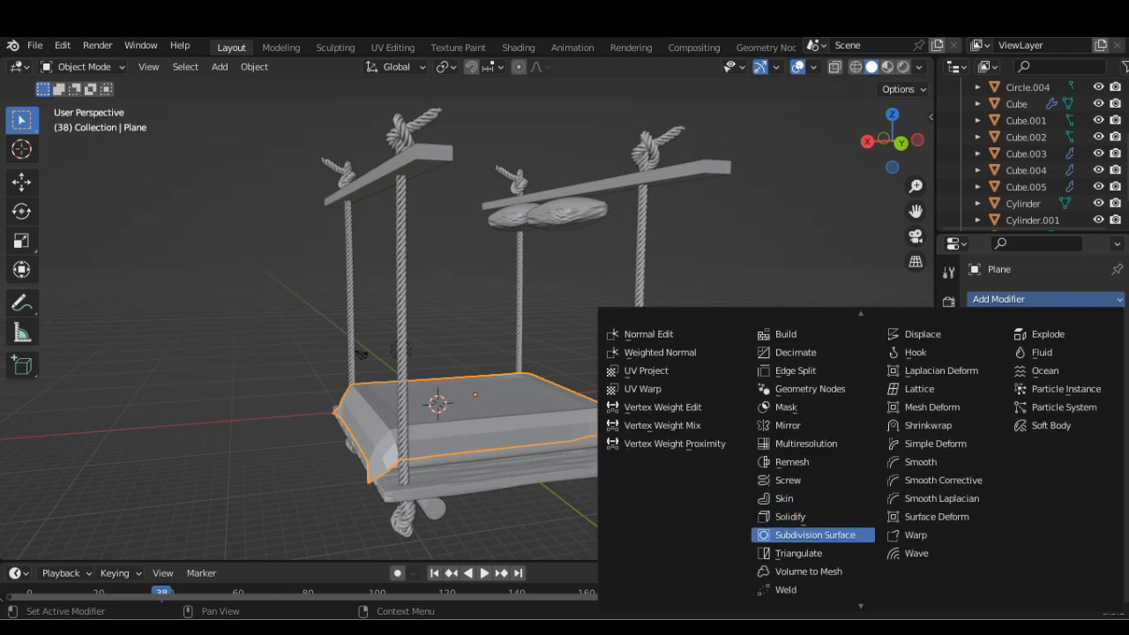
left_click(798, 535)
left_click(1097, 410)
middle_click_drag(565, 371, 608, 366)
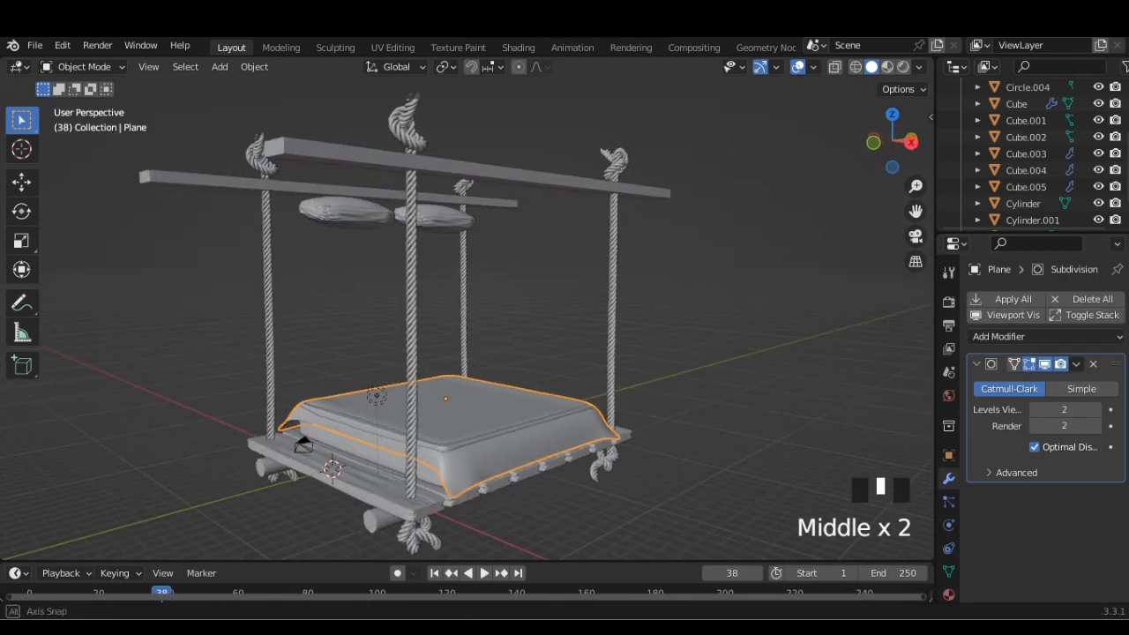
scroll(564, 380, "up", 2)
middle_click_drag(529, 379, 573, 358)
Try a Solidify modifier with 0.01 m thickness on the draped sheet.
left_click(1045, 336)
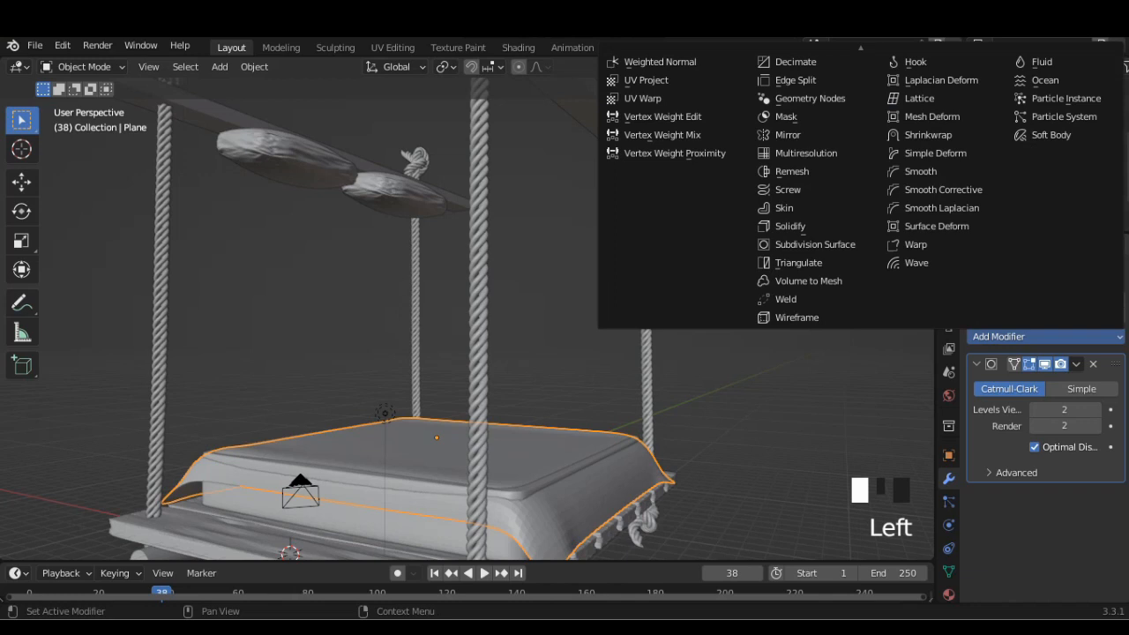
left_click(794, 227)
middle_click_drag(529, 379, 631, 372)
Adjust the draped sheet's height over the cushion by moving it along the Z axis in front view.
left_click(892, 140)
key("g")
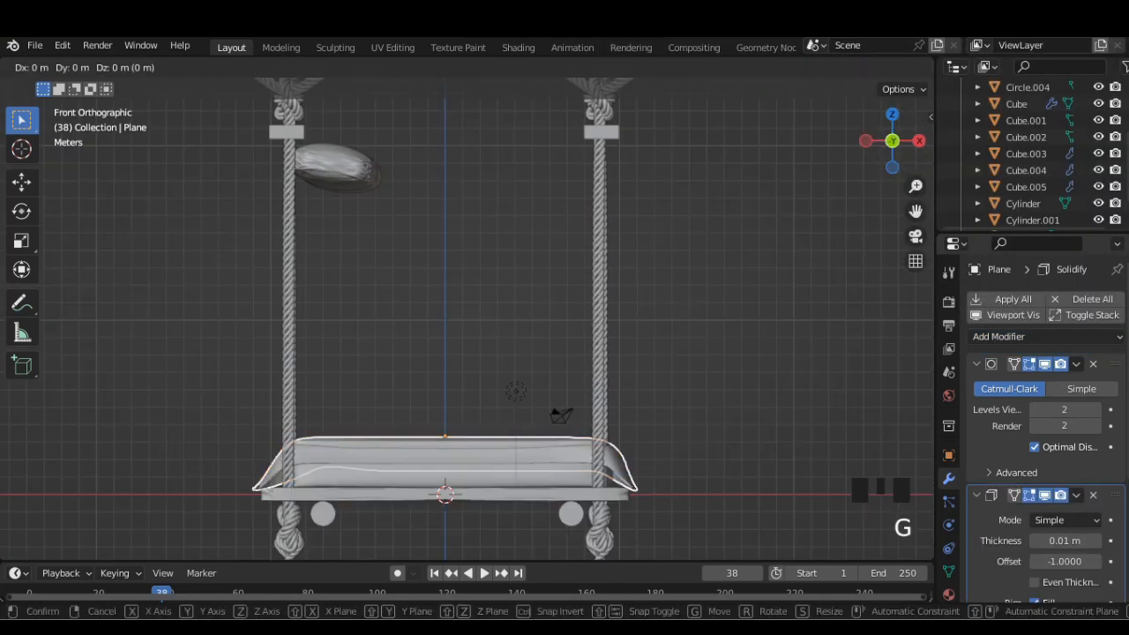
key("z")
left_click(564, 379)
middle_click_drag(564, 379, 507, 317)
Remove the sheet's Solidify modifier and apply its Subdivision modifier with the viewport level set to 3.
left_click(1093, 495)
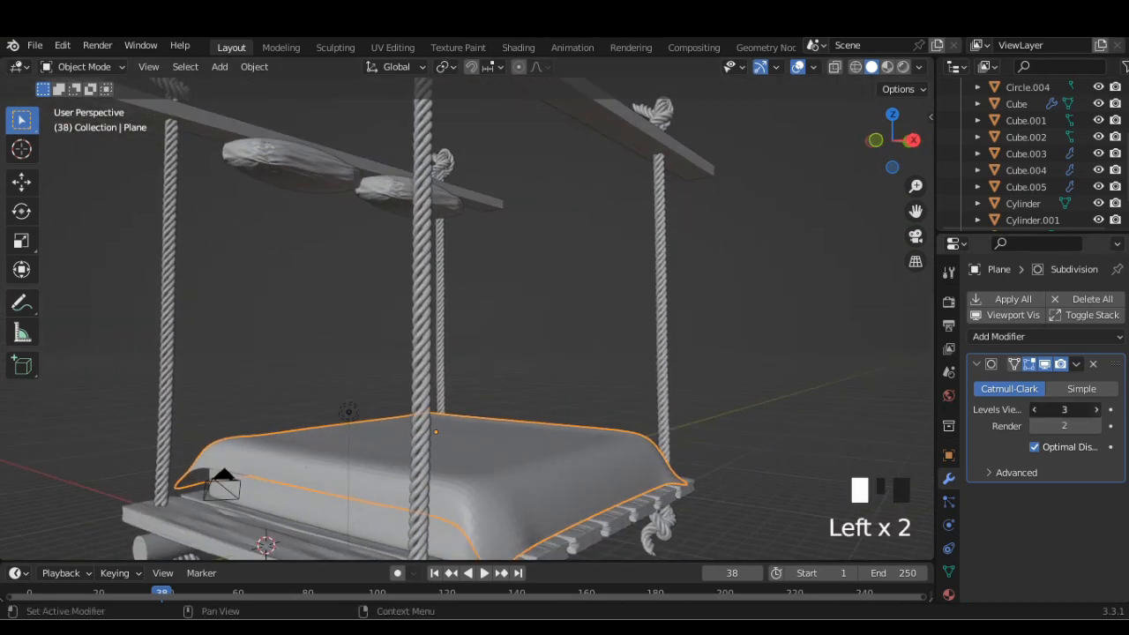
mouse_move(671, 353)
middle_mouse_down()
mouse_move(547, 410)
mouse_move(741, 355)
mouse_move(663, 355)
middle_mouse_up()
left_click(1076, 364)
left_click(991, 383)
Examine the smoothed sheet over the cushion from several angles and distances.
middle_click_drag(565, 353, 451, 245)
left_click(318, 183)
scroll(318, 184, "up", 1)
scroll(318, 184, "down", 1)
scroll(443, 309, "up", 2)
scroll(451, 245, "up", 1)
middle_click_drag(494, 308, 477, 340)
scroll(498, 295, "down", 3)
scroll(476, 340, "up", 2)
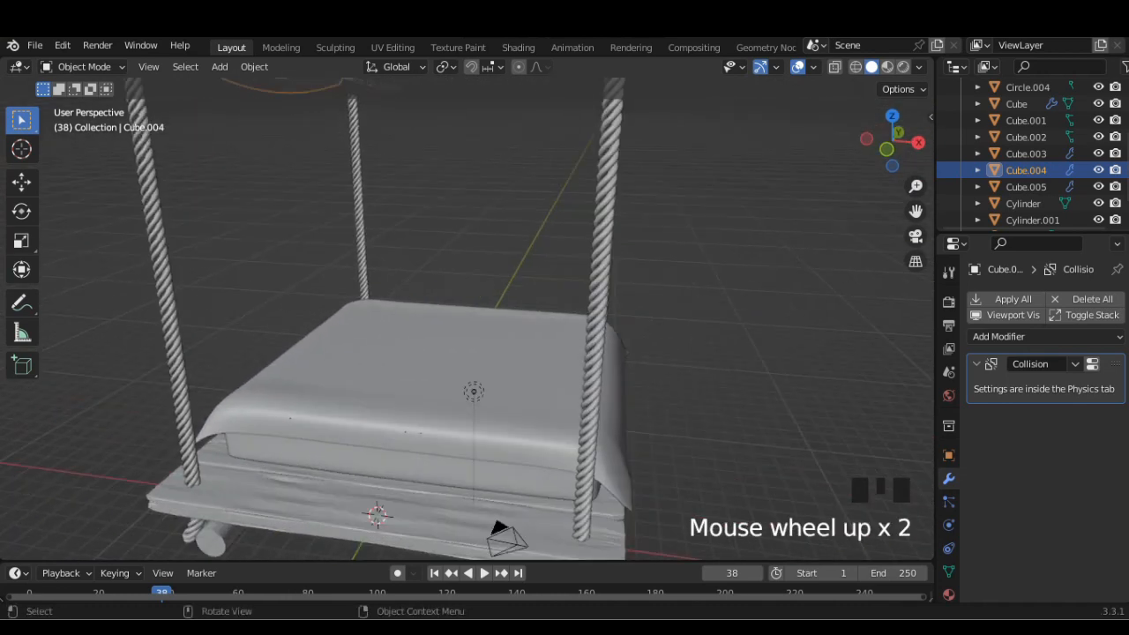
Add a Solidify modifier to the sheet, adjust its thickness and apply it.
left_click(494, 353)
left_click(1041, 299)
left_click(787, 583)
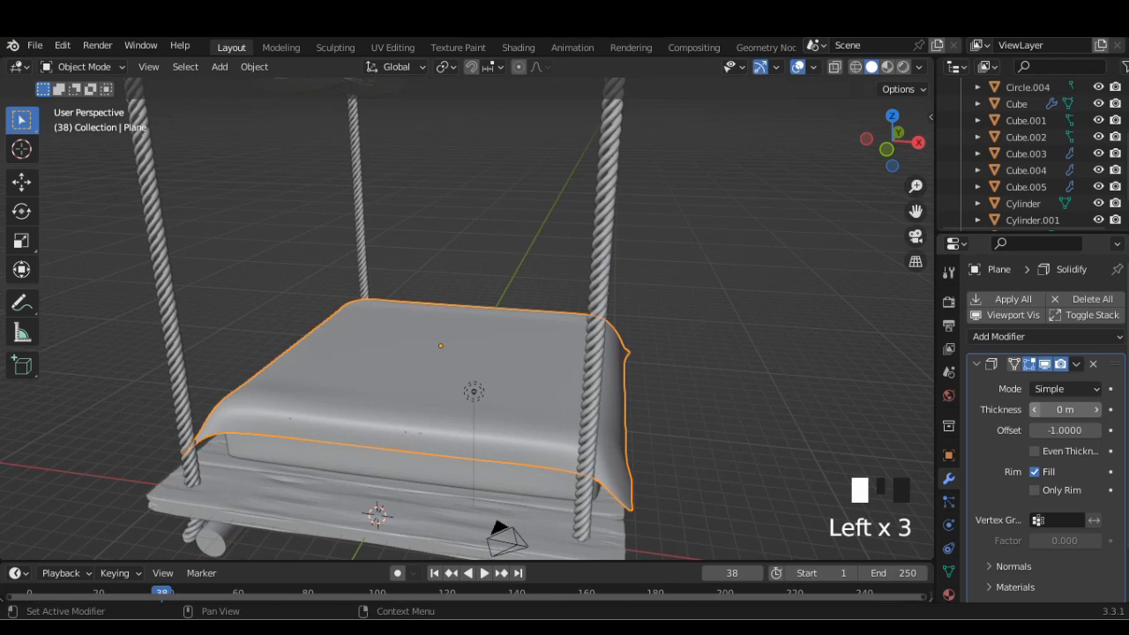
left_click(1034, 410)
left_click(1076, 364)
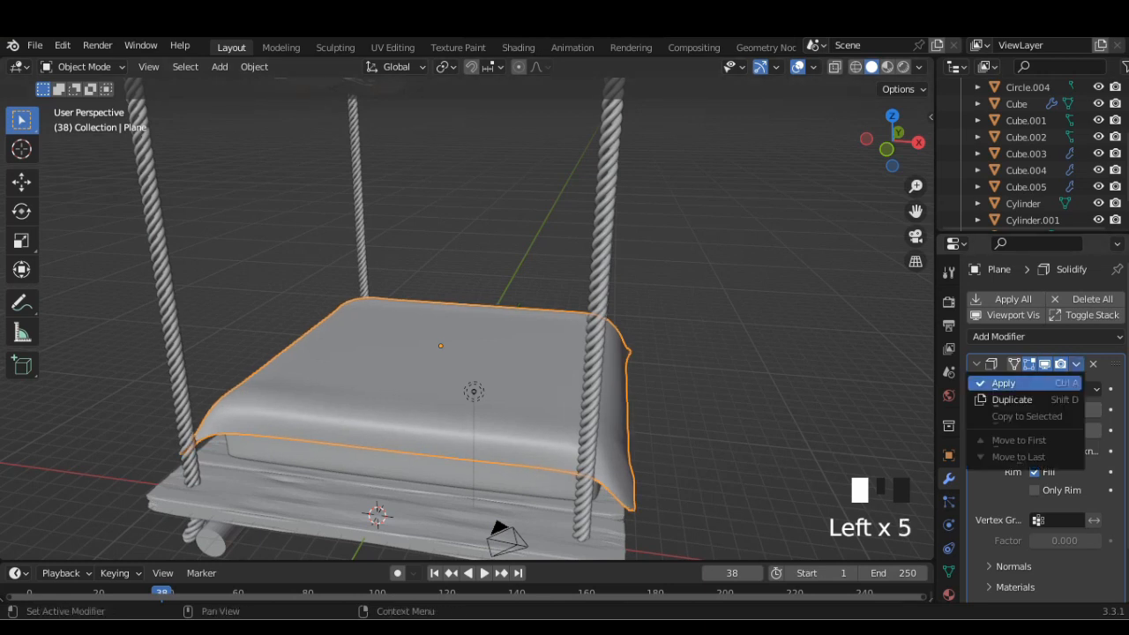
left_click(1007, 383)
Lower both pillows together along the Z axis onto the sheet-covered cushion and deselect them.
scroll(670, 370, "down", 5)
middle_click_drag(670, 371, 530, 344)
scroll(441, 264, "up", 2)
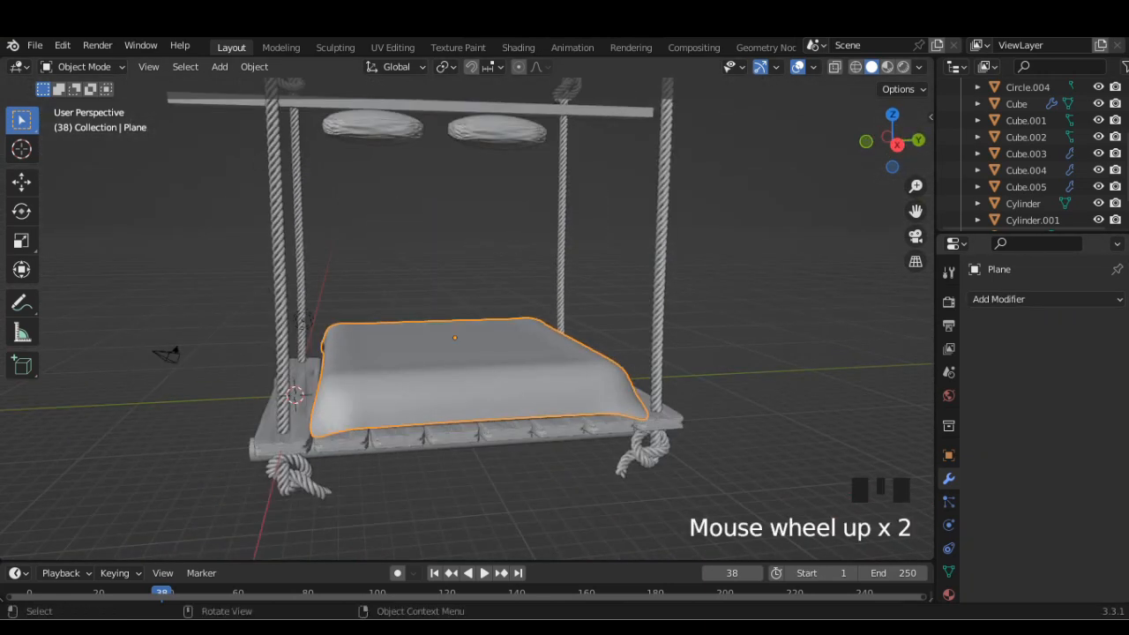
left_click(376, 127)
left_click(494, 126, "shift")
left_click(897, 143)
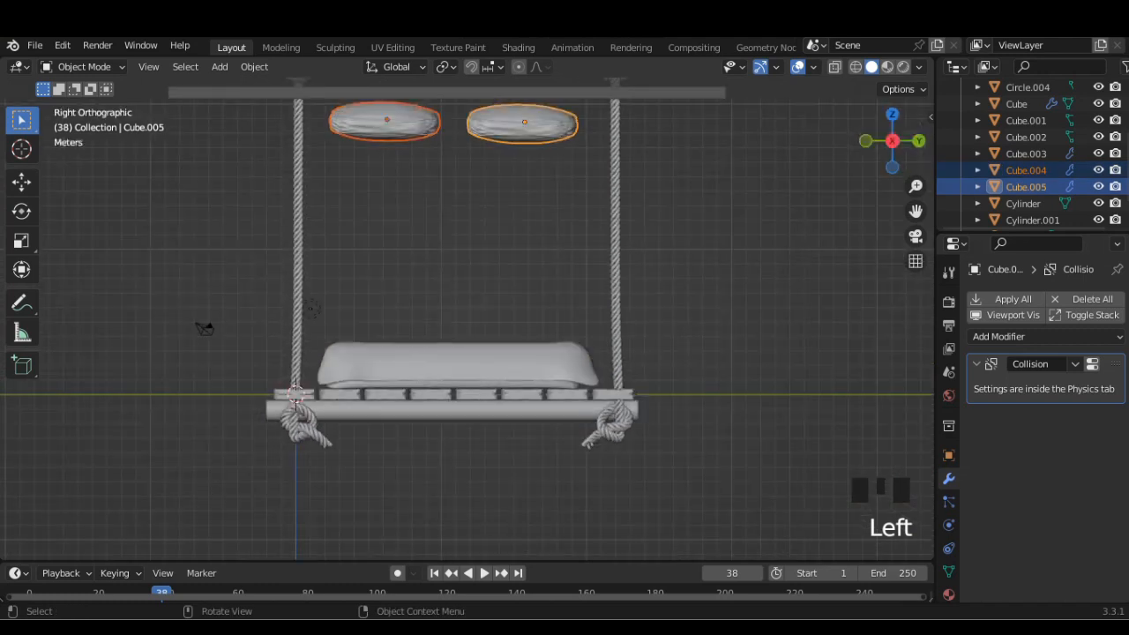
key("g")
key("z")
left_click(794, 346)
middle_click_drag(794, 346, 819, 363)
middle_click_drag(706, 362, 794, 353)
left_click(749, 388)
Add a plane mesh for the blanket and raise it along the Z axis above the pillows.
scroll(750, 389, "up", 2)
scroll(745, 340, "down", 3)
left_click(220, 66)
mouse_move(251, 84)
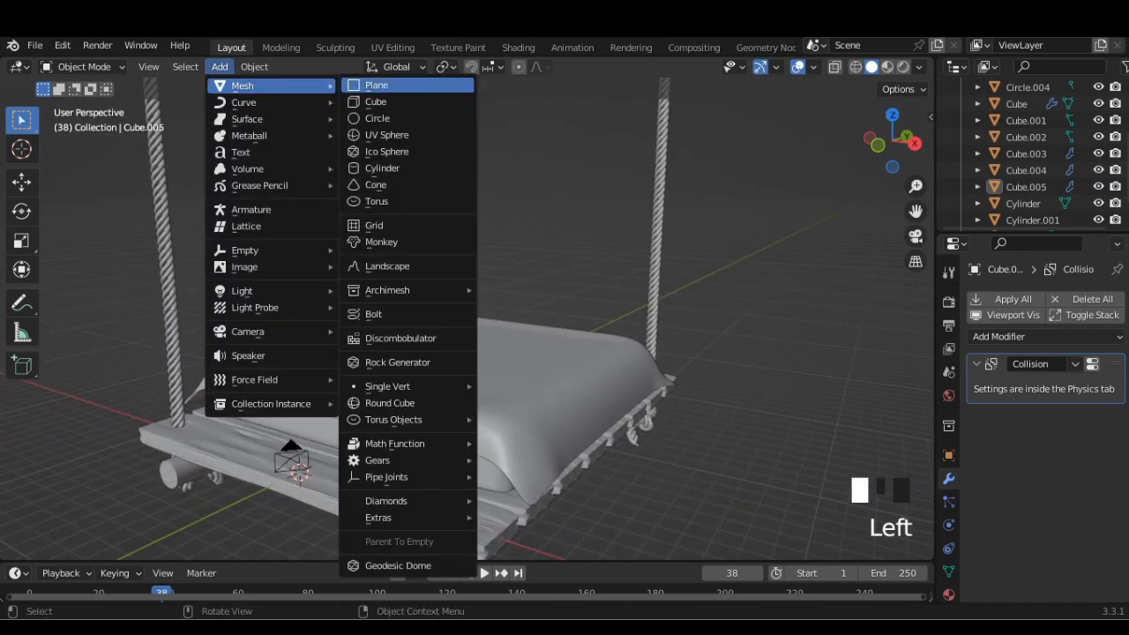
left_click(379, 83)
left_click(878, 144)
key("g")
key("z")
key("Return")
Scale the new plane up to cover the bed and move it along the Y axis to centre it between the ropes.
key("s")
left_click(491, 269)
middle_click_drag(503, 270, 379, 318)
left_click(905, 146)
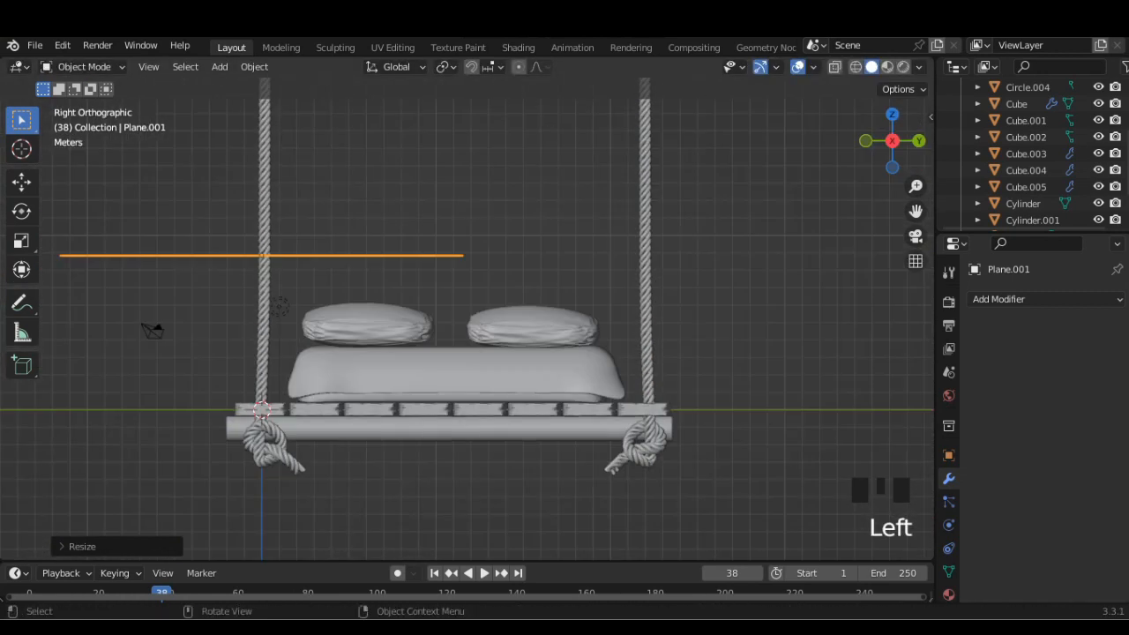
key("g")
key("y")
key("Return")
Cut three edge loops across the plane near its pillow end in Edit Mode.
middle_click_drag(441, 353, 530, 335)
key("Tab")
key("ctrl+r")
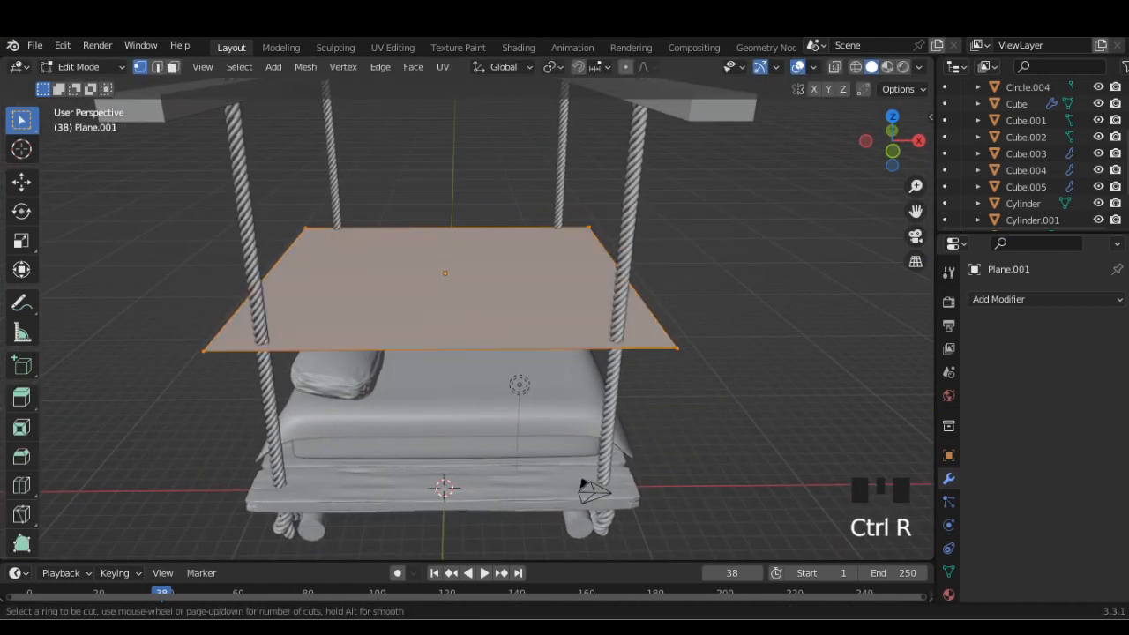
left_click(391, 342)
left_click(217, 337)
key("ctrl+r")
left_click(435, 329)
left_click(274, 331)
key("ctrl+r")
left_click(393, 322)
left_click(259, 318)
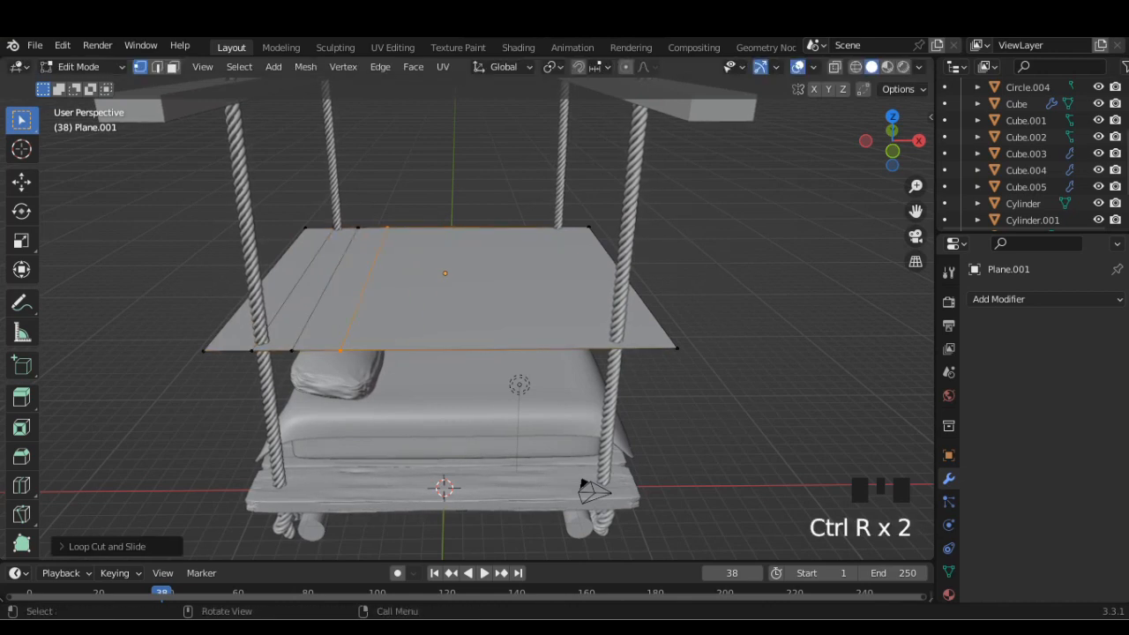
Fold the plane's pillow-end edge up and back over itself by moving its vertices in wireframe front view.
key("Tab")
key("Tab")
left_click(204, 351, "shift")
left_click(893, 151)
left_click(855, 67)
key("g")
left_click(298, 245)
key("g")
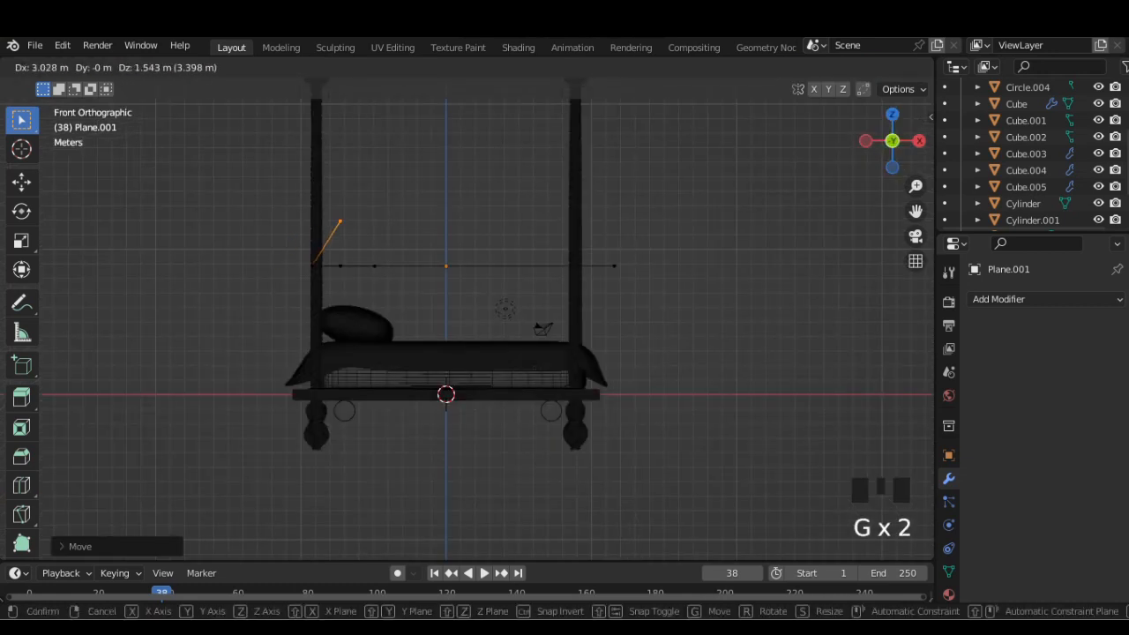
left_click(323, 252)
key("g")
left_click(347, 218)
key("g")
left_click(361, 234)
key("g")
left_click(353, 244)
Lower the innermost cut and the foot-end edge of the plane slightly.
left_click(375, 266)
key("g")
left_click(376, 278)
key("g")
left_click(610, 274)
key("g")
left_click(607, 293)
Fine-tune the vertices of the fold at the plane's pillow end and return to Object Mode.
left_click(341, 266)
key("g")
left_click(349, 270)
left_click(341, 244)
key("g")
left_click(352, 249)
left_click_drag(354, 230, 381, 248)
key("g")
left_click(382, 253)
key("Tab")
Restore solid shading, subdivide the folded plane's entire mesh three times and return to Object Mode.
middle_click_drag(393, 264, 353, 291)
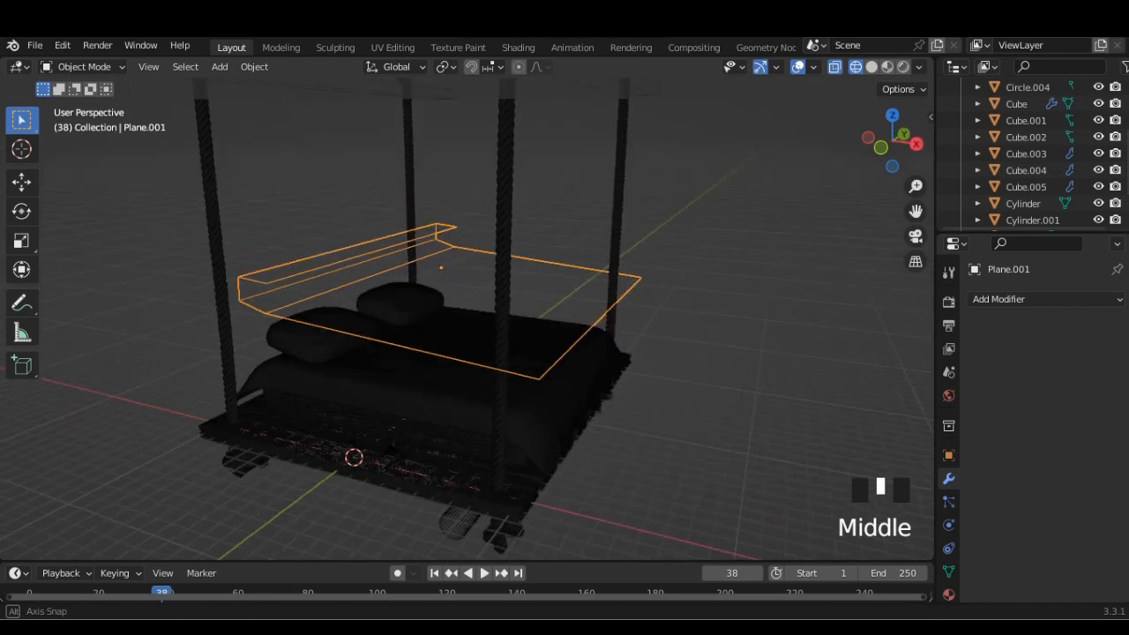
left_click(872, 67)
middle_click_drag(530, 256, 569, 254)
key("Tab")
right_click(503, 248)
key("a")
right_click(524, 247)
left_click(520, 247)
right_click(485, 247)
left_click(484, 247)
right_click(437, 201)
left_click(437, 202)
key("Tab")
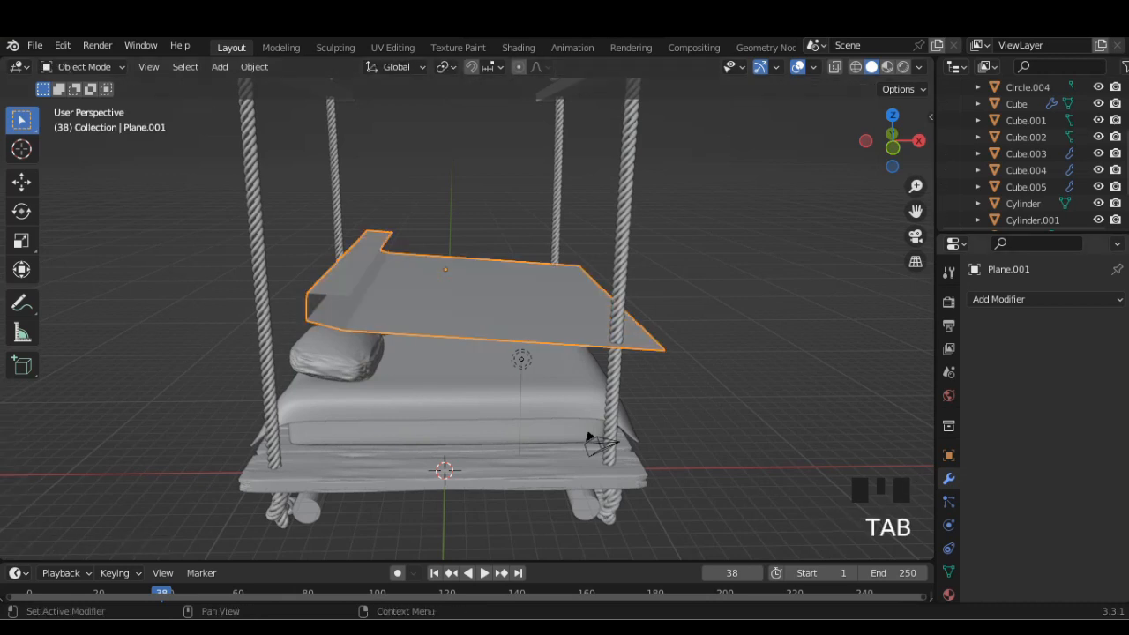
Add Cloth physics to the folded plane.
left_click(999, 300)
left_click(950, 502)
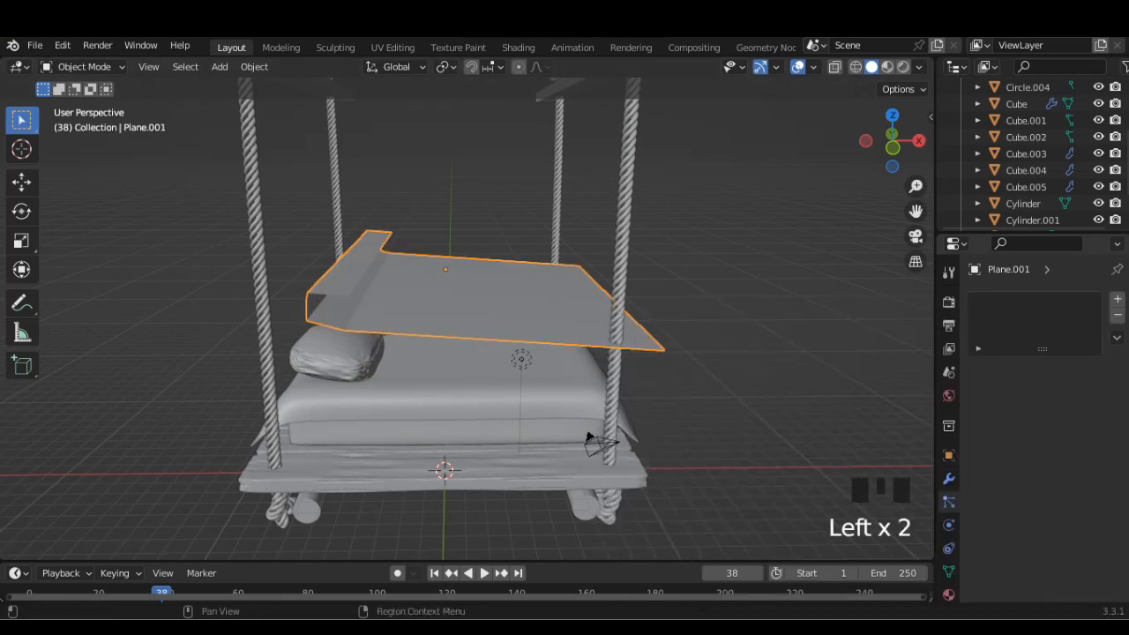
left_click(949, 525)
left_click(1053, 335)
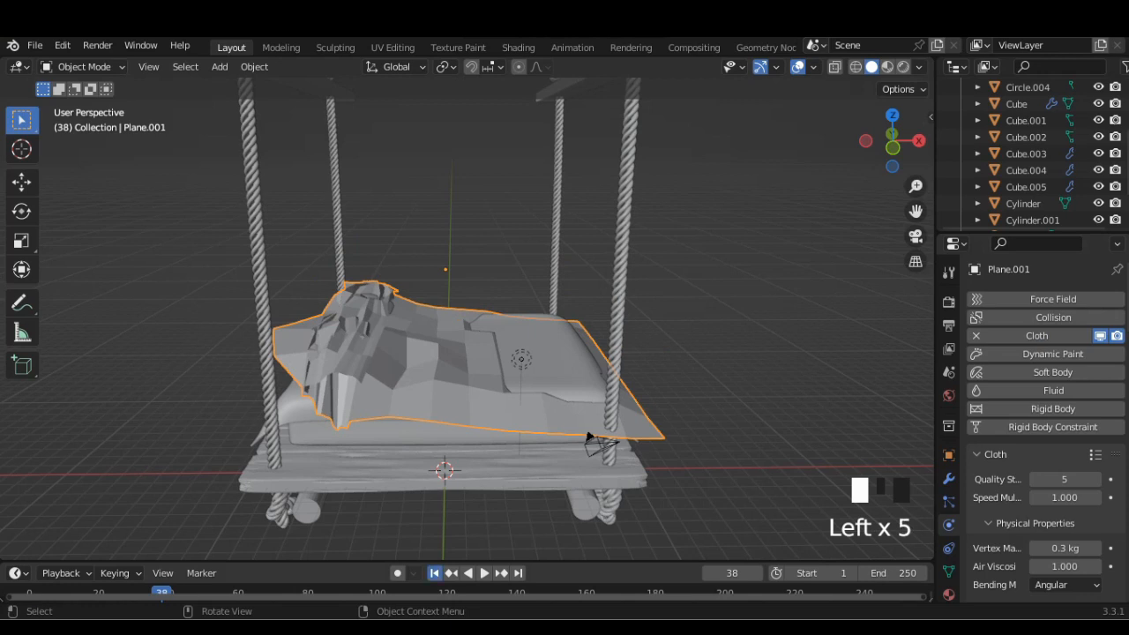
Preview the blanket's cloth simulation from the first frame, stop it and rewind to frame 1.
key("shift+Left")
left_click(483, 572)
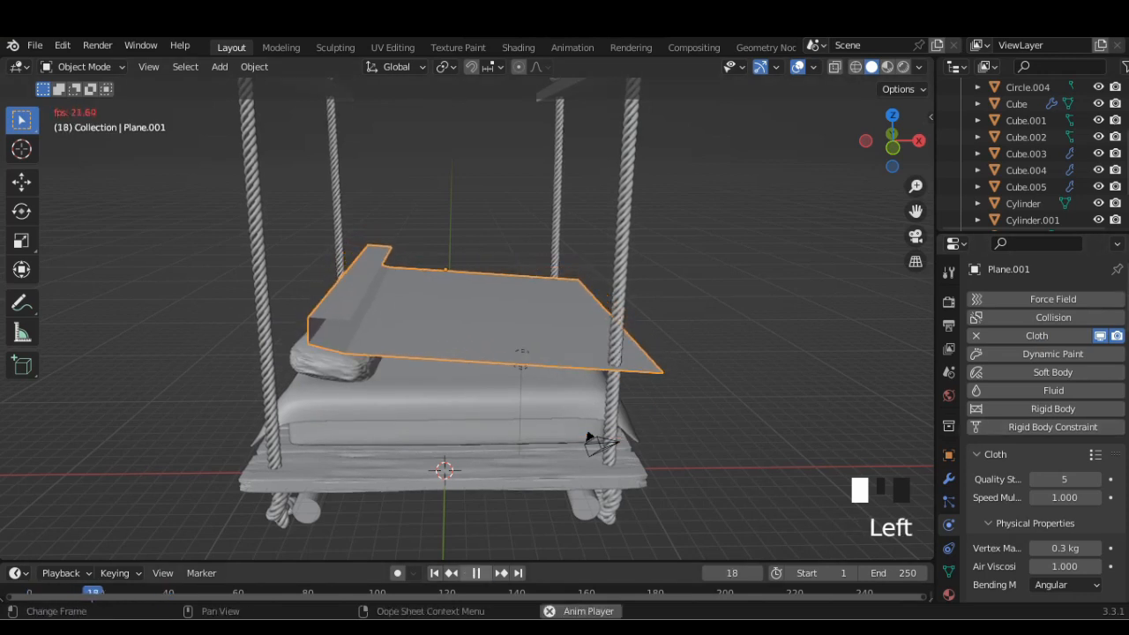
left_click(477, 572)
left_click(434, 572)
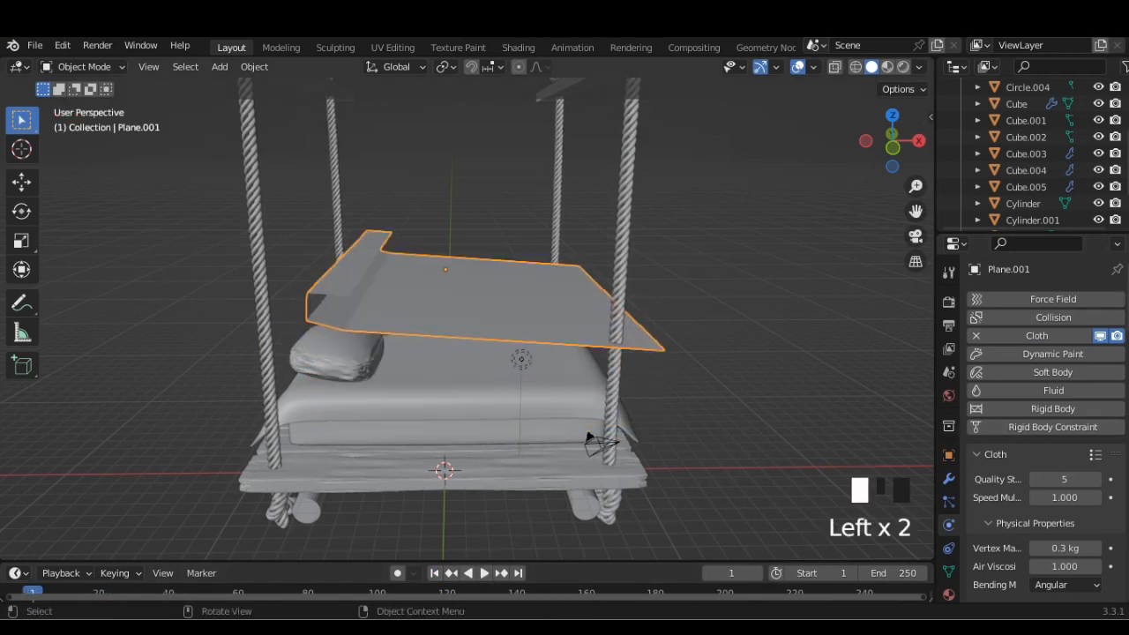
Add Collision physics to the draped sheet, test the blanket's simulation against it and return to frame 1.
left_click(511, 397)
left_click(1053, 317)
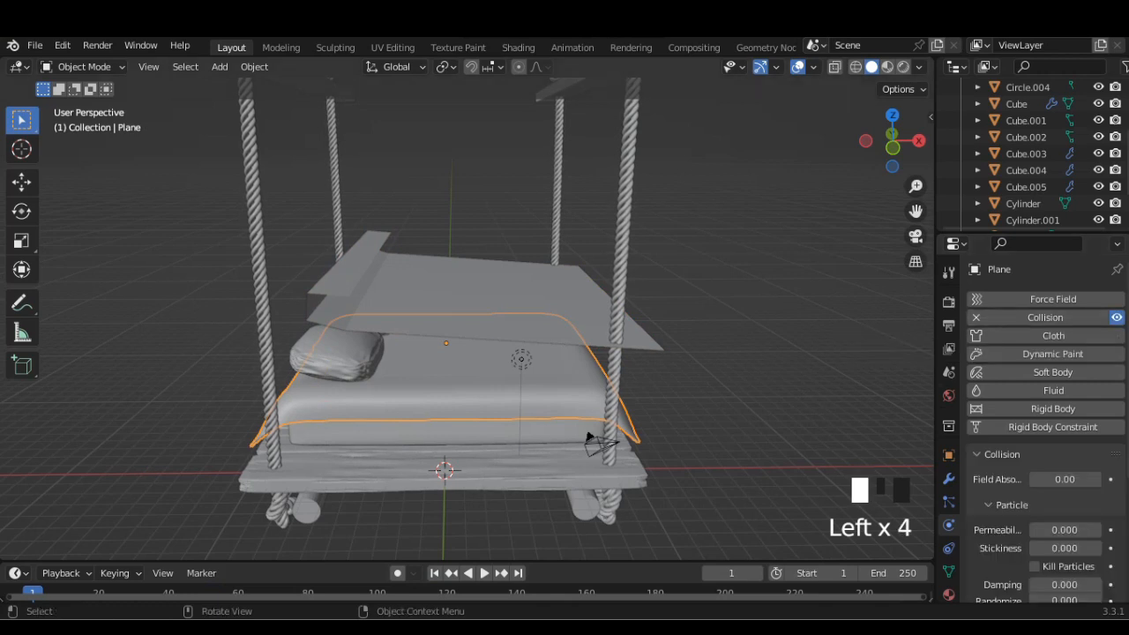
left_click(565, 309)
left_click(483, 573)
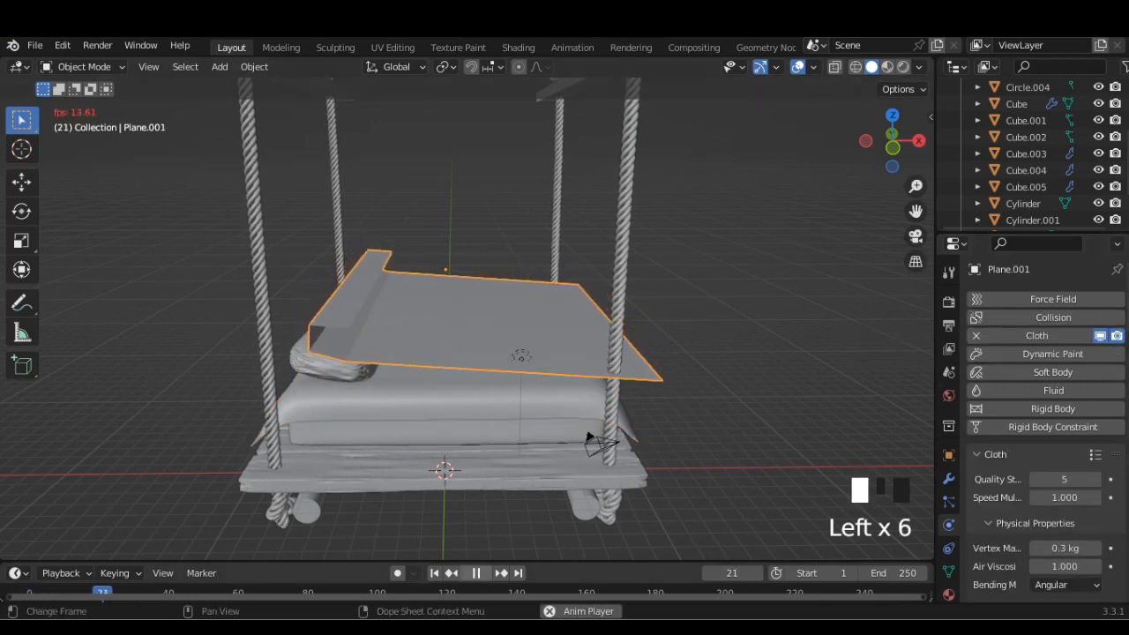
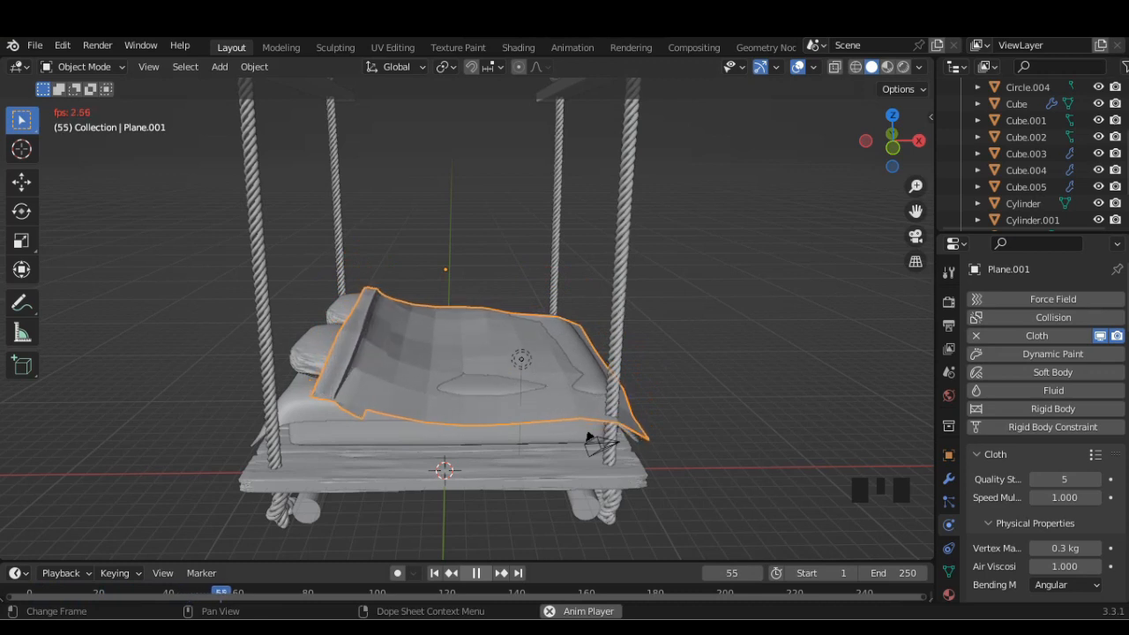
left_click(435, 573)
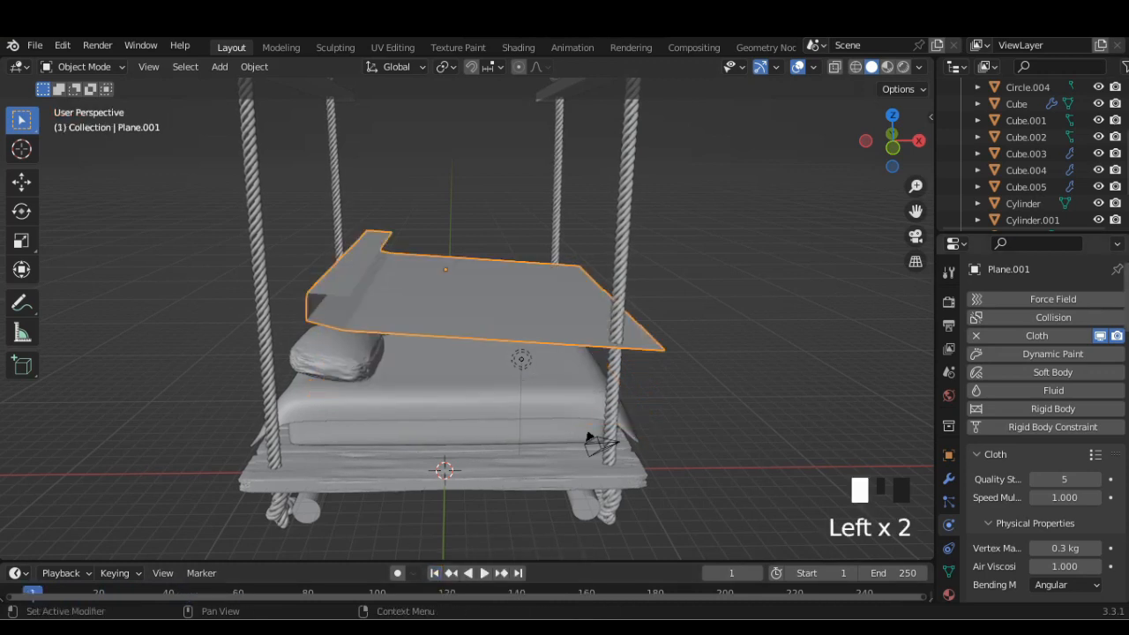
Give the blanket's cloth a 0.15 kg vertex mass preset with Linear bending and run the simulation to frame 62.
left_click(1095, 454)
left_click_drag(1066, 585, 1040, 548)
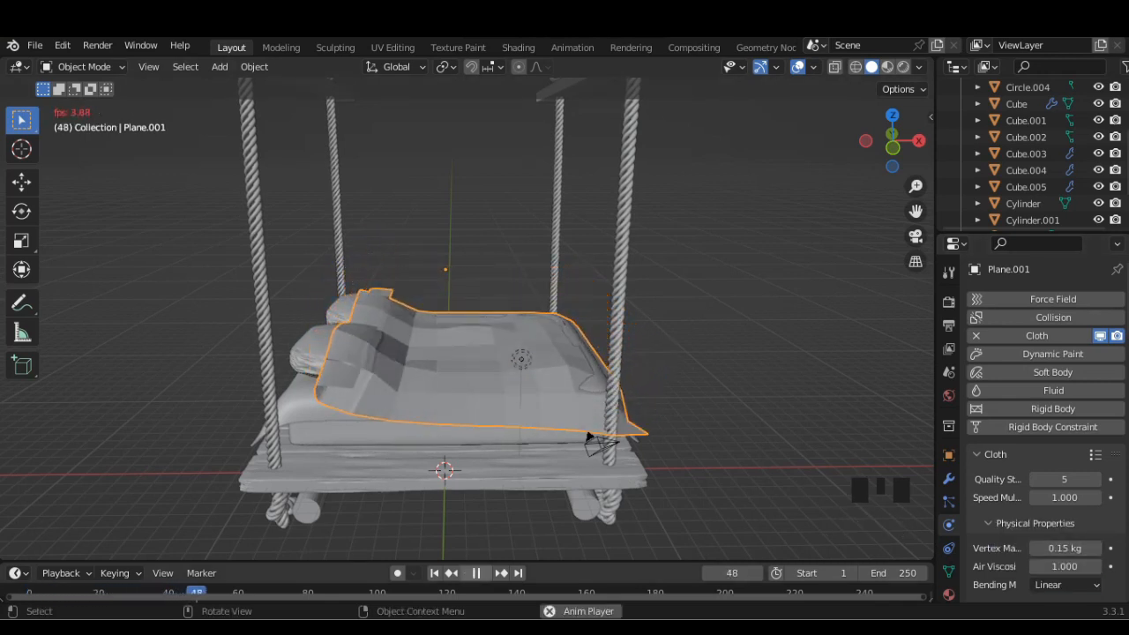
left_click(482, 573)
mouse_move(529, 406)
middle_mouse_down()
mouse_move(490, 406)
mouse_move(383, 370)
mouse_move(459, 372)
mouse_move(390, 399)
mouse_move(469, 378)
mouse_move(448, 413)
mouse_move(434, 397)
mouse_move(460, 464)
mouse_move(388, 409)
mouse_move(439, 397)
mouse_move(520, 402)
middle_mouse_up()
left_click(484, 573)
left_click(477, 574)
Apply the blanket's Cloth modifier to keep its draped shape.
left_click(949, 479)
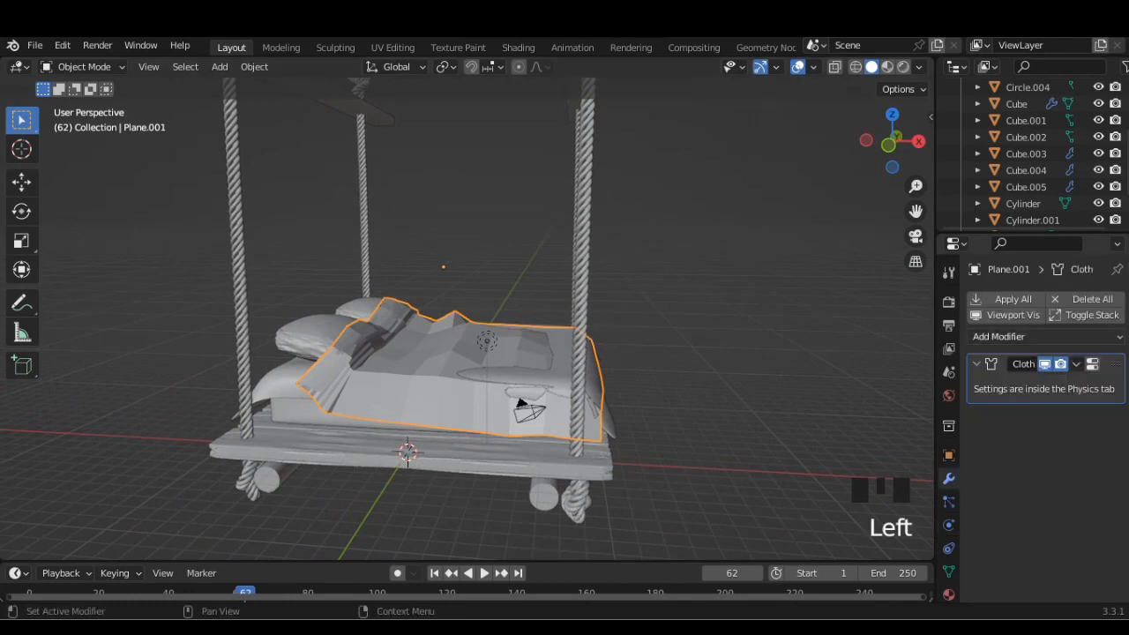
left_click(1076, 364)
left_click(1014, 382)
Add a Subdivision Surface modifier to the blanket with viewport and render levels of 3.
left_click(1039, 300)
scroll(803, 582, "down", 4)
left_click(803, 523)
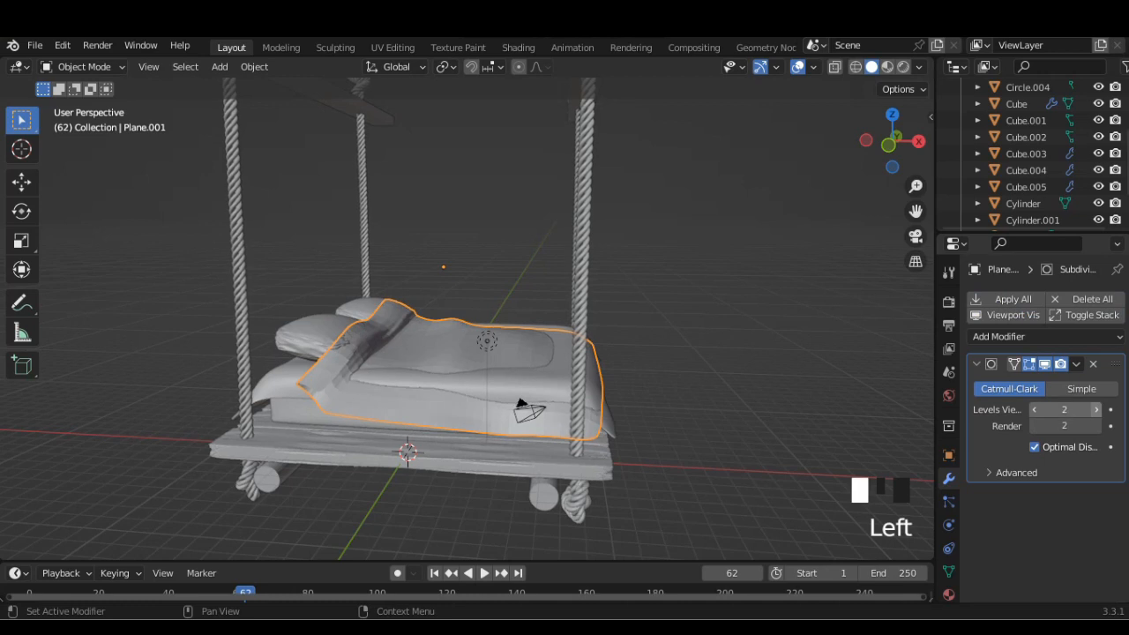
Move the blanket up slightly so that it clears the sheet beneath it.
middle_click_drag(521, 404, 560, 398)
key("g")
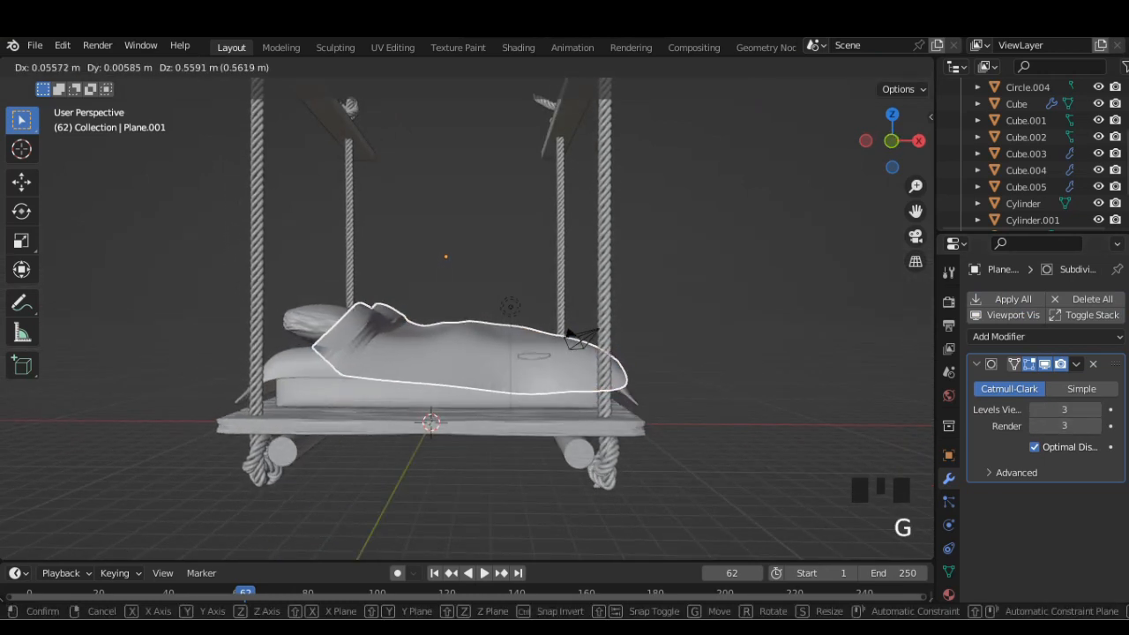
left_click(547, 357)
middle_click_drag(547, 358, 530, 388)
Add a Solidify modifier with 0.02 m thickness to the blanket and place it above the Subdivision modifier.
left_click(1001, 337)
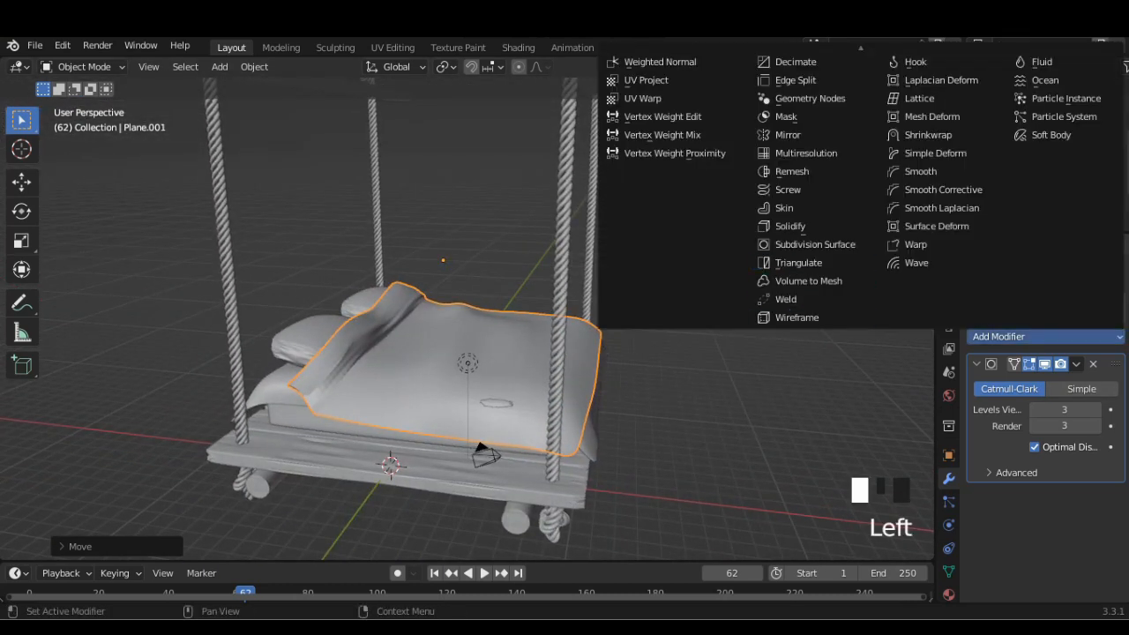
left_click(789, 225)
double_click(1036, 541)
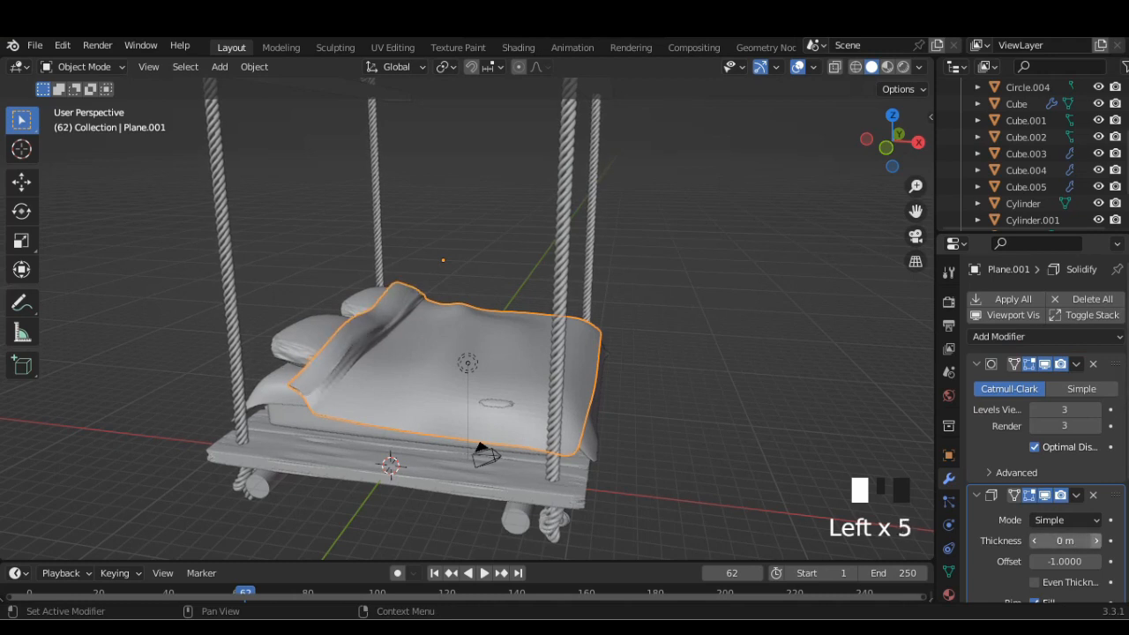
middle_click_drag(609, 379, 702, 375)
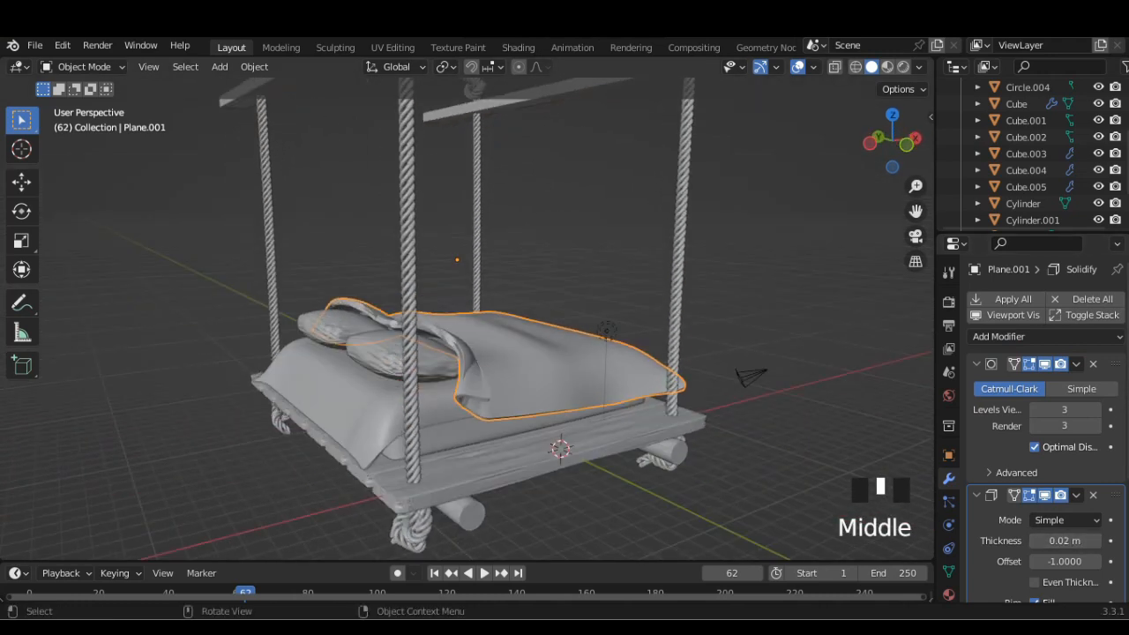
scroll(702, 375, "up", 2)
left_click_drag(1116, 495, 1116, 326)
middle_click_drag(741, 327, 450, 359)
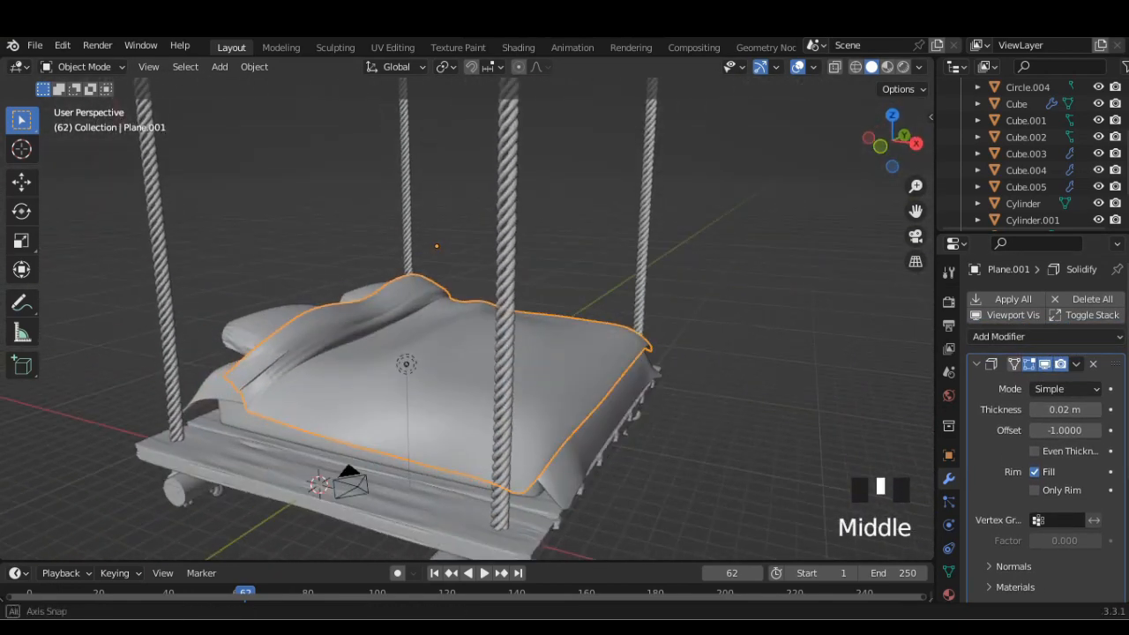
Try a greater Solidify thickness of around 0.06 m on the blanket.
middle_click_drag(617, 353, 617, 379)
left_click(1096, 410)
left_click(1097, 410)
left_click(1097, 411)
left_click(1097, 410)
left_click(1097, 410)
left_click(1035, 409)
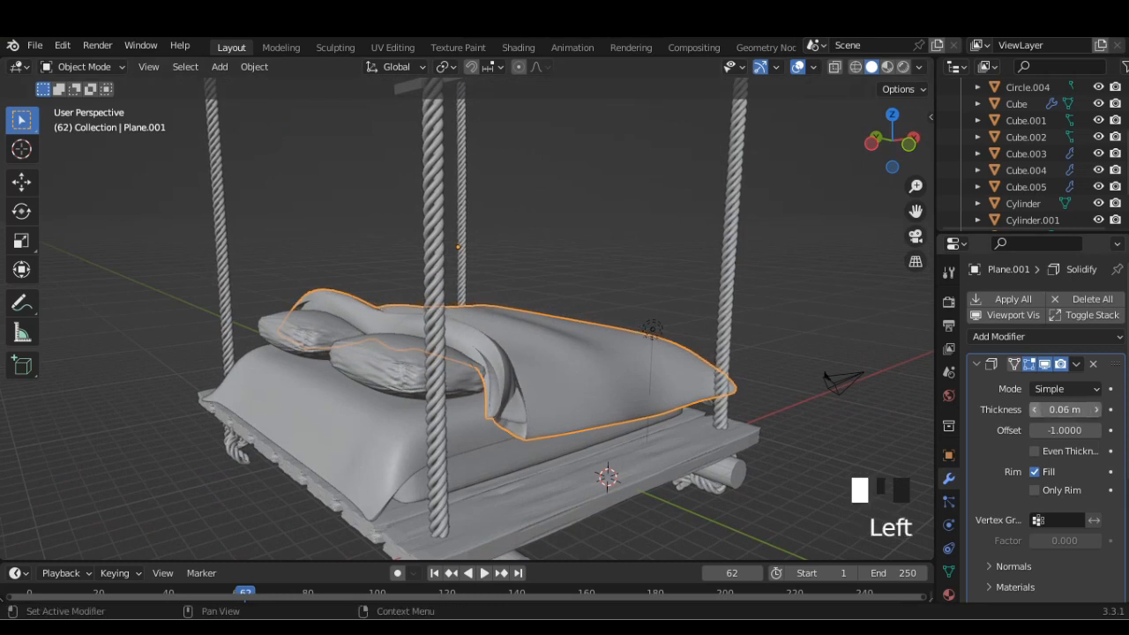
left_click(1035, 409)
middle_click_drag(679, 353, 533, 355)
Undo the blanket's thickness, subdivision, move and applied-cloth edits, back to its live Cloth modifier.
key("ctrl+z")
key("ctrl+z")
key("ctrl+z")
key("ctrl+z")
key("ctrl+z")
key("ctrl+z")
key("ctrl+z")
key("ctrl+z")
key("ctrl+z")
key("ctrl+z")
key("ctrl+z")
key("ctrl+z")
key("ctrl+z")
key("ctrl+z")
key("ctrl+z")
key("ctrl+z")
key("ctrl+z")
key("ctrl+z")
key("ctrl+z")
key("ctrl+z")
key("ctrl+z")
key("ctrl+z")
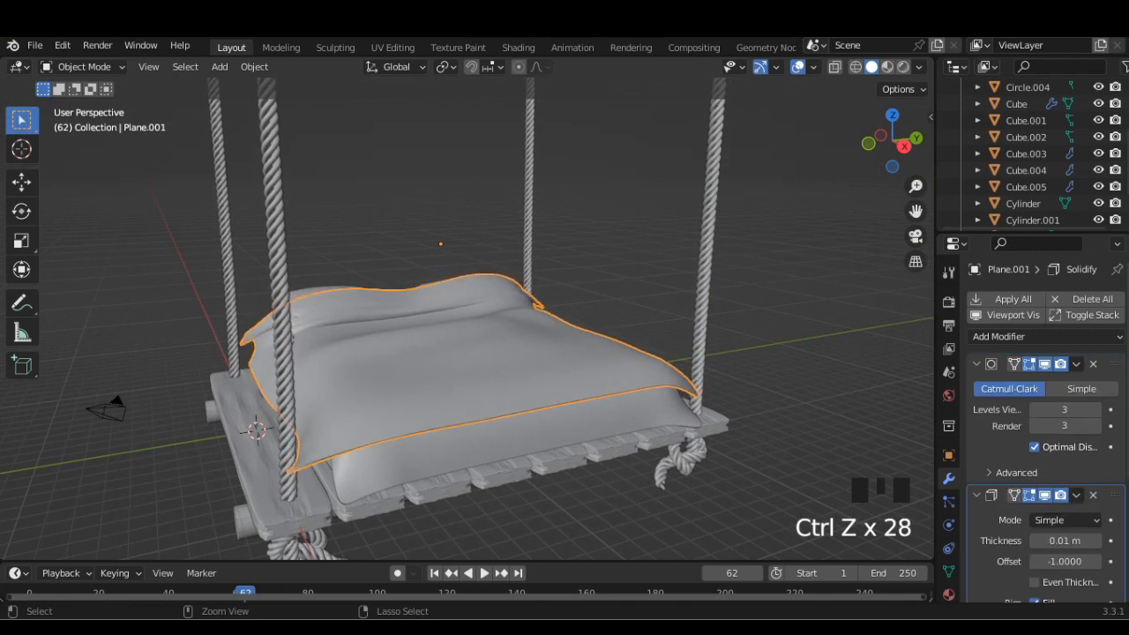
key("ctrl+z")
key("ctrl+z")
key("ctrl+z")
key("ctrl+z")
key("ctrl+z")
key("ctrl+z")
key("ctrl+z")
key("ctrl+z")
key("ctrl+z")
key("ctrl+z")
Replay the blanket's cloth simulation to check how it drapes and return to the first frame.
middle_click_drag(529, 353, 445, 363)
left_click(484, 573)
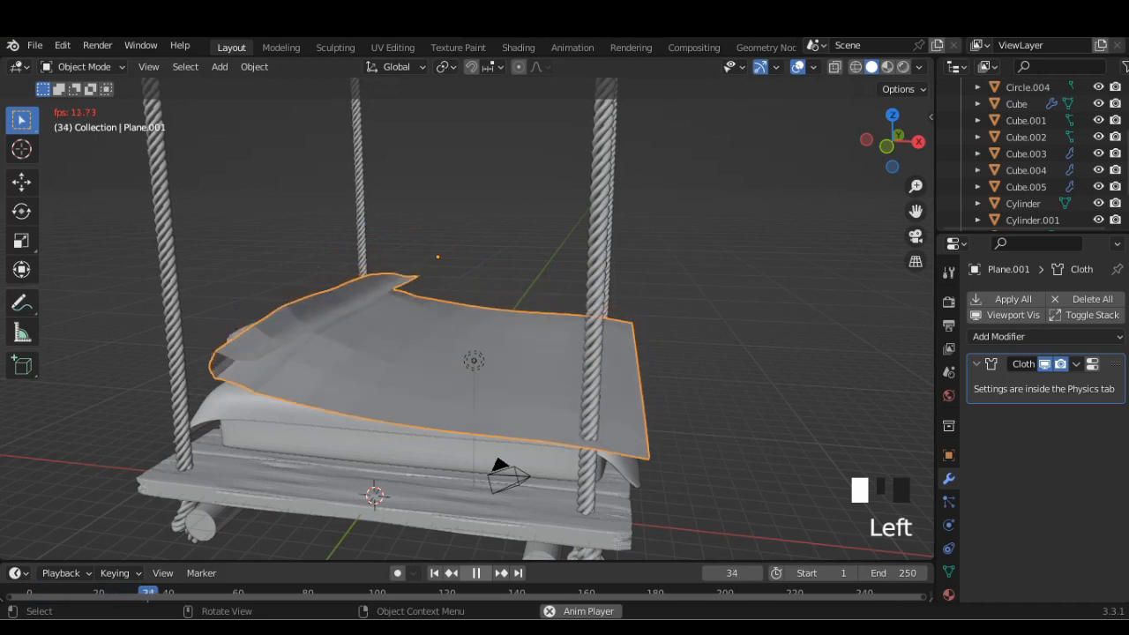
left_click(477, 574)
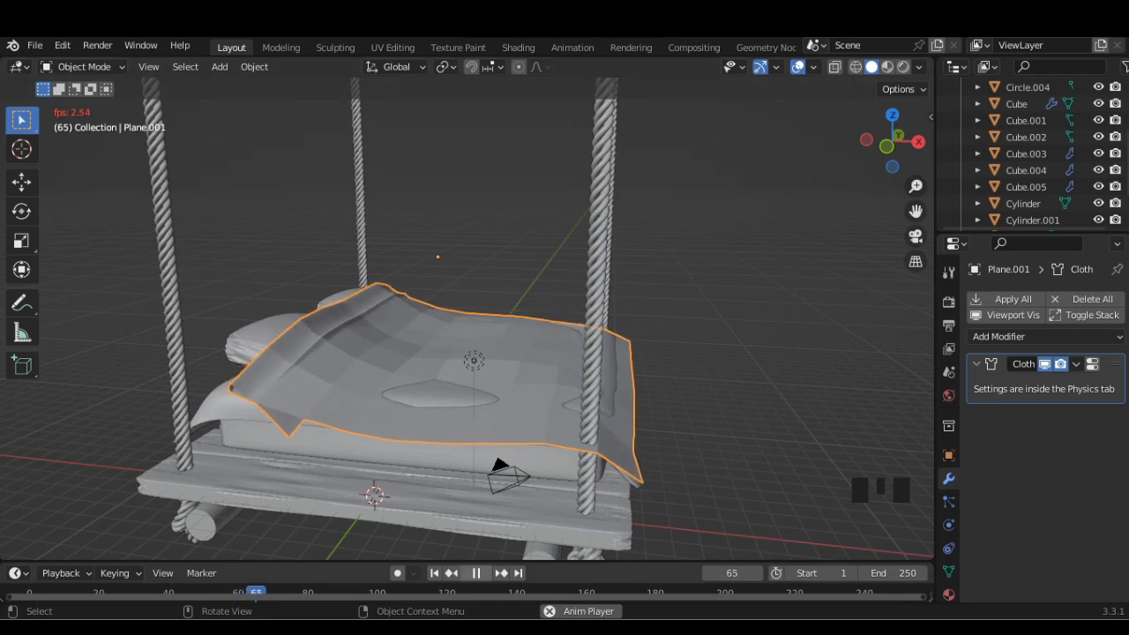
left_click(475, 573)
left_click(434, 573)
Set the blanket's cloth bending model to Linear and run the simulation to frame 47.
left_click(949, 525)
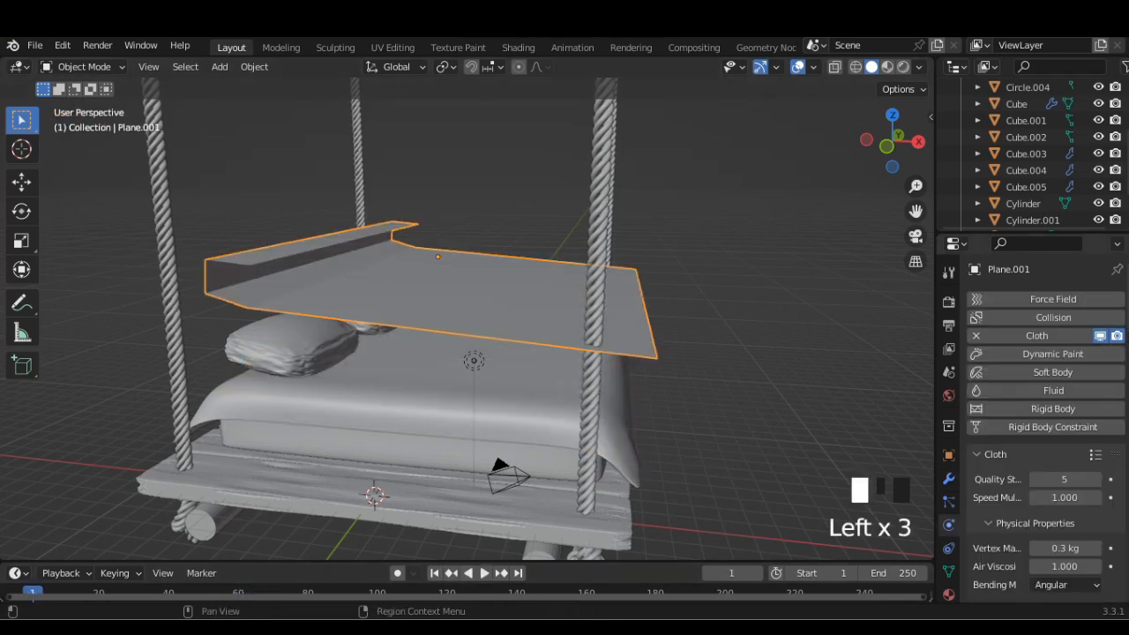
scroll(1059, 495, "down", 3)
left_click(1066, 485)
left_click(1059, 516)
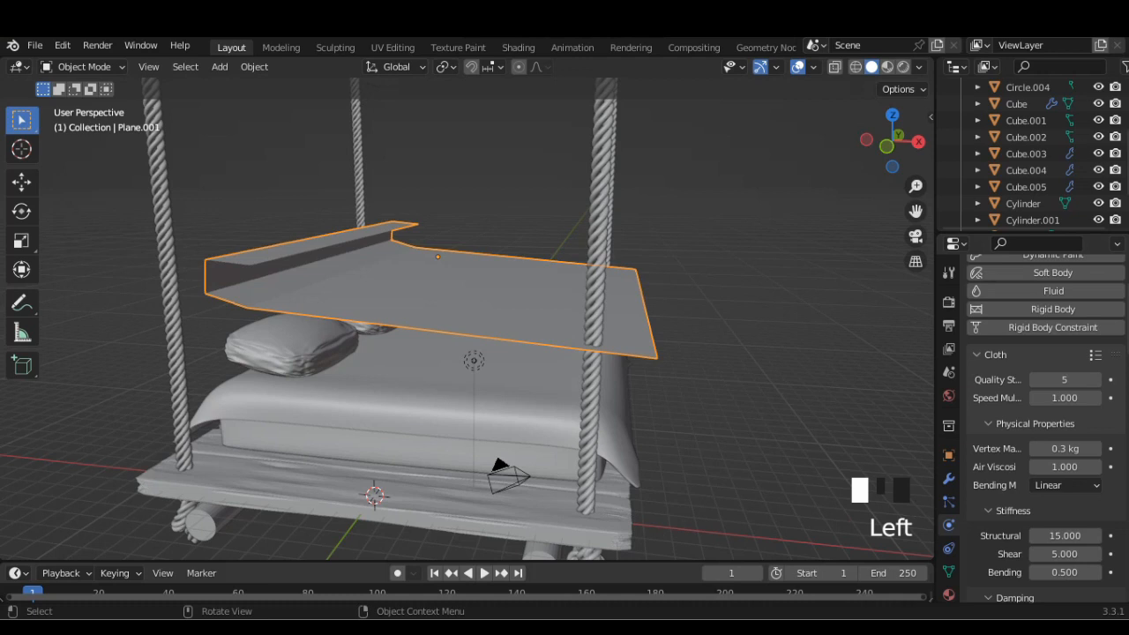
left_click(483, 572)
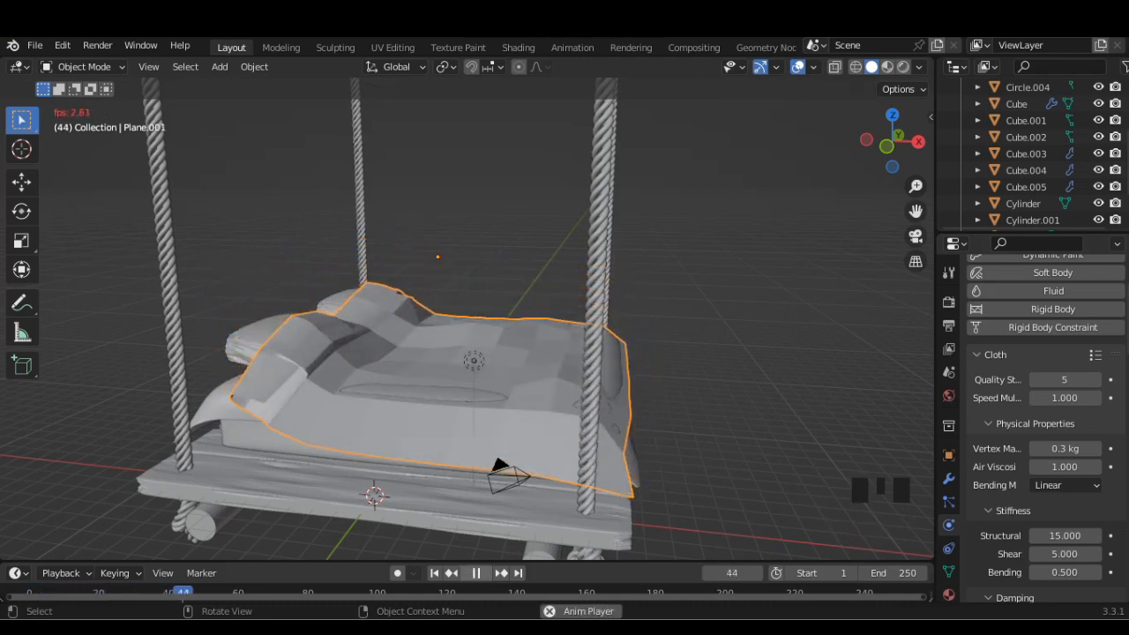
left_click(480, 573)
middle_click_drag(565, 379, 617, 377)
Add a Subdivision Surface modifier to the blanket and apply its Cloth modifier to keep the draped shape.
left_click(949, 479)
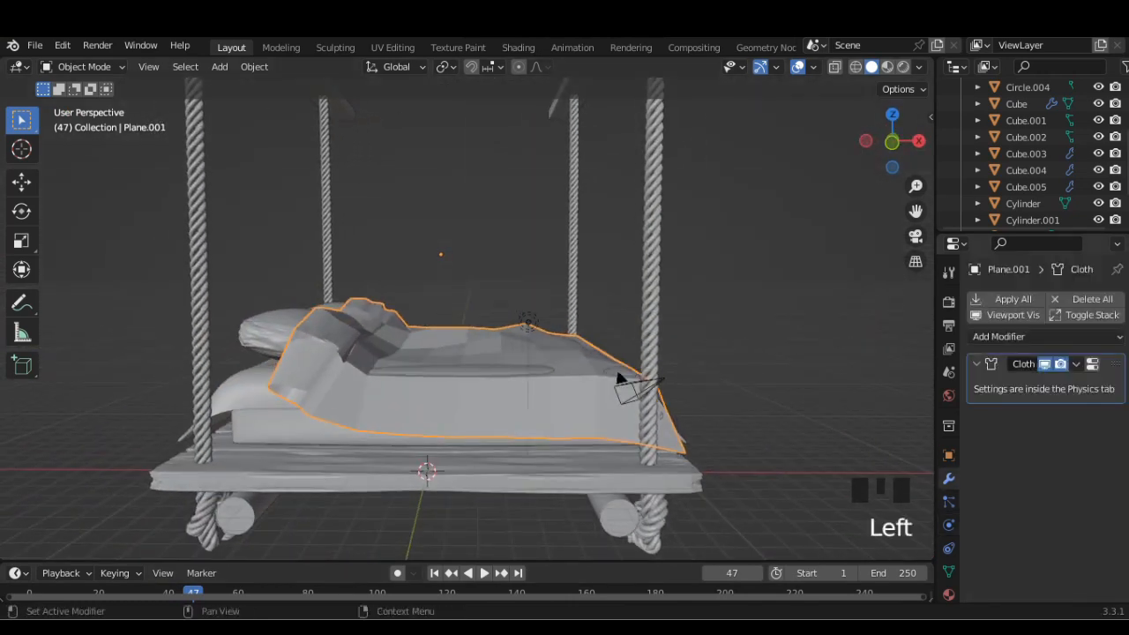
left_click(1076, 364)
left_click(1032, 337)
left_click(1032, 337)
left_click(813, 245)
middle_click_drag(567, 354, 537, 346)
left_click(1076, 365)
left_click(992, 383)
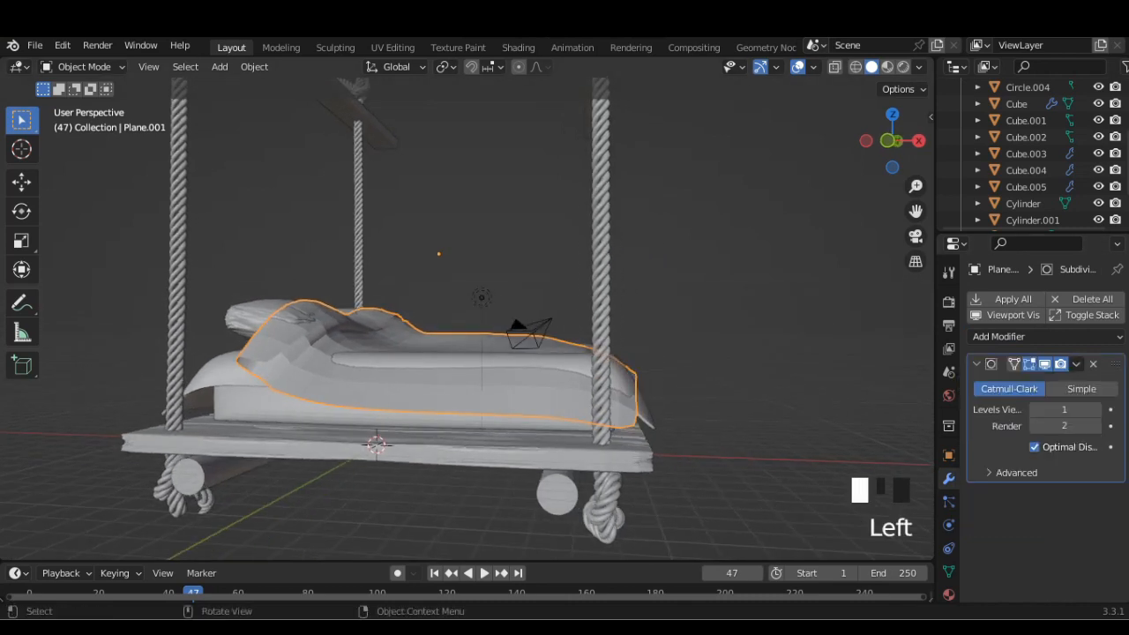
Raise the draped blanket slightly above the sheet in front view.
key("KP_1")
key("g")
key("z")
key("z")
left_click(565, 353)
middle_click_drag(565, 353, 496, 383)
Set the blanket's Subdivision viewport level to 3.
left_click(1096, 409)
left_click(1095, 409)
middle_click_drag(653, 406, 529, 419)
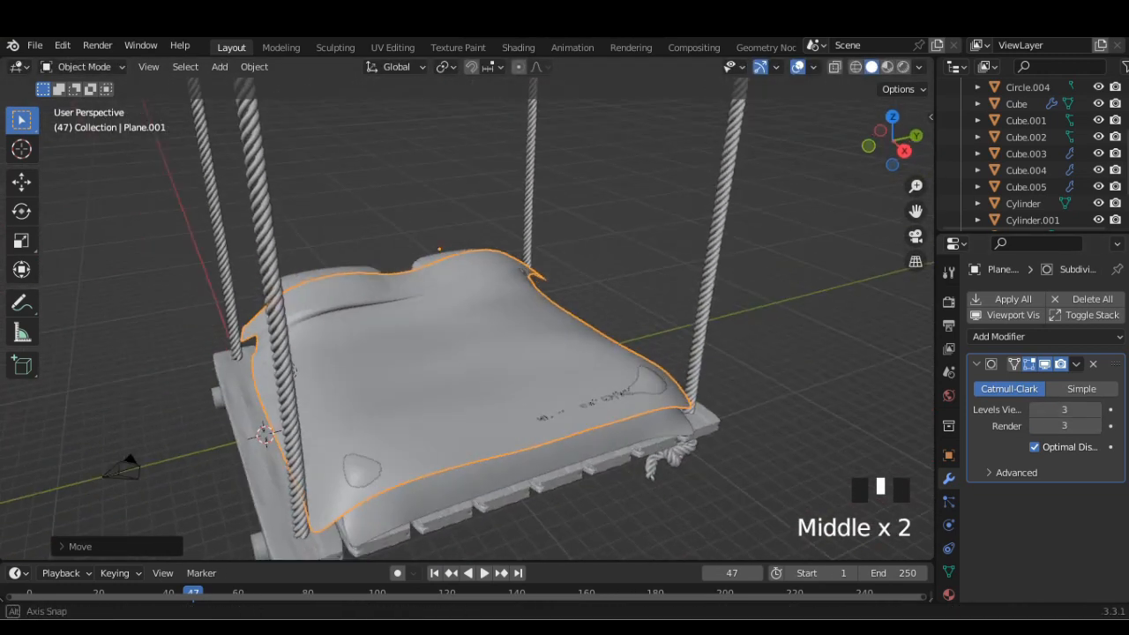
Add a Solidify modifier to the blanket with a thickness of -0.01 m.
left_click(1045, 336)
left_click(776, 228)
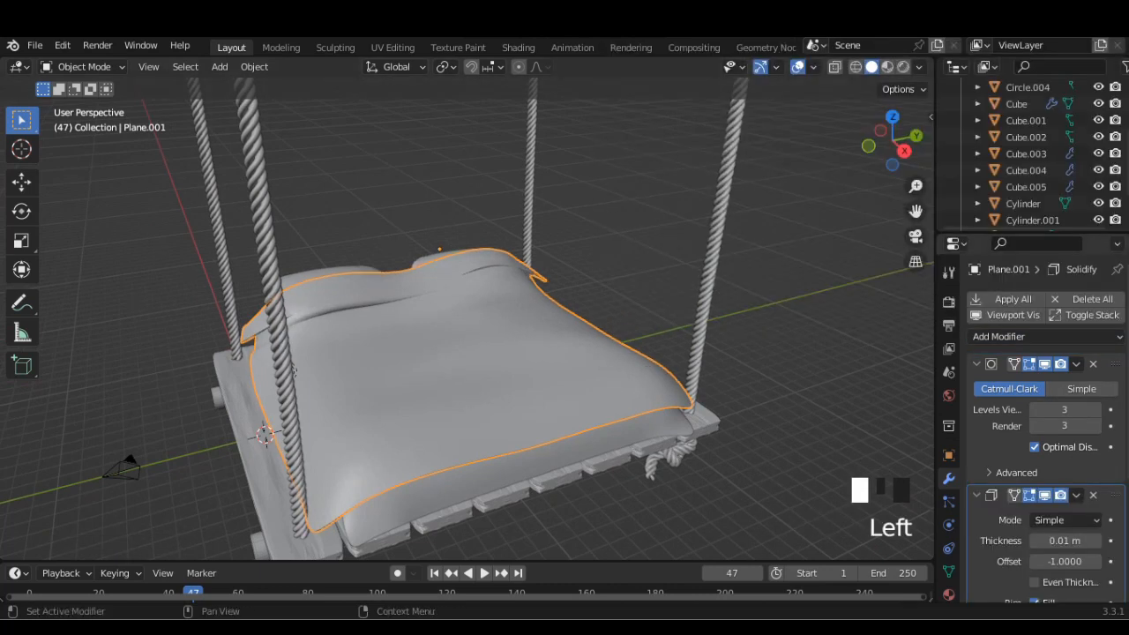
middle_click_drag(618, 529, 494, 551)
left_click(1095, 540)
middle_click_drag(609, 450, 655, 414)
middle_click_drag(654, 414, 613, 428)
left_click(1035, 541)
left_click(1034, 540)
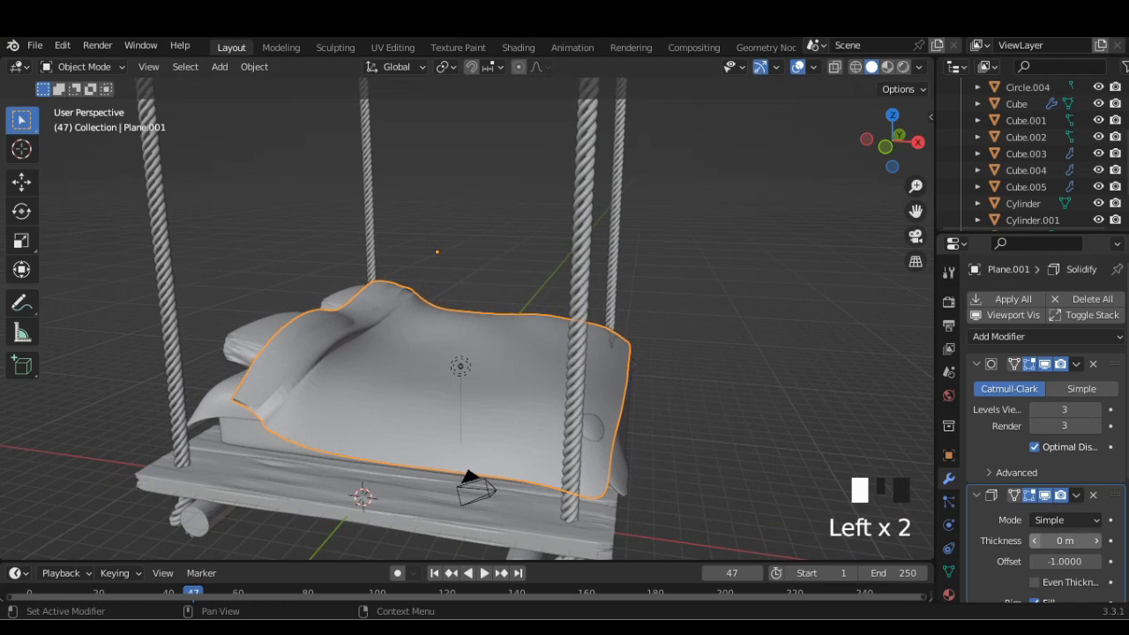
left_click(1096, 541)
middle_click_drag(627, 441, 617, 443)
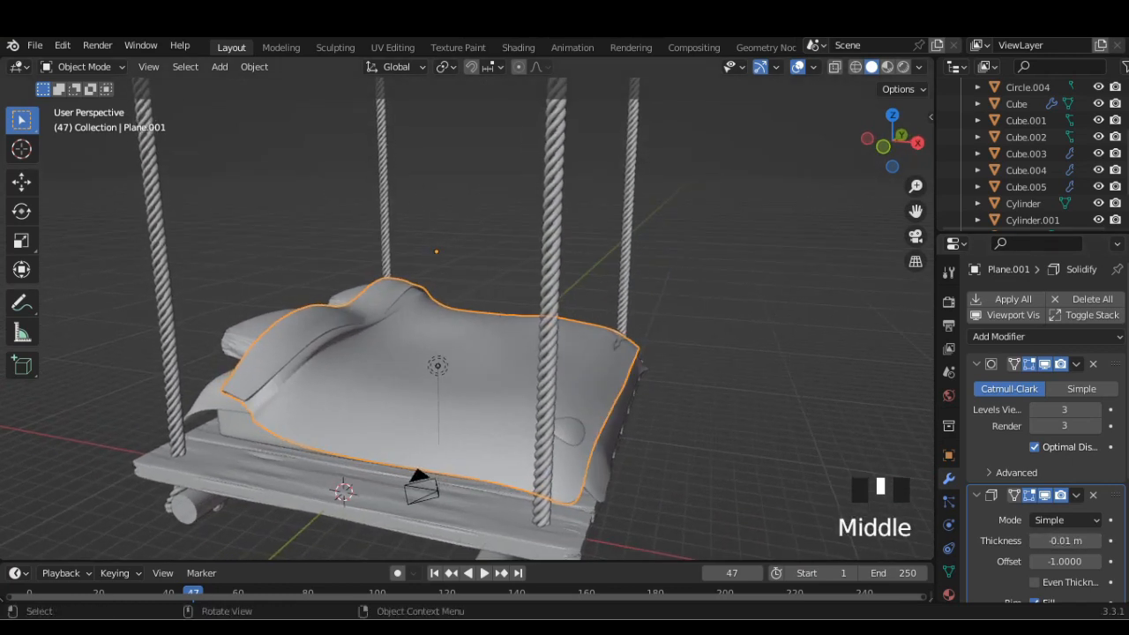
Nudge the blanket up along Z until the sheet no longer pokes through.
key("g")
key("z")
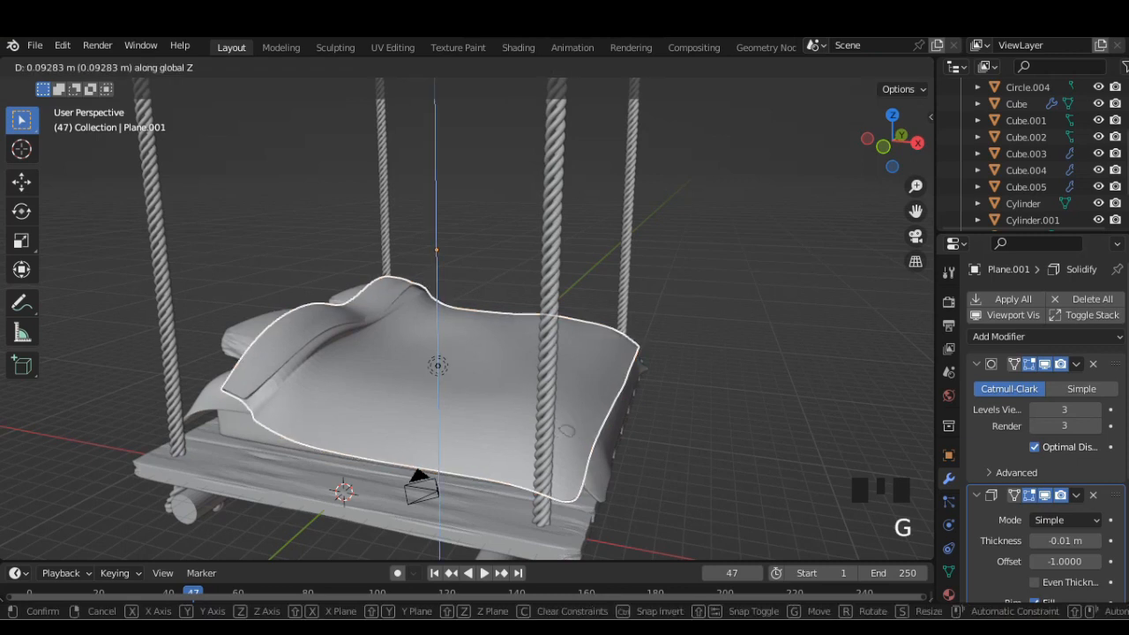
left_click(611, 431)
middle_click_drag(610, 431, 640, 406)
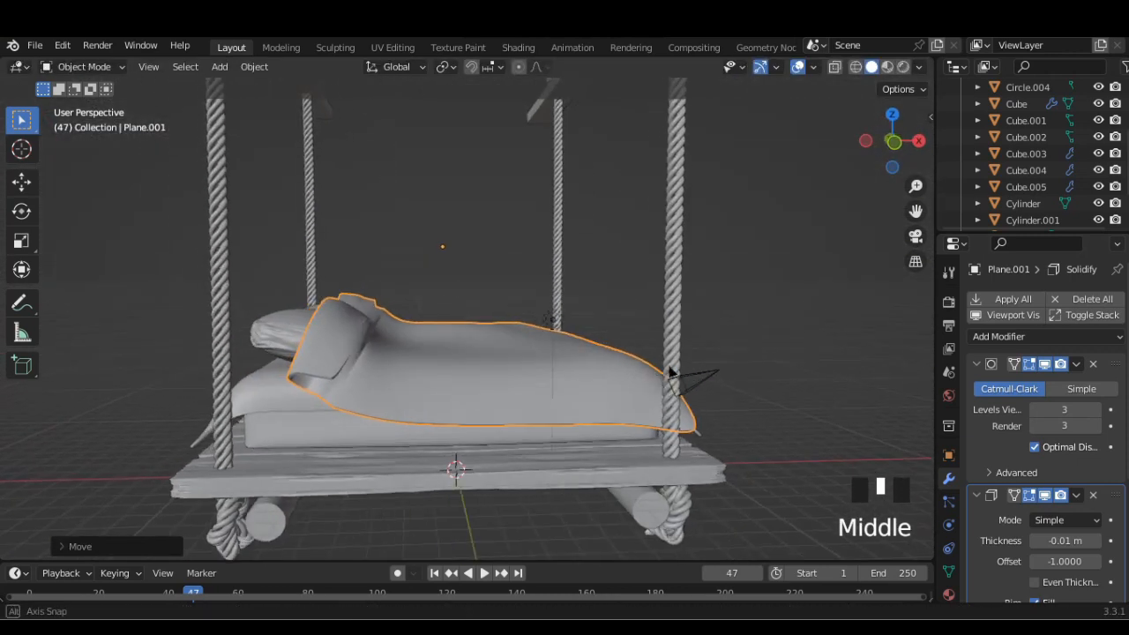
Place the blanket's Solidify modifier above its Subdivision modifier and apply both modifiers.
left_click_drag(1116, 494, 1112, 316)
middle_click_drag(653, 379, 328, 479)
key("Tab")
key("Tab")
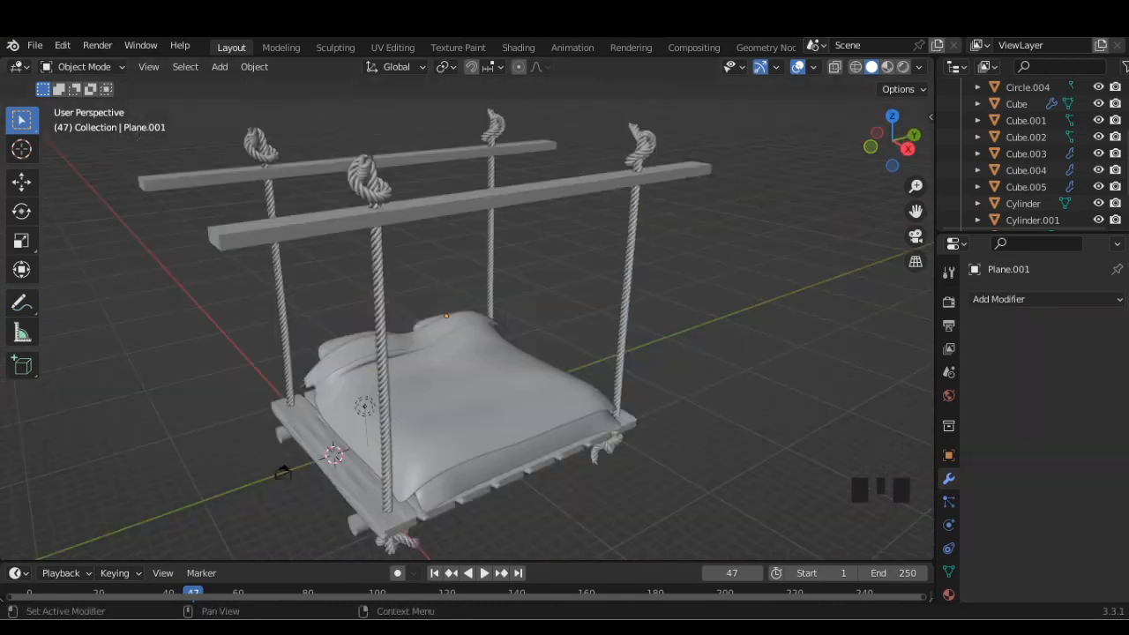
Add a cylinder and place it over the far rope, just above the bed, in right side view.
scroll(351, 417, "down", 2)
left_click(908, 149)
left_click(220, 66)
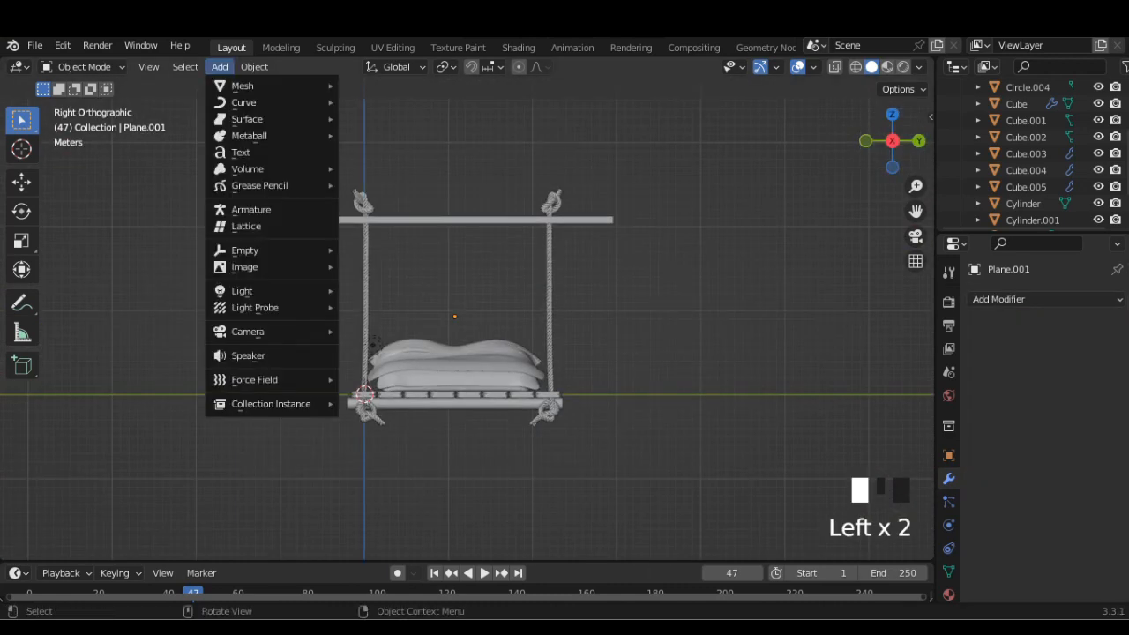
mouse_move(242, 86)
left_click(382, 168)
key("g")
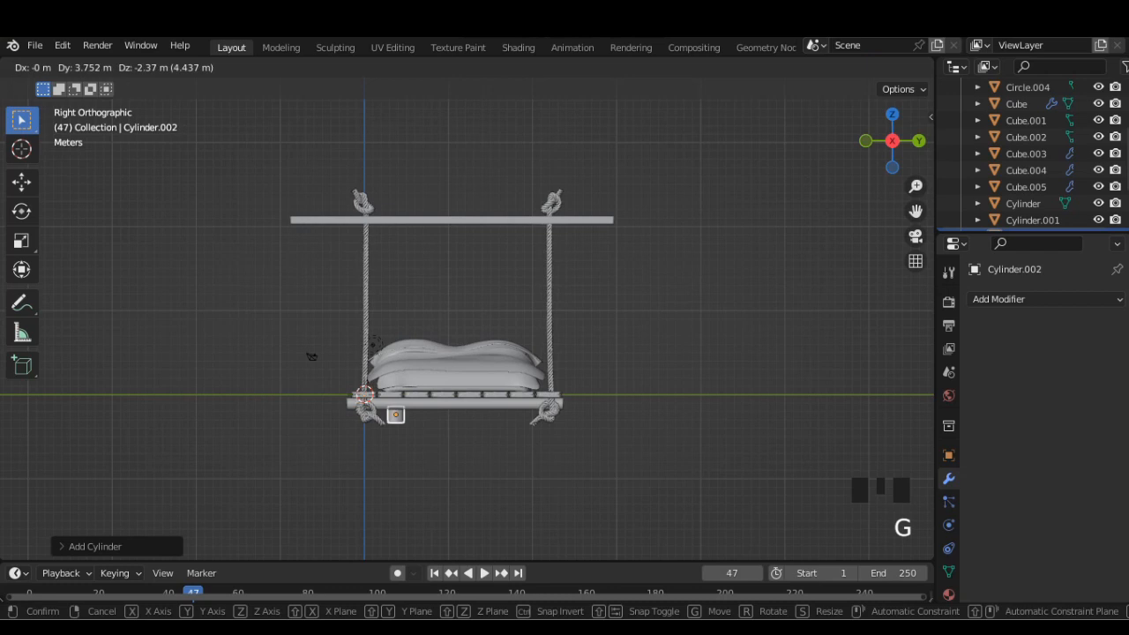
left_click(549, 348)
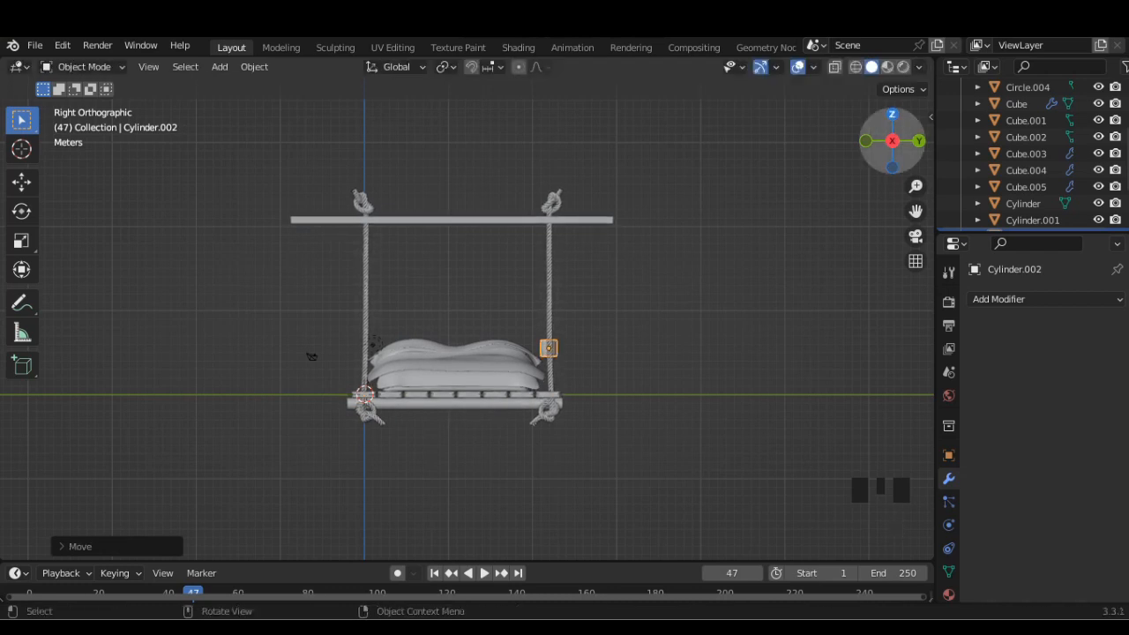
Move the cylinder about 8.8 m along X onto the corner rope in top view.
left_click(891, 114)
key("g")
key("x")
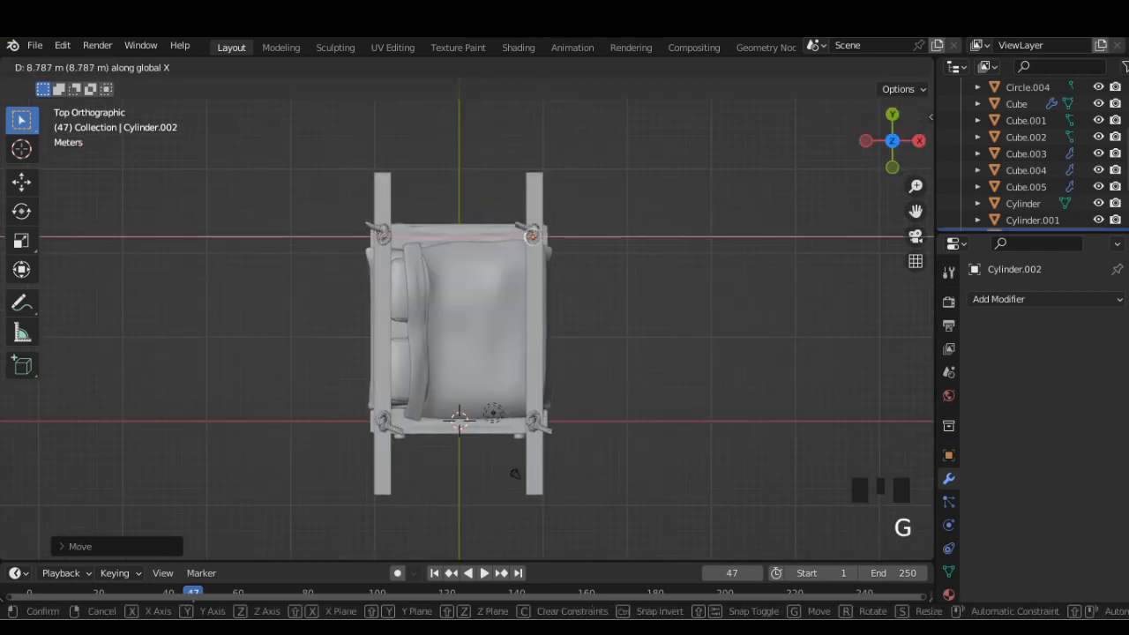
left_click(533, 237)
middle_click_drag(533, 237, 415, 130)
Scale the cylinder down to slightly wider than the rope and center it on the rope along Y.
left_click(890, 144)
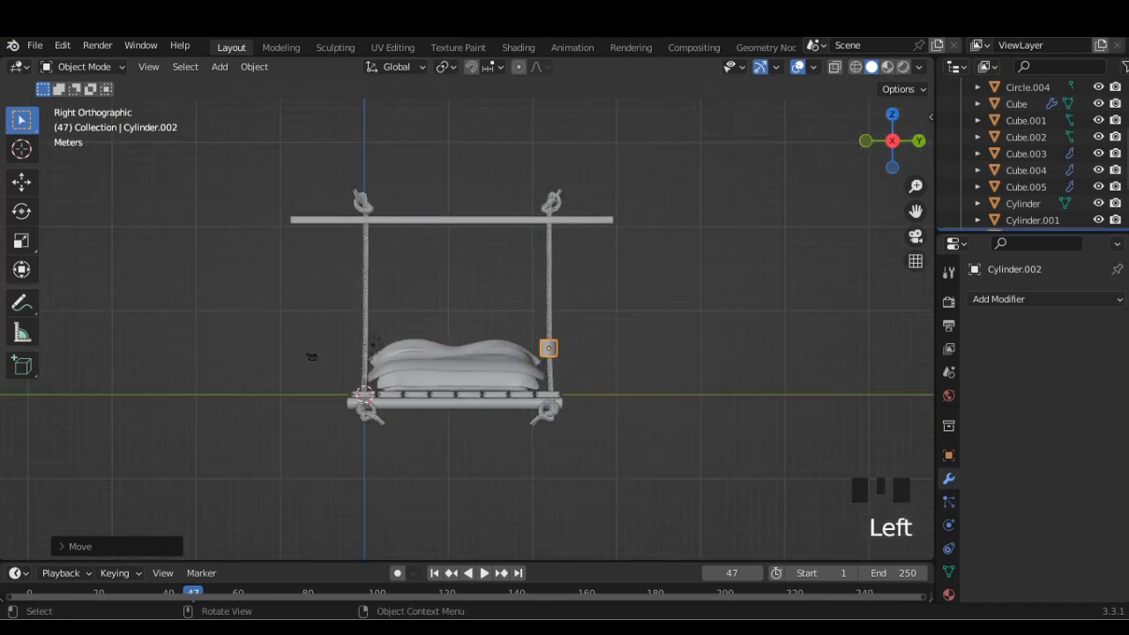
key("s")
left_click(622, 371)
key("g")
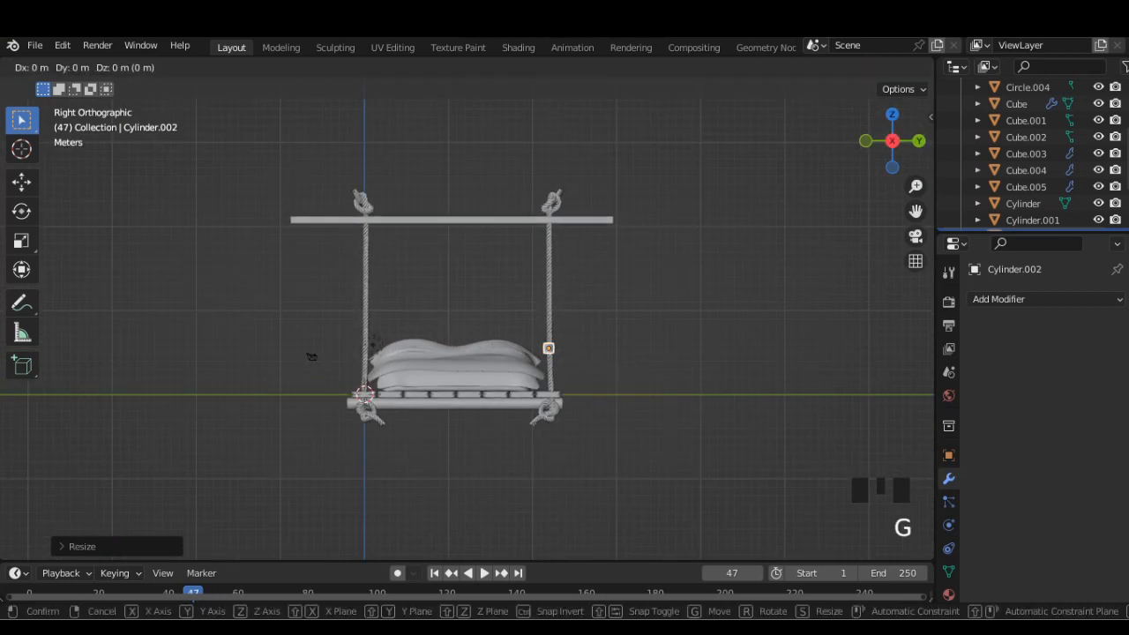
key("y")
left_click(658, 397)
key("s")
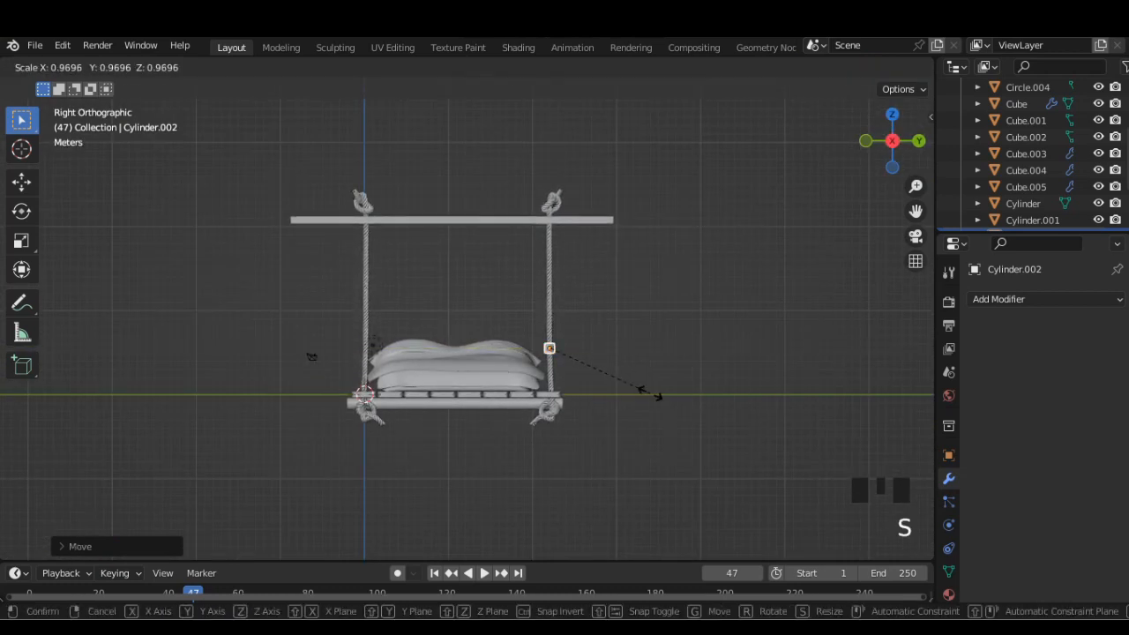
left_click(642, 390)
Move the cylinder up the rope and stretch it along Z into a long post.
scroll(643, 390, "up", 6)
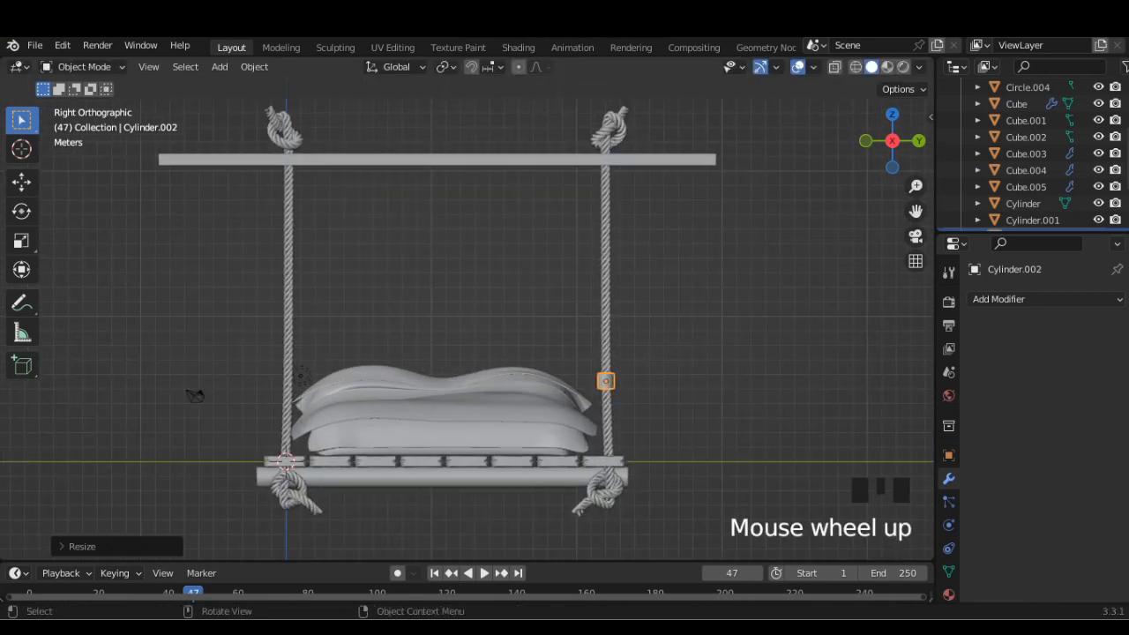
middle_click_drag(643, 390, 564, 353)
middle_click_drag(309, 360, 194, 395)
key("g")
left_click(605, 291)
key("s")
key("z")
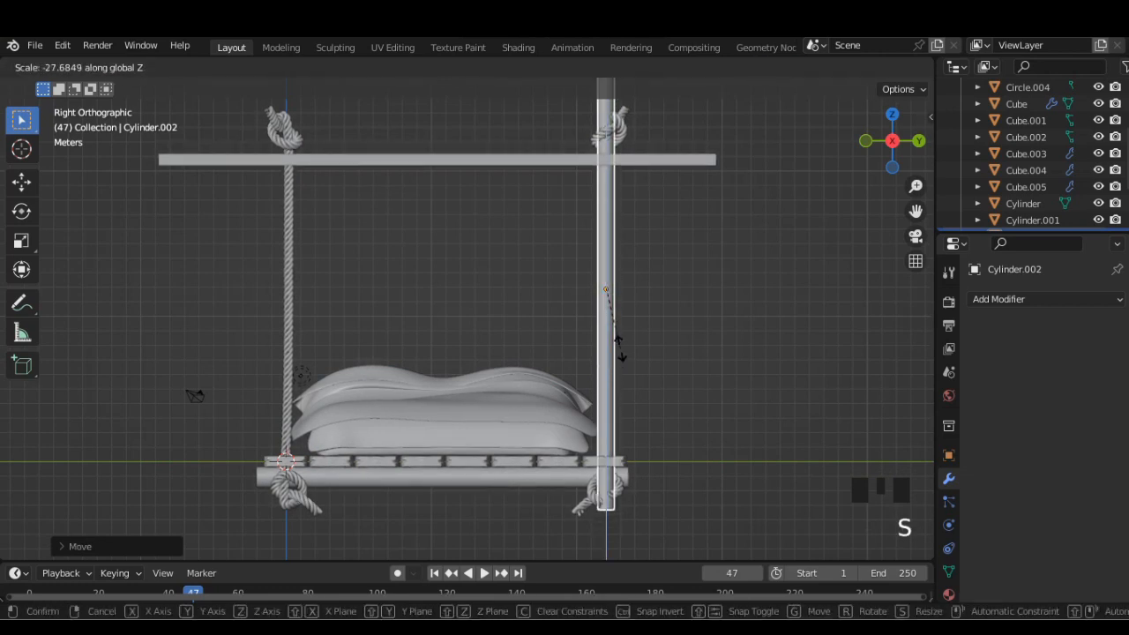
left_click(612, 321)
Lower the post along Z so it is centered at the level of the bed planks.
key("g")
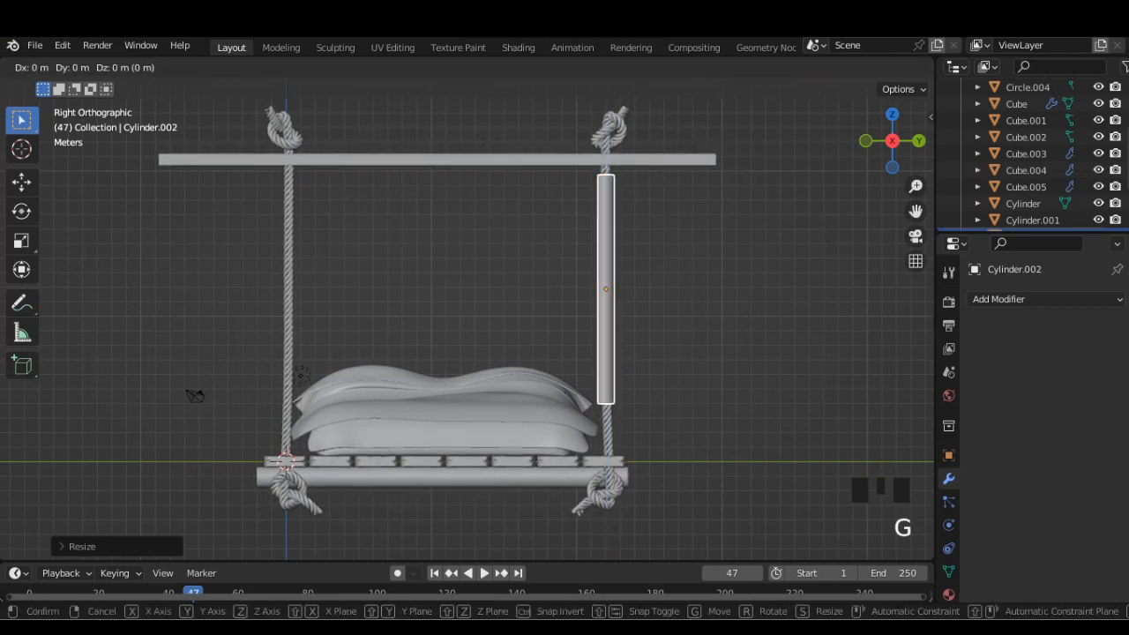
key("z")
left_click(194, 392)
middle_click_drag(194, 392, 215, 379)
Duplicate the post along Y onto the opposite rope and fine-tune its Y position.
left_click(880, 143)
scroll(278, 372, "down", 2)
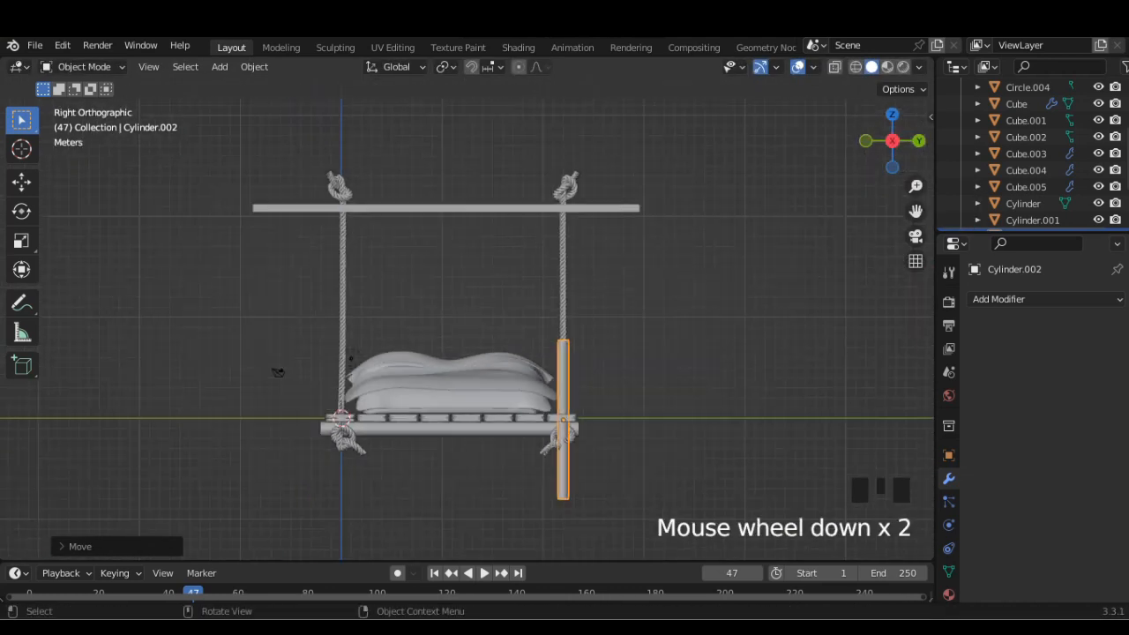
key("shift+d")
key("y")
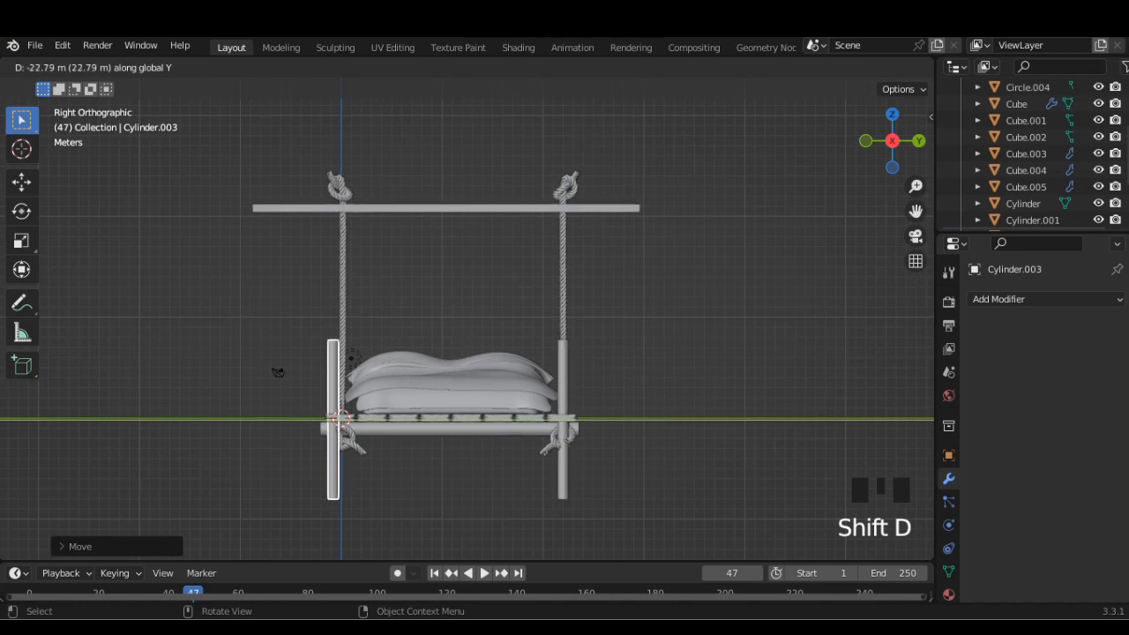
left_click(278, 372)
key("g")
key("y")
key("Return")
middle_click_drag(278, 372, 596, 389)
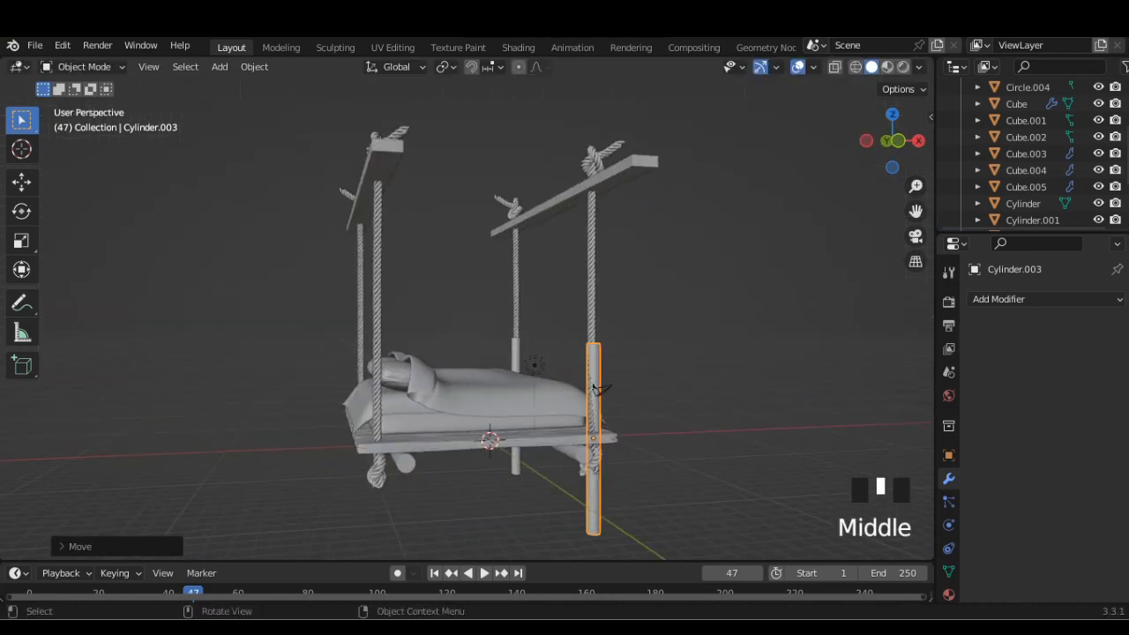
Duplicate the second post along X onto the rope at the pillow end in front view.
left_click(896, 142)
key("shift+d")
key("x")
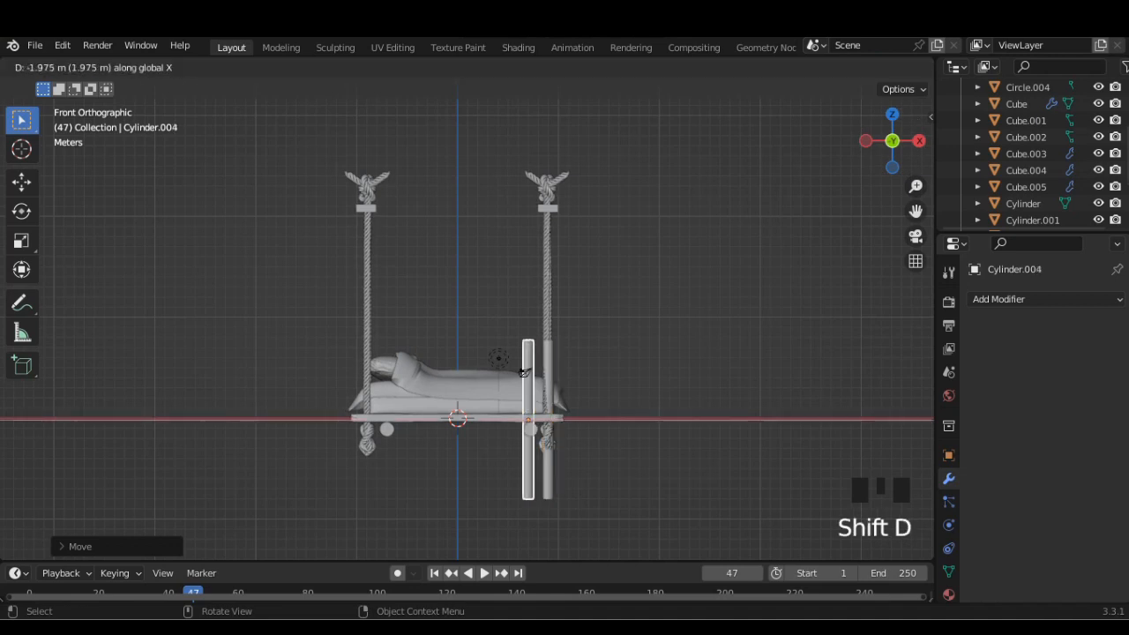
left_click(371, 372)
middle_click_drag(370, 373, 615, 357)
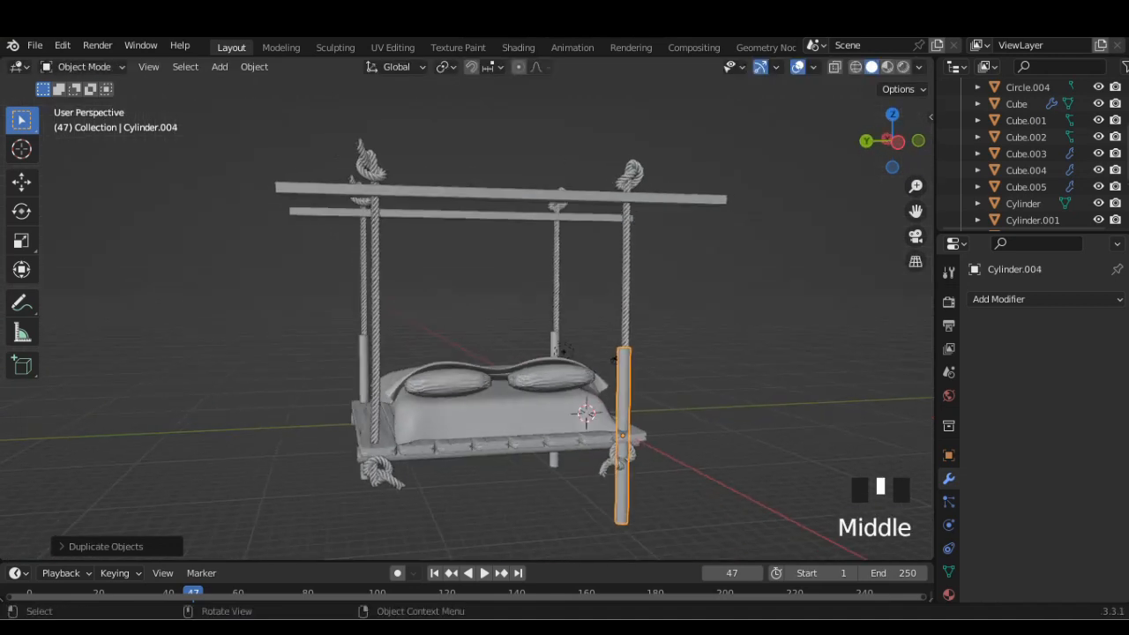
Duplicate the pillow-end post along Y onto the remaining corner rope.
left_click(887, 140)
key("shift+d")
key("y")
left_click(653, 373)
middle_click_drag(653, 373, 605, 436)
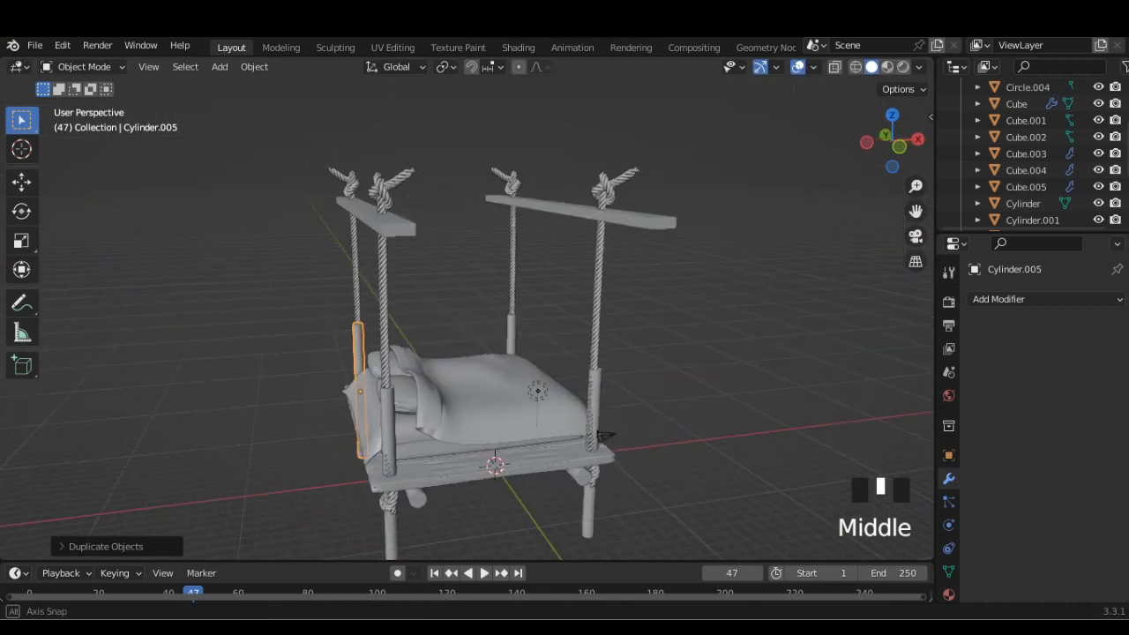
Join the four rope posts into one object and place a duplicate of it up at the overhead beams.
left_click(596, 436)
left_click(390, 458, "shift")
left_click(510, 370, "shift")
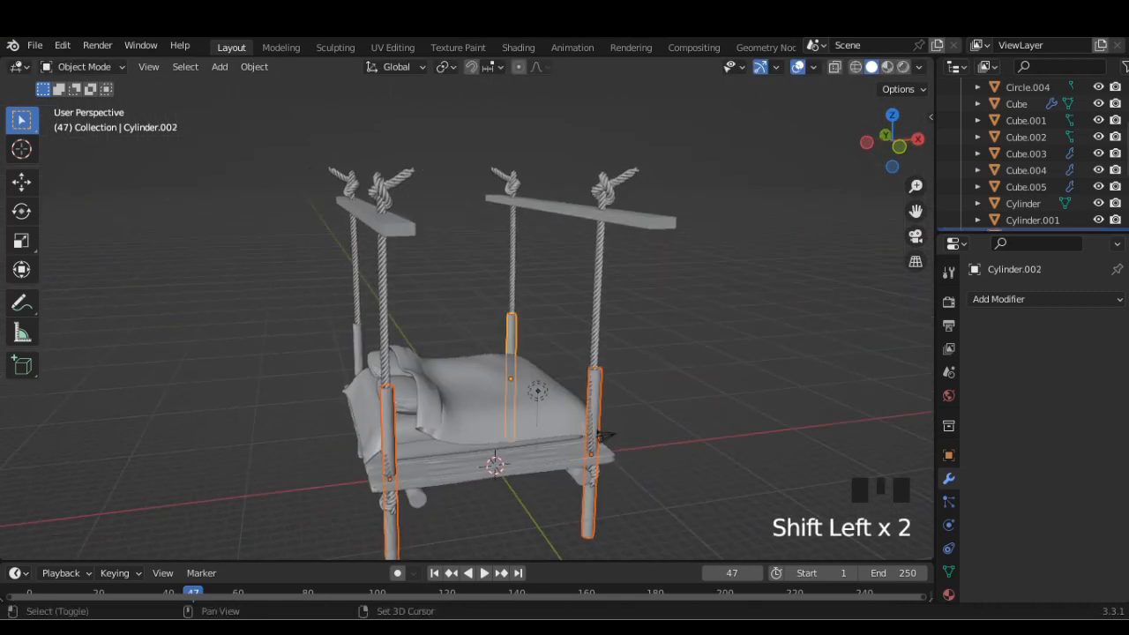
key("ctrl+j")
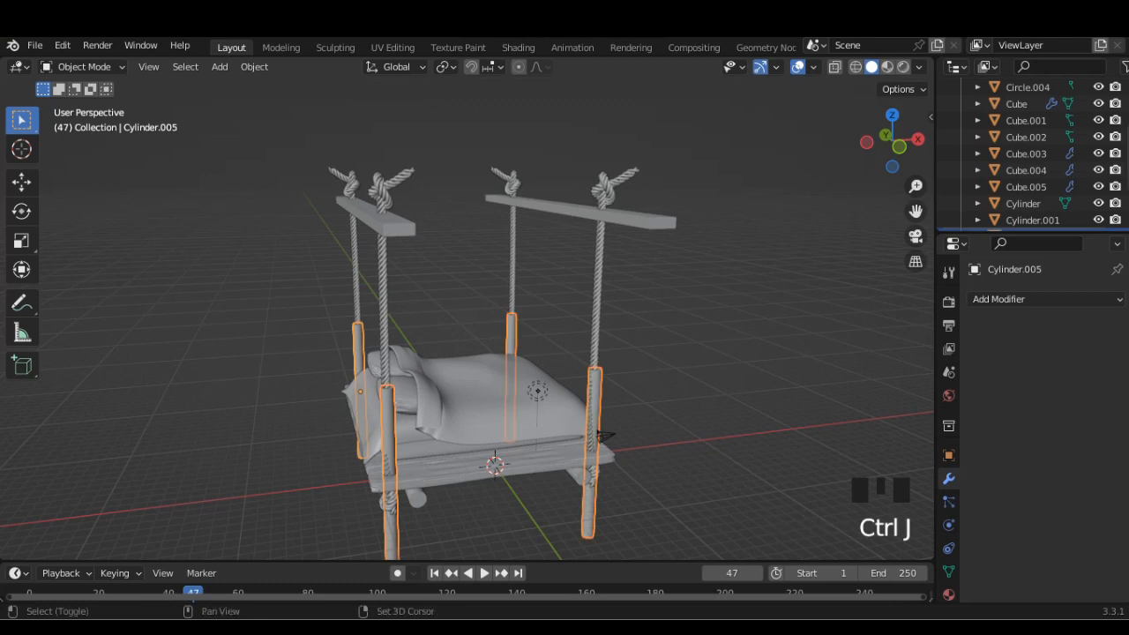
key("shift+d")
left_click(603, 435)
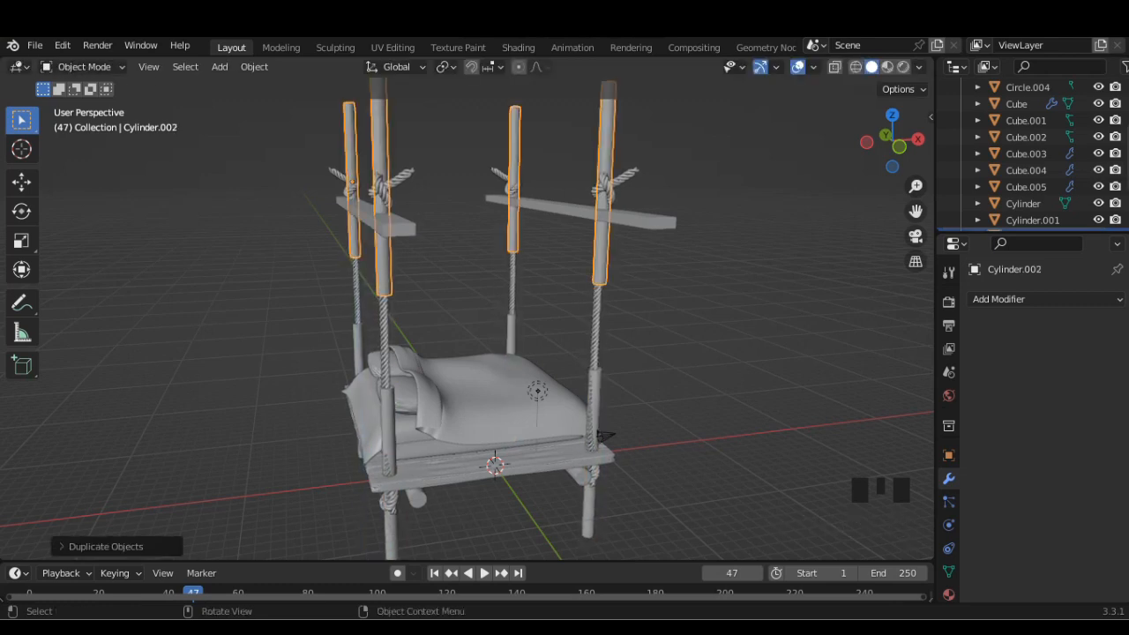
Cut rope holes in the bed's plank deck by subtracting the four lower posts with Bool Tool's Auto Boolean Difference.
left_click(602, 435)
left_click(384, 344, "shift")
middle_click_drag(397, 344, 521, 344)
left_click(636, 362)
left_click(566, 423)
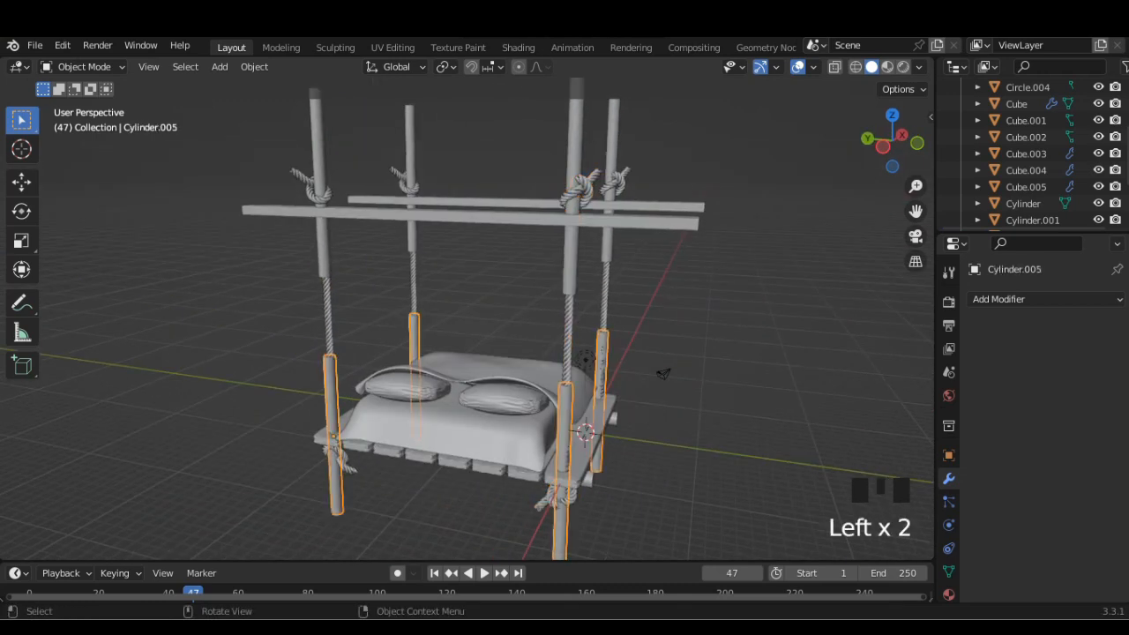
left_click(583, 453, "shift")
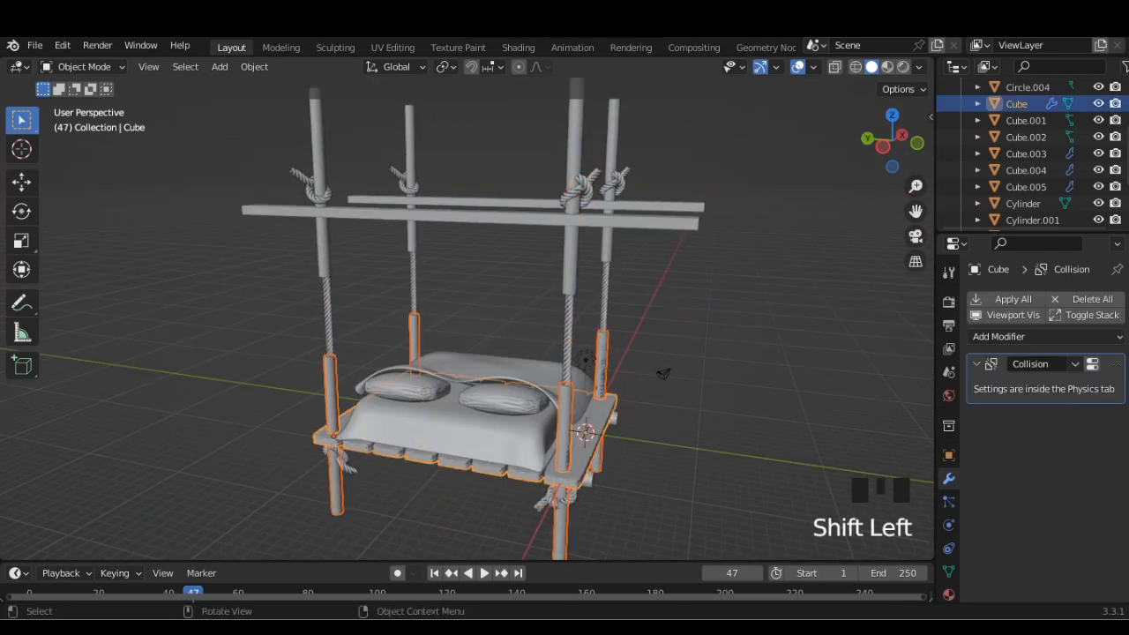
left_click(255, 66)
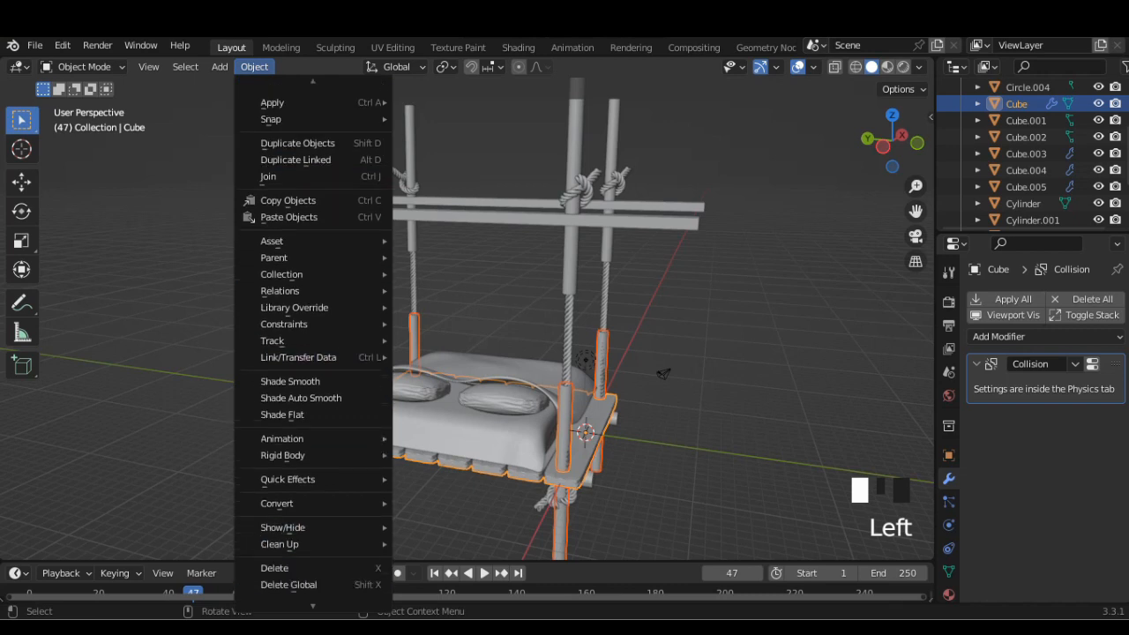
mouse_move(318, 579)
left_click(450, 439)
middle_click_drag(459, 423, 320, 404)
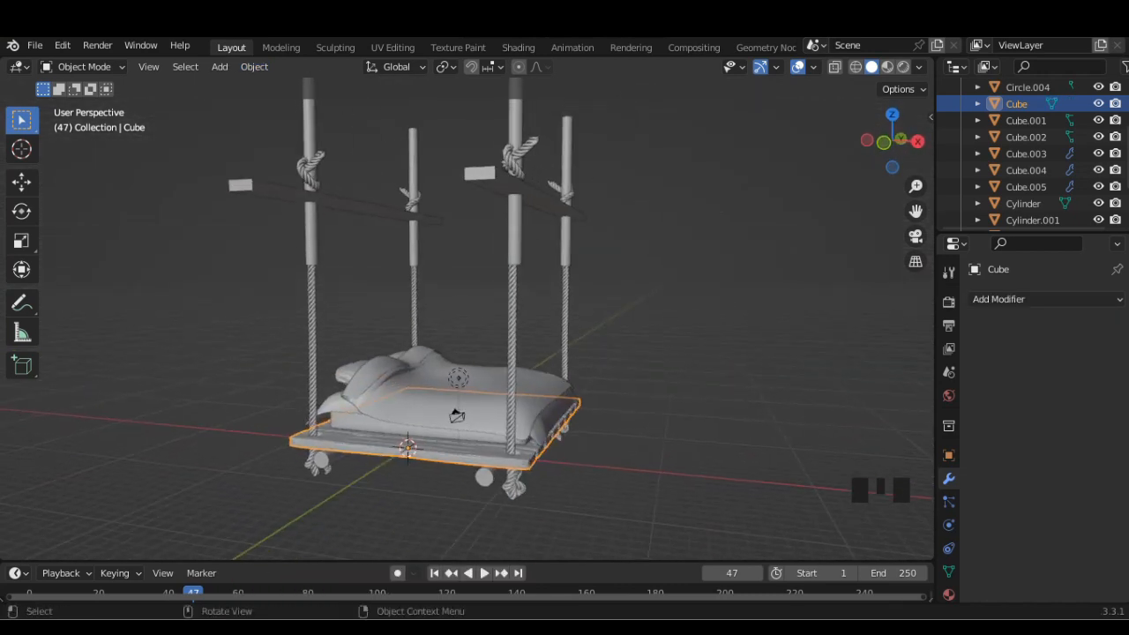
Join the two overhead beams into a single object.
left_click(515, 230)
left_click(241, 185, "shift")
left_click(221, 238)
left_click(240, 185)
left_click(480, 174, "shift")
key("ctrl+j")
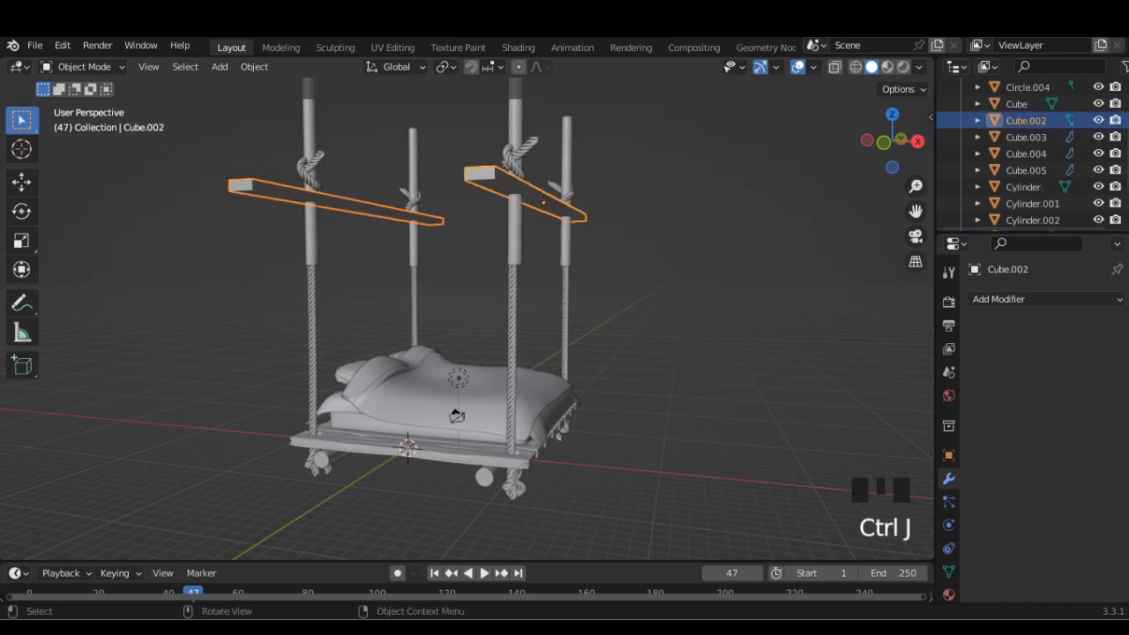
Subtract the four upper posts from the joined beams with Auto Boolean Difference and inspect the rope holes.
left_click(450, 239)
left_click(515, 229)
left_click(480, 174, "shift")
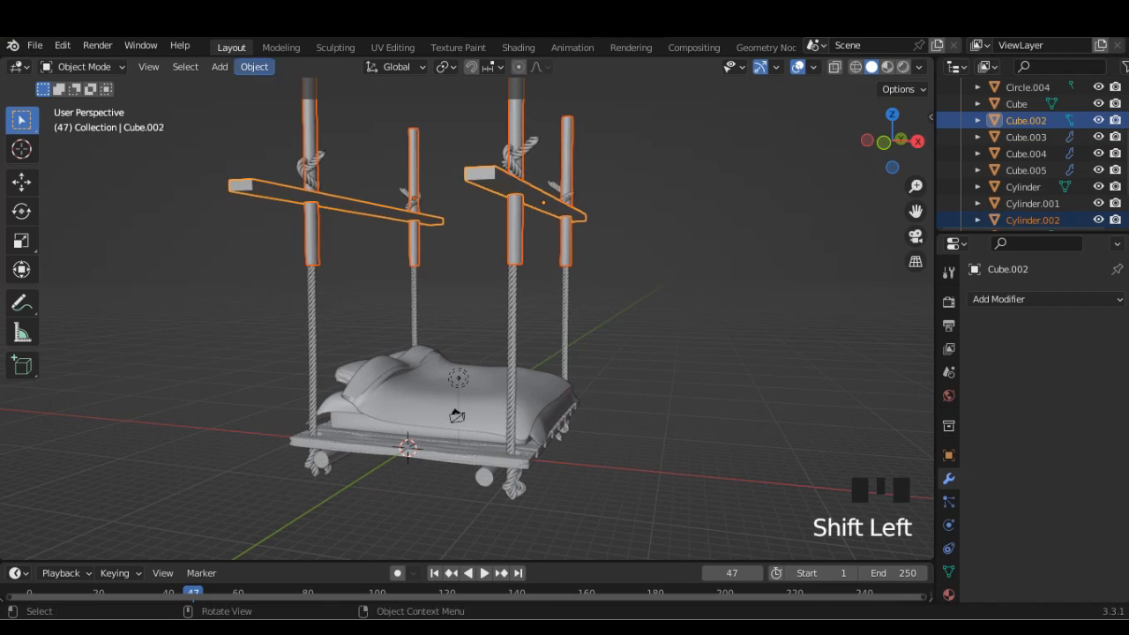
left_click(254, 67)
mouse_move(318, 580)
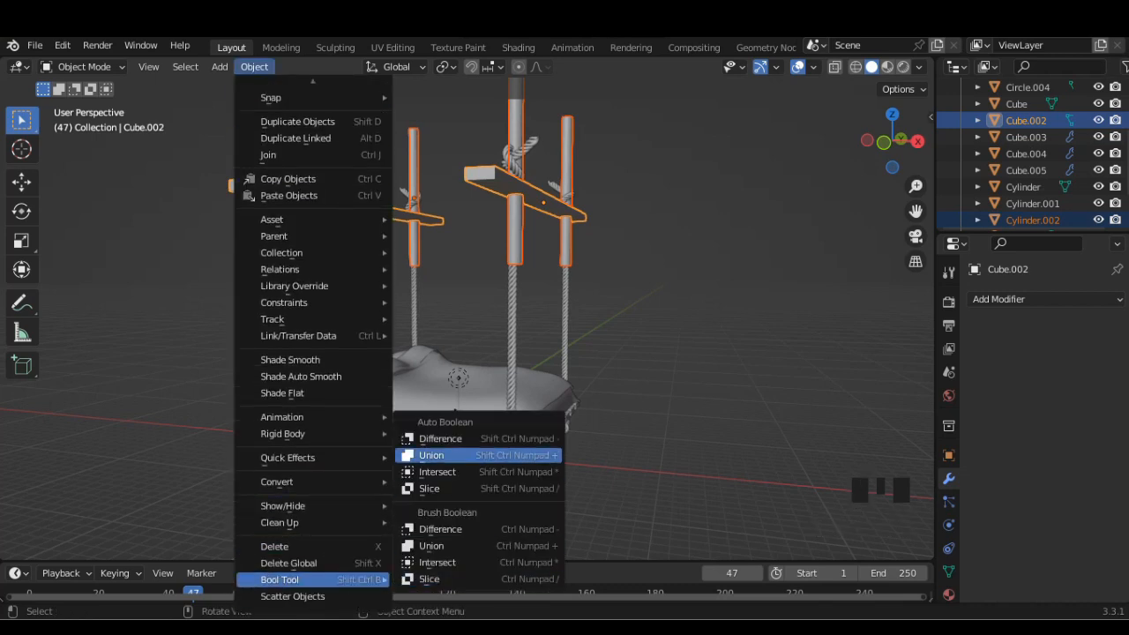
left_click(440, 439)
middle_click_drag(494, 335, 498, 405)
scroll(529, 335, "up", 3)
middle_click_drag(600, 308, 498, 269)
left_click(650, 231)
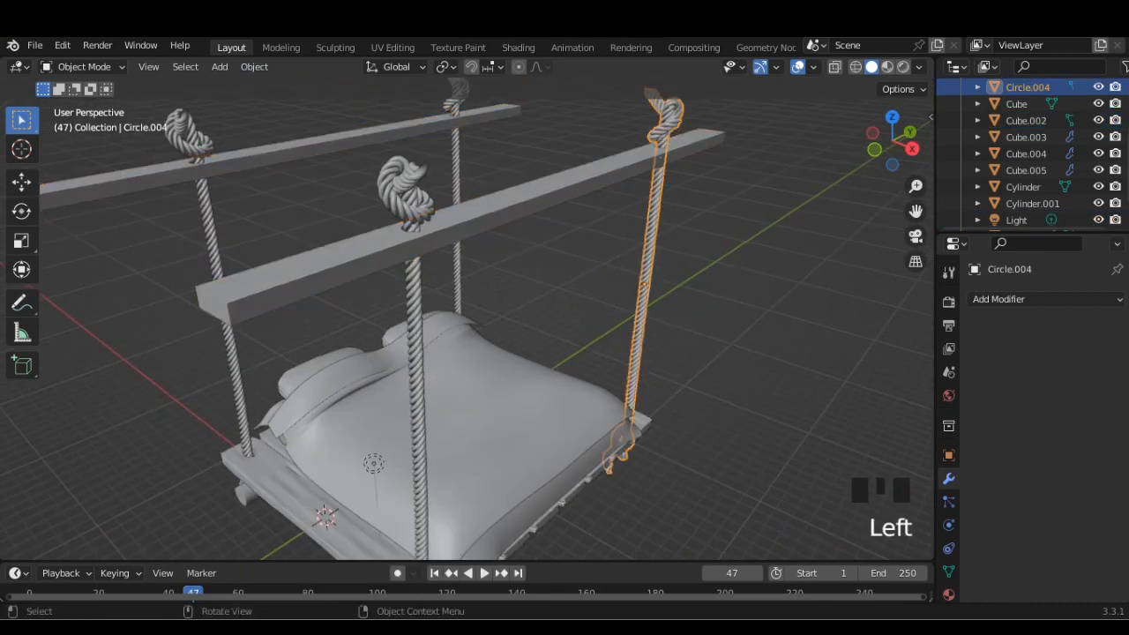
left_click(732, 300)
middle_click_drag(715, 300, 448, 439)
scroll(467, 430, "down", 3)
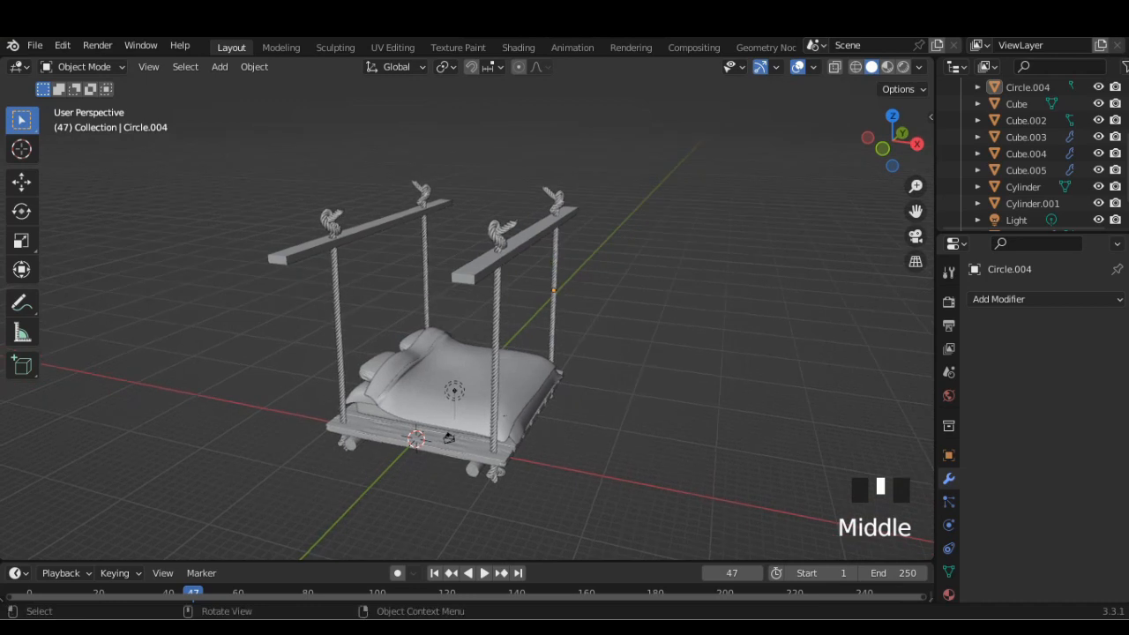
Move the foot-end support log up along Z above the beams and about 30 m along Y, clear of the bed.
key("n")
left_click(1033, 201)
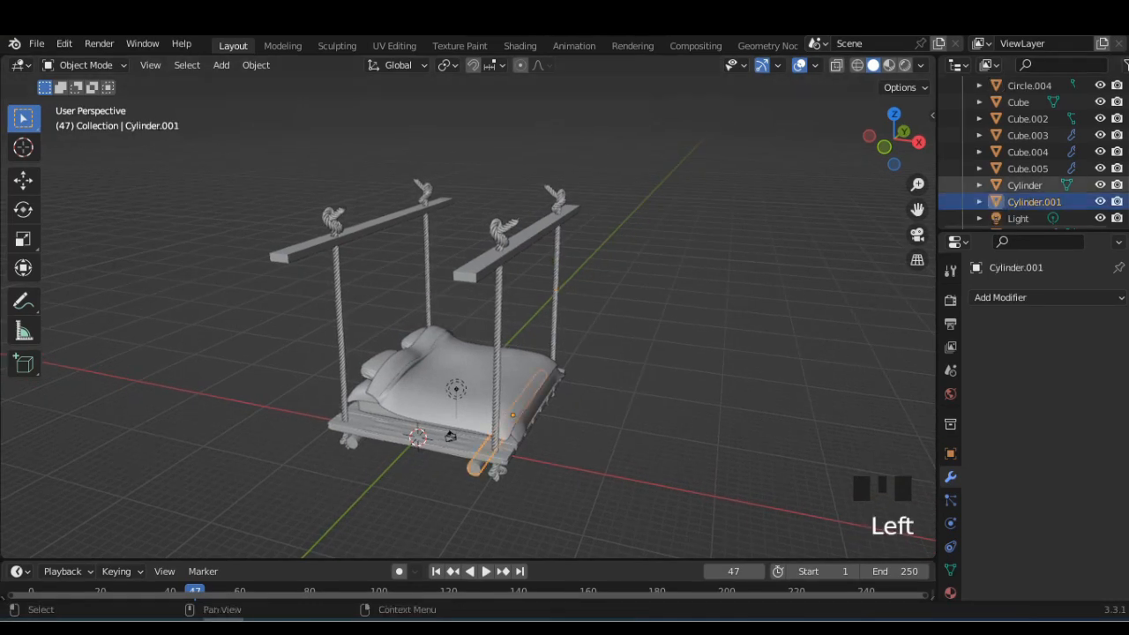
left_click(919, 141)
key("g")
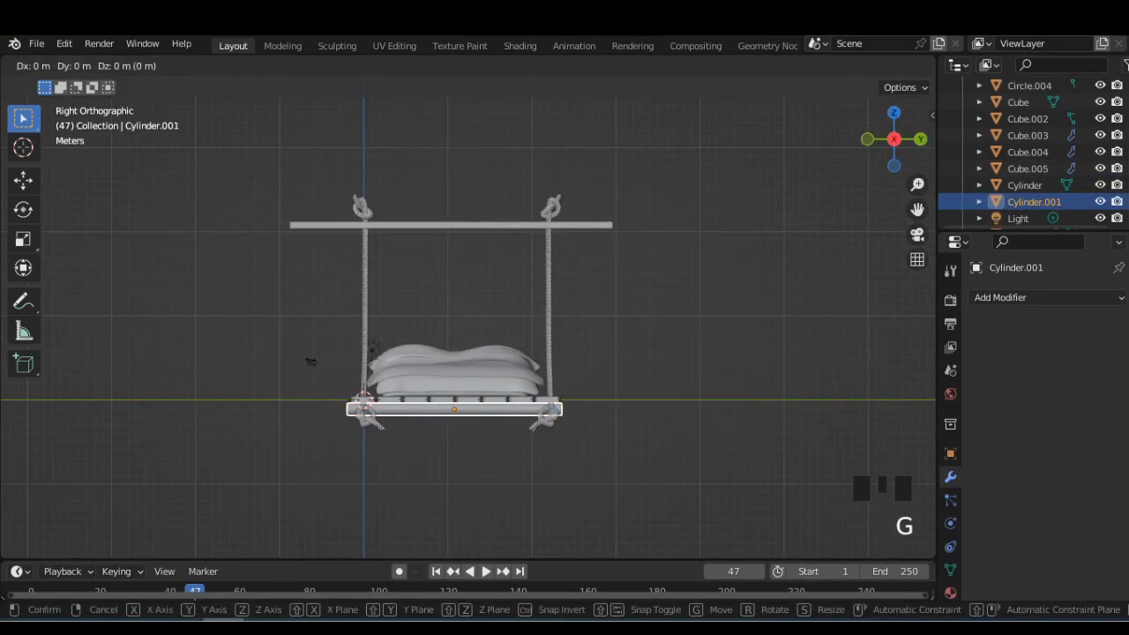
key("z")
left_click(455, 160)
key("g")
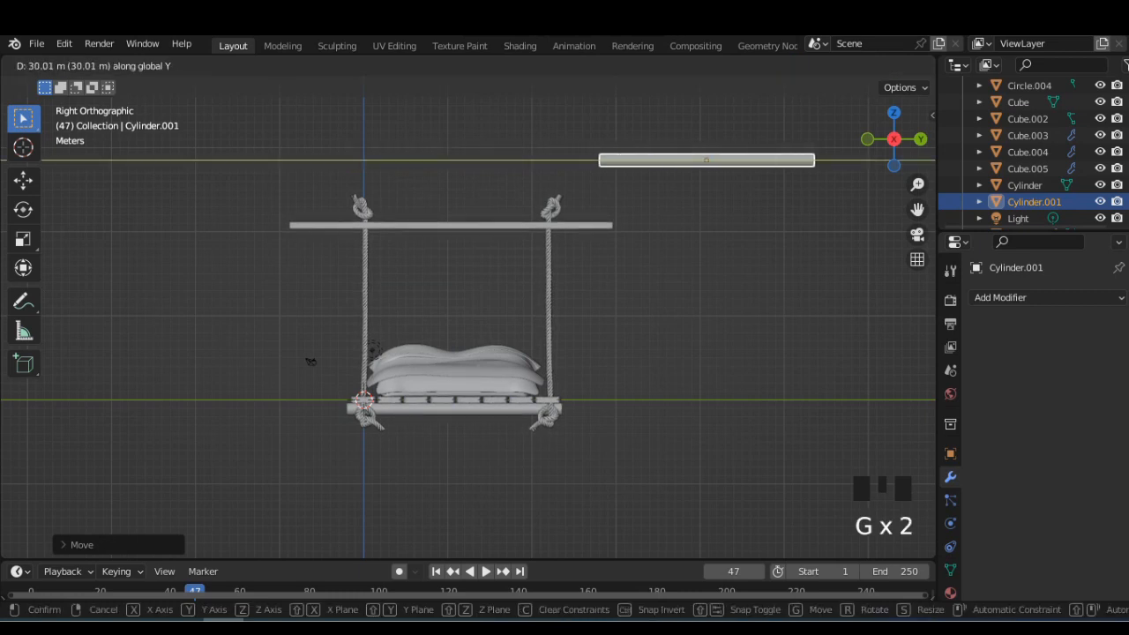
left_click(708, 162)
Add a Remesh modifier with a voxel size of 0.12 m to the log and apply it.
middle_click_drag(708, 161, 506, 285, "shift")
scroll(507, 285, "up", 5)
left_click(1000, 298)
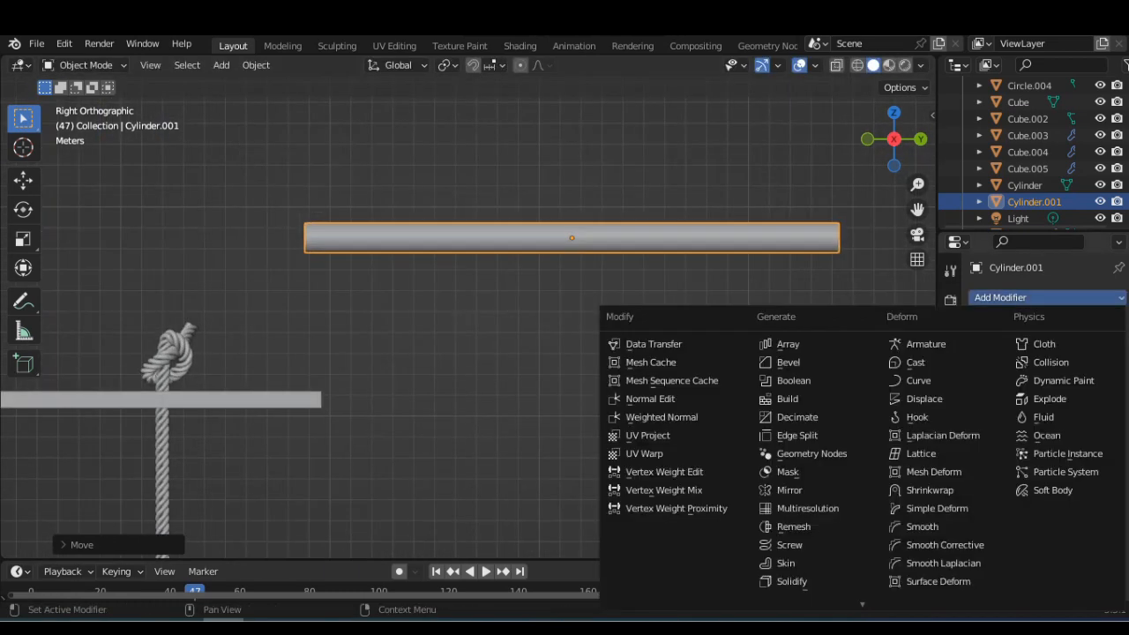
left_click(794, 527)
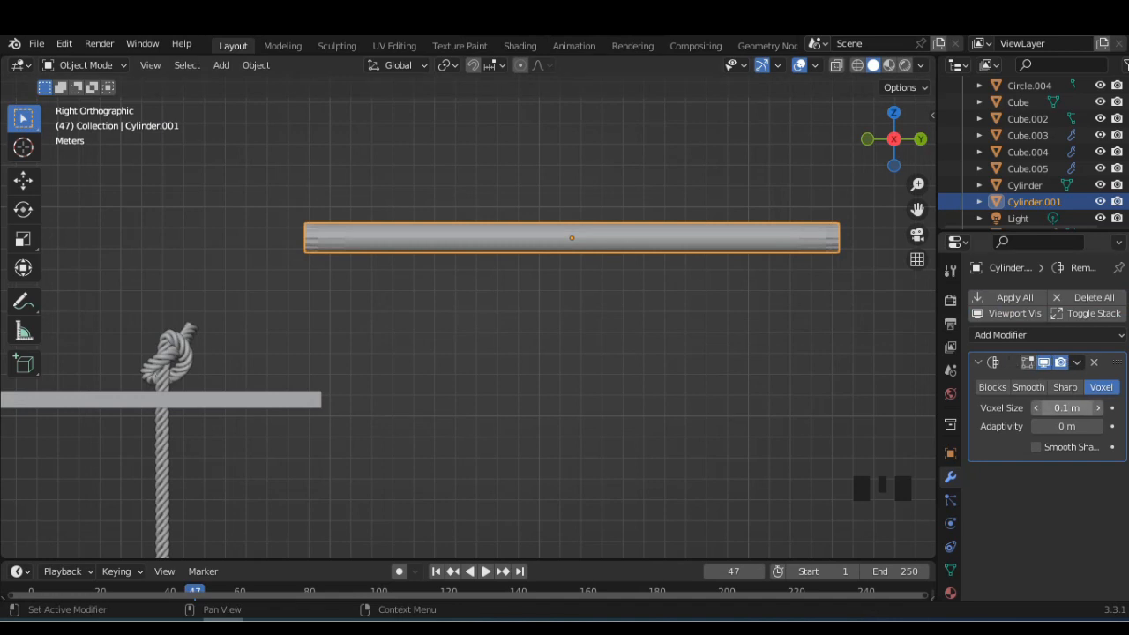
scroll(572, 336, "up", 1)
middle_click_drag(572, 336, 485, 305, "shift")
middle_click_drag(485, 305, 386, 325)
left_click(86, 64)
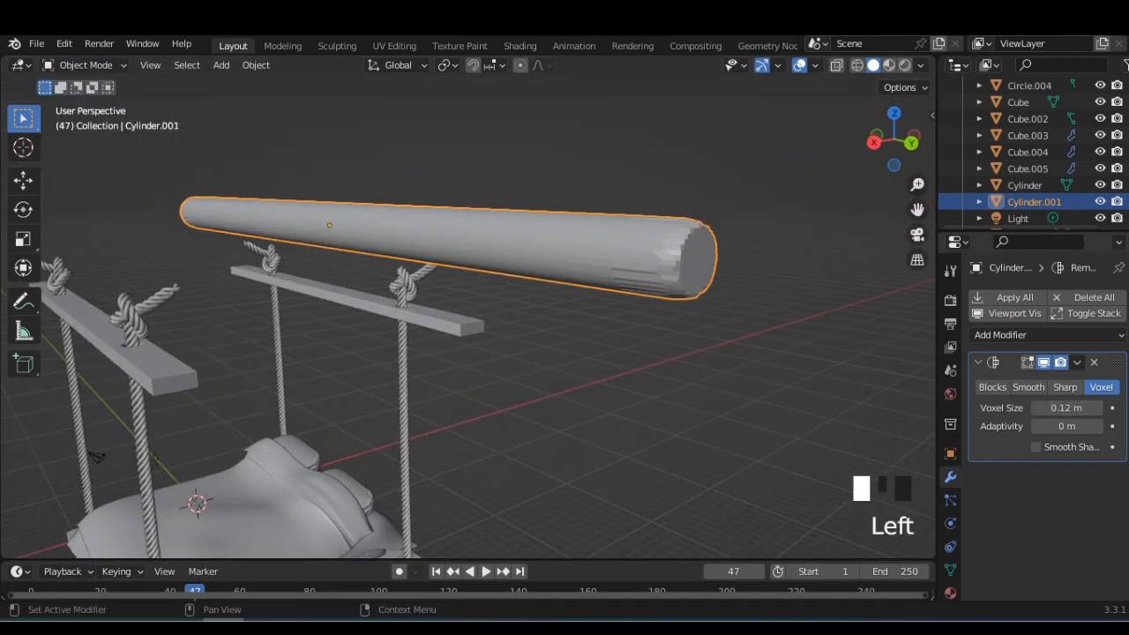
left_click(1077, 361)
left_click(1003, 381)
Enter Sculpt Mode on the log and set the Clay brush to strength 0.1, radius 100 px and X, Y, Z symmetry.
left_click(86, 64)
left_click(88, 118)
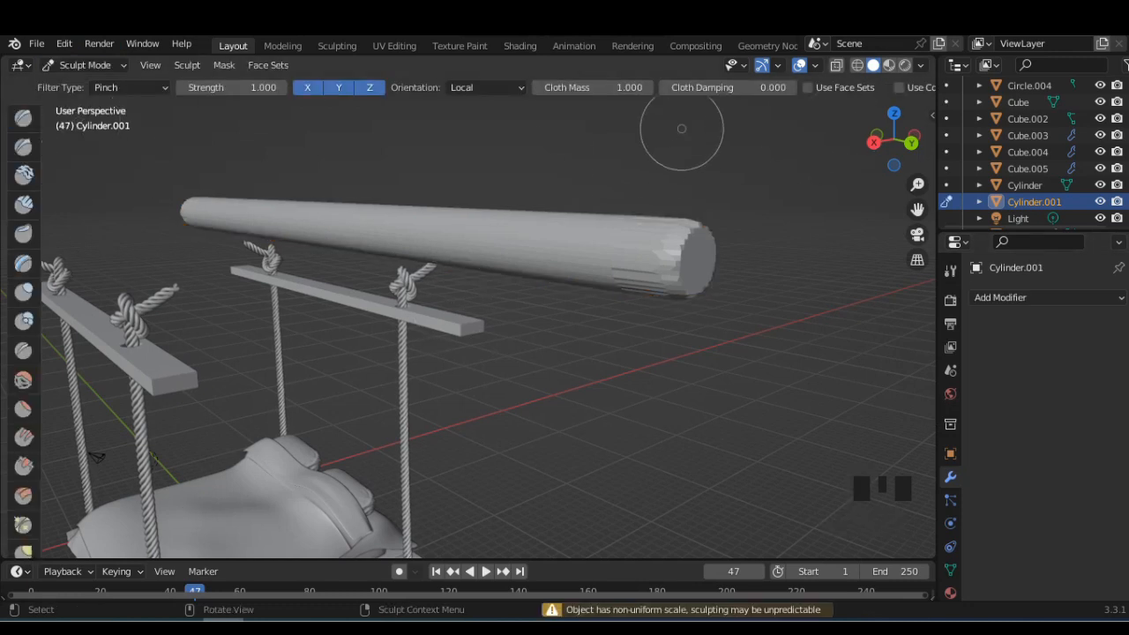
scroll(794, 87, "down", 3)
scroll(833, 97, "down", 5)
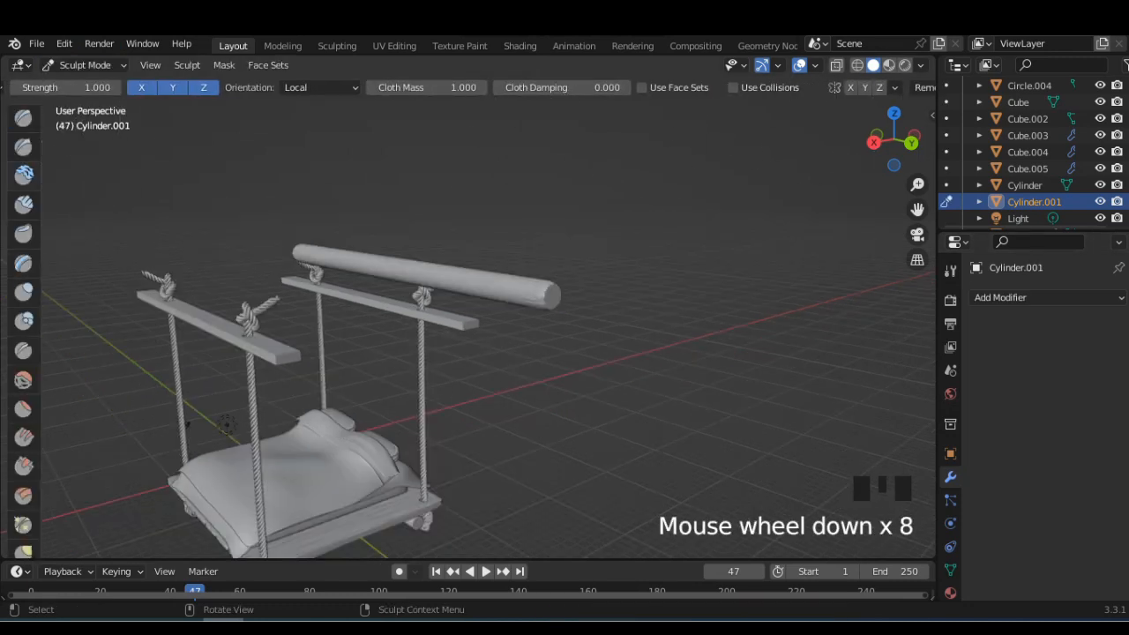
left_click(24, 174)
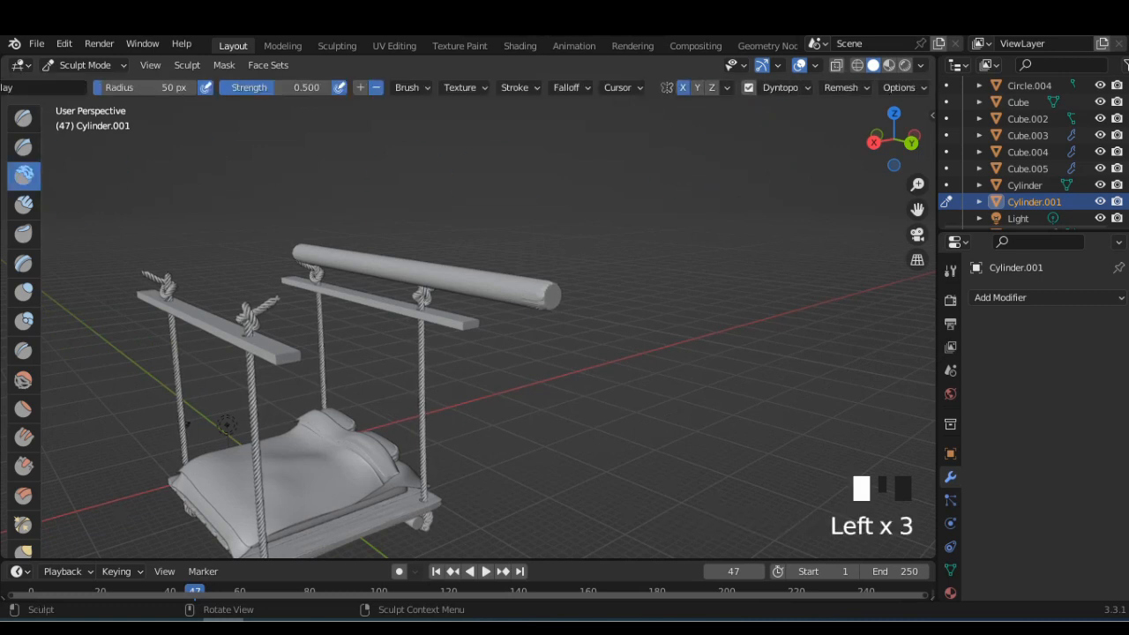
scroll(579, 298, "up", 2)
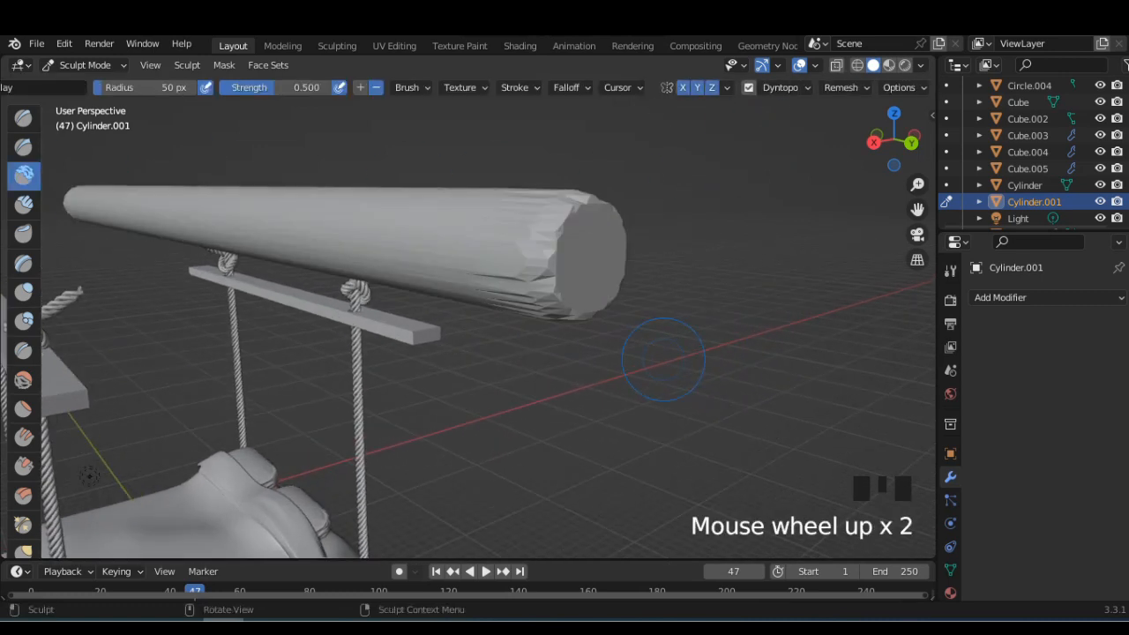
left_click(548, 232)
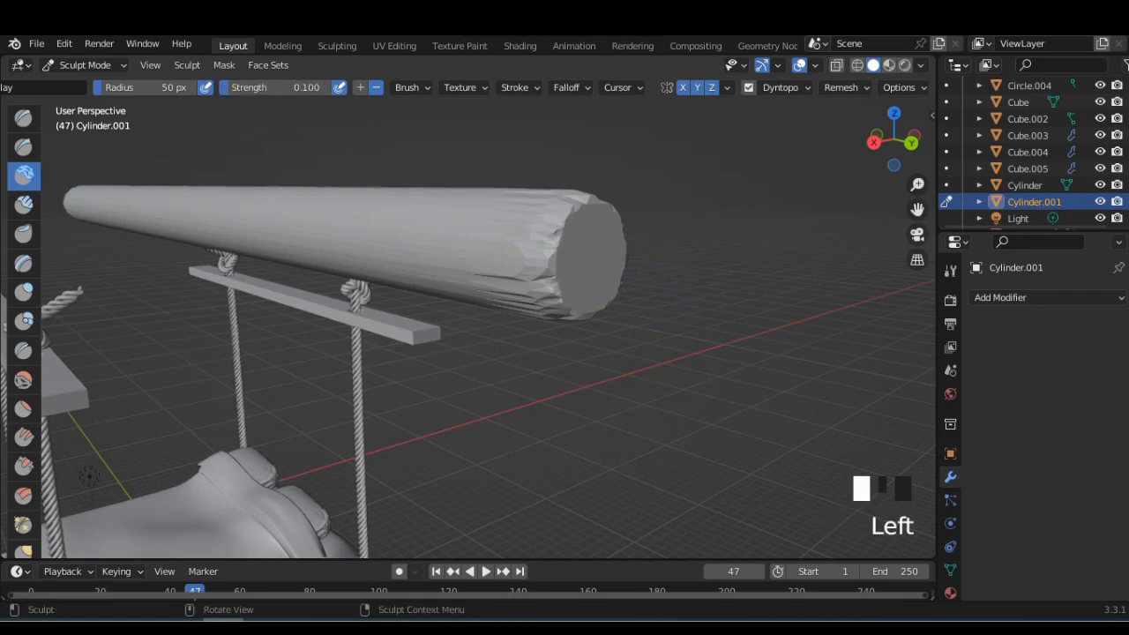
left_click(145, 87)
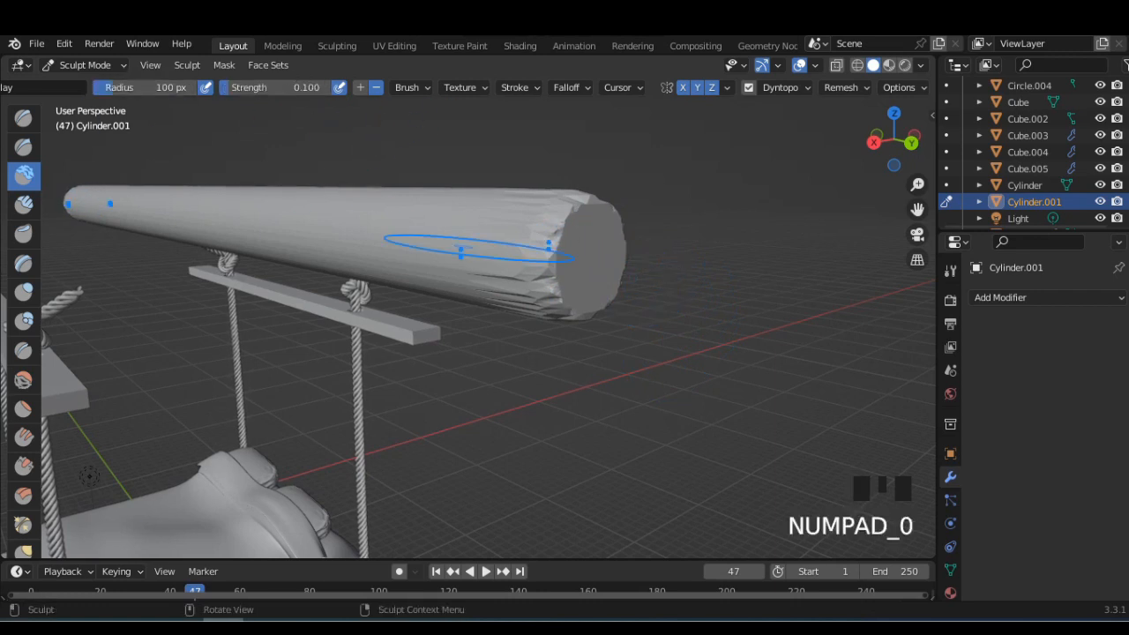
Carve shallow wood-grain grooves into the log's end face and along its sides with the Clay brush.
left_click(598, 277)
left_click(588, 265)
left_click(576, 251)
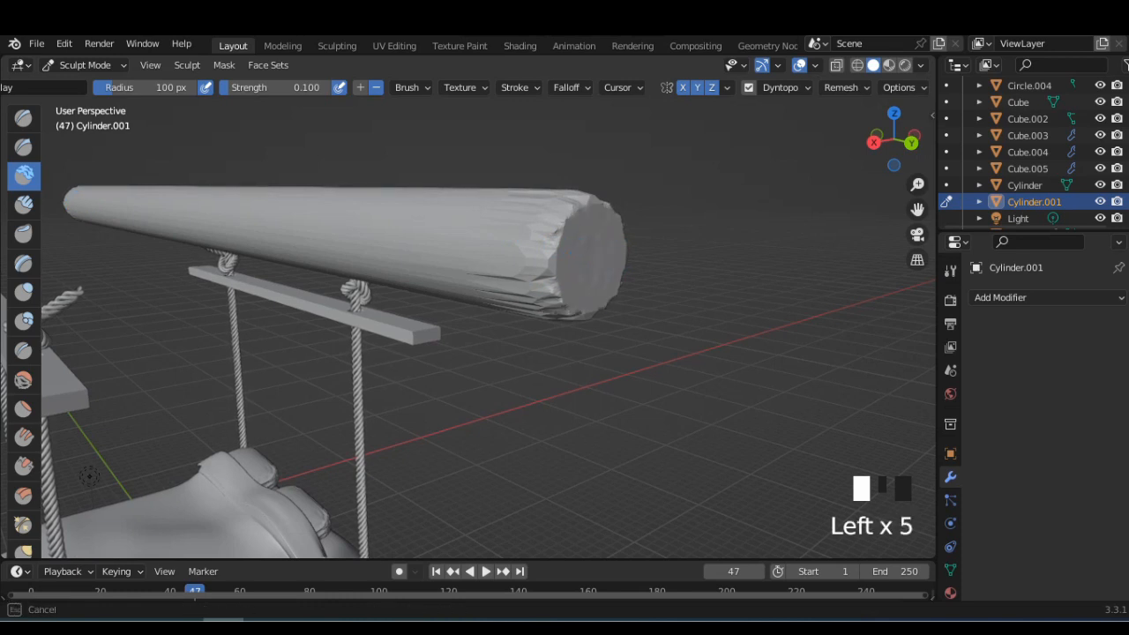
left_click(406, 261)
scroll(389, 265, "down", 1)
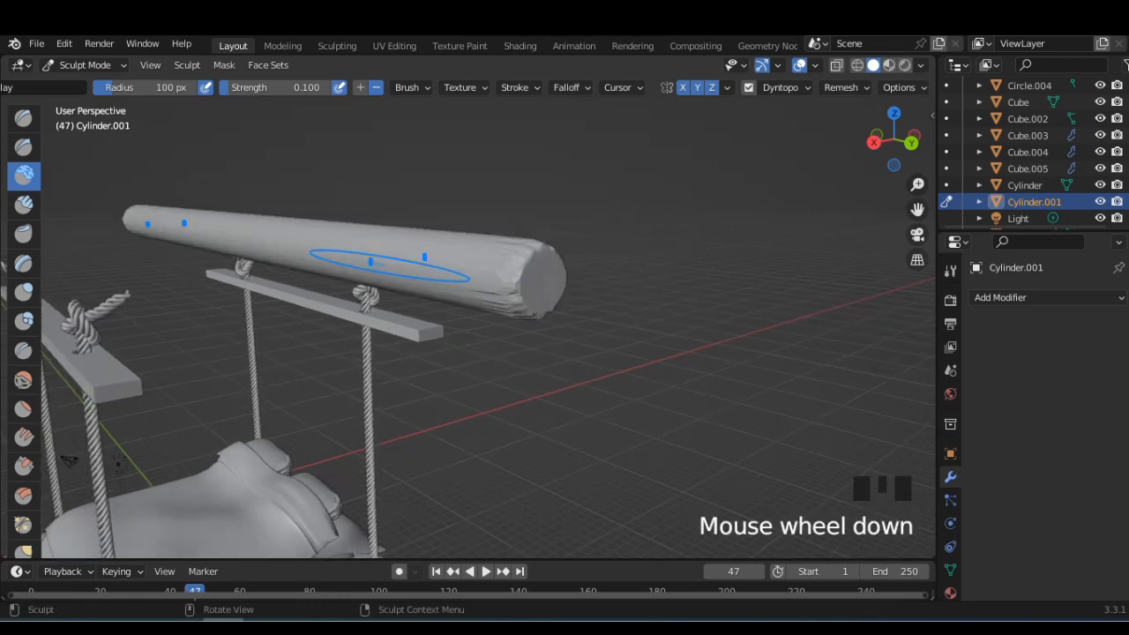
left_click(343, 256)
left_click(379, 273)
mouse_move(419, 280)
middle_mouse_down()
mouse_move(448, 284)
mouse_move(460, 303)
middle_mouse_up()
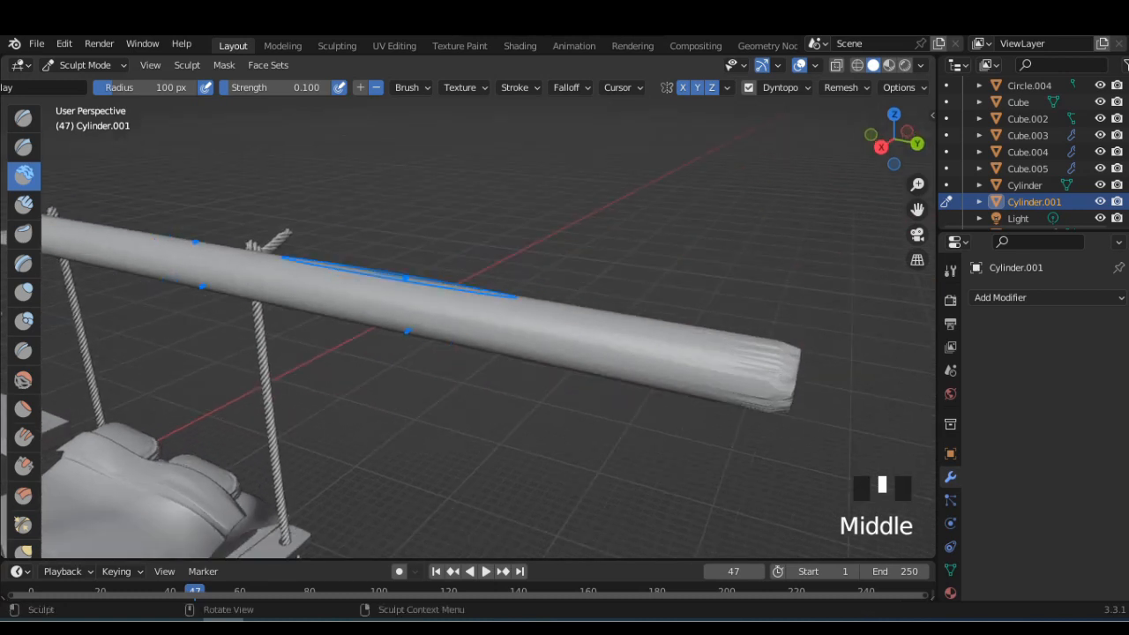
left_click(417, 310)
left_click(454, 319)
left_click(450, 320)
Adjust the brush strength, carve deeper bark grooves along the rest of the log, and return to Object Mode.
left_click(278, 86)
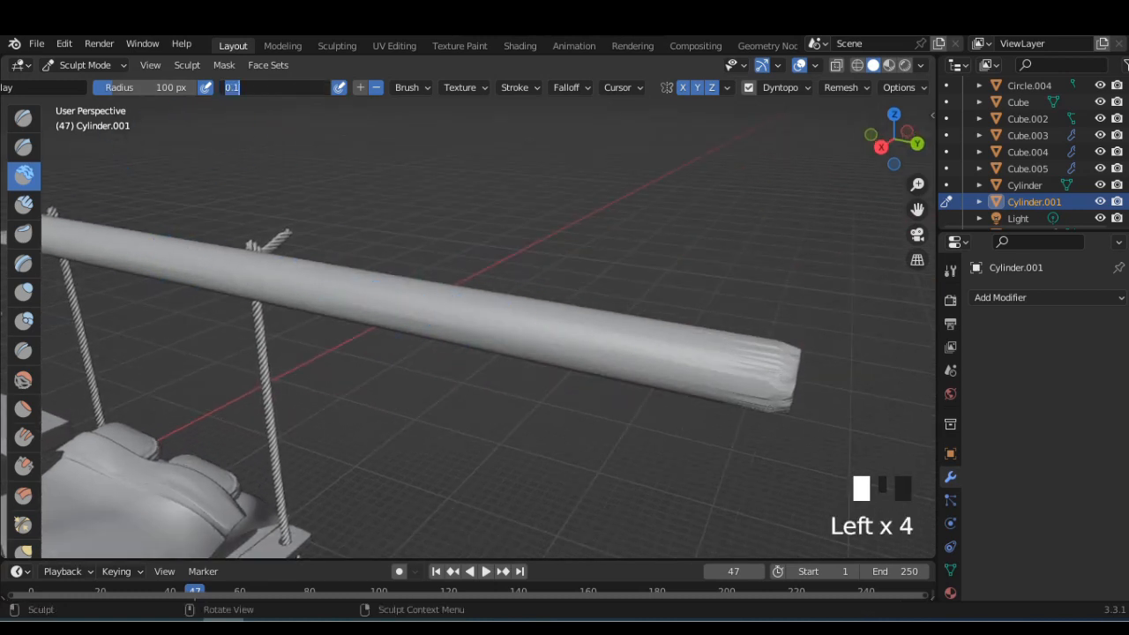
left_click(450, 314)
left_click(345, 284)
left_click(406, 306)
scroll(416, 310, "down", 3)
middle_click_drag(416, 310, 327, 329)
scroll(378, 391, "up", 2)
left_click(184, 323)
scroll(271, 381, "down", 2)
left_click(85, 65)
left_click(91, 81)
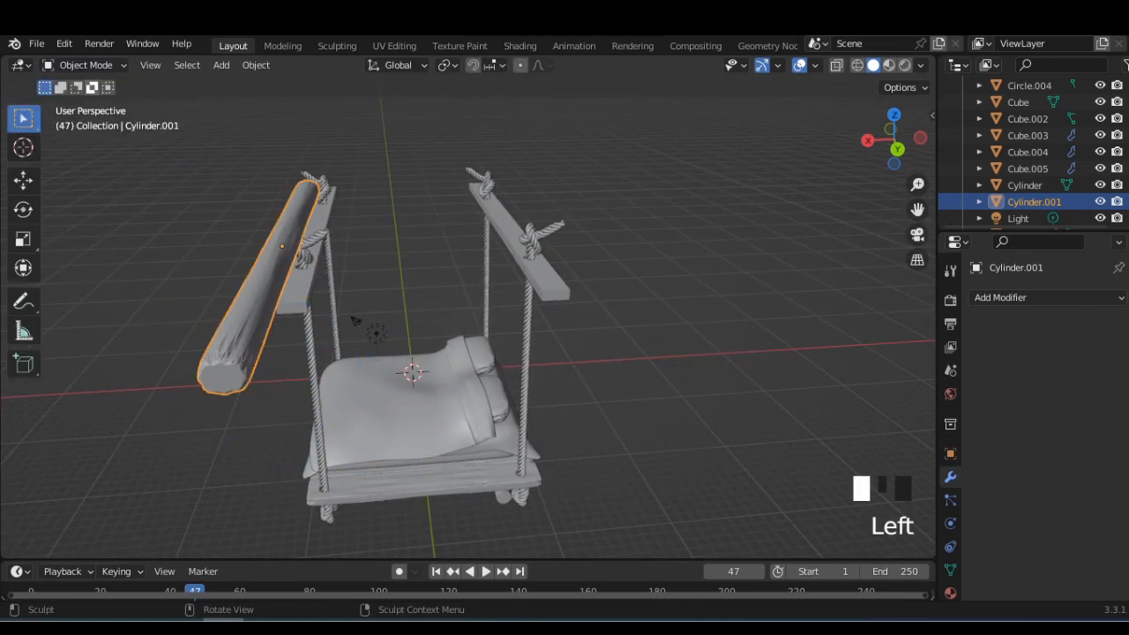
Delete the remaining plain support cylinder under the bed in right view.
left_click(868, 141)
scroll(127, 461, "down", 6)
middle_click_drag(127, 461, 180, 459, "shift")
scroll(467, 327, "up", 1)
left_click(272, 536)
key("Delete")
Move the sculpted log along Y to centre it on the bed and lower it along Z to deck level.
left_click(524, 287)
key("g")
key("y")
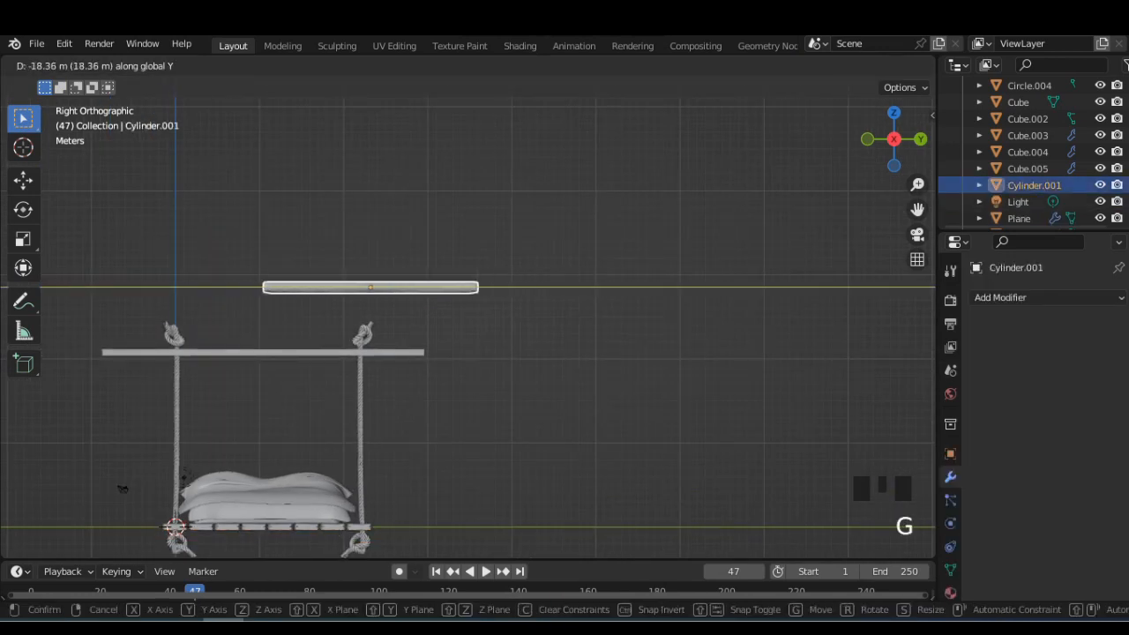
left_click(274, 288)
key("g")
key("z")
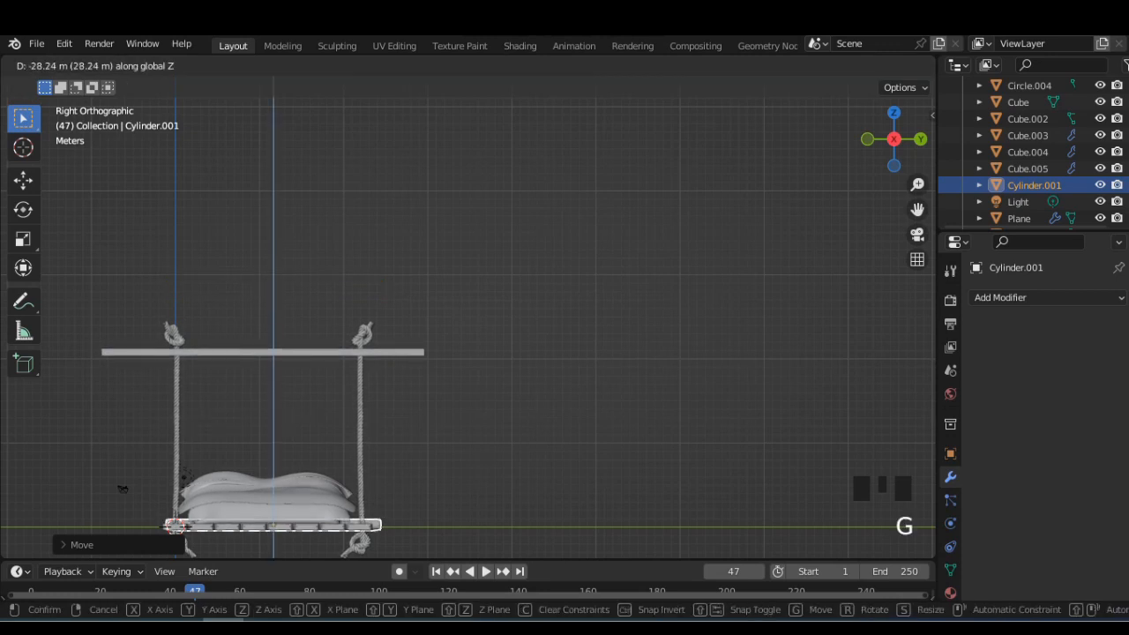
left_click(273, 525)
Fine-tune the sculpted log's height along Z in front view so it sits just beneath the plank deck.
scroll(274, 525, "down", 2)
middle_click_drag(274, 525, 371, 274)
scroll(353, 409, "up", 3)
left_click(873, 142)
scroll(548, 397, "up", 2)
left_click(548, 406)
scroll(573, 423, "up", 3)
middle_click_drag(609, 450, 555, 400, "shift")
scroll(555, 401, "up", 2)
left_click(587, 434)
key("g")
key("z")
left_click(587, 438)
Duplicate the sculpted log along X to the pillow end beneath the deck and inspect the finished swing bed.
left_click(588, 438)
key("shift+d")
key("x")
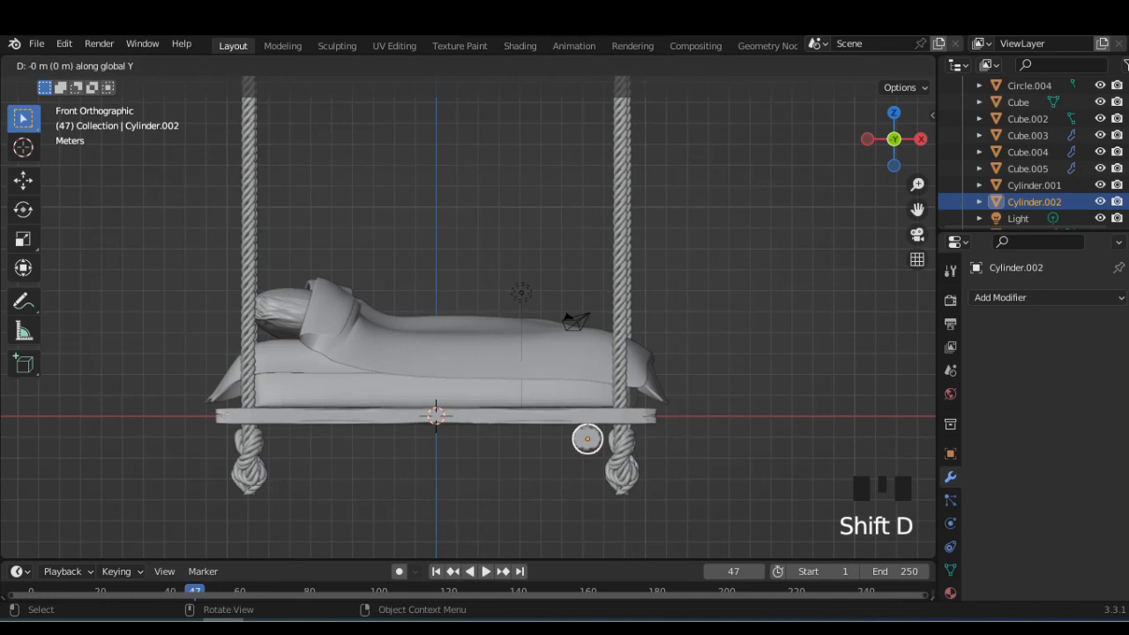
left_click(285, 438)
middle_click_drag(285, 439, 568, 361)
scroll(396, 371, "down", 4)
left_click(688, 352)
scroll(688, 352, "up", 1)
scroll(688, 353, "down", 1)
scroll(689, 352, "down", 2)
middle_click_drag(688, 352, 706, 390)
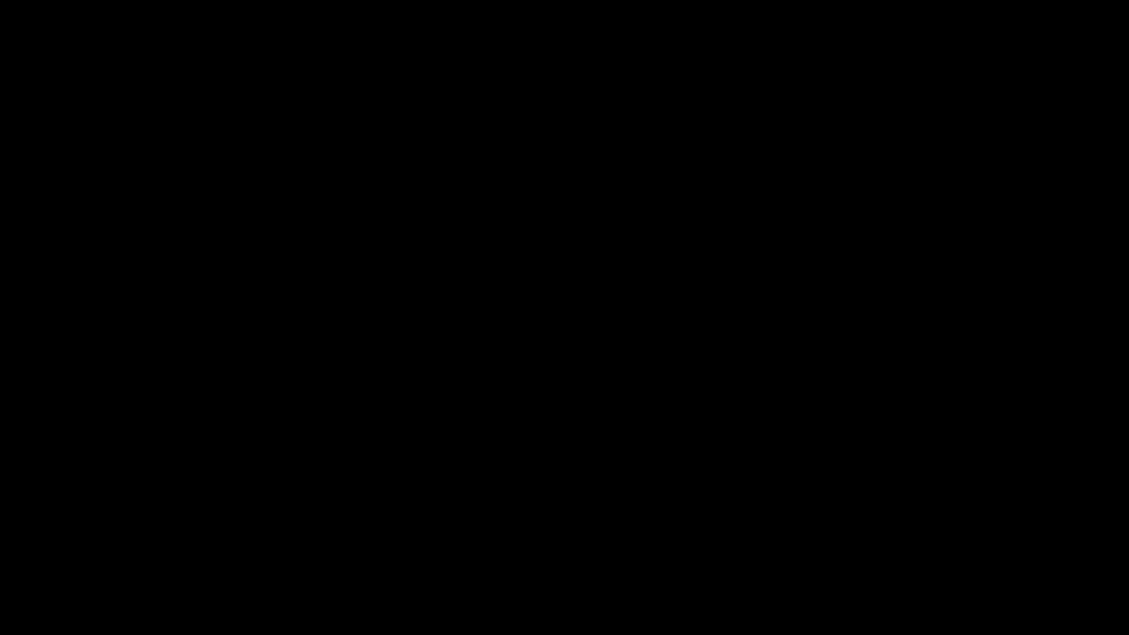